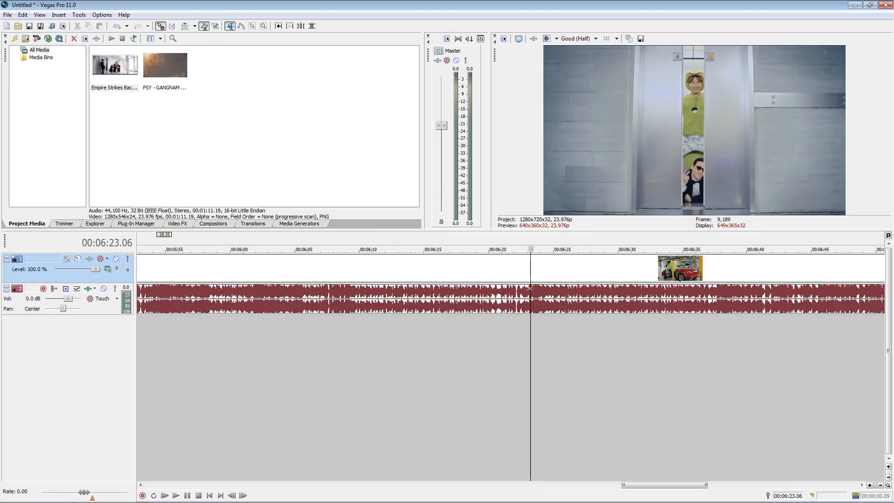
# - Split the PSY clip at 00:06:23.06 and where the parking garage shot begins, deleting everything outside the elevator scene
pyautogui.press('s')
pyautogui.click(480, 275)
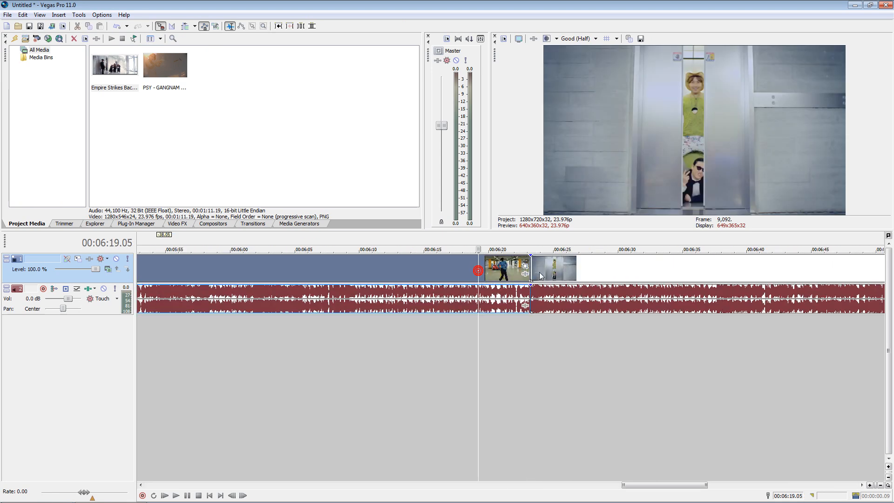
pyautogui.press('Delete')
pyautogui.click(640, 326)
pyautogui.press('s')
pyautogui.click(659, 269)
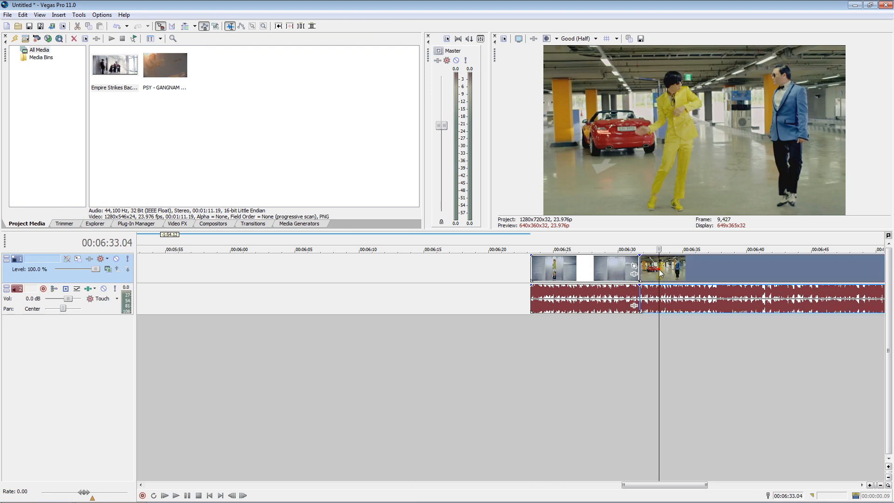
pyautogui.press('Delete')
# - Move the trimmed elevator clip to start at 00:04:45.19 and mark its start with a marker named "Elevator Guy"
pyautogui.scroll(-10, 683, 284)
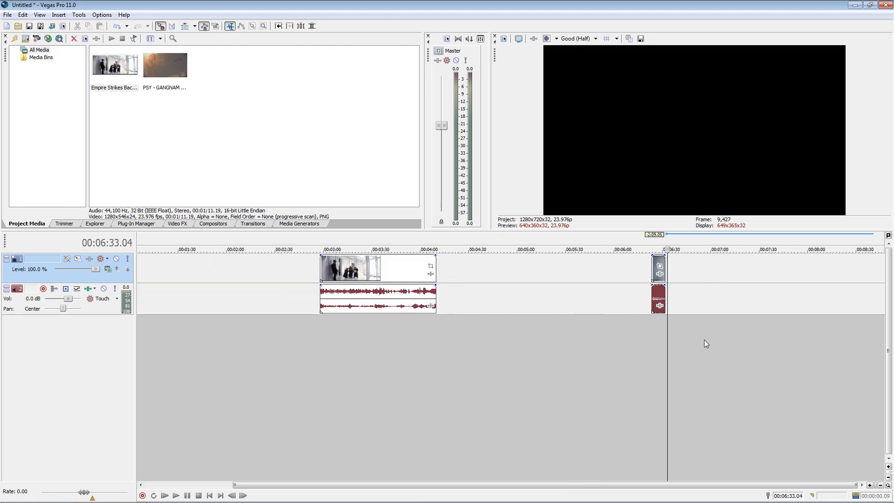
pyautogui.moveTo(659, 301); pyautogui.dragTo(499, 301)
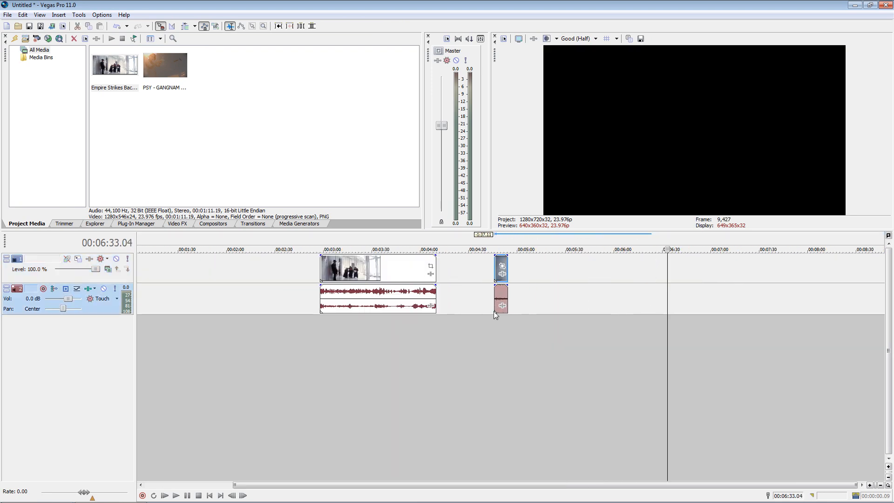
pyautogui.click(492, 317)
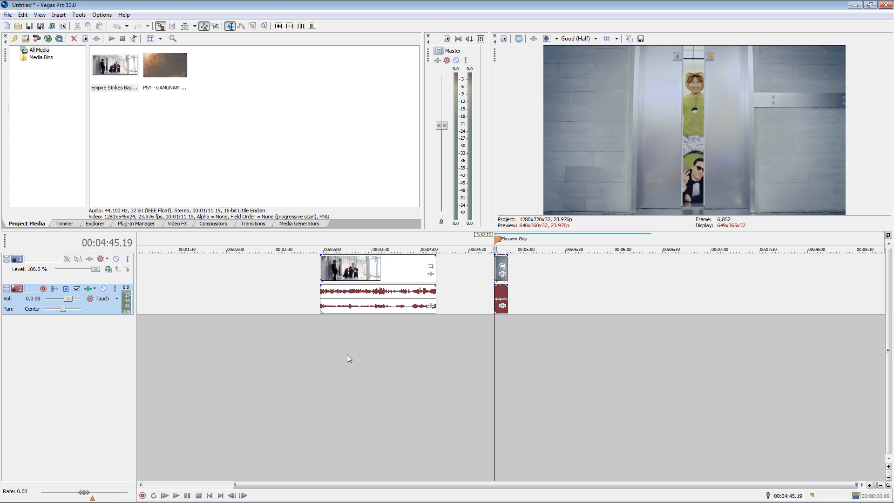
# - Set the project height to 546 to match the Empire Strikes Back footage
pyautogui.click(326, 348)
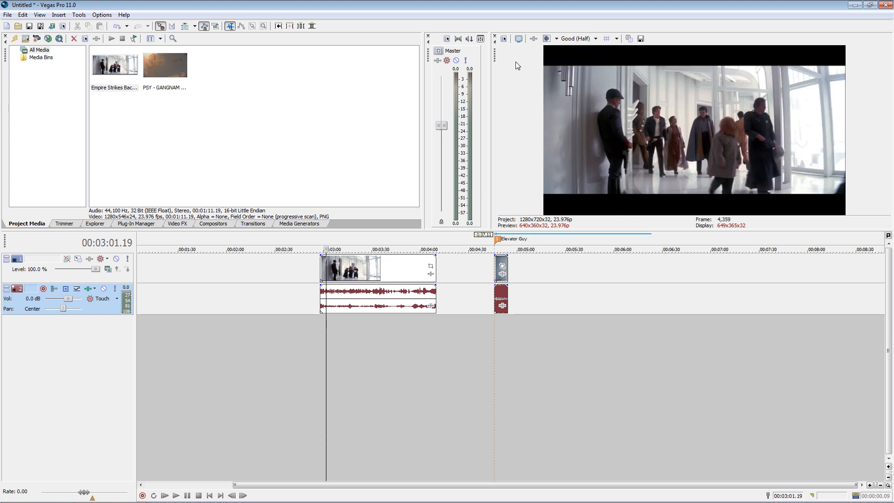
pyautogui.click(134, 93)
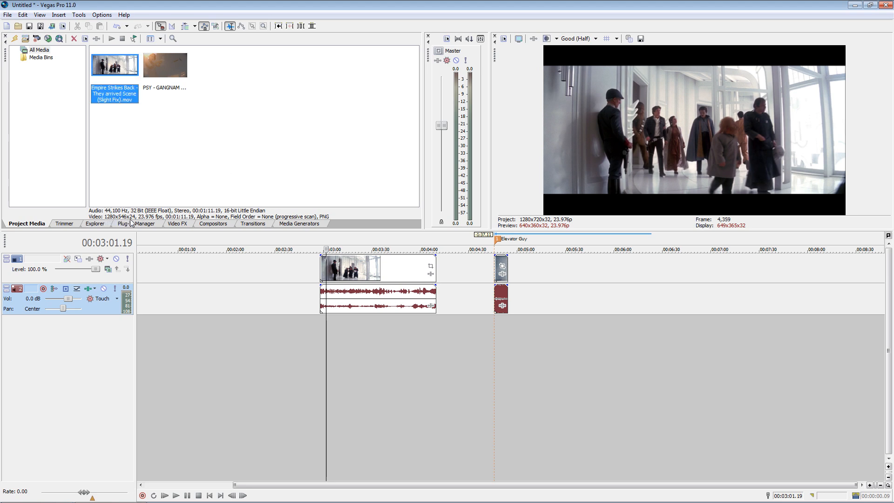
pyautogui.click(7, 14)
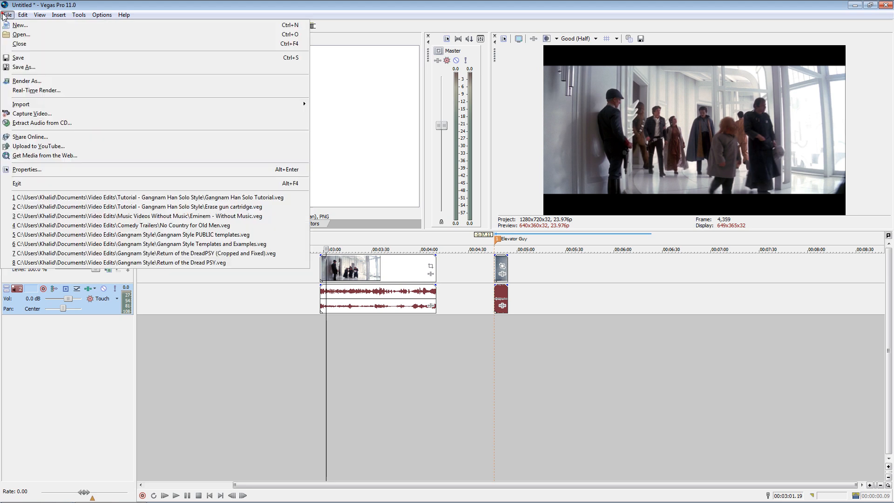
pyautogui.click(20, 170)
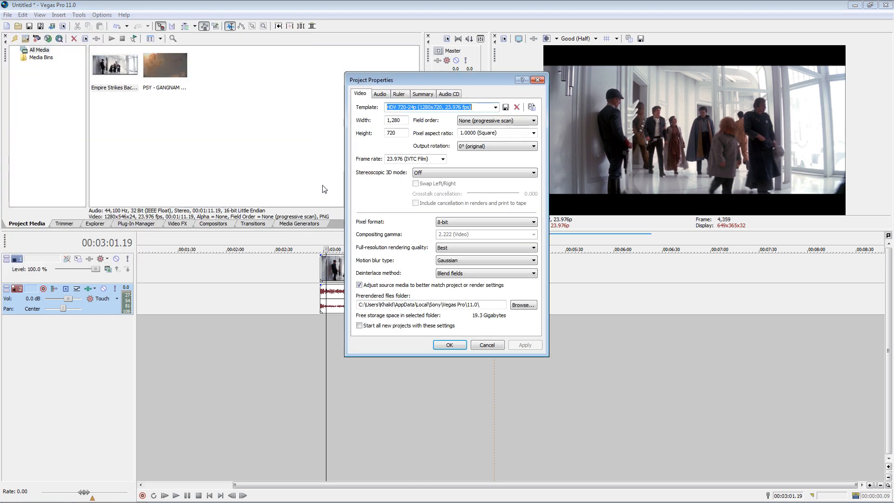
pyautogui.moveTo(397, 134); pyautogui.dragTo(348, 140)
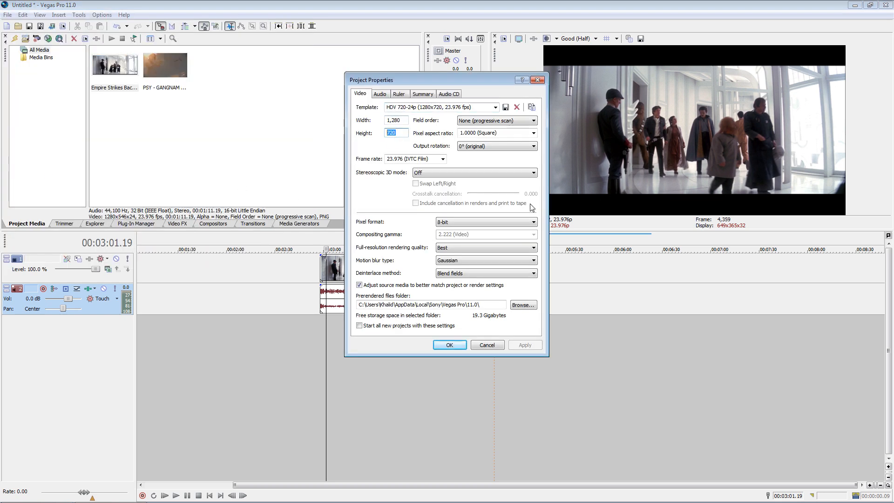
pyautogui.write('546')
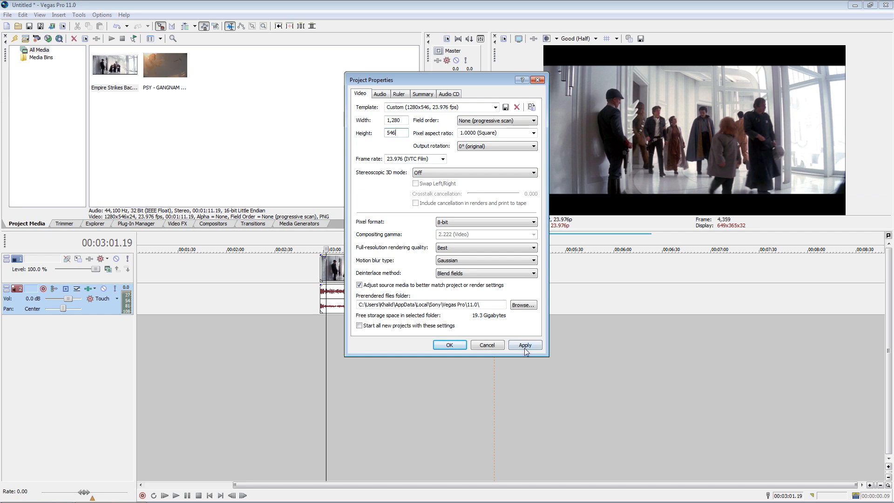
pyautogui.click(526, 348)
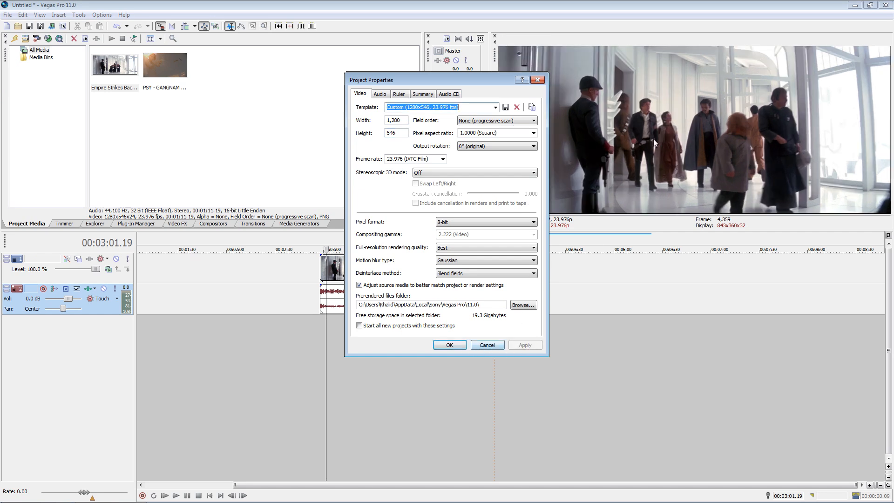
pyautogui.click(449, 345)
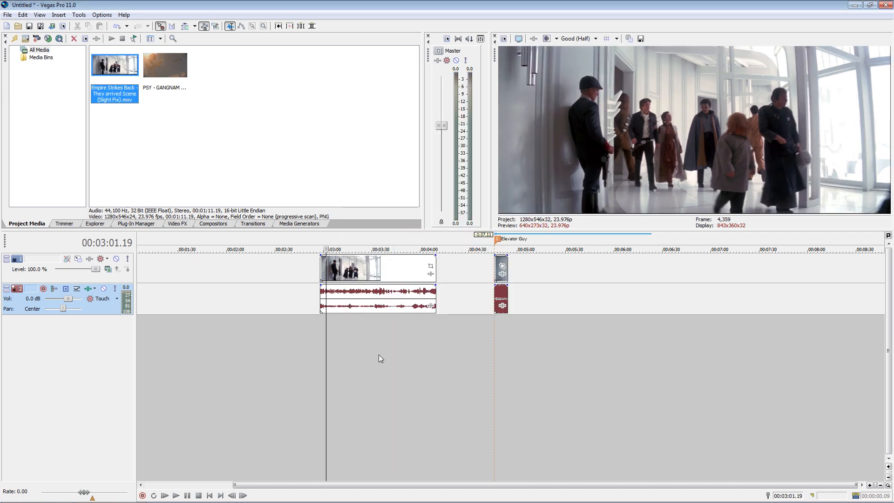
# - Split the Empire Strikes Back clip at 00:03:26.06, where the Chewbacca shot begins, and delete everything before it
pyautogui.click(336, 335)
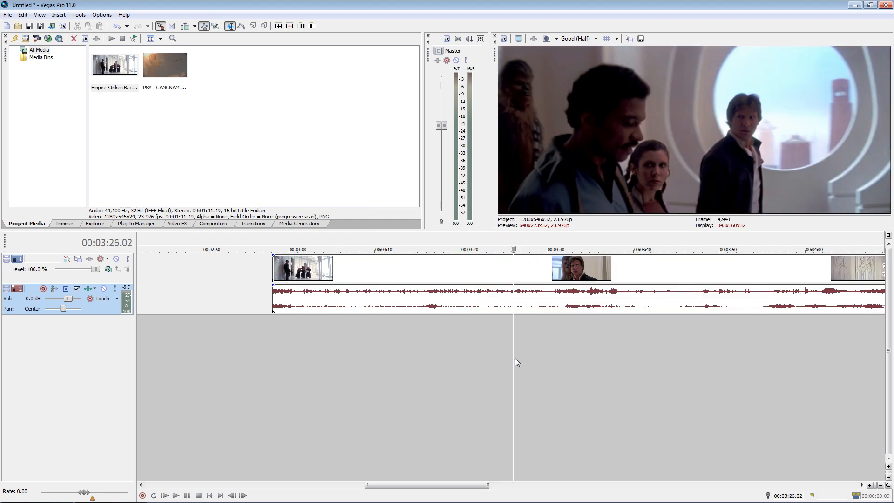
pyautogui.press('Right')
pyautogui.press('Right')
pyautogui.press('Right')
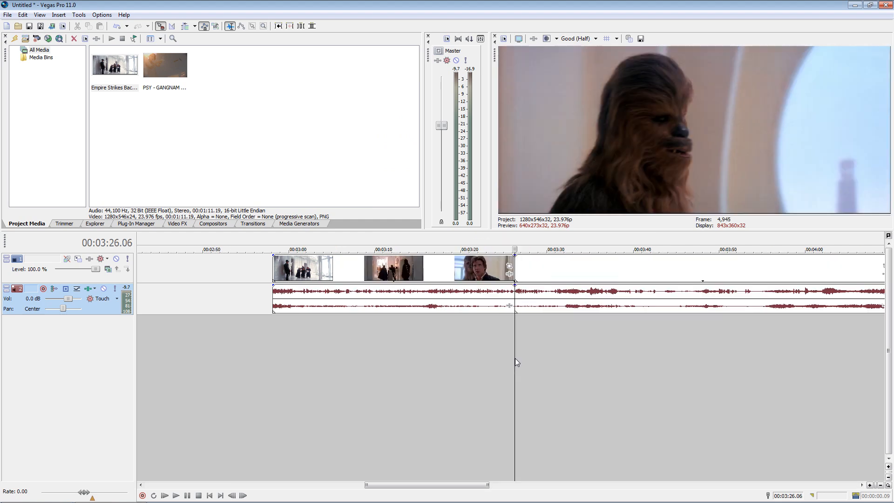
# - Split the Empire Strikes Back clip at 00:03:54.22 and delete the portion after the cut
pyautogui.scroll(-5, 515, 329)
pyautogui.click(596, 327)
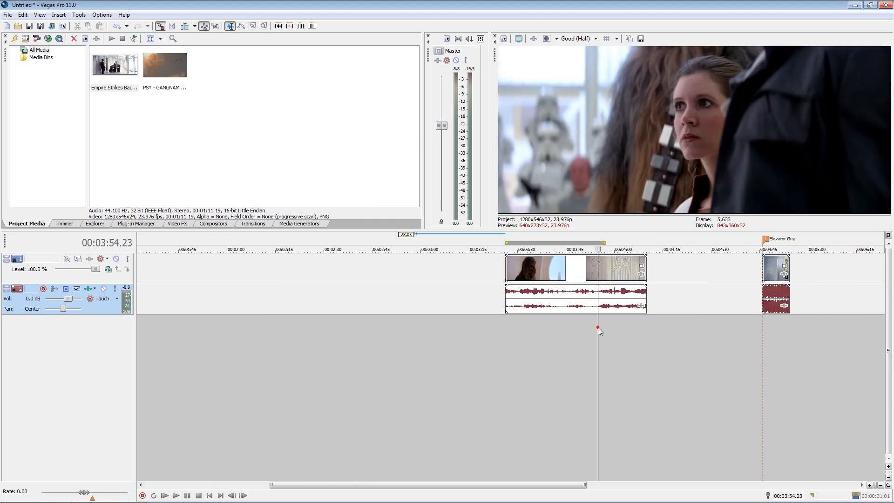
pyautogui.press('s')
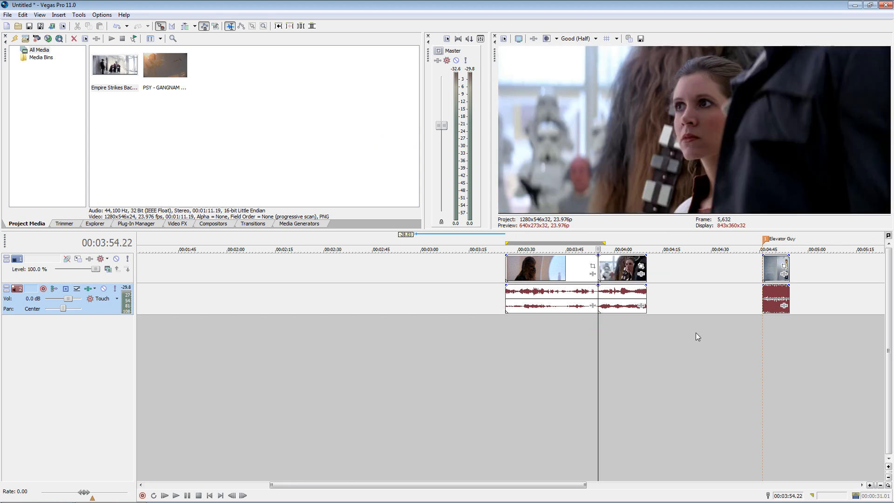
pyautogui.click(615, 273)
pyautogui.press('Delete')
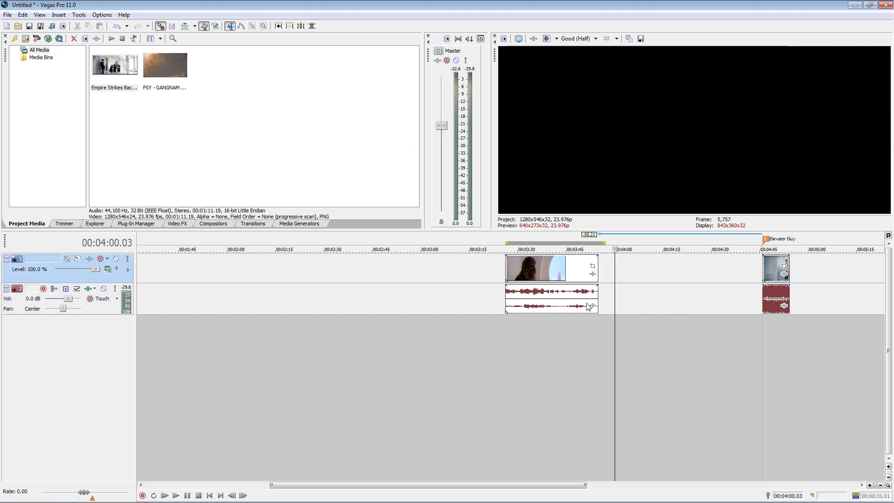
# - Play the Empire Strikes Back clip from its start and split it at the shot changes at 00:03:28.14 and 00:03:31.05
pyautogui.click(505, 331)
pyautogui.press('space')
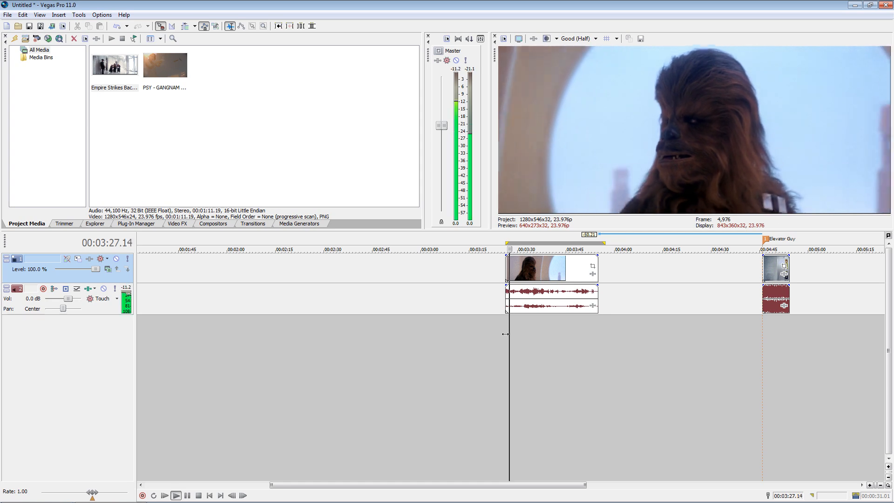
pyautogui.scroll(5, 521, 328)
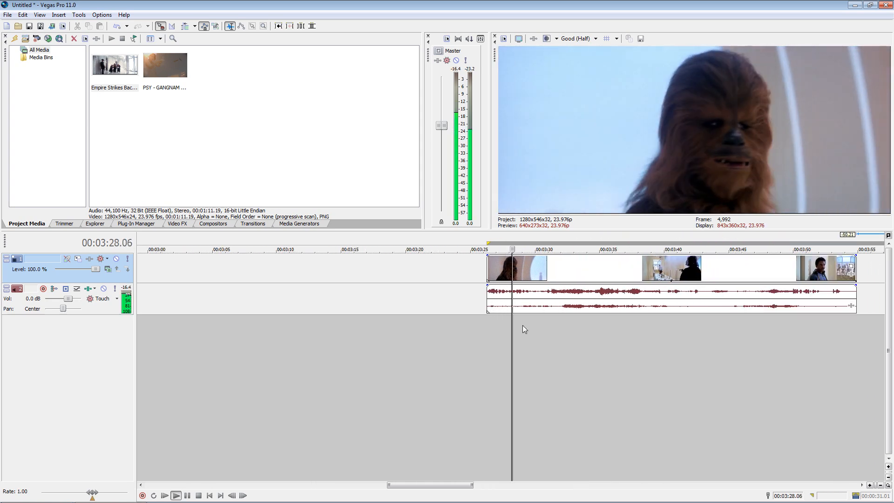
pyautogui.press('space')
pyautogui.press('s')
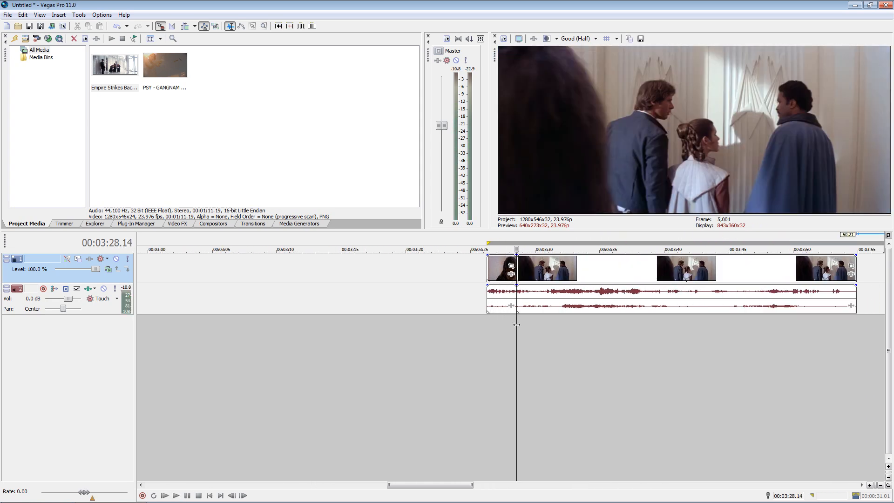
pyautogui.press('space')
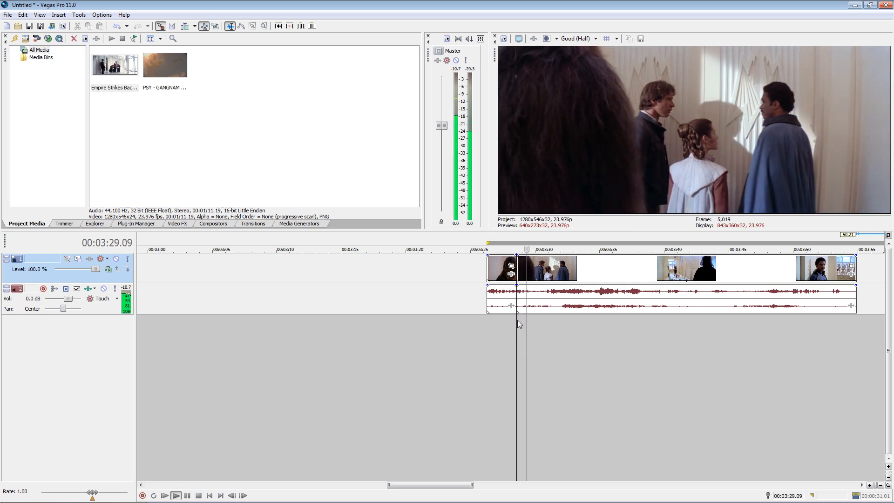
pyautogui.press('space')
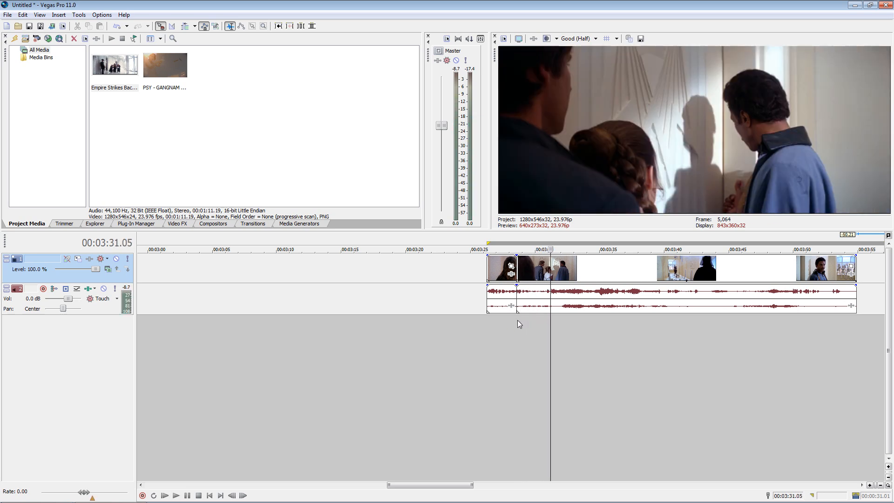
pyautogui.press('s')
# - Split the Empire Strikes Back clip where the dining room door opens and at the Chewbacca doorway shot at 00:03:33.01
pyautogui.press('space')
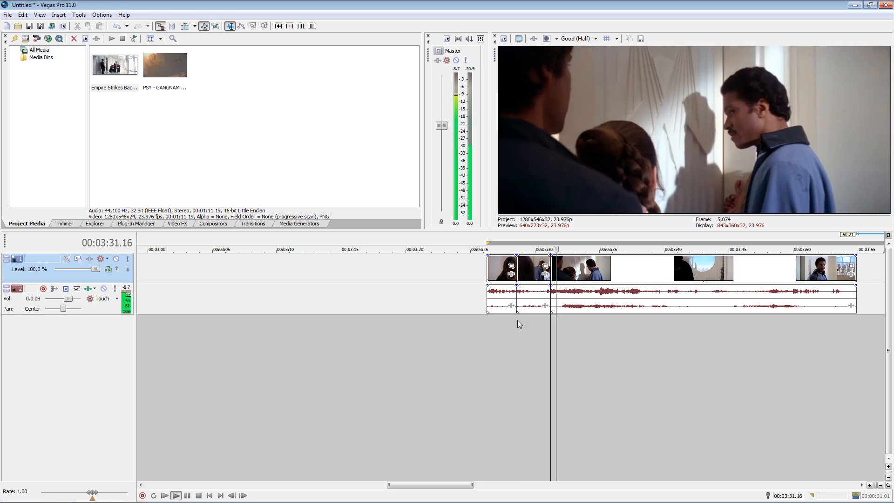
pyautogui.press('space')
pyautogui.press('s')
pyautogui.press('space')
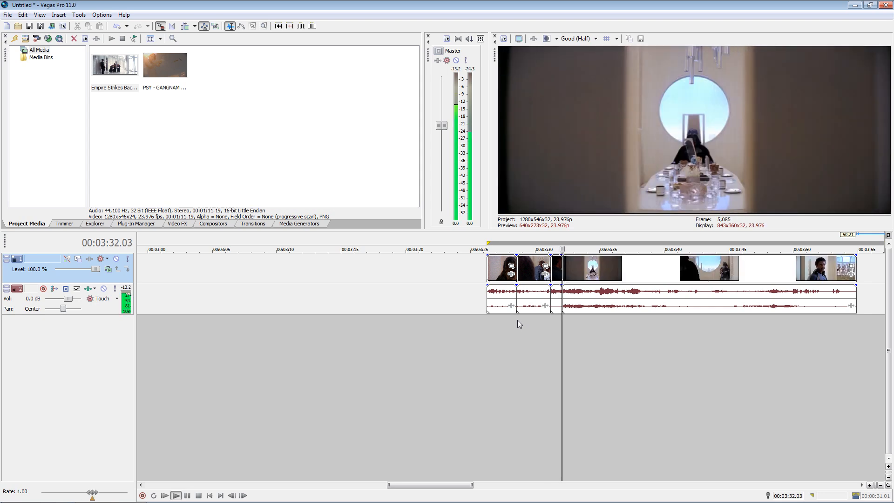
pyautogui.press('space')
pyautogui.press('s')
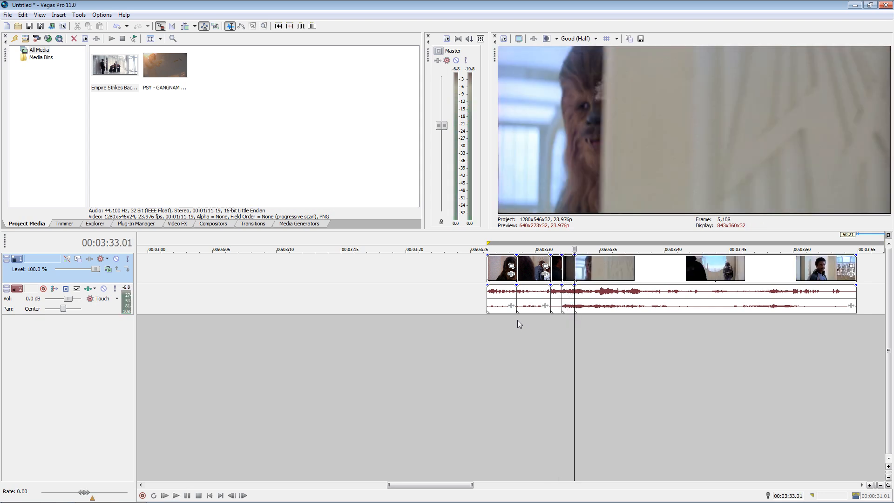
# - Continue splitting the Empire Strikes Back clip at each shot change of the dining room shootout, through 00:03:38.07
pyautogui.press('space')
pyautogui.scroll(5, 662, 308)
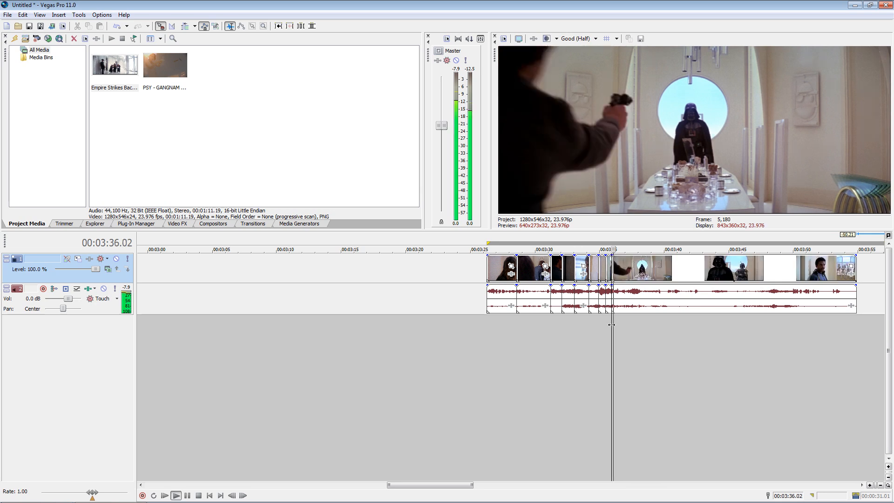
pyautogui.scroll(2, 719, 314)
pyautogui.press('s')
pyautogui.press('s')
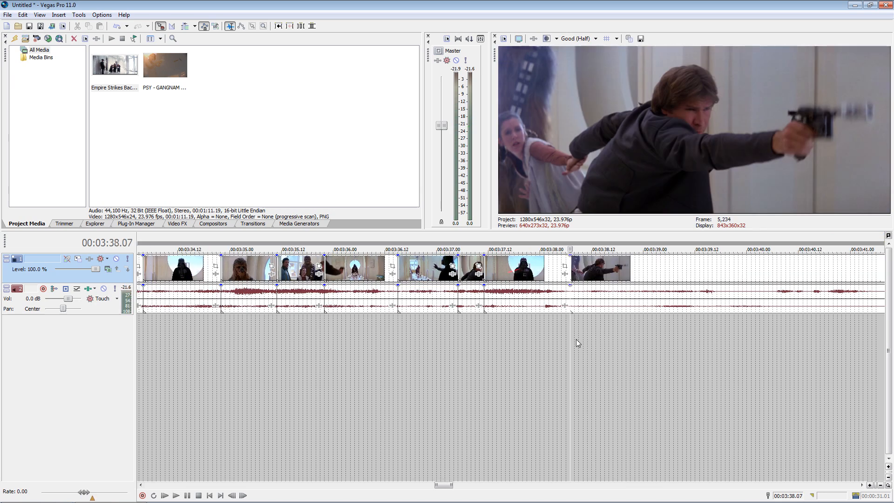
pyautogui.press('s')
# - Delete the remainder of the Empire Strikes Back clip after the Darth Vader shot ending at about 00:03:40
pyautogui.scroll(-5, 669, 322)
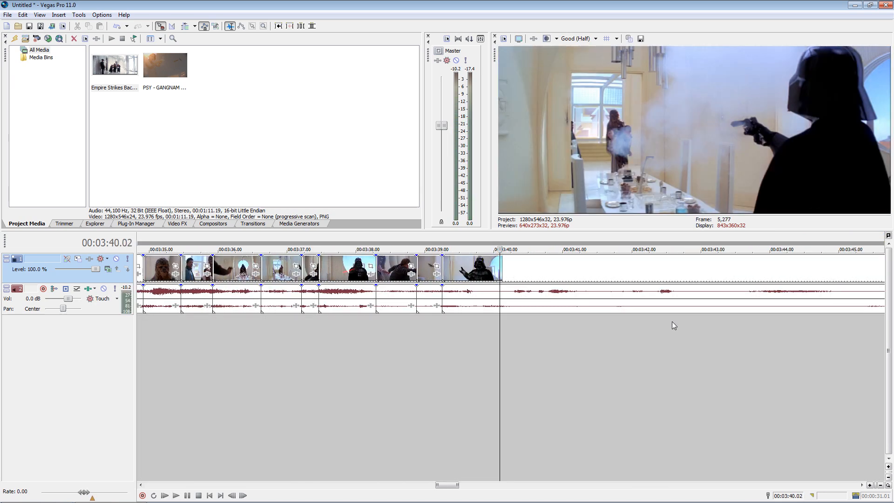
pyautogui.press('Delete')
pyautogui.click(534, 281)
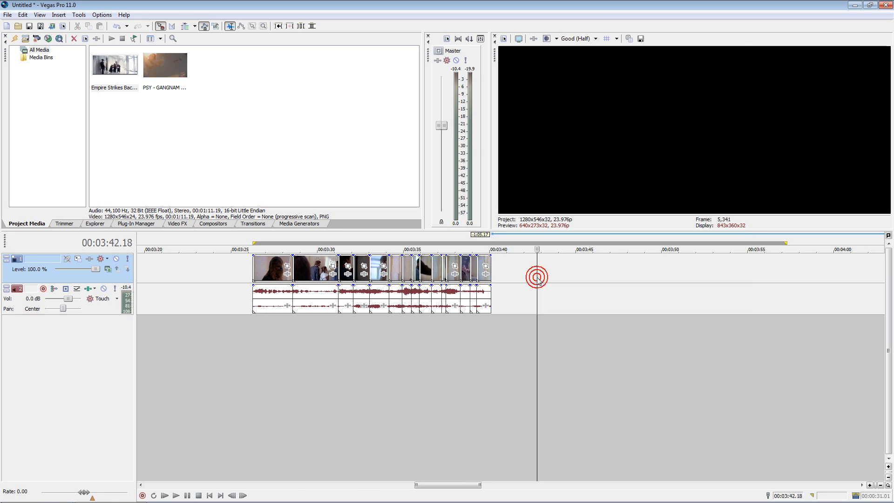
# - Check the cuts along the Empire Strikes Back sequence and delete its final Darth Vader segment, starting around 00:03:39
pyautogui.click(336, 332)
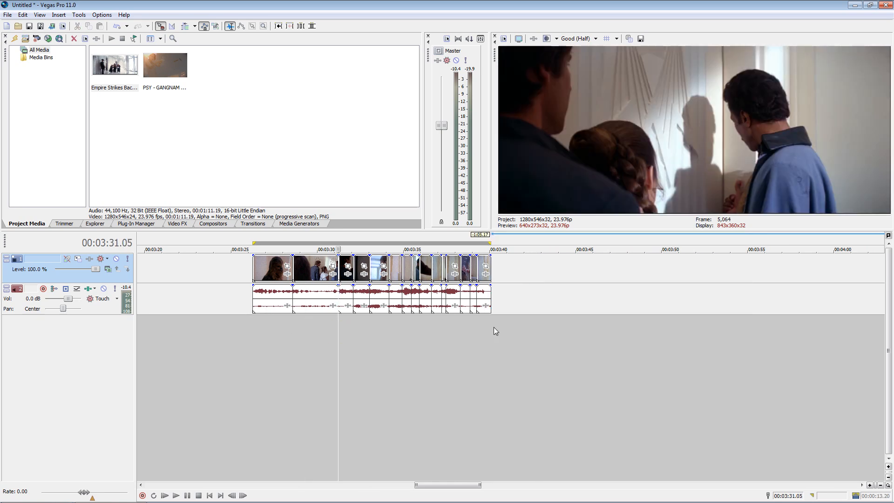
pyautogui.click(432, 338)
pyautogui.scroll(3, 466, 337)
pyautogui.click(536, 335)
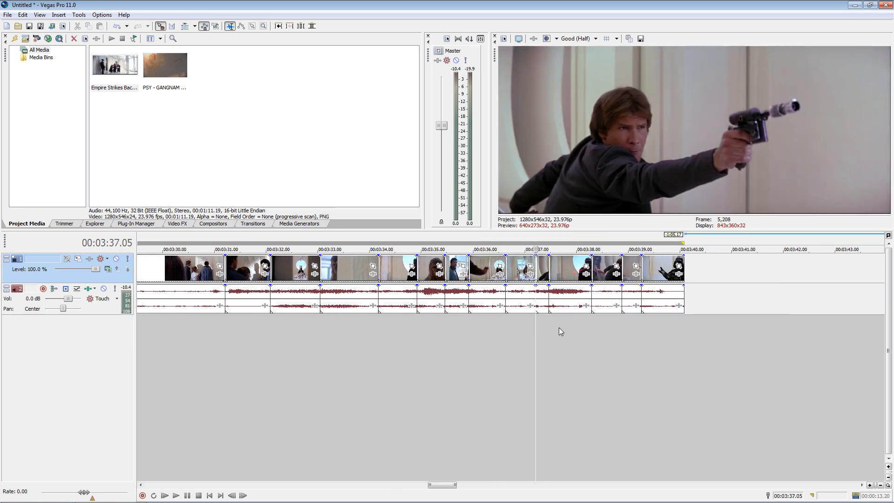
pyautogui.click(626, 332)
pyautogui.click(636, 330)
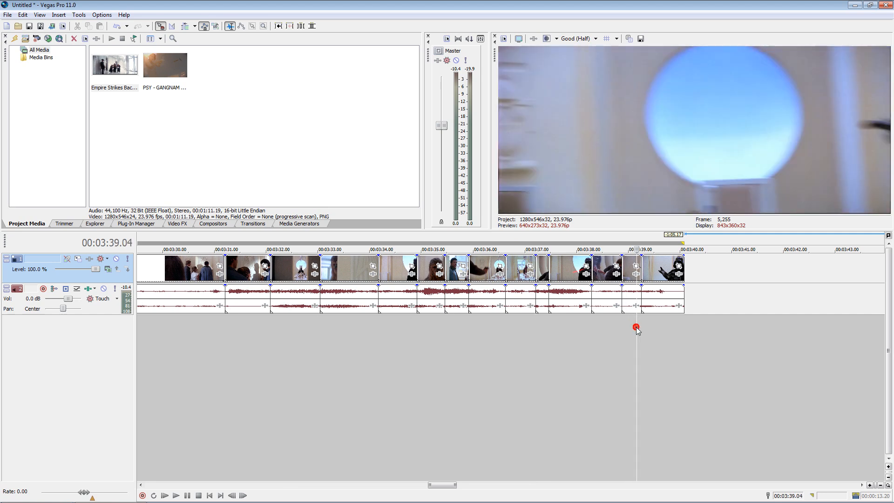
pyautogui.click(645, 328)
pyautogui.click(657, 308)
pyautogui.press('Delete')
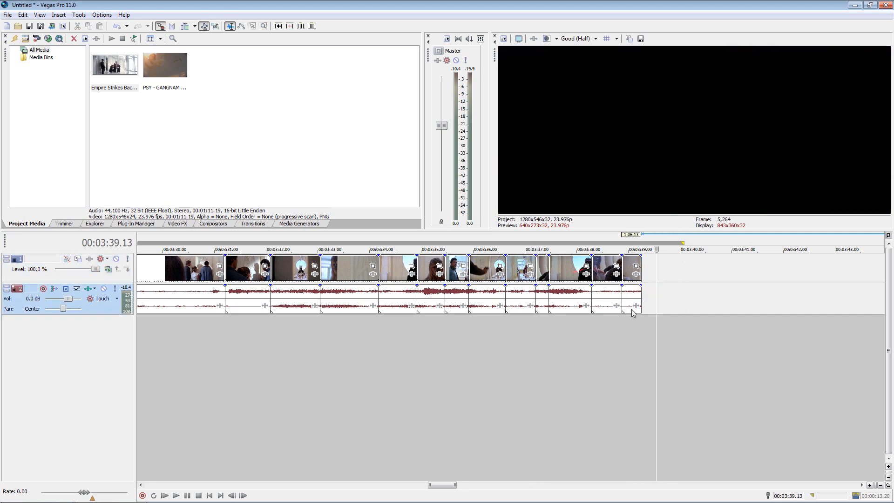
# - Delete the short segment with the blurred round window at the end of the Empire Strikes Back sequence
pyautogui.click(631, 321)
pyautogui.click(630, 293)
pyautogui.press('Delete')
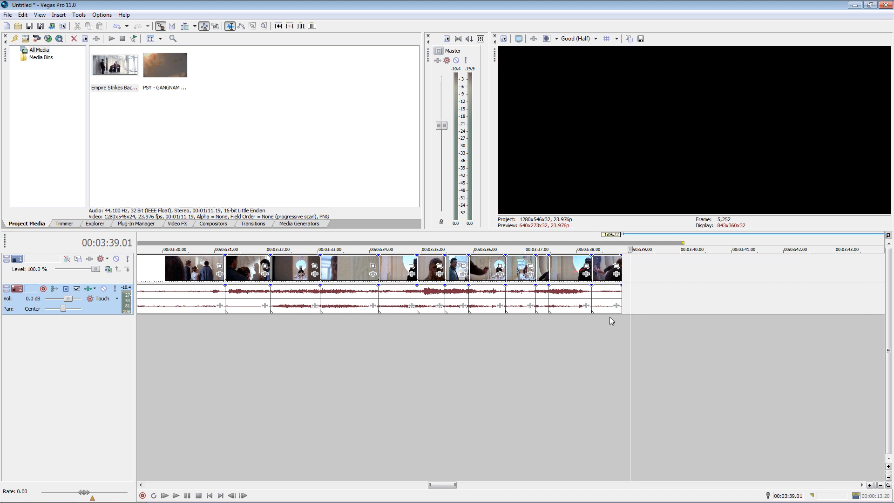
# - Delete the last segment of the Empire Strikes Back sequence, around 00:03:38.10
pyautogui.click(601, 331)
pyautogui.click(599, 305)
pyautogui.press('Delete')
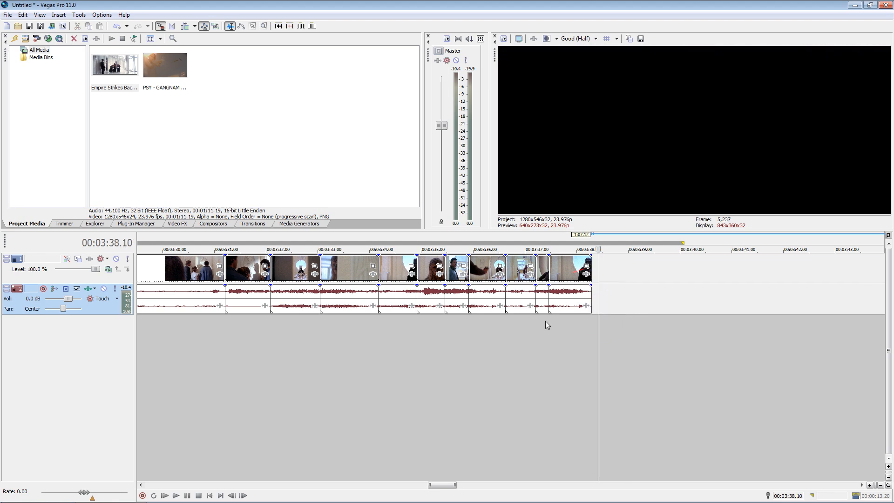
# - Delete the opening Chewbacca shot of the Empire Strikes Back sequence, starting at 00:03:26.06
pyautogui.click(543, 334)
pyautogui.scroll(-3, 464, 318)
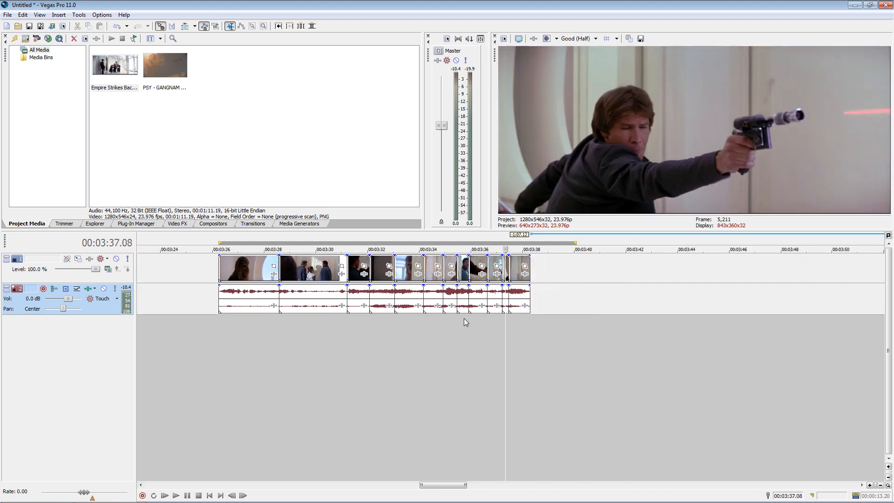
pyautogui.click(252, 321)
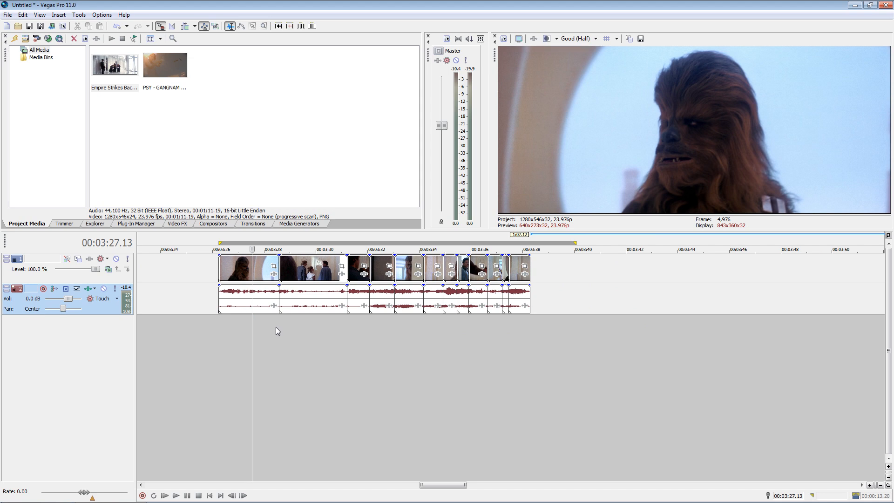
pyautogui.click(220, 326)
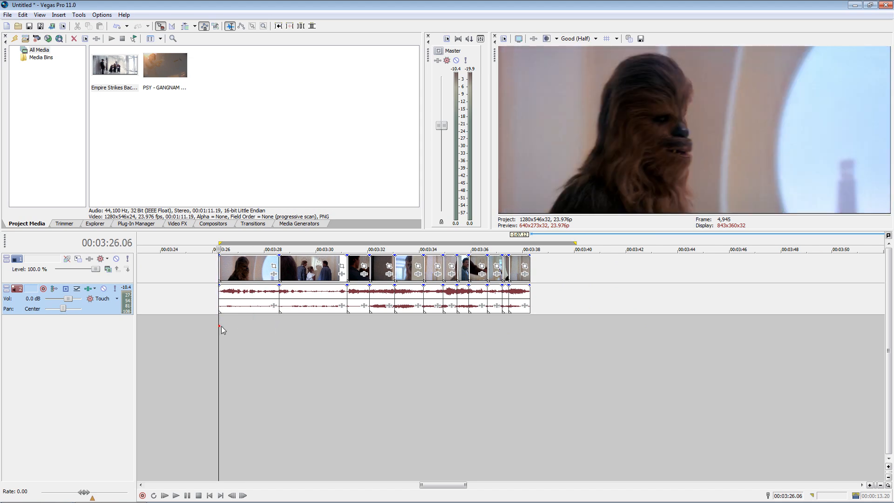
pyautogui.click(250, 303)
pyautogui.press('Delete')
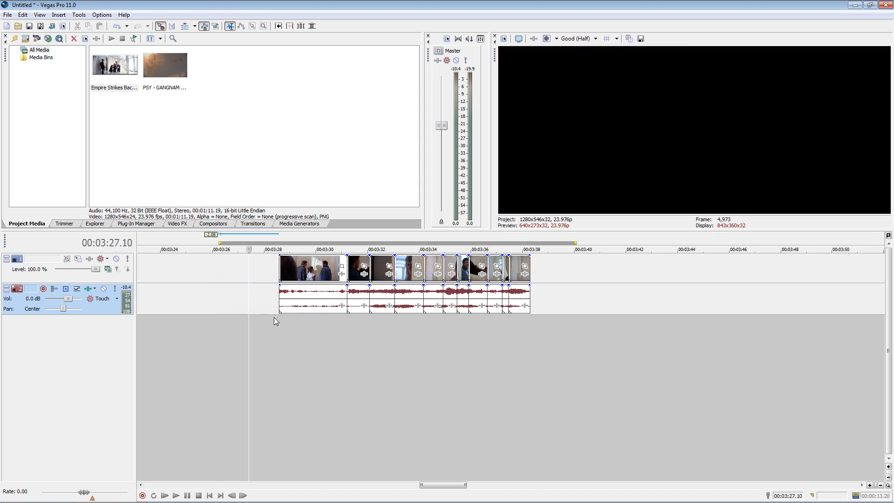
# - Trim the opening group shot to start at 00:03:29.06 and remove the final segment of the Empire sequence, starting around 00:03:37.11
pyautogui.click(275, 319)
pyautogui.click(282, 324)
pyautogui.press('space')
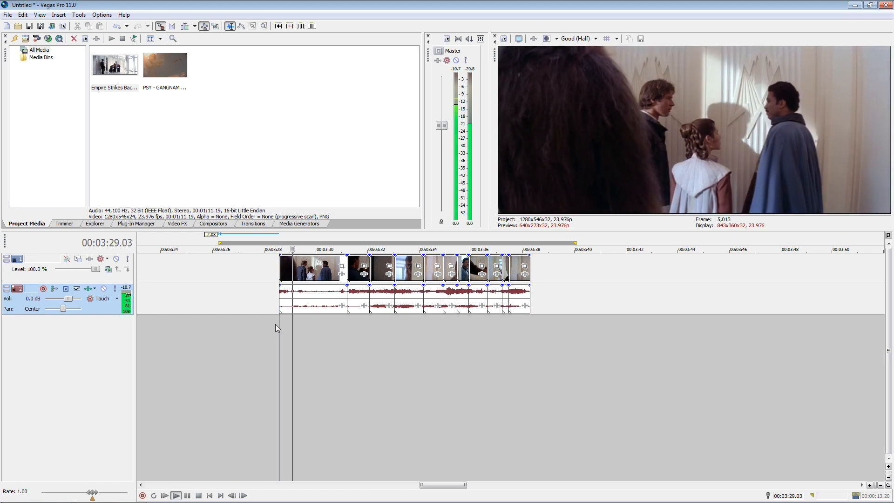
pyautogui.press('Return')
pyautogui.press('space')
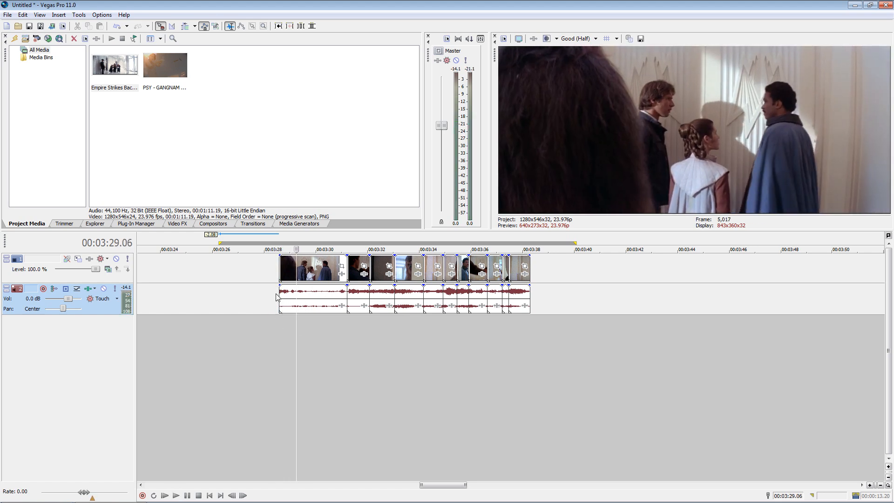
pyautogui.moveTo(280, 292); pyautogui.dragTo(297, 292)
pyautogui.press('space')
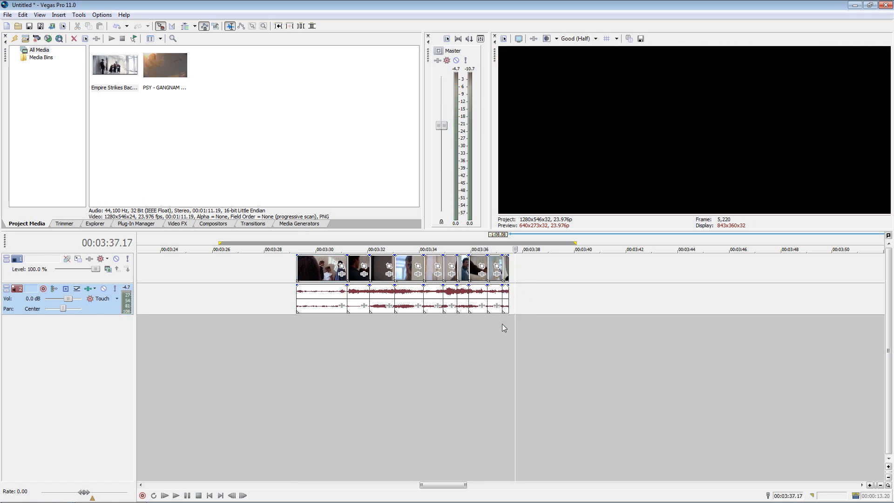
# - Delete the Empire Strikes Back segment around 00:03:34.09
pyautogui.click(502, 323)
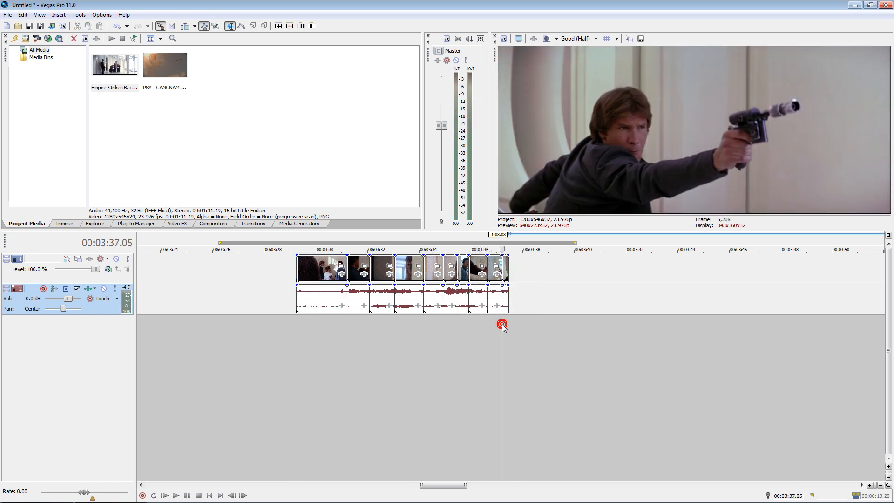
pyautogui.click(429, 327)
pyautogui.click(429, 305)
pyautogui.press('Delete')
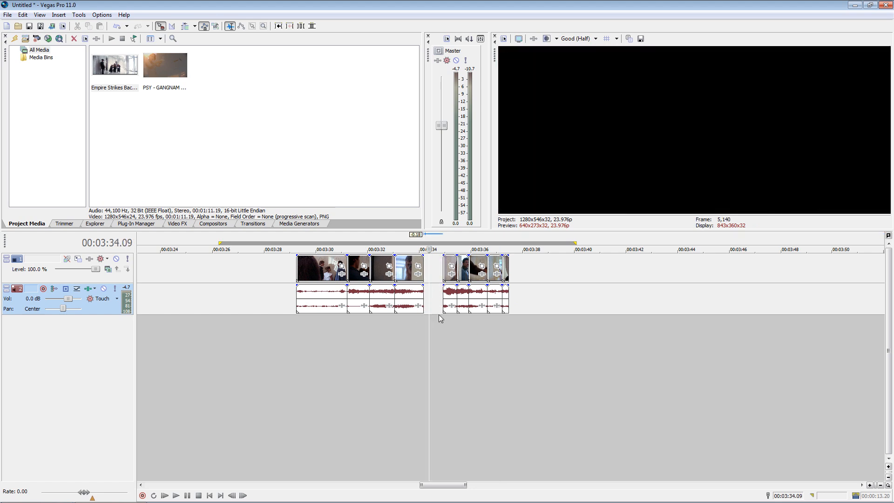
# - Delete the segment around 00:03:36.18 and move the final Han Solo blaster shot against the preceding shot to close the gap
pyautogui.click(495, 328)
pyautogui.scroll(4, 458, 327)
pyautogui.click(475, 303)
pyautogui.press('Delete')
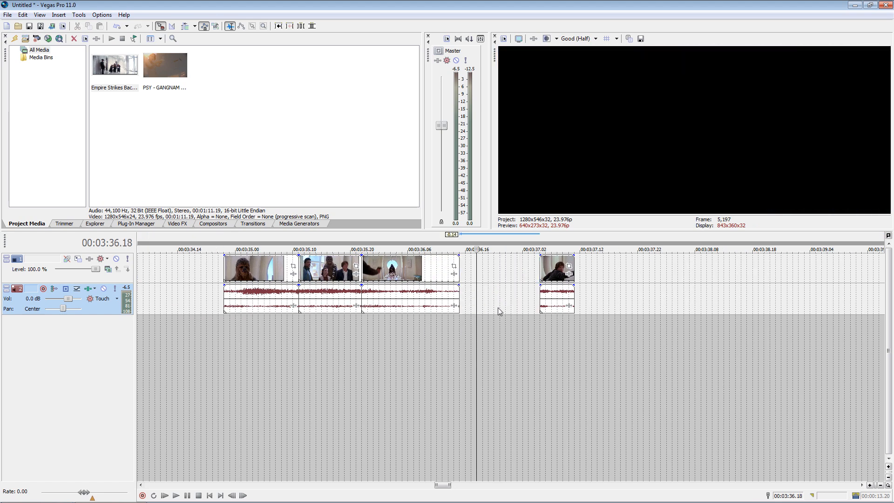
pyautogui.click(620, 326)
pyautogui.moveTo(550, 292); pyautogui.dragTo(468, 302)
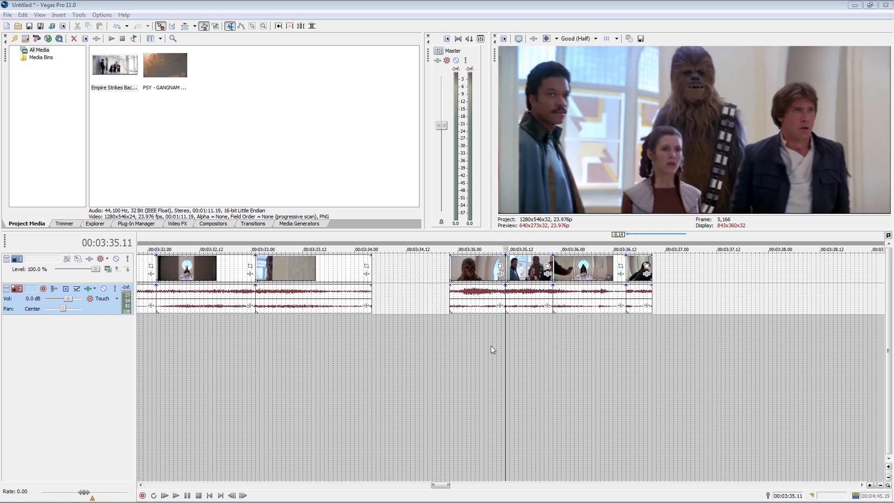
# - Save the project as "Tutorial Gangnam Han Solo Style"
pyautogui.hotkey('ctrl', 's')
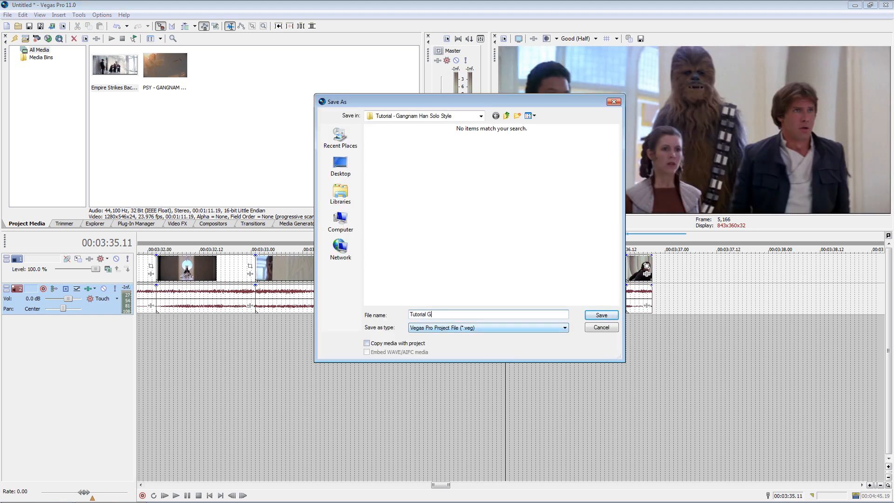
pyautogui.write('yle')
pyautogui.press('Return')
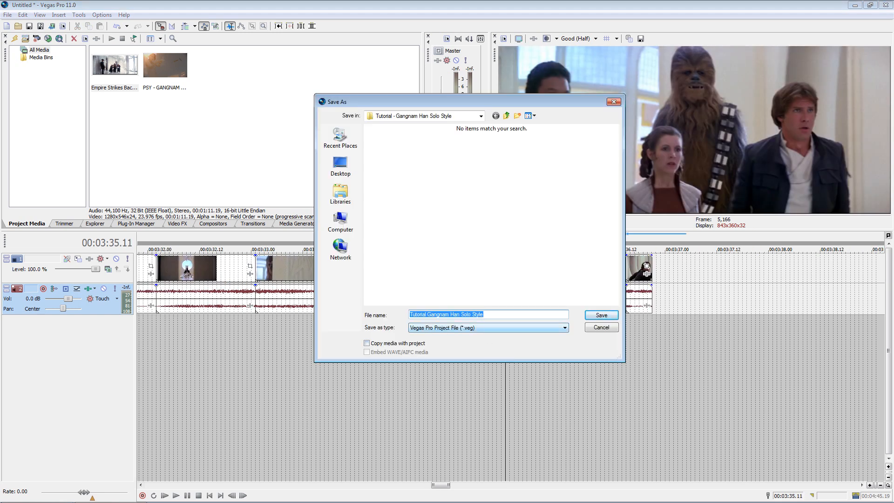
# - Review each remaining shot of the Empire Strikes Back sequence from the group at the door to Han firing his blaster
pyautogui.scroll(-2, 485, 353)
pyautogui.click(244, 337)
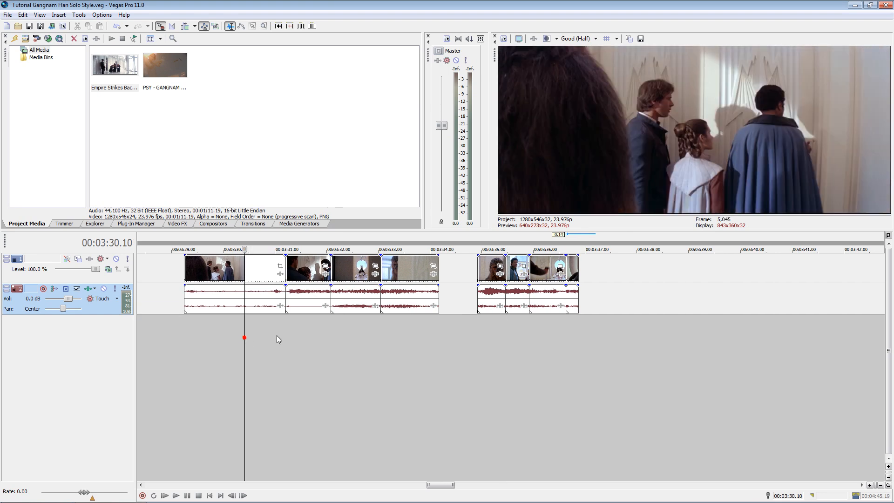
pyautogui.click(301, 333)
pyautogui.click(348, 332)
pyautogui.click(390, 331)
pyautogui.click(485, 333)
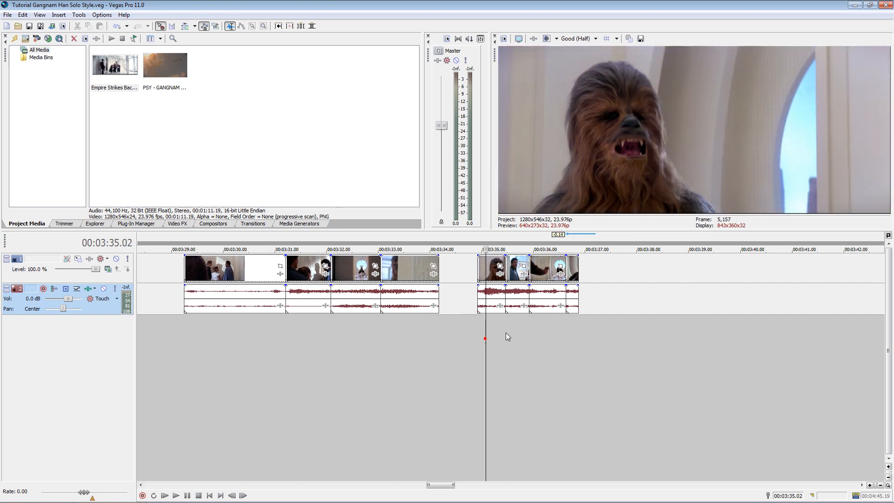
pyautogui.click(524, 326)
pyautogui.click(551, 324)
pyautogui.click(574, 322)
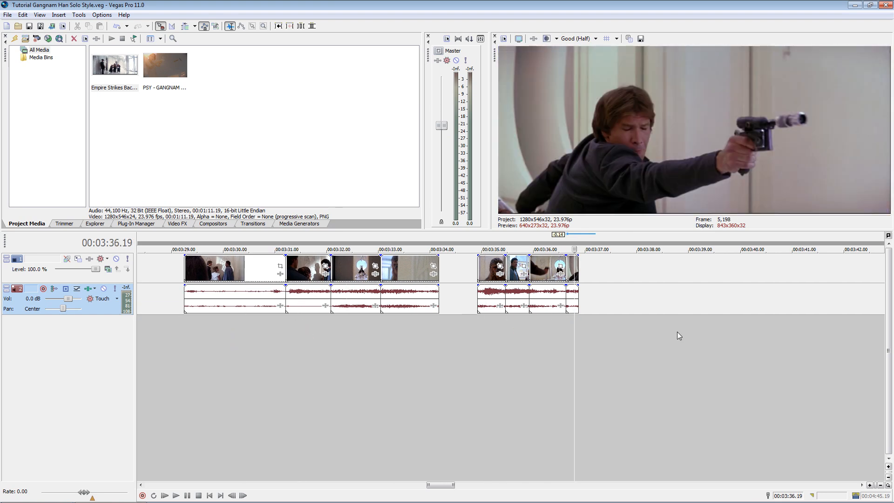
# - Move the Gangnam Style elevator clip and its Elevator Guy marker closer to the Empire sequence, at 00:03:46.07
pyautogui.scroll(-5, 680, 332)
pyautogui.moveTo(663, 245); pyautogui.dragTo(607, 245)
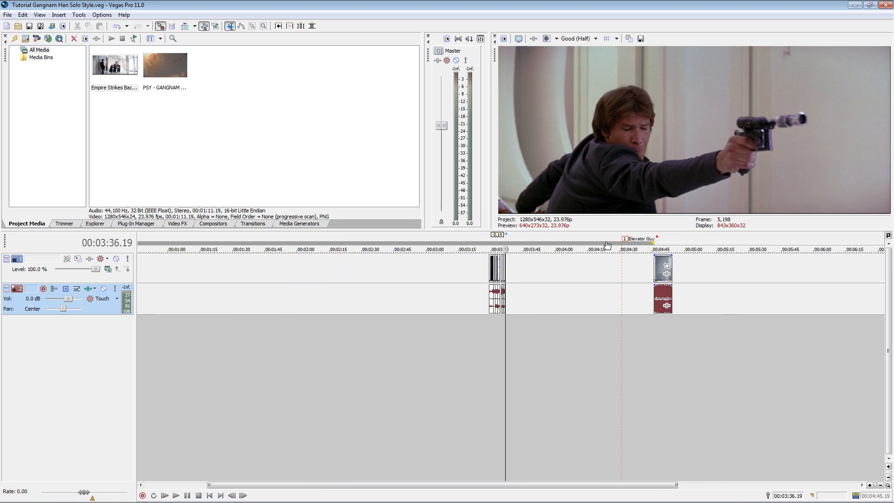
pyautogui.moveTo(658, 267); pyautogui.dragTo(530, 270)
pyautogui.click(526, 270)
pyautogui.scroll(6, 517, 270)
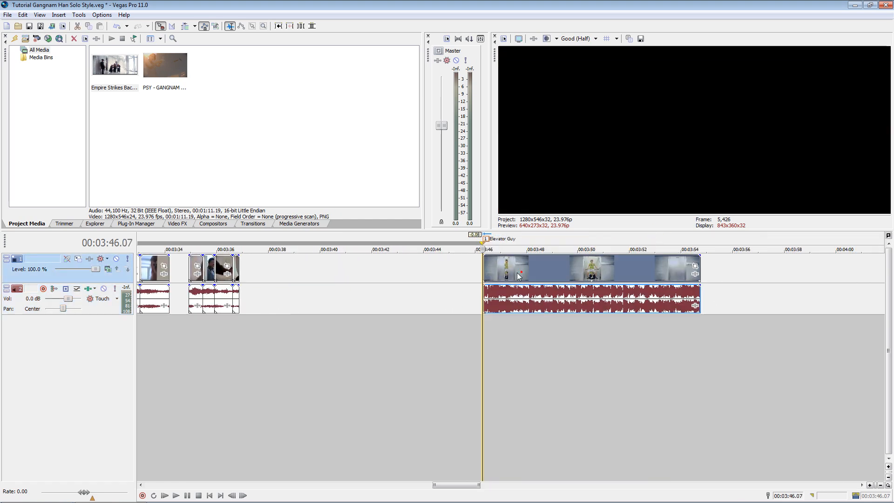
pyautogui.scroll(-3, 447, 323)
pyautogui.click(390, 340)
pyautogui.scroll(3, 389, 339)
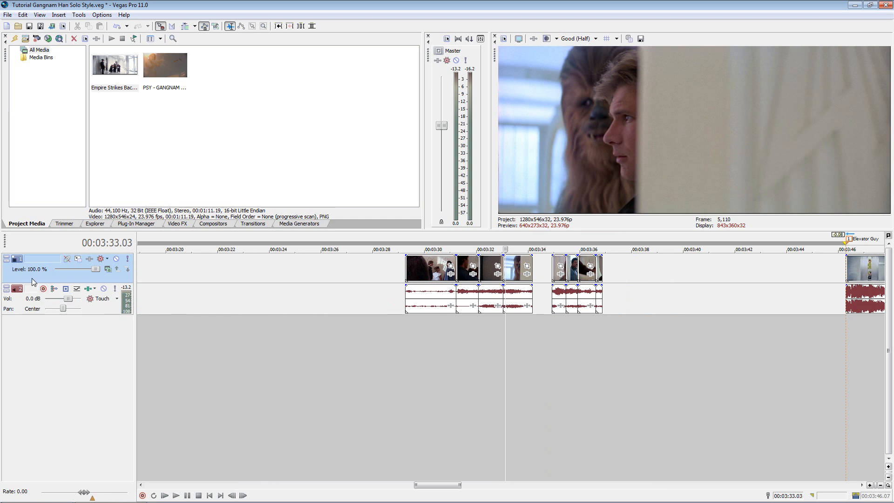
# - Insert two empty video tracks above the existing video track
pyautogui.rightClick(26, 275)
pyautogui.click(60, 292)
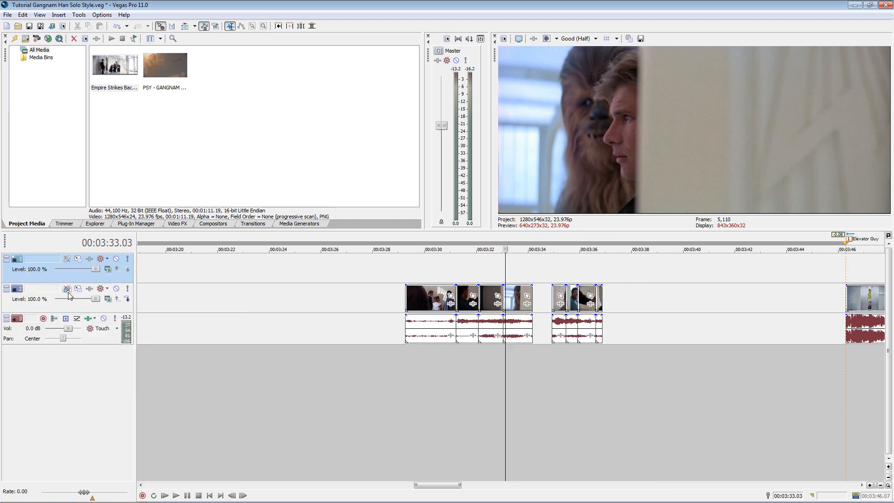
pyautogui.rightClick(44, 283)
pyautogui.click(70, 299)
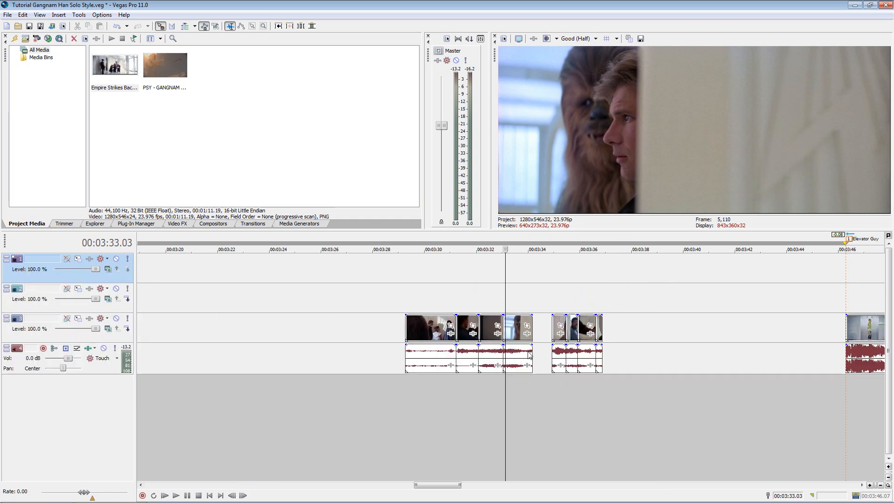
# - Add a marker named "Open Doors" at 00:03:32.02, where the dining room door shot begins
pyautogui.scroll(4, 762, 401)
pyautogui.click(379, 404)
pyautogui.press('m')
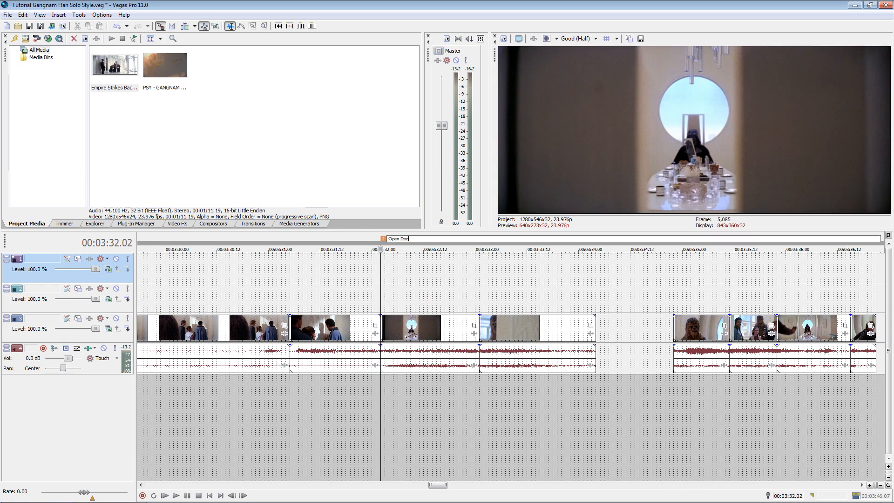
pyautogui.write('Open Doors')
pyautogui.press('Return')
# - Move the Gangnam elevator clip and its Elevator Guy marker to 00:03:38.14 and lower the clip's audio gain to about -9.2 dB
pyautogui.scroll(-1, 717, 400)
pyautogui.click(714, 401)
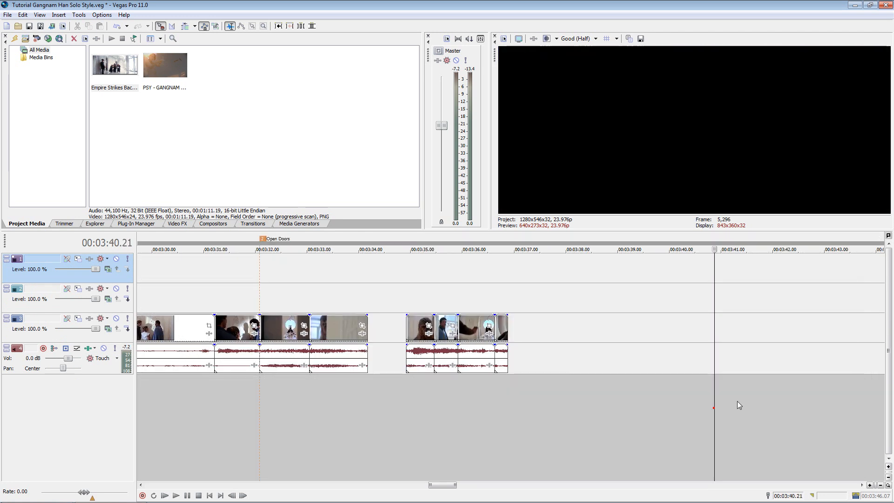
pyautogui.scroll(-1, 717, 401)
pyautogui.click(658, 329)
pyautogui.moveTo(703, 329); pyautogui.dragTo(503, 337)
pyautogui.moveTo(658, 236); pyautogui.dragTo(456, 239)
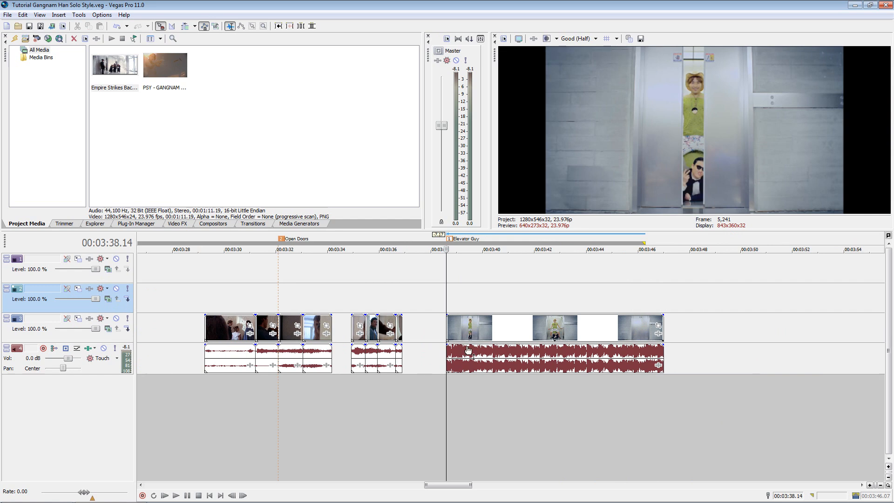
pyautogui.moveTo(468, 349); pyautogui.dragTo(437, 371)
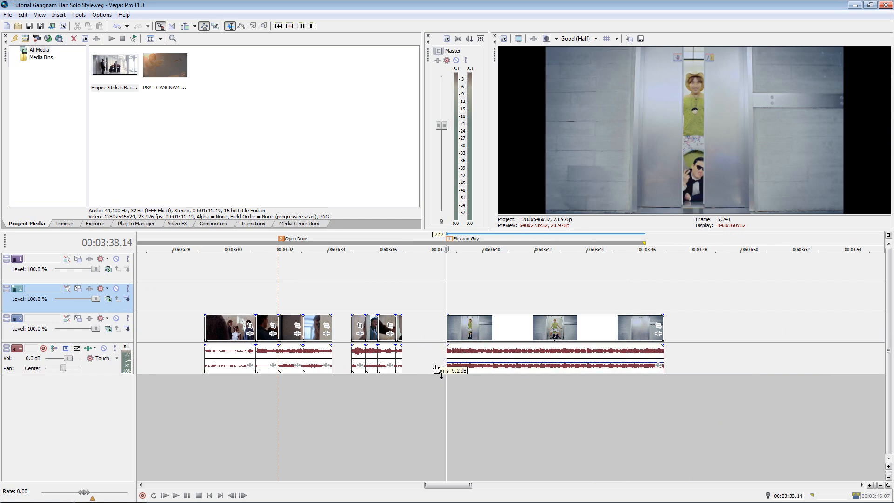
pyautogui.press('space')
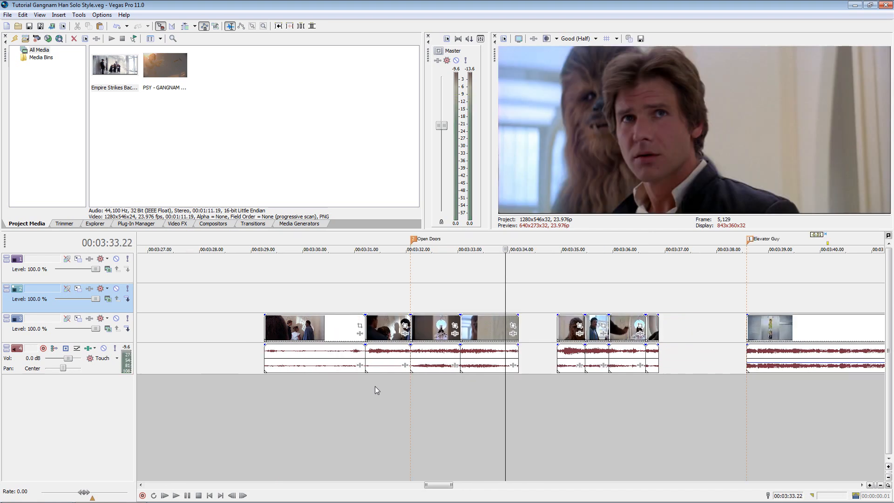
# - Place the playhead at 00:03:32.22, where the doors are fully open near the end of the Darth Vader dining room shot
pyautogui.scroll(2, 469, 376)
pyautogui.click(415, 386)
pyautogui.click(405, 386)
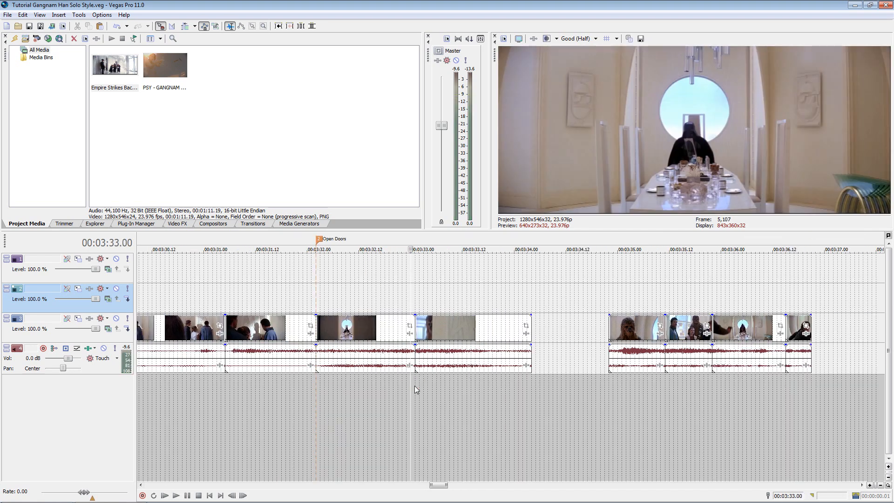
pyautogui.click(348, 396)
pyautogui.click(389, 391)
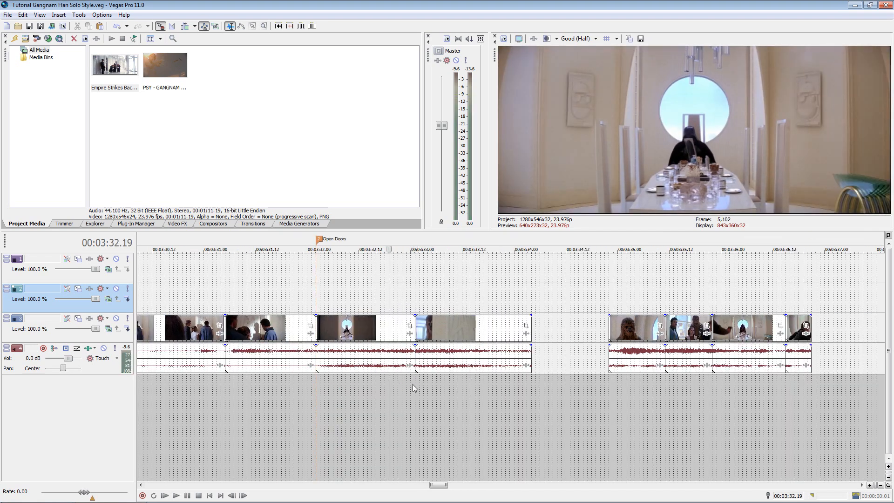
pyautogui.scroll(4, 430, 374)
pyautogui.press('Right')
pyautogui.press('Right')
pyautogui.press('Right')
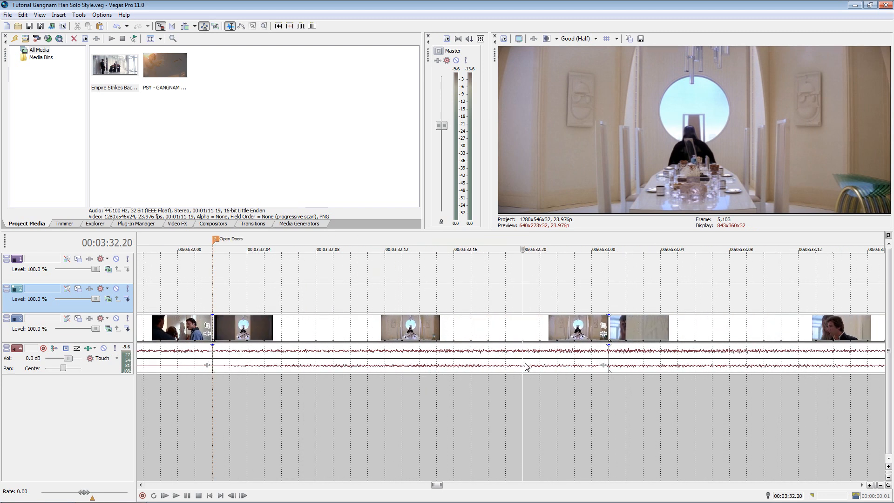
# - Set the preview quality to Best (Full) and save a PNG snapshot of the open dining room frame as "ESB Room"
pyautogui.click(577, 37)
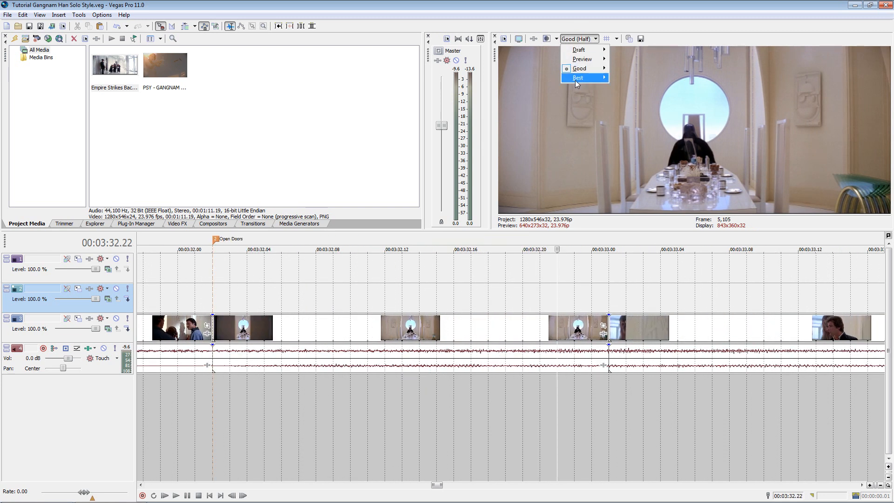
pyautogui.moveTo(575, 78)
pyautogui.click(627, 87)
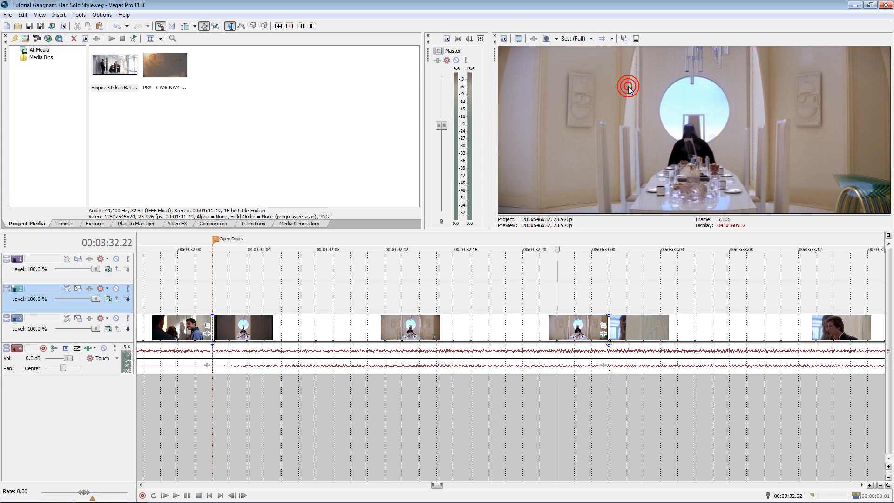
pyautogui.click(636, 39)
pyautogui.write('ESB Room')
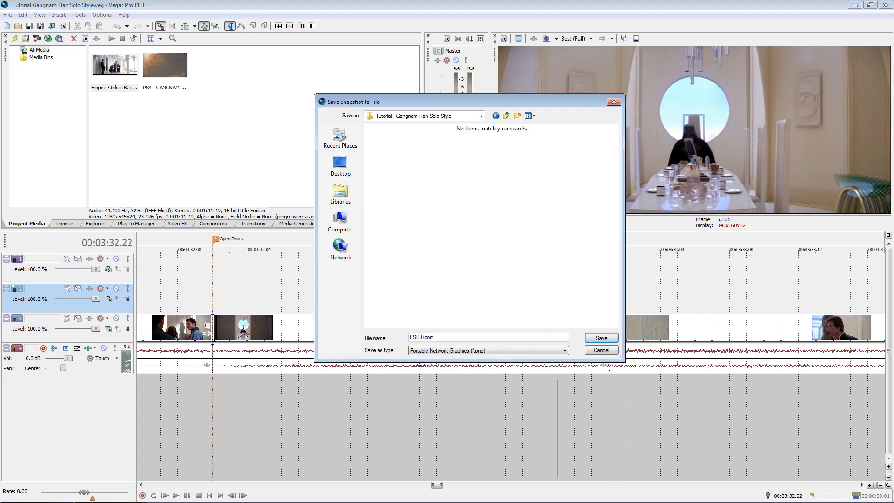
pyautogui.press('Return')
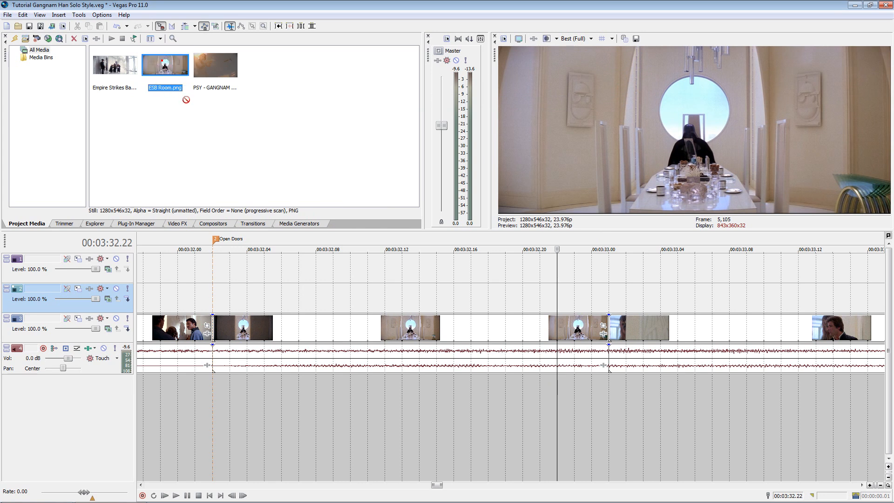
# - Place ESB Room.png on the second video track, spanning the dining room door shot from the Open Doors marker to its end
pyautogui.moveTo(186, 100); pyautogui.dragTo(603, 308)
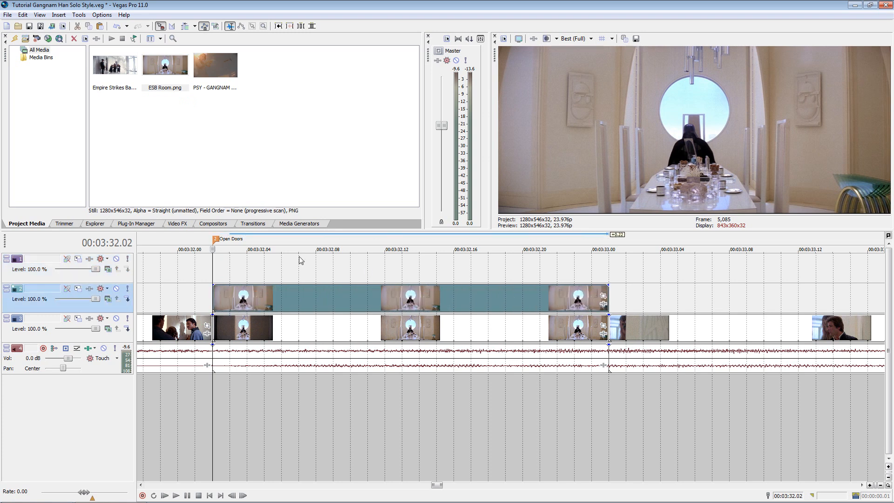
# - Scrub across the ESB Room still between the Open Doors marker and its end to view it over the shot
pyautogui.click(243, 265)
pyautogui.click(330, 266)
pyautogui.click(383, 270)
pyautogui.click(453, 276)
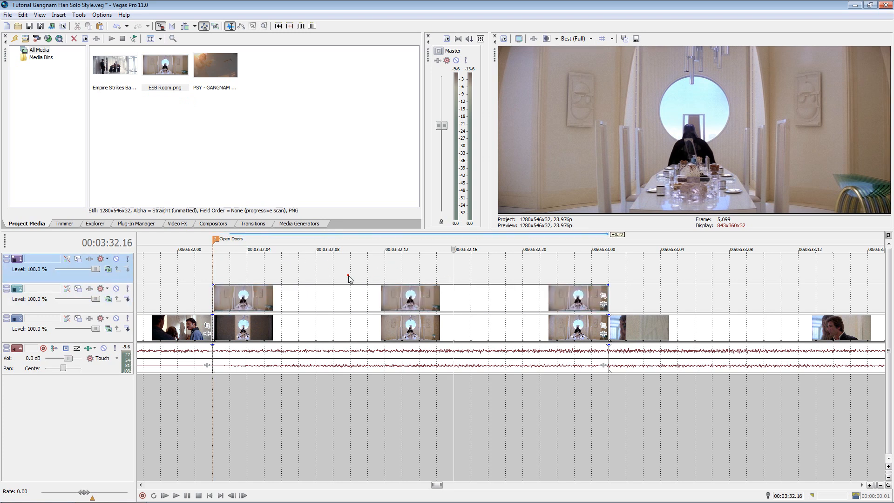
pyautogui.click(350, 278)
# - Mute the ESB Room still's track, scrub through the original door-opening shot beneath for comparison, and unmute the track
pyautogui.click(117, 289)
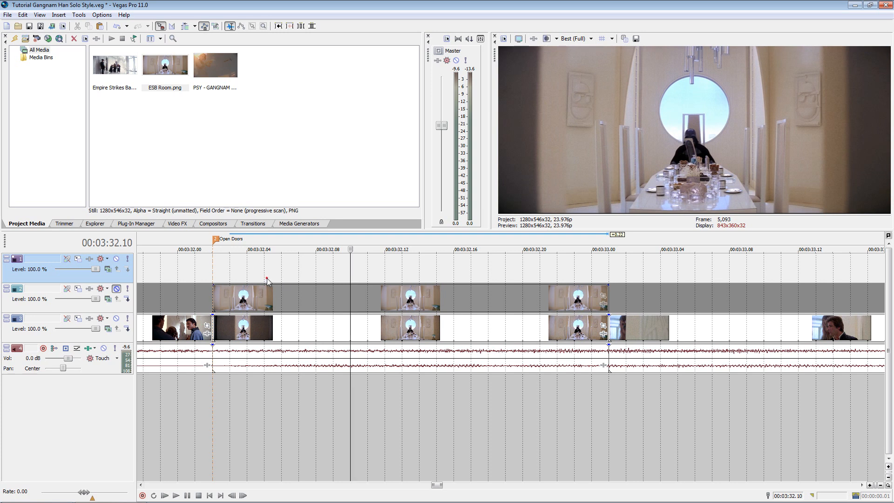
pyautogui.click(266, 278)
pyautogui.click(373, 275)
pyautogui.click(484, 279)
pyautogui.click(540, 280)
pyautogui.click(292, 275)
pyautogui.click(247, 276)
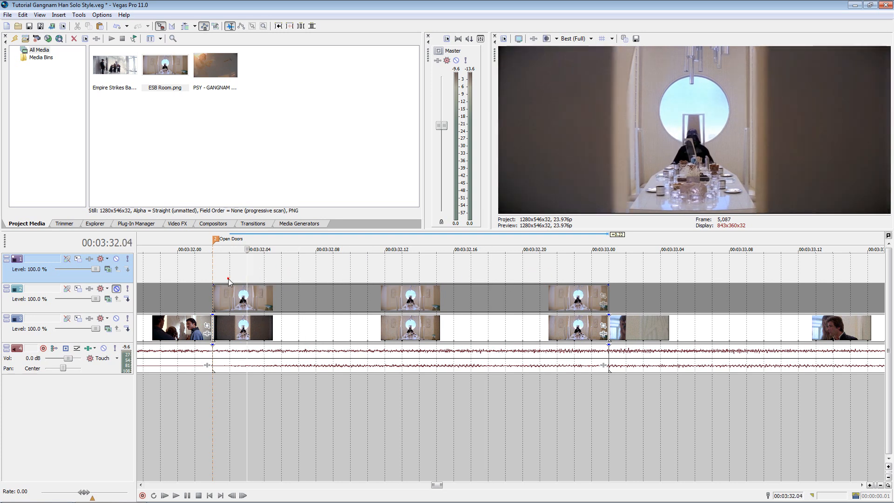
pyautogui.click(228, 280)
pyautogui.click(117, 289)
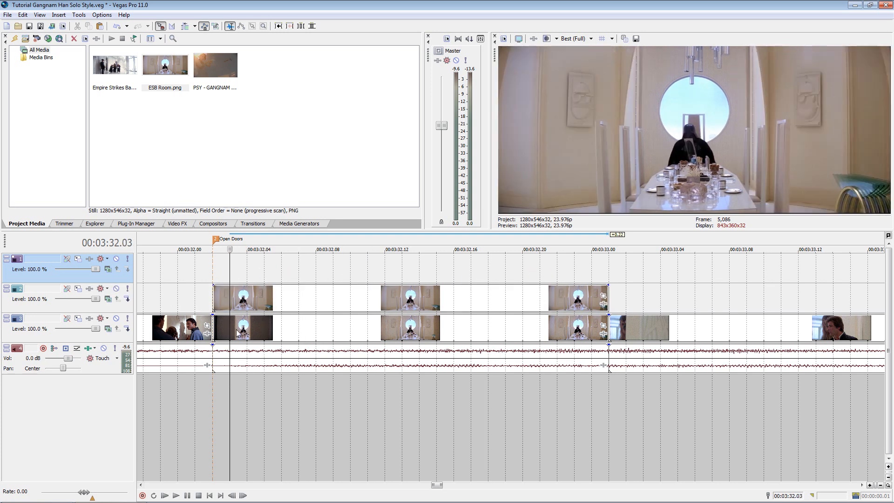
# - Move the Darth Vader door-opening shot up to the top video track, keeping its timing, and scrub through it
pyautogui.moveTo(238, 333); pyautogui.dragTo(239, 278)
pyautogui.click(295, 322)
pyautogui.click(388, 323)
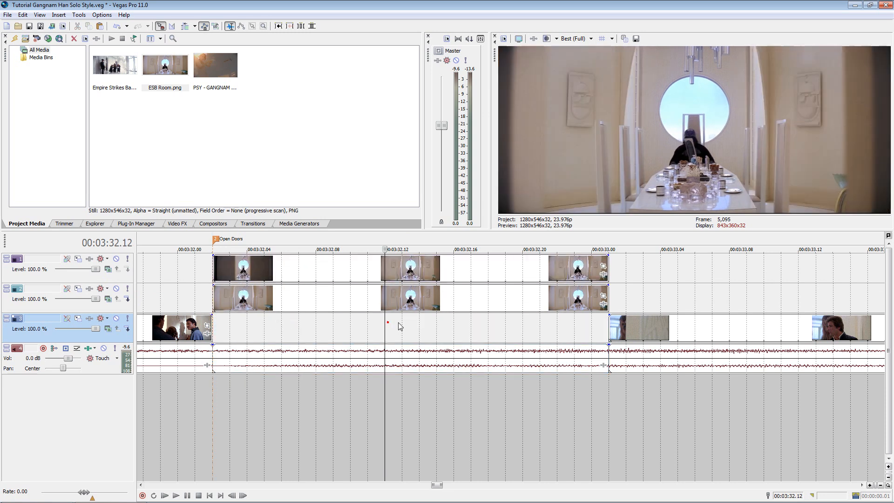
pyautogui.click(455, 324)
pyautogui.click(300, 325)
pyautogui.click(316, 324)
# - Mute the top video track holding the door-opening shot and scrub through the ESB Room still below it
pyautogui.click(117, 259)
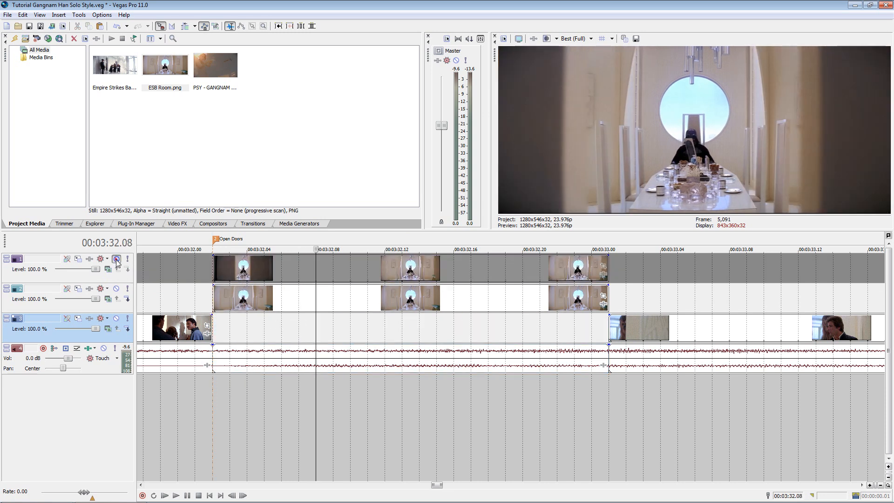
pyautogui.click(230, 326)
pyautogui.click(282, 324)
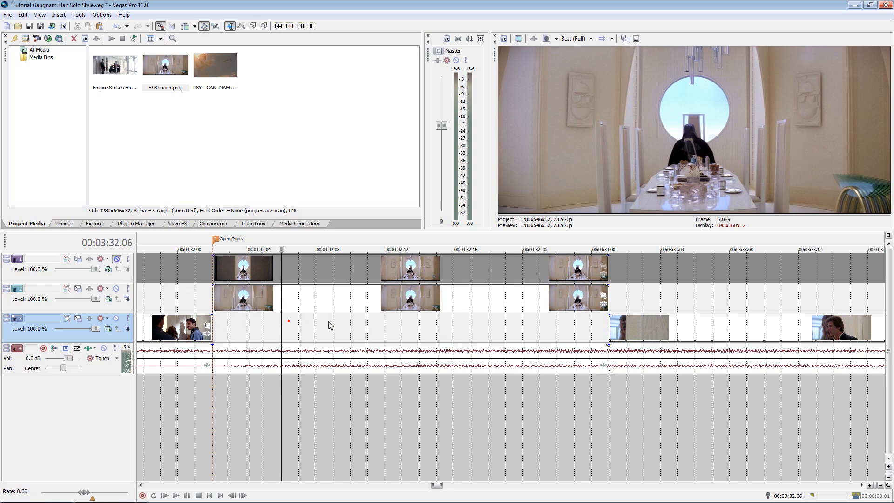
pyautogui.click(385, 326)
pyautogui.click(486, 333)
pyautogui.click(557, 331)
pyautogui.click(577, 328)
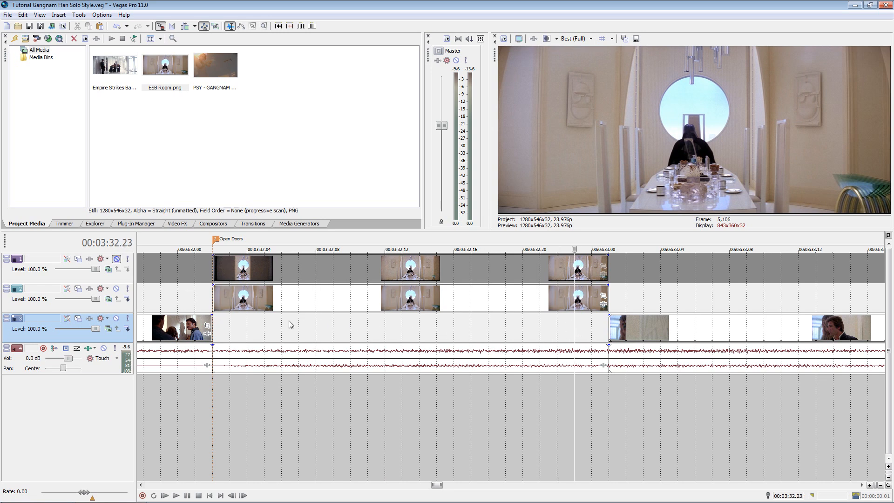
pyautogui.click(279, 323)
pyautogui.click(441, 329)
pyautogui.click(519, 329)
# - Move the Gangnam elevator clip's audio onto a new audio track below the Empire Strikes Back audio
pyautogui.scroll(-2, 705, 421)
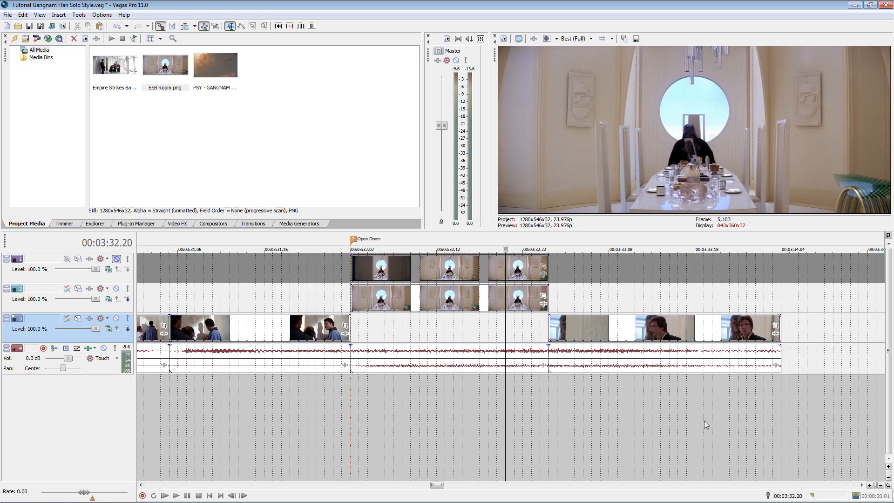
pyautogui.scroll(-2, 704, 421)
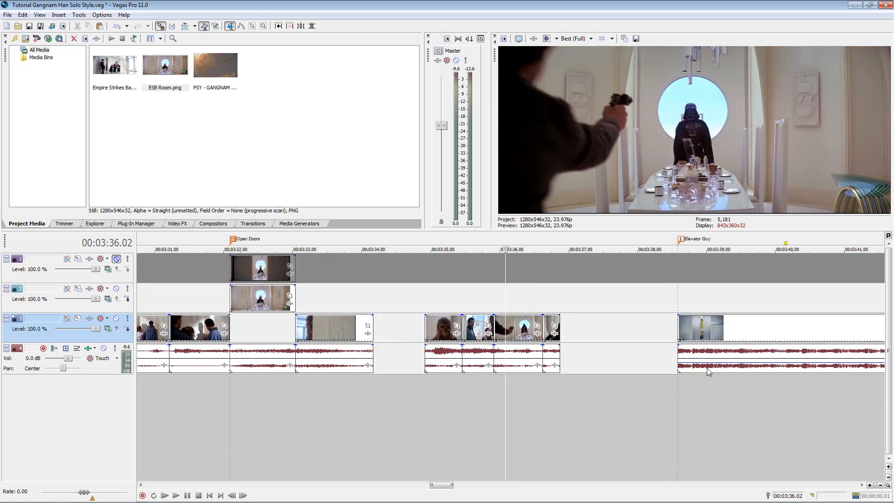
pyautogui.moveTo(707, 370); pyautogui.dragTo(709, 400)
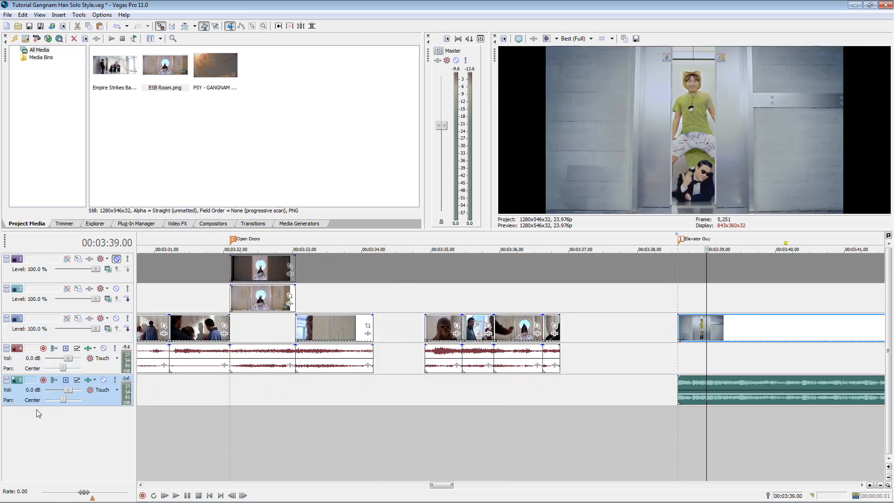
# - Insert a video track between the two audio tracks and move the Gangnam elevator clip onto it, starting at the Open Doors marker
pyautogui.rightClick(34, 413)
pyautogui.click(56, 443)
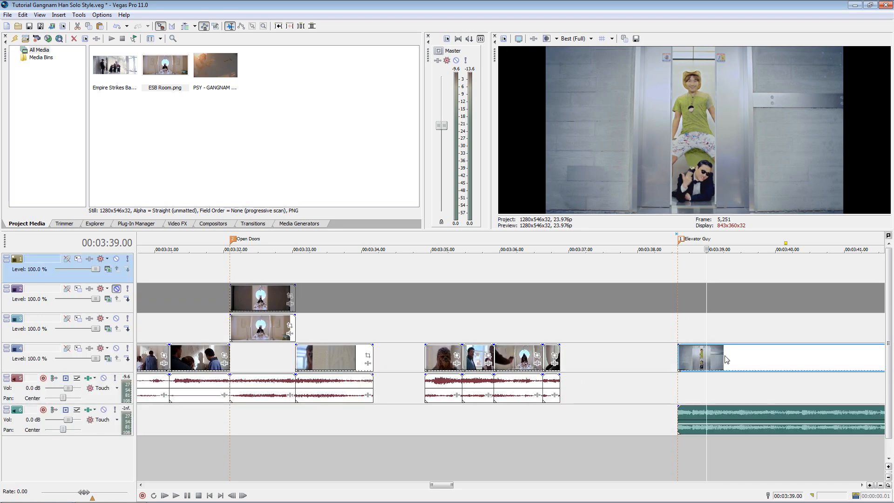
pyautogui.moveTo(54, 393); pyautogui.dragTo(55, 401)
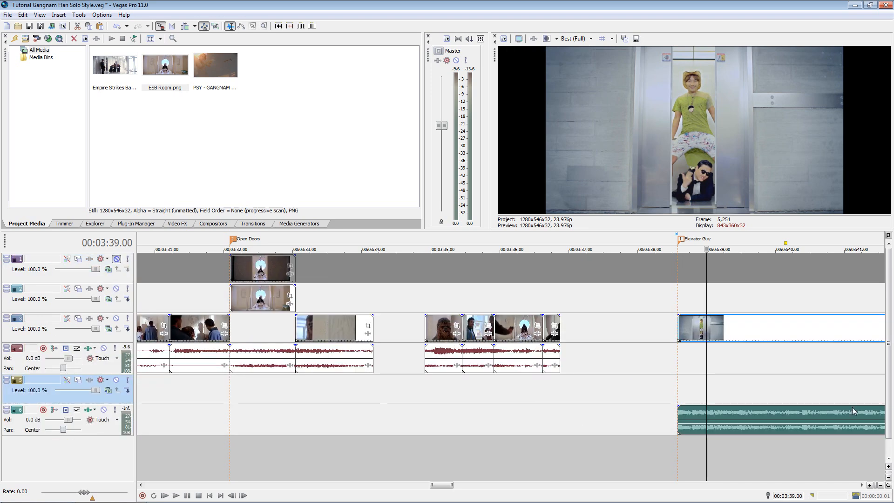
pyautogui.moveTo(735, 336)
pyautogui.mouseDown()
pyautogui.moveTo(734, 385)
pyautogui.moveTo(767, 388)
pyautogui.moveTo(261, 419)
pyautogui.moveTo(230, 452)
pyautogui.mouseUp()
pyautogui.click(230, 448)
# - Solo the Gangnam video track, slide its clip 1.05 ahead of the Open Doors marker so the elevator is open there, and unsolo it
pyautogui.scroll(3, 421, 394)
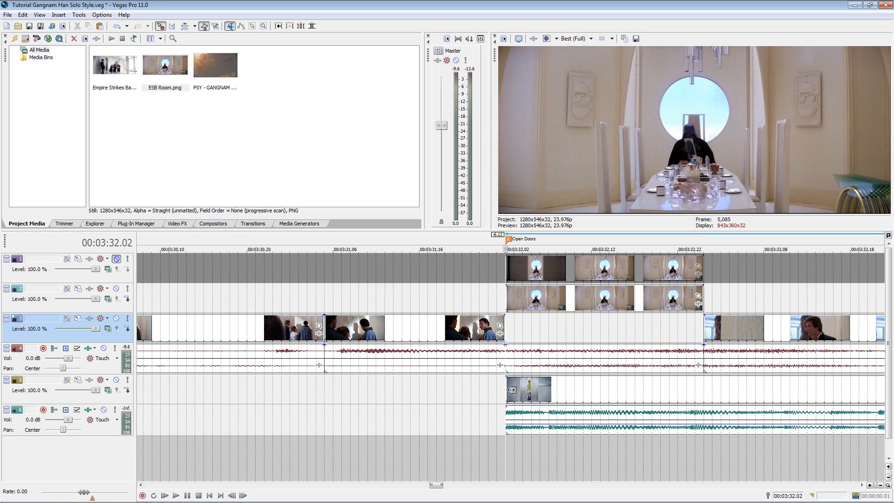
pyautogui.click(127, 380)
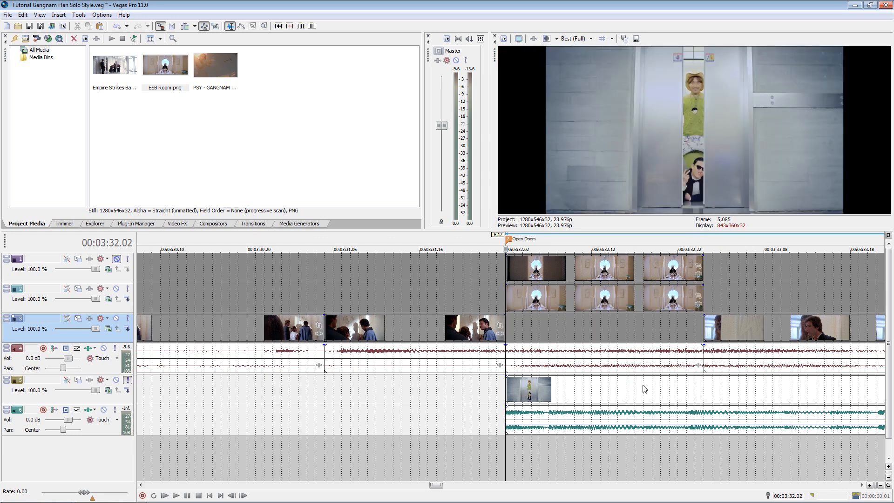
pyautogui.moveTo(644, 389); pyautogui.dragTo(405, 388)
pyautogui.click(555, 387)
pyautogui.click(592, 391)
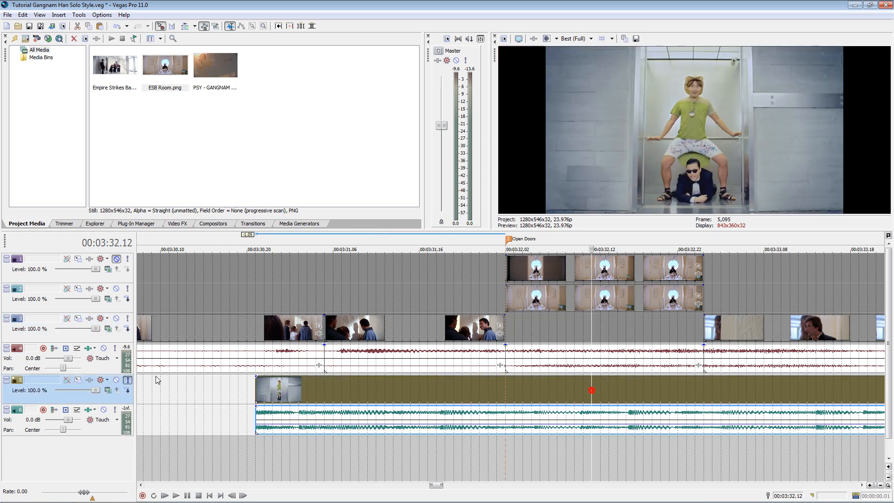
pyautogui.click(128, 380)
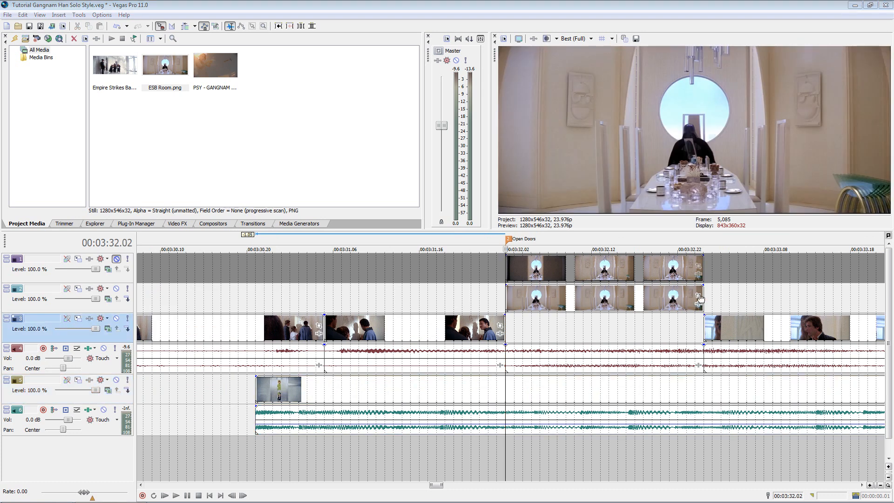
# - Enable the mask in the ESB Room still's Pan/Crop and draw a closed path around the central doorway opening, including the table and window
pyautogui.click(699, 297)
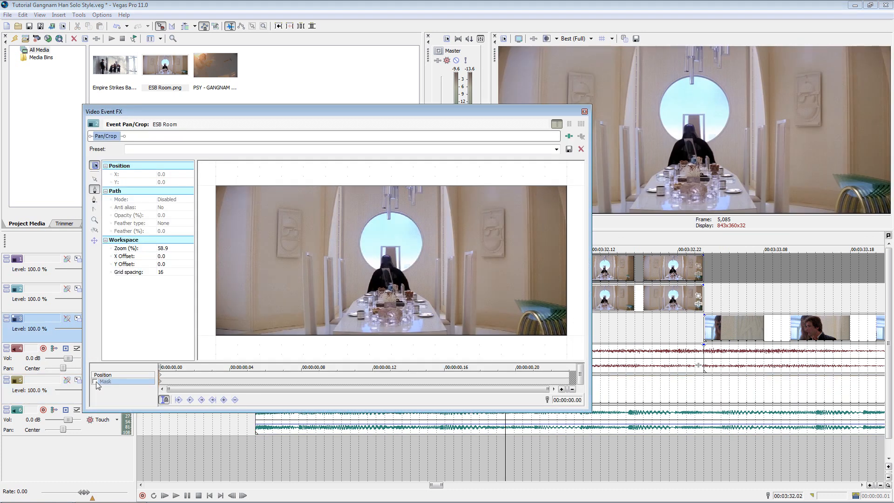
pyautogui.click(96, 382)
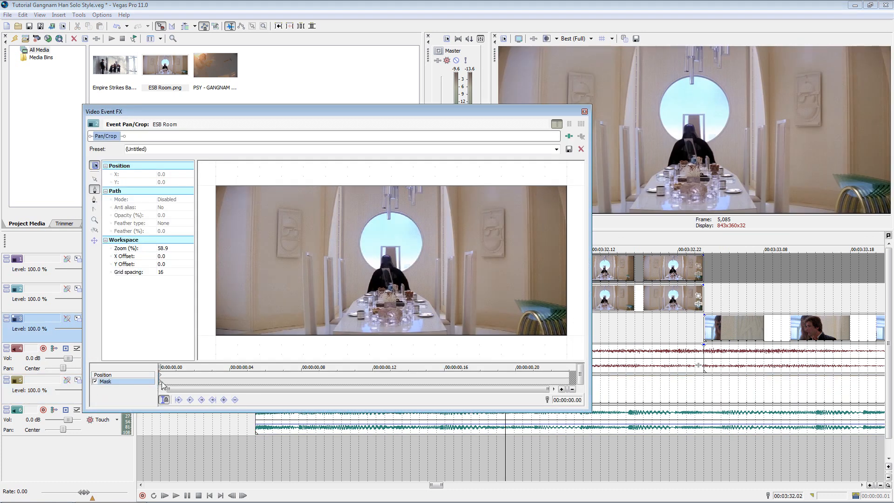
pyautogui.click(330, 340)
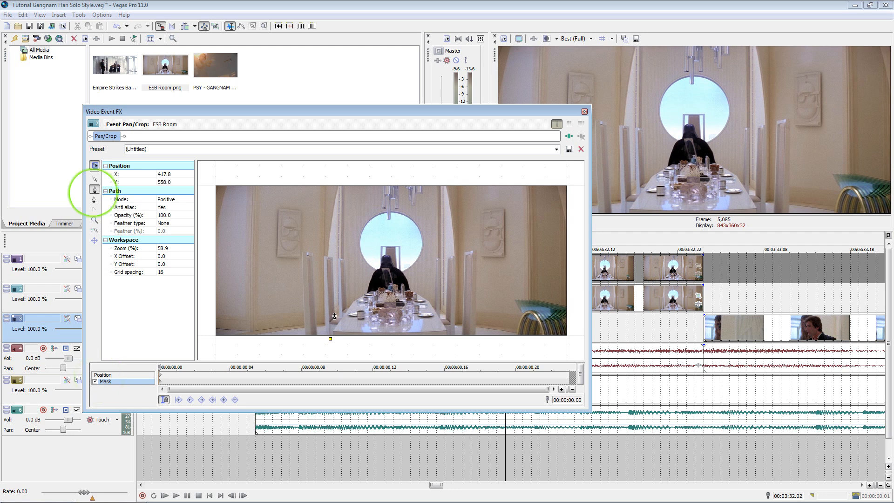
pyautogui.click(335, 286)
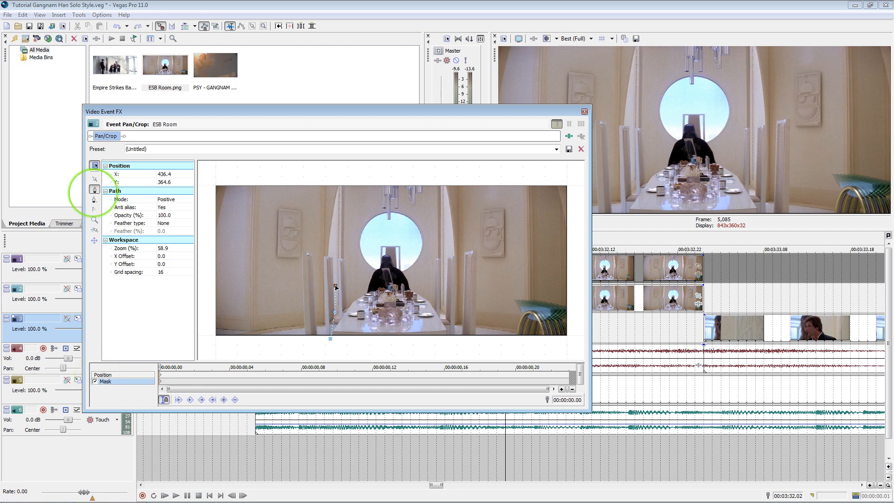
pyautogui.click(334, 255)
pyautogui.click(333, 240)
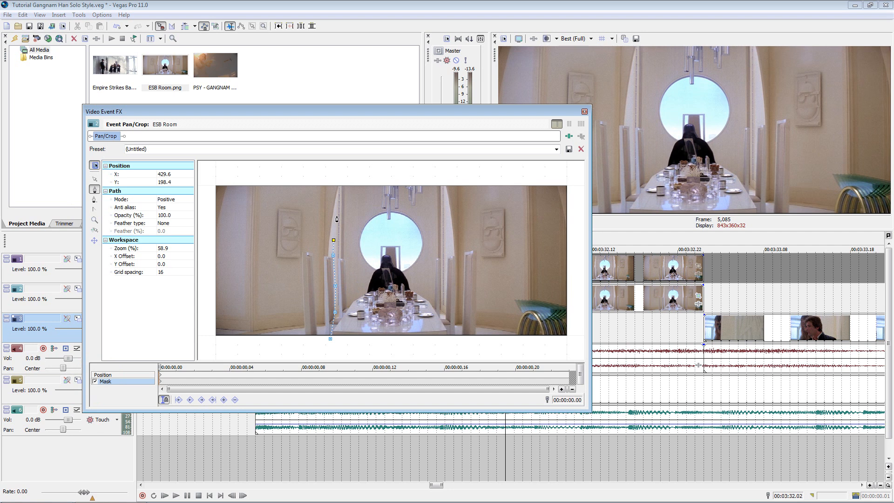
pyautogui.click(351, 178)
pyautogui.click(446, 194)
pyautogui.click(451, 230)
pyautogui.click(453, 247)
pyautogui.click(446, 281)
pyautogui.click(444, 320)
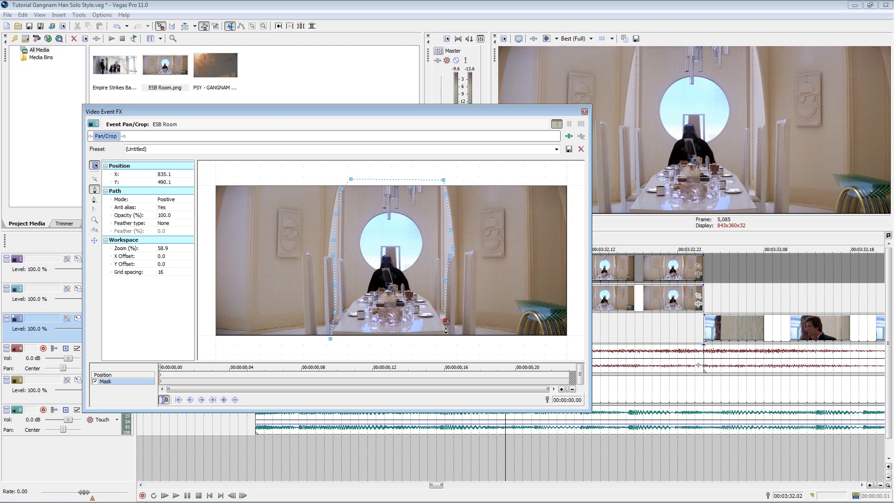
pyautogui.click(330, 339)
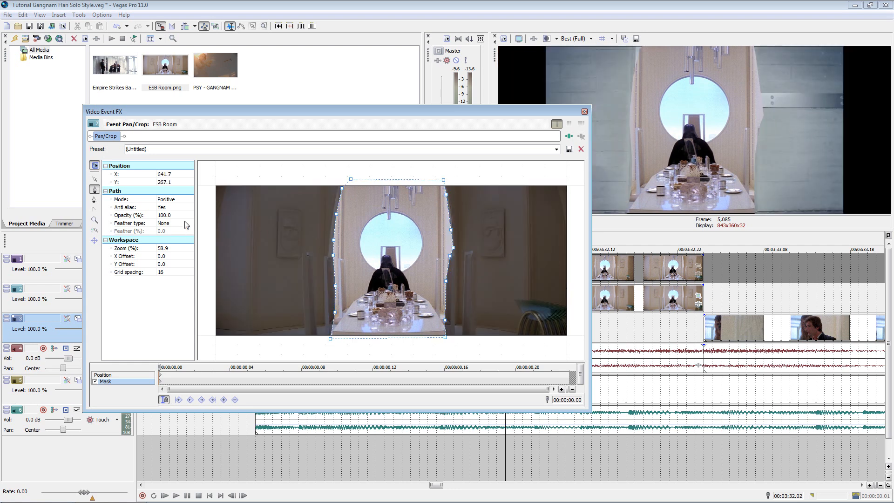
# - Set the ESB Room mask to Negative mode with feather type In and 6.0% feather, and close the Pan/Crop settings
pyautogui.click(173, 199)
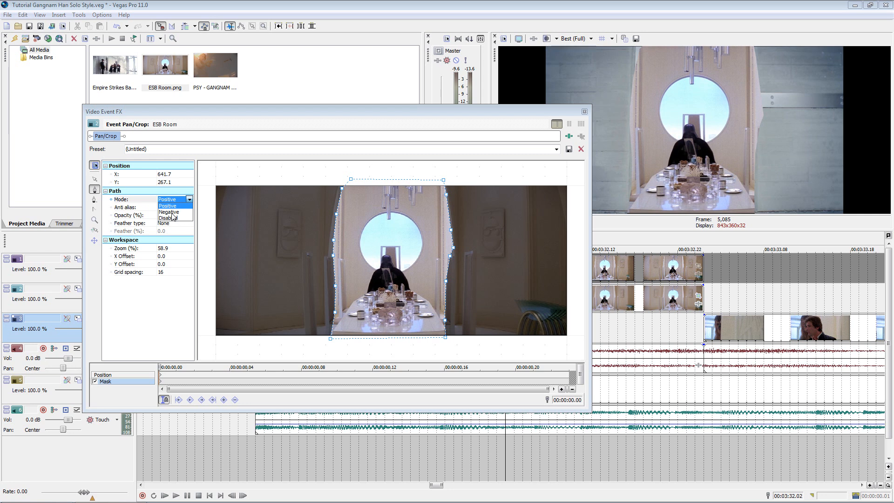
pyautogui.click(171, 213)
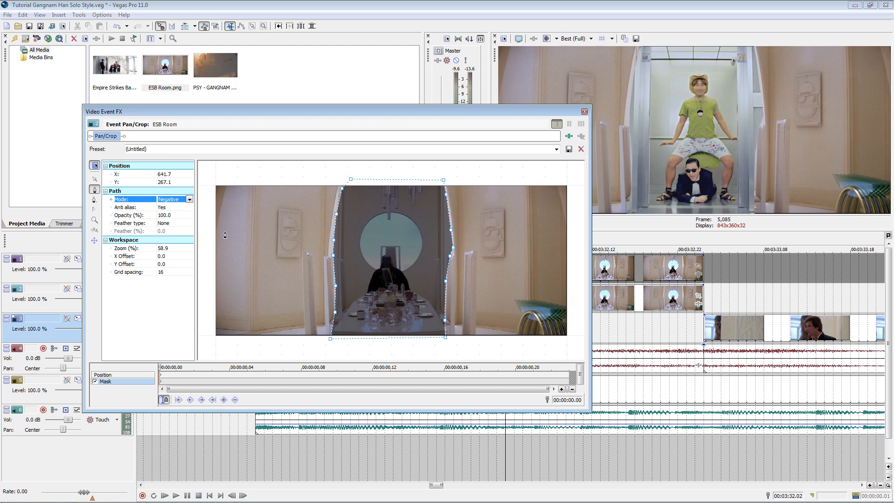
pyautogui.click(179, 223)
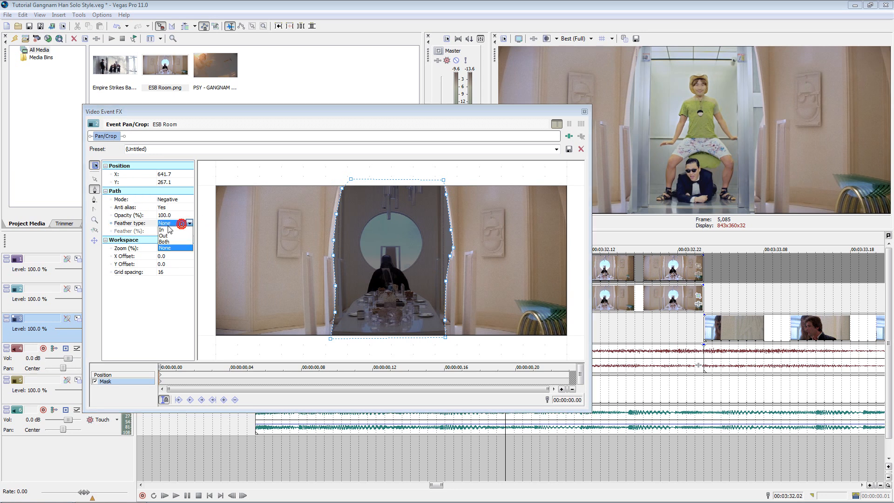
pyautogui.click(164, 230)
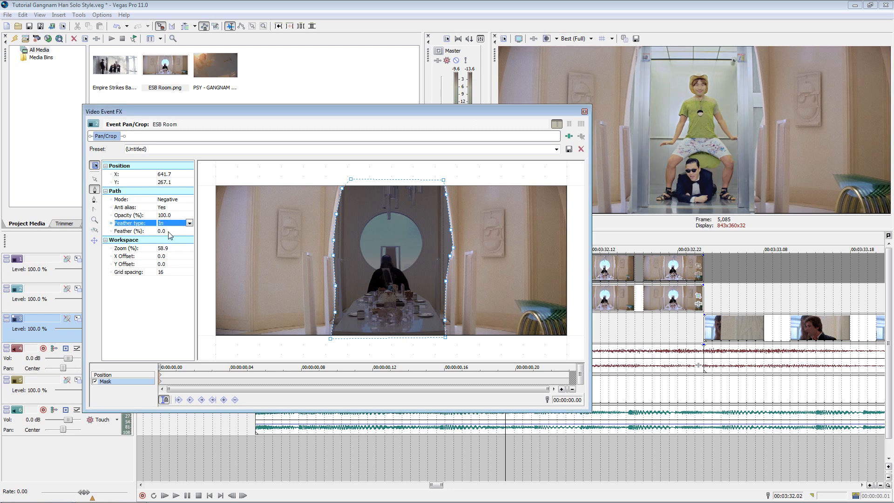
pyautogui.click(164, 231)
pyautogui.moveTo(160, 238); pyautogui.dragTo(179, 247)
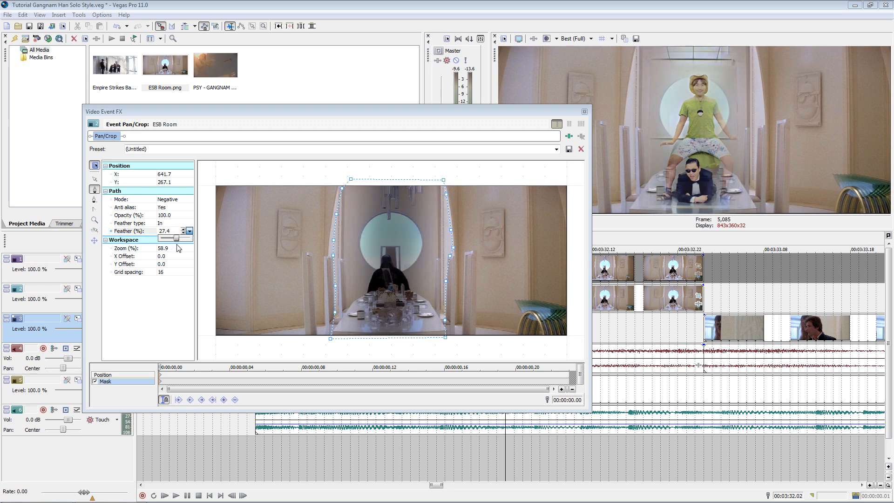
pyautogui.moveTo(178, 248); pyautogui.dragTo(168, 249)
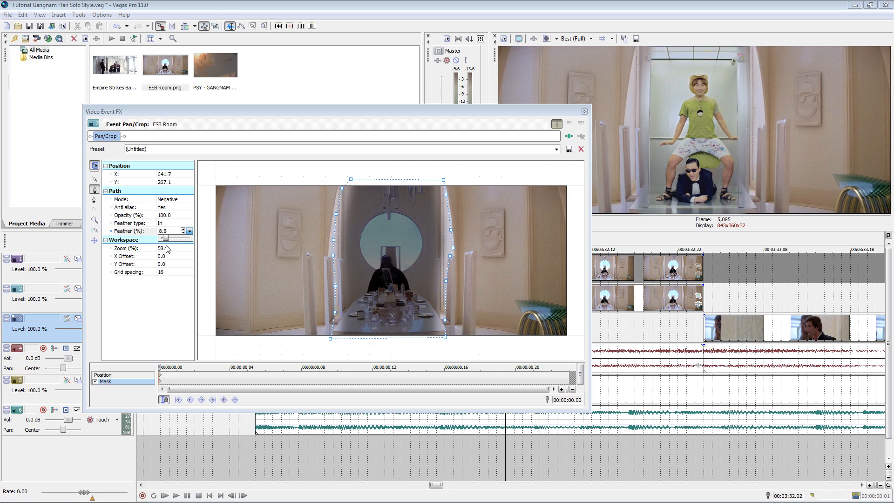
pyautogui.moveTo(167, 249); pyautogui.dragTo(165, 249)
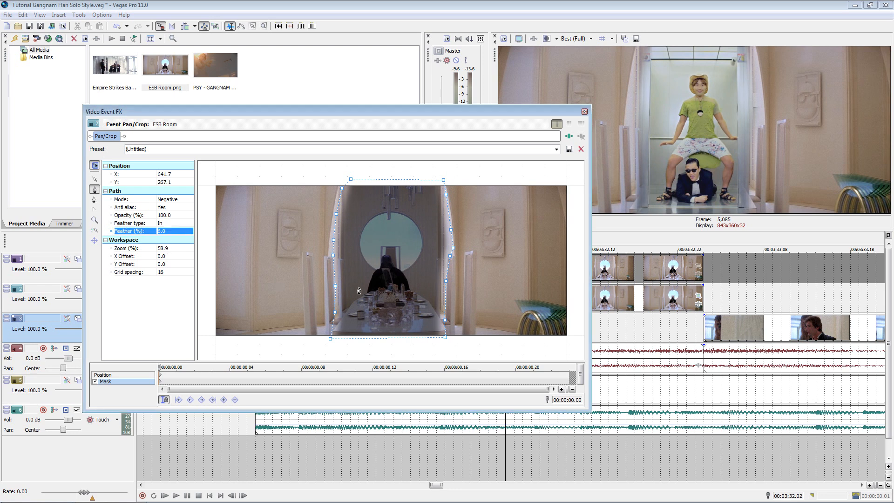
pyautogui.click(585, 112)
# - Open the Gangnam clip's Pan/Crop and move its initial position keyframe to 00:00:01.05
pyautogui.scroll(-4, 558, 378)
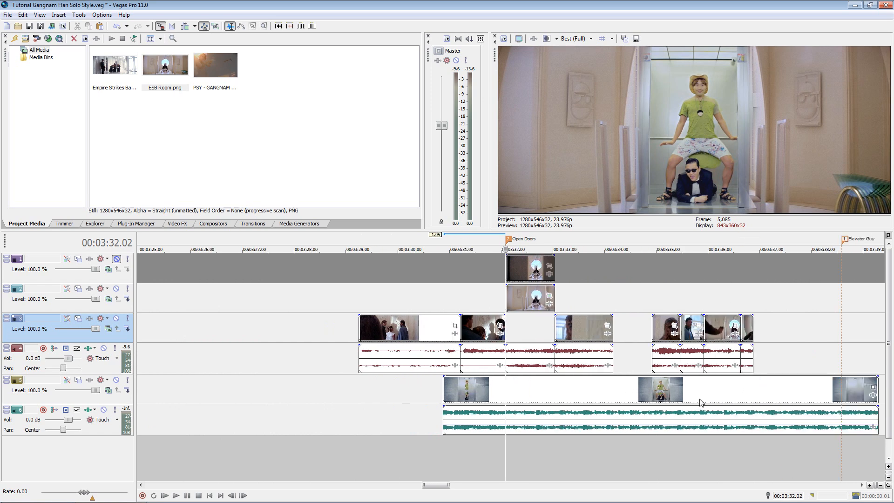
pyautogui.scroll(-1, 823, 404)
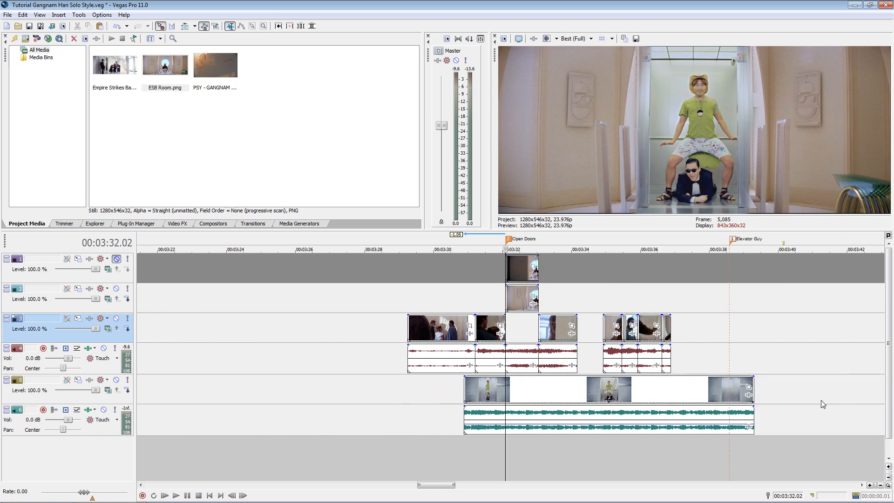
pyautogui.click(749, 387)
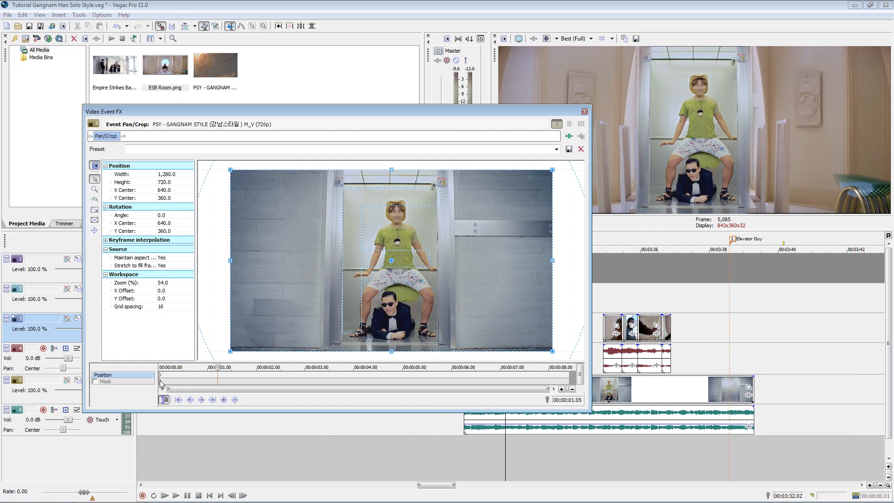
pyautogui.moveTo(232, 337); pyautogui.dragTo(256, 313)
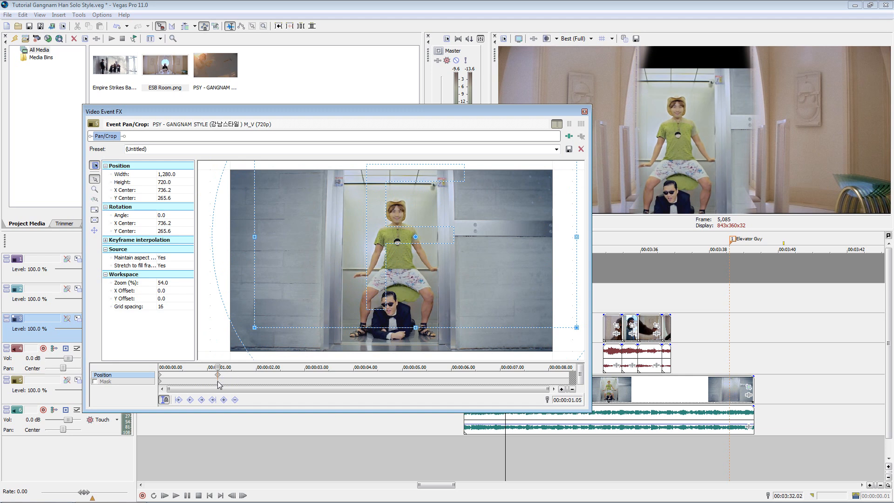
pyautogui.hotkey('ctrl', 'z')
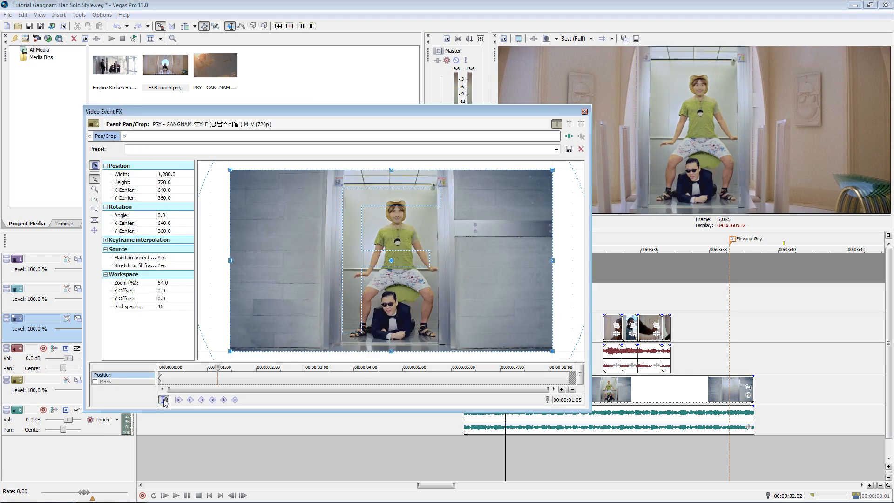
pyautogui.moveTo(160, 375); pyautogui.dragTo(218, 382)
pyautogui.scroll(1, 217, 382)
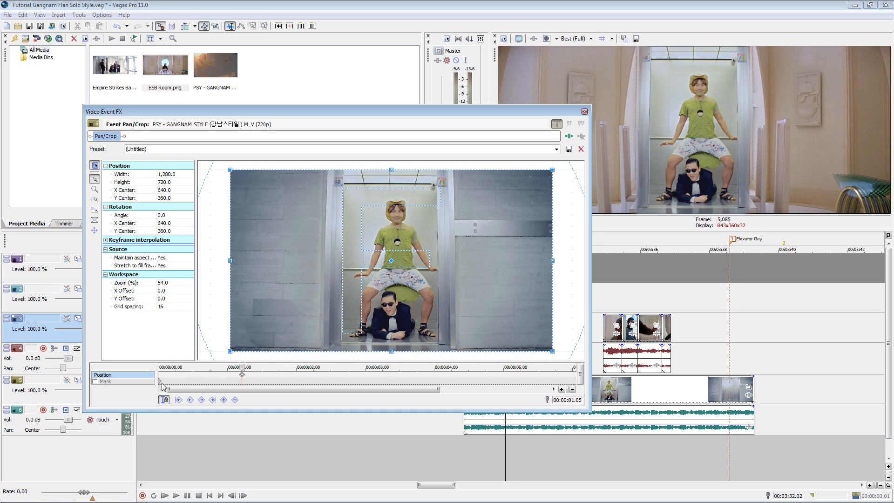
pyautogui.click(160, 382)
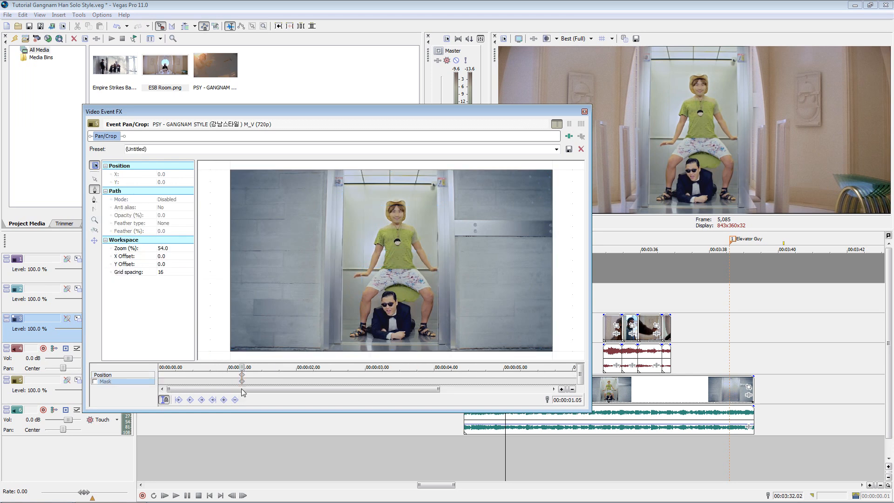
pyautogui.scroll(-1, 239, 381)
pyautogui.click(218, 376)
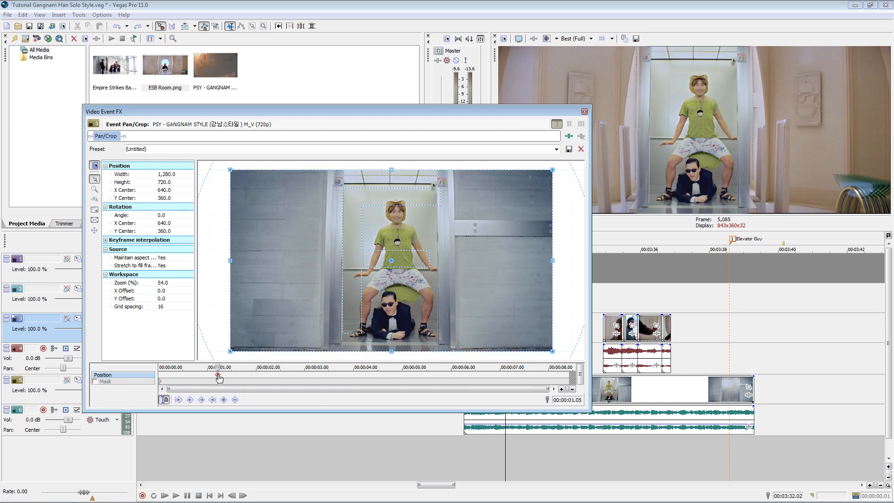
# - Enable Size About Center and shrink the Gangnam clip's crop frame around the elevator figures, about 673 wide, shifting it to centre them in the doorway
pyautogui.click(95, 220)
pyautogui.moveTo(228, 259); pyautogui.dragTo(306, 254)
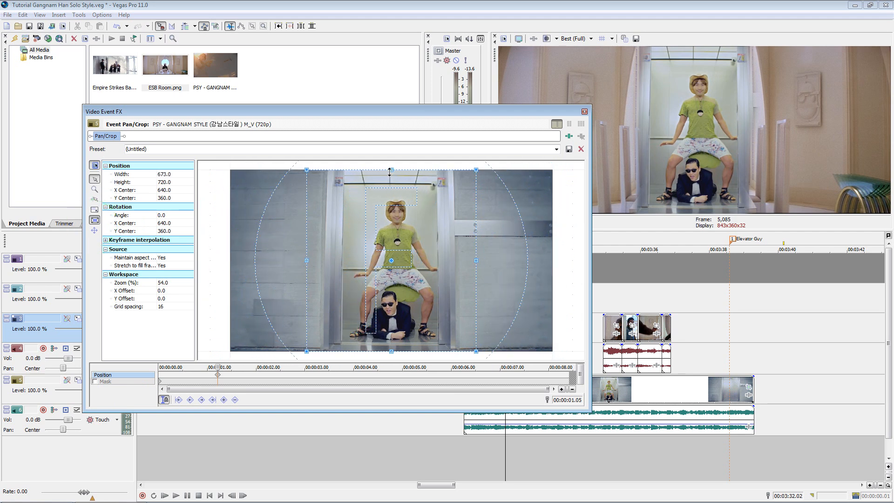
pyautogui.moveTo(387, 176); pyautogui.dragTo(384, 195)
pyautogui.moveTo(442, 238); pyautogui.dragTo(420, 241)
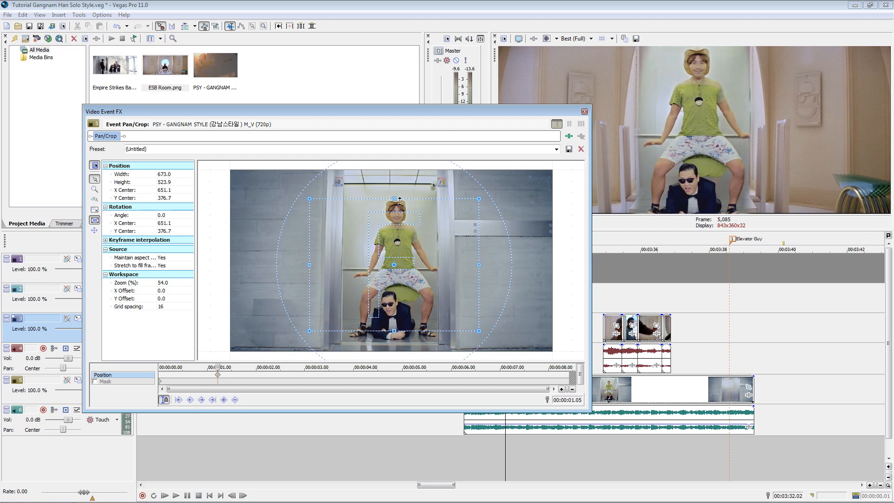
pyautogui.moveTo(391, 198); pyautogui.dragTo(406, 214)
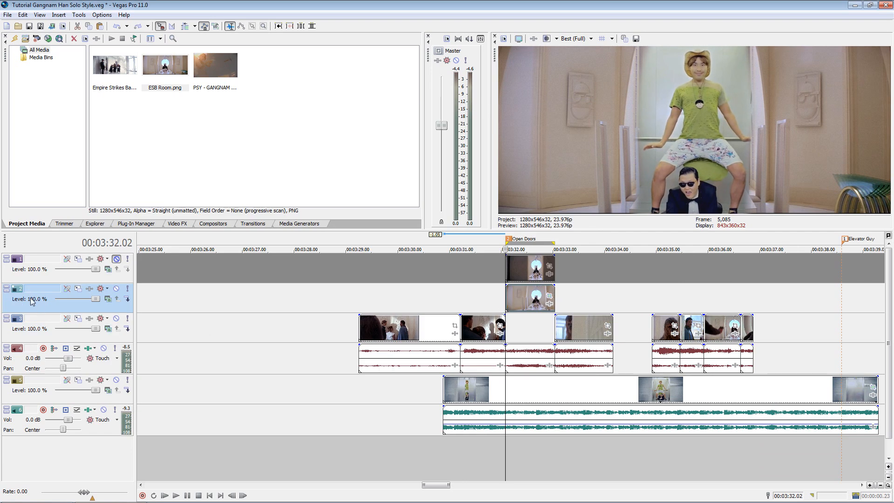
# - Move the masked ESB Room track directly above the Gangnam video track and preview the composite at 00:03:32.13
pyautogui.moveTo(33, 302); pyautogui.dragTo(56, 375)
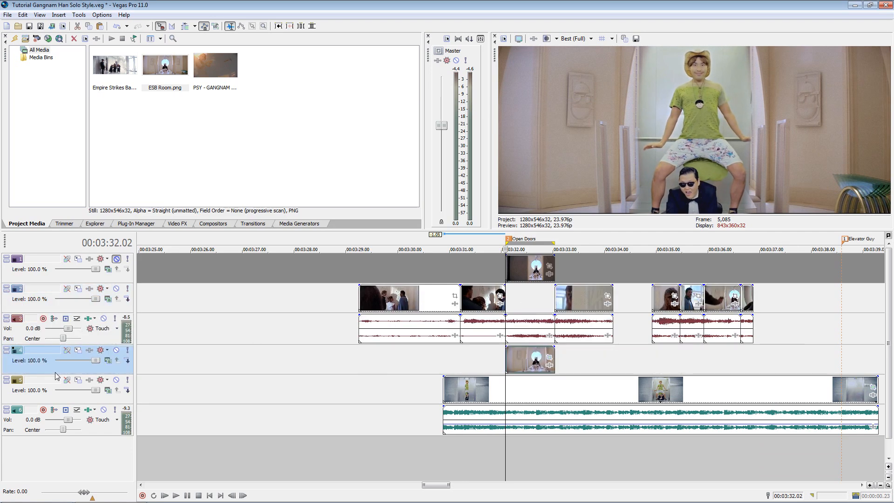
pyautogui.click(497, 452)
pyautogui.click(507, 453)
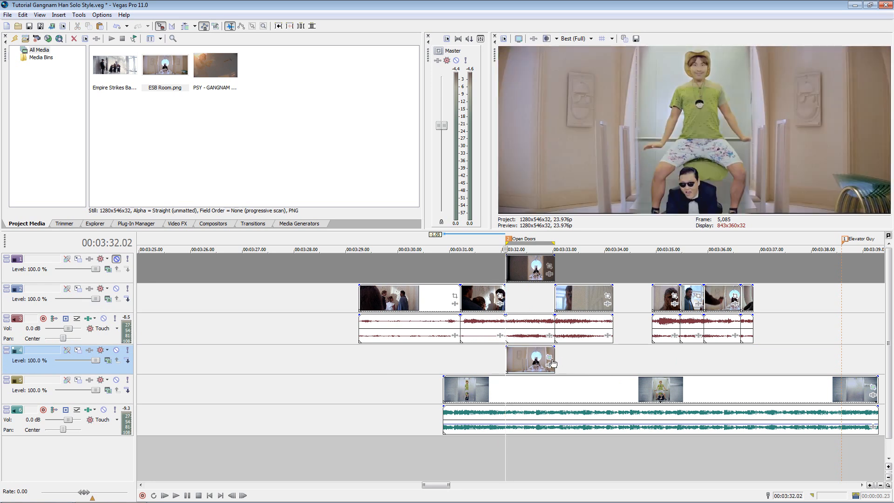
pyautogui.click(529, 455)
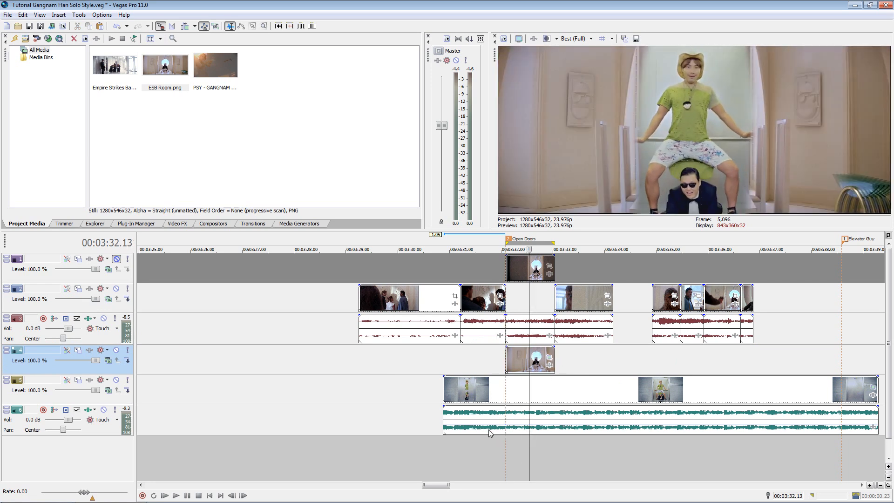
# - Unmute the top track with the door-opening shot and step through its frames up to 00:03:32.18
pyautogui.click(116, 259)
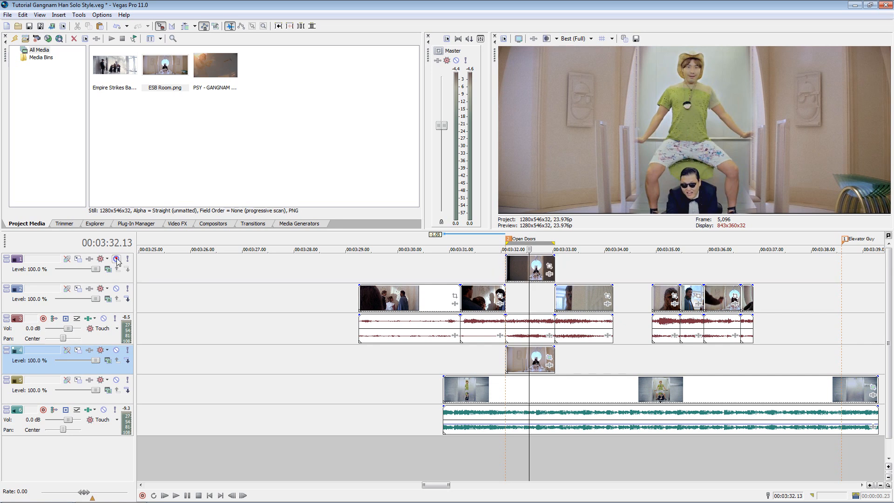
pyautogui.click(531, 294)
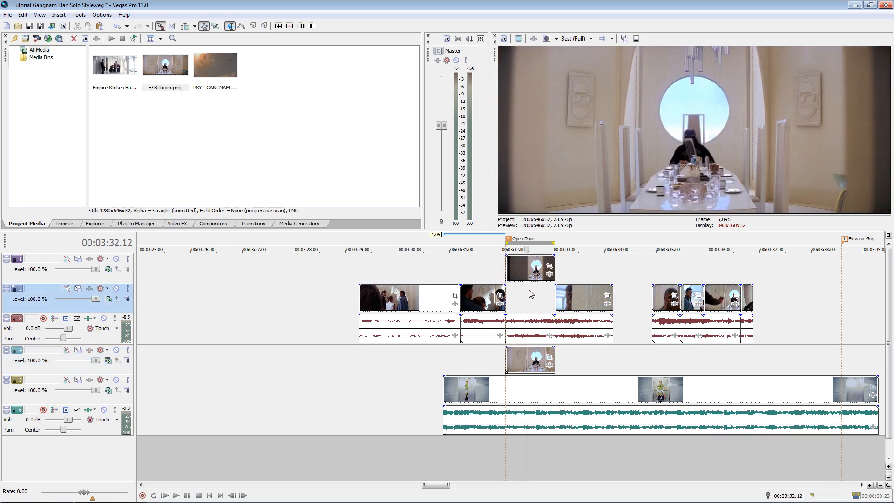
pyautogui.press('Right')
pyautogui.press('Right')
pyautogui.press('Right')
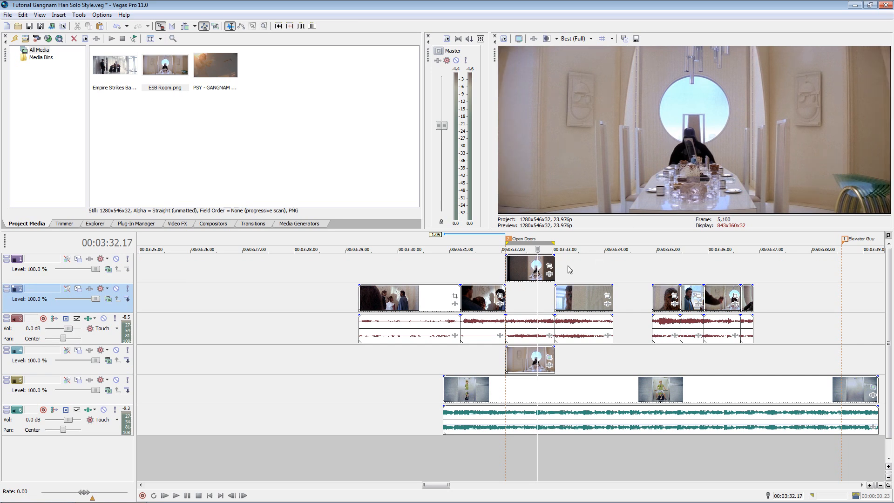
pyautogui.press('Right')
pyautogui.press('Left')
pyautogui.press('Right')
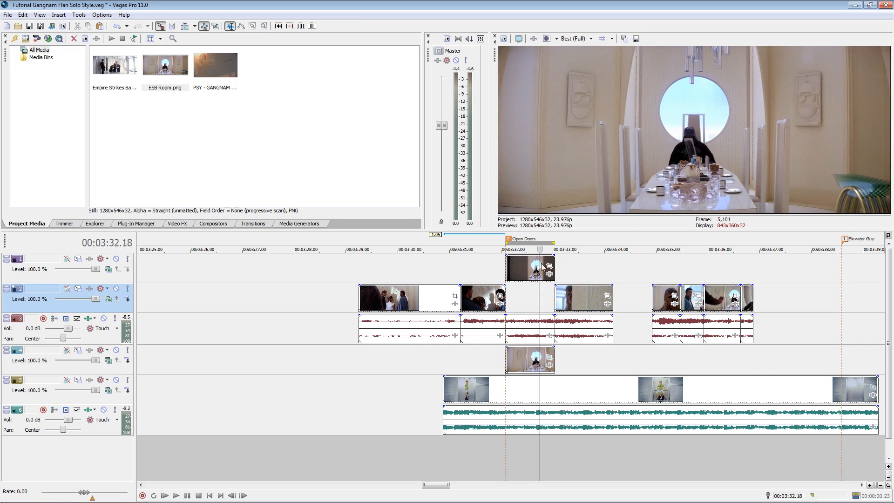
# - Enable the mask in the door-opening shot's Pan/Crop at its first frame and draw a closed four-point path around the narrow door gap
pyautogui.click(506, 299)
pyautogui.click(500, 296)
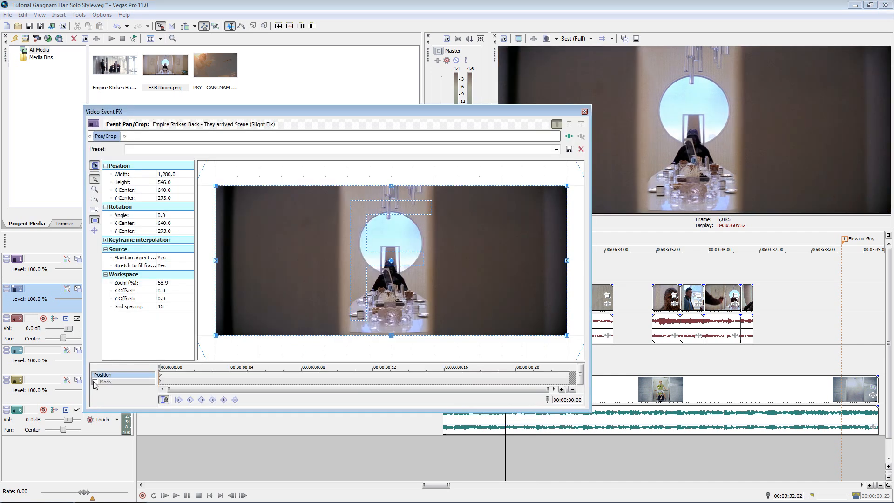
pyautogui.click(95, 382)
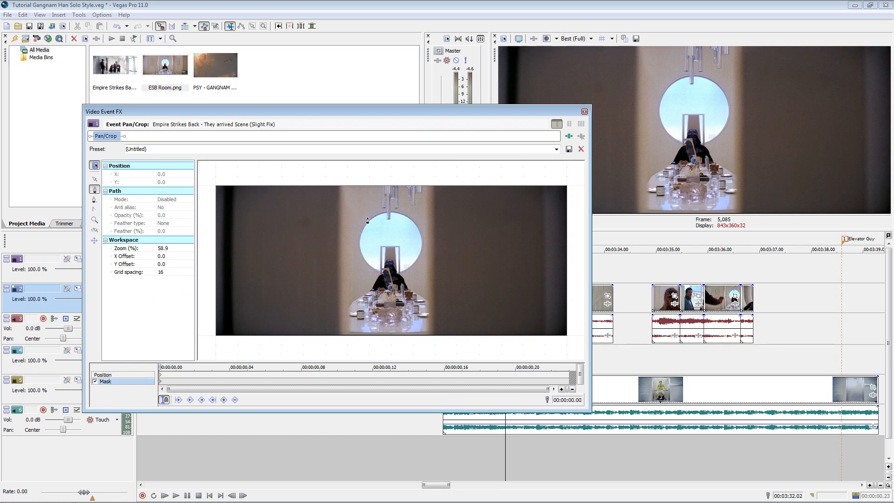
pyautogui.click(349, 184)
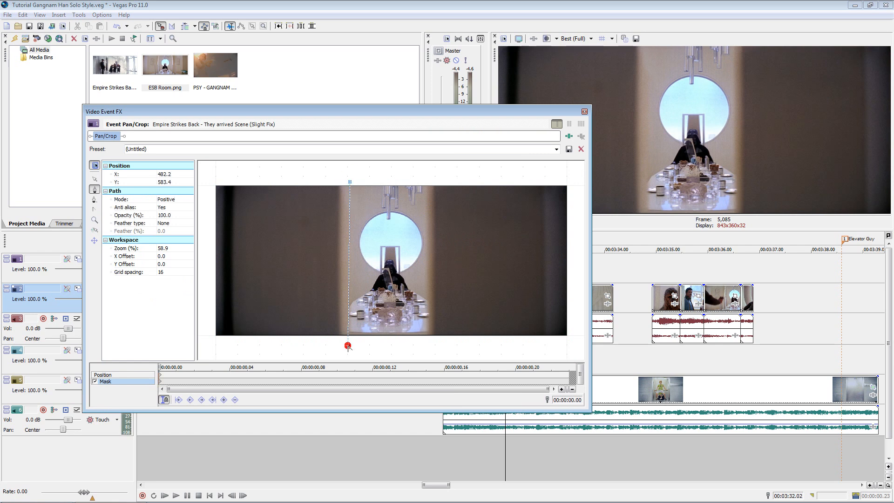
pyautogui.click(427, 343)
pyautogui.click(427, 176)
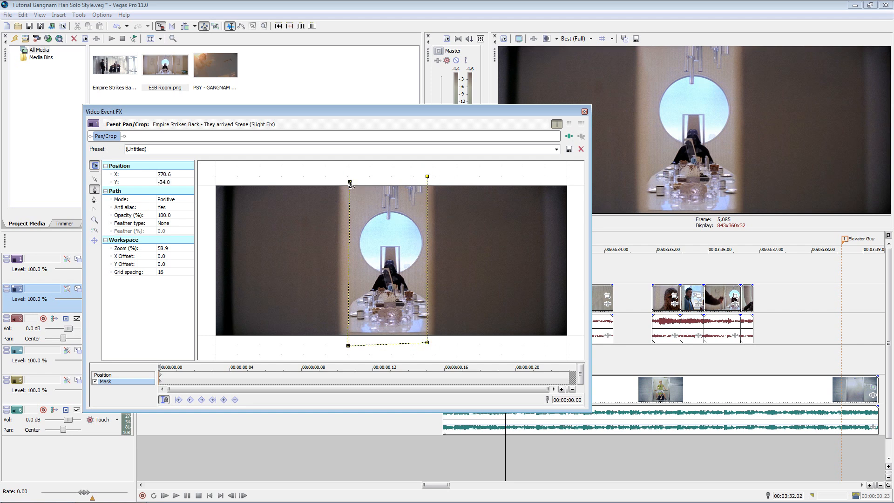
pyautogui.click(350, 181)
# - Set the door-opening mask's feather type to Out with 1.0% feather and its mode to Negative
pyautogui.click(168, 223)
pyautogui.click(168, 224)
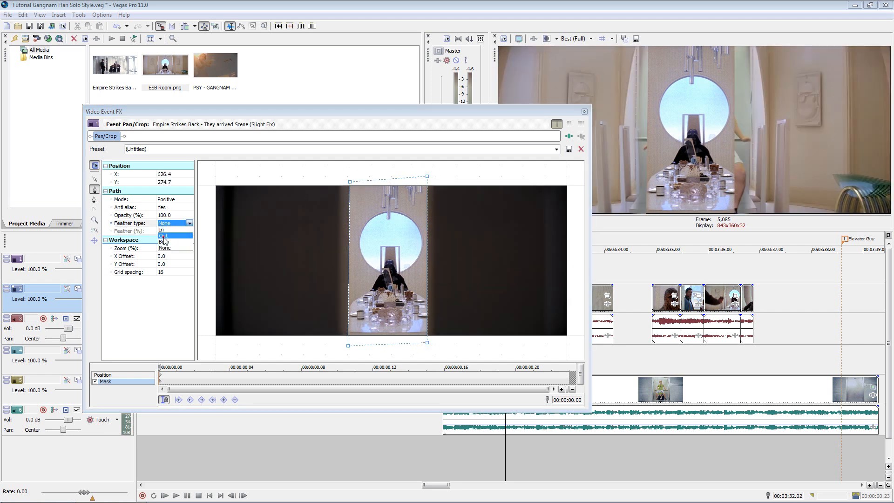
pyautogui.click(163, 235)
pyautogui.click(169, 231)
pyautogui.click(170, 231)
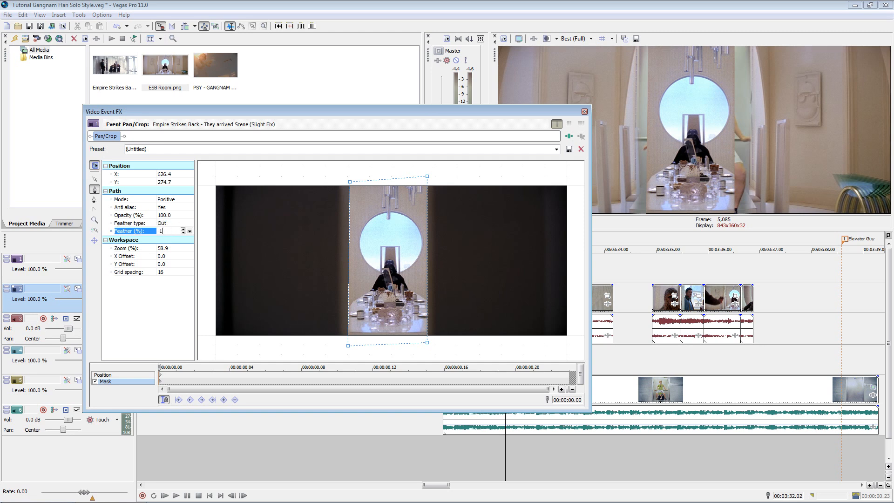
pyautogui.press('Return')
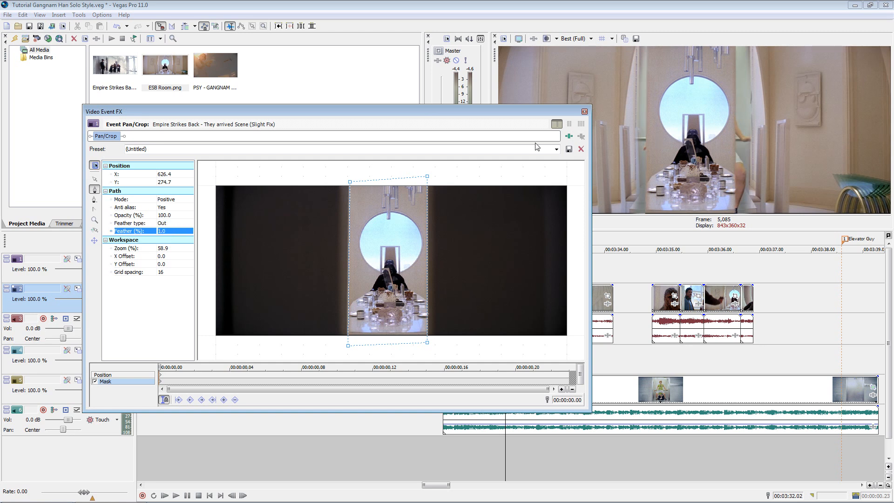
pyautogui.click(177, 199)
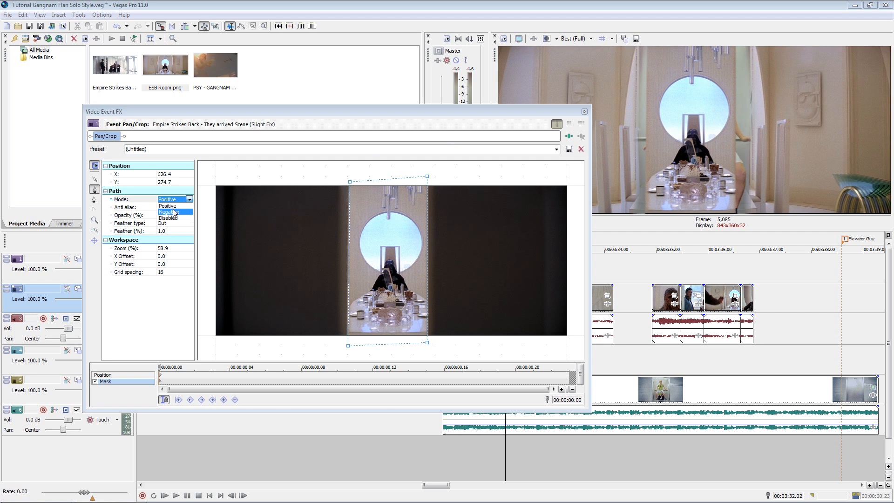
pyautogui.click(174, 212)
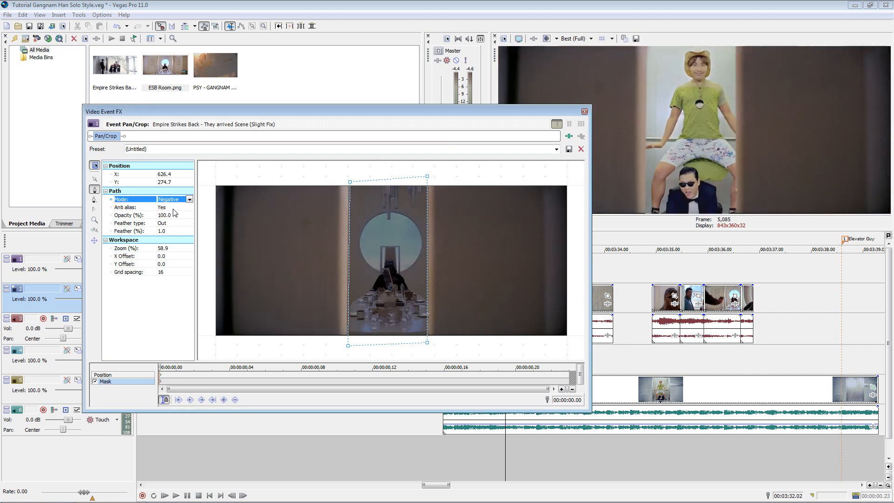
# - Move the door-opening mask's two vertical edges slightly outward to fit the gap between the doors
pyautogui.click(95, 179)
pyautogui.click(350, 182)
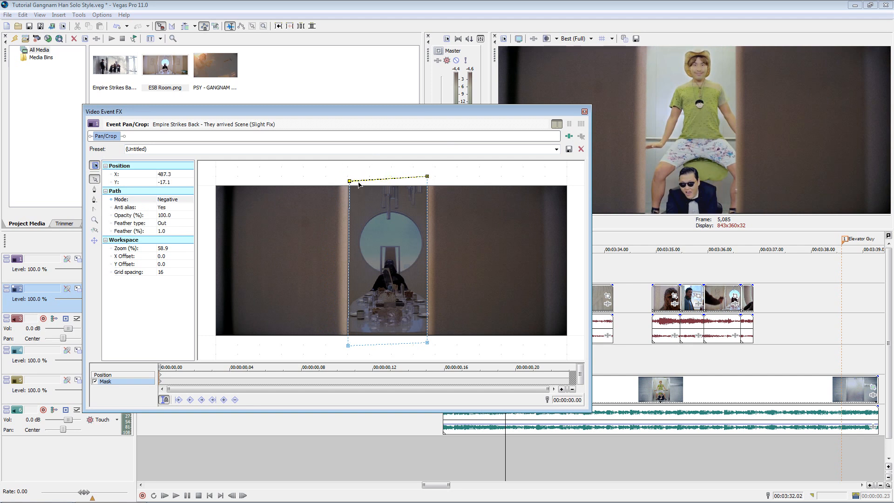
pyautogui.click(427, 286)
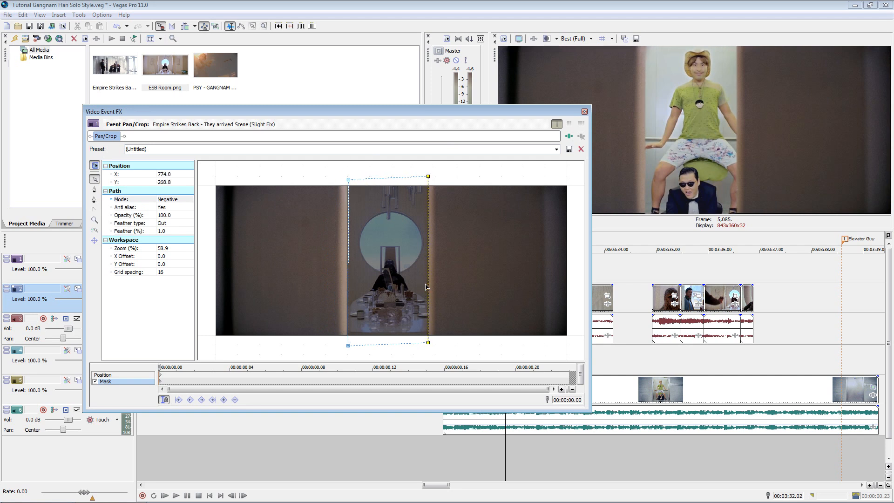
pyautogui.click(350, 257)
pyautogui.moveTo(349, 255); pyautogui.dragTo(348, 259)
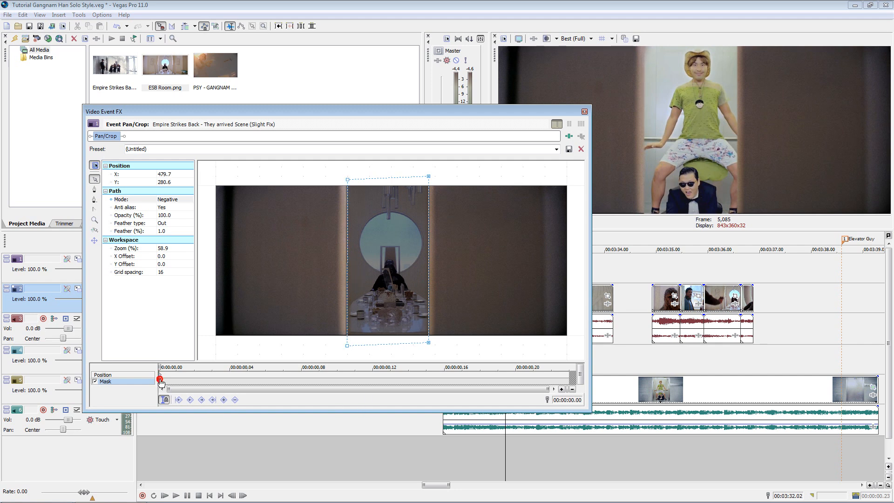
# - Step through the door-opening shot's frames to 00:00:00.12, examining how the mask matches the widening gap between the doors
pyautogui.press('Right')
pyautogui.press('Right')
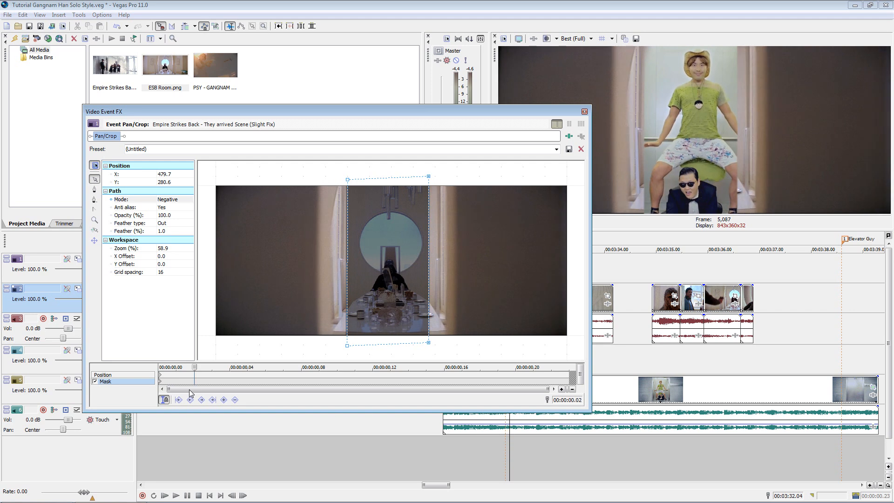
pyautogui.press('Right')
pyautogui.press('Right')
pyautogui.press('Right')
pyautogui.press('Right')
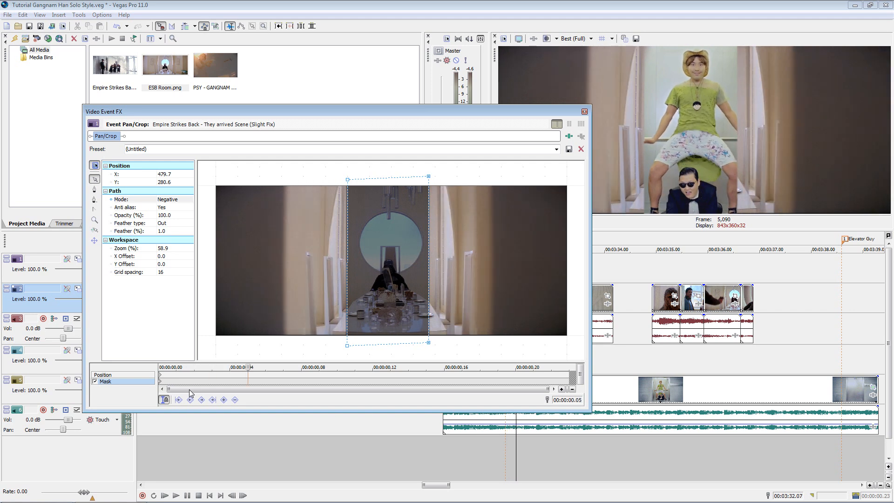
pyautogui.press('Right')
pyautogui.press('Right')
pyautogui.press('Right')
pyautogui.press('Right')
pyautogui.press('Right')
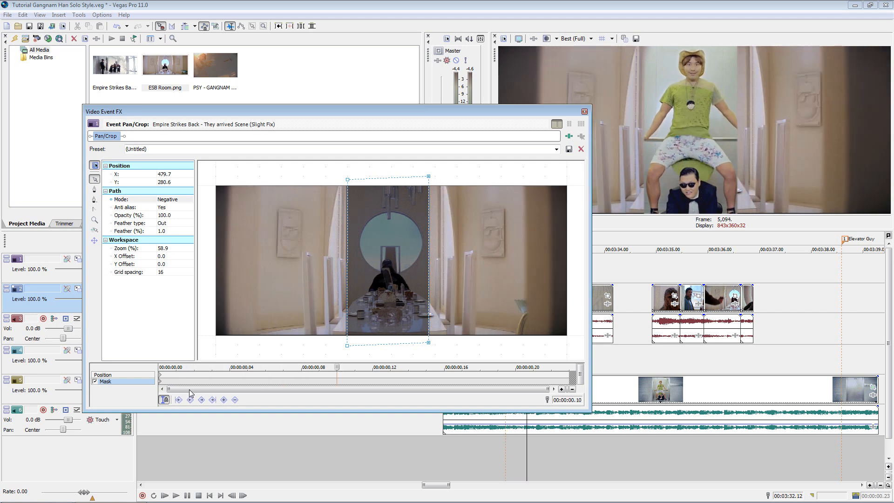
pyautogui.press('Right')
pyautogui.press('Right')
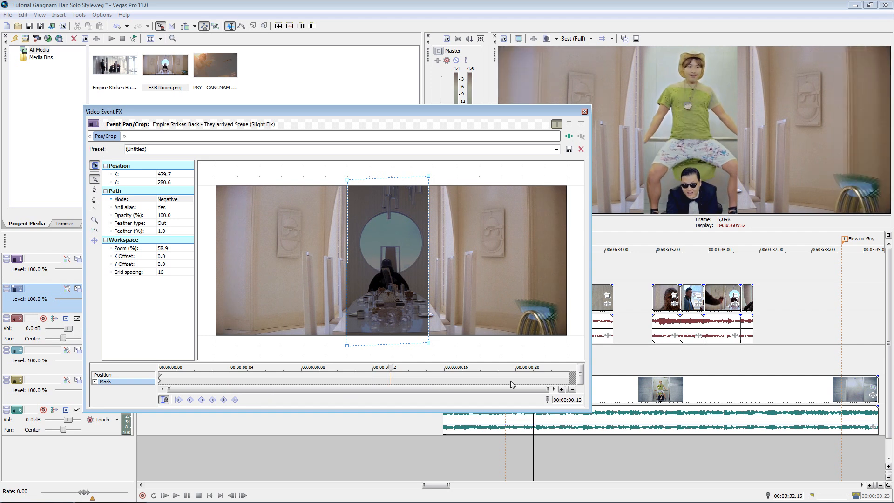
pyautogui.press('Left')
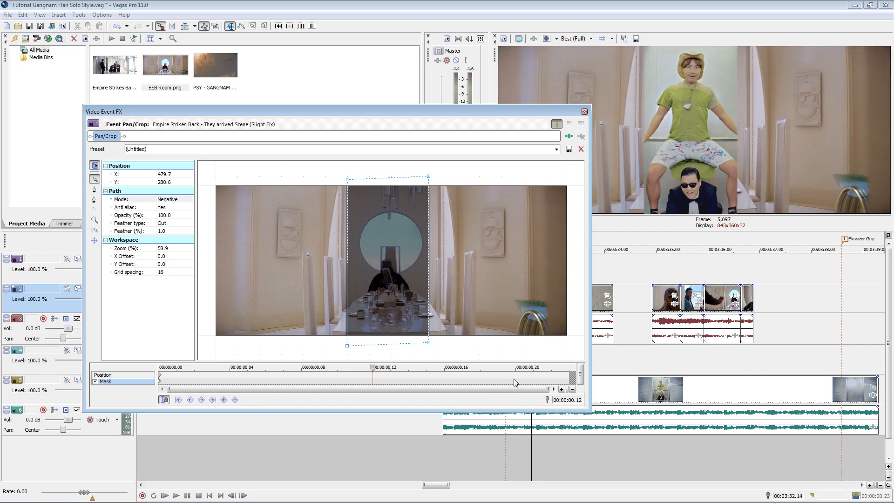
# - At 00:00:00.13 in the door-opening shot, move the mask's two vertical edges outward almost to the sides of the picture
pyautogui.press('Right')
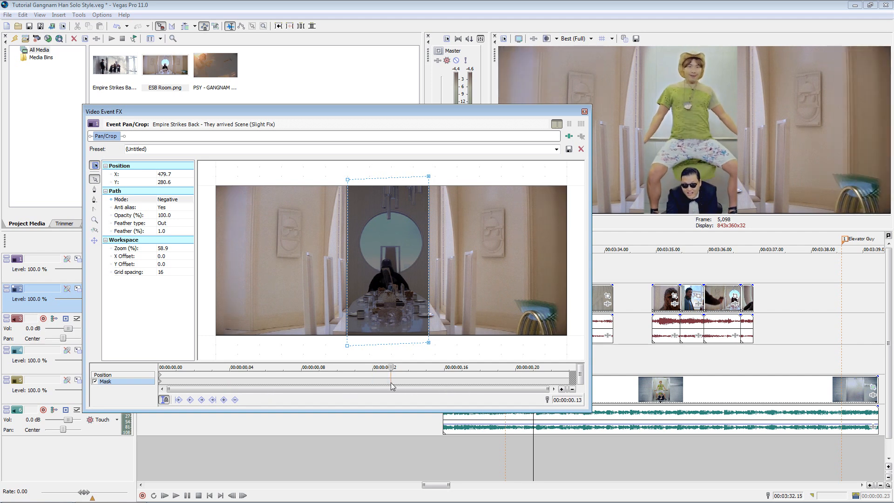
pyautogui.moveTo(346, 269); pyautogui.dragTo(341, 269)
pyautogui.press('Left')
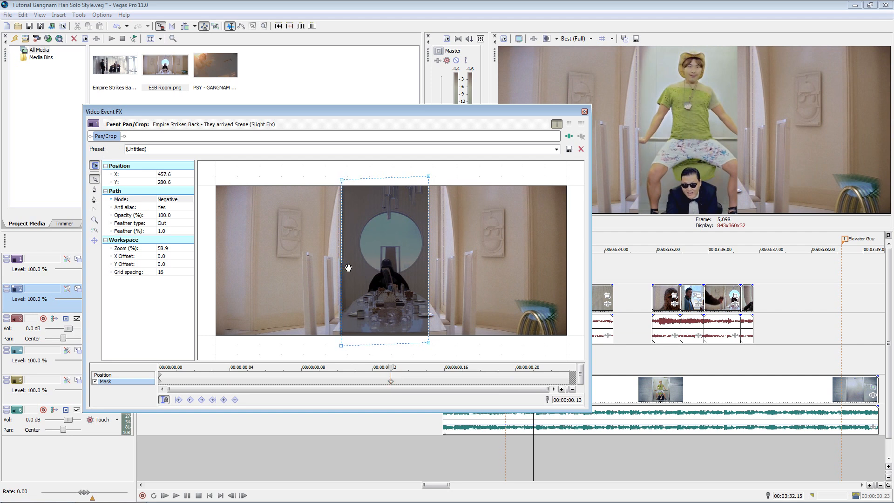
pyautogui.hotkey('shift', 'Left')
pyautogui.press('Left')
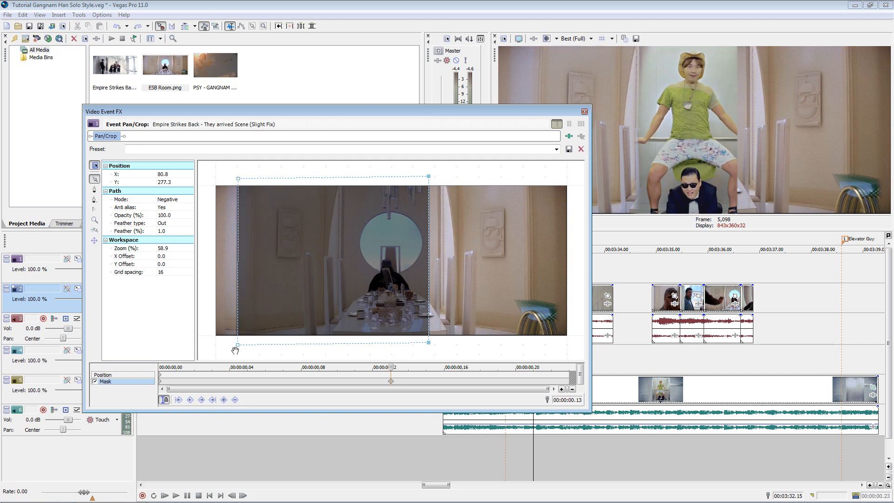
pyautogui.moveTo(235, 349); pyautogui.dragTo(213, 347)
pyautogui.click(428, 342)
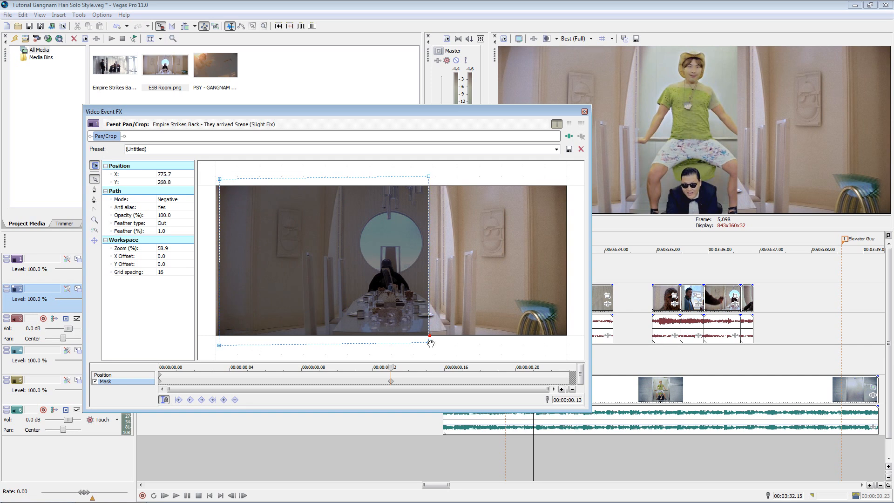
pyautogui.moveTo(429, 344); pyautogui.dragTo(562, 345)
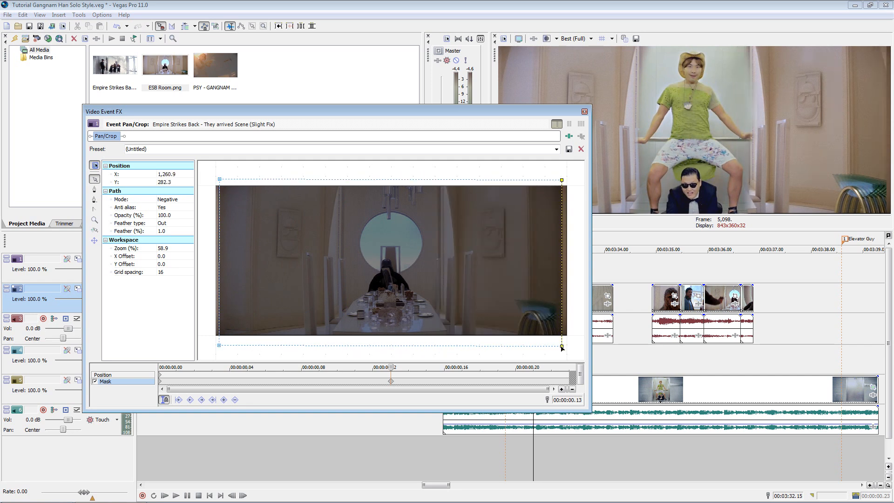
# - Preview the widening door mask and nudge its right vertical edge slightly inward at the 00:00:00.13 keyframe
pyautogui.click(163, 381)
pyautogui.press('space')
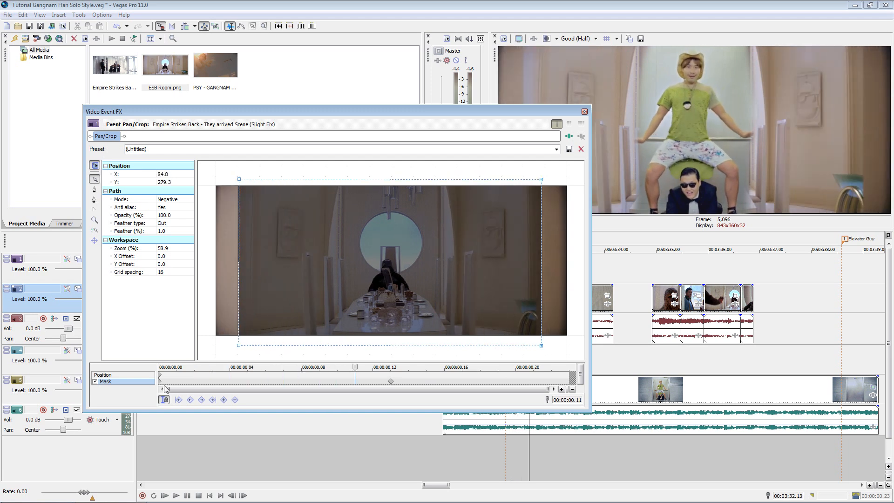
pyautogui.click(391, 382)
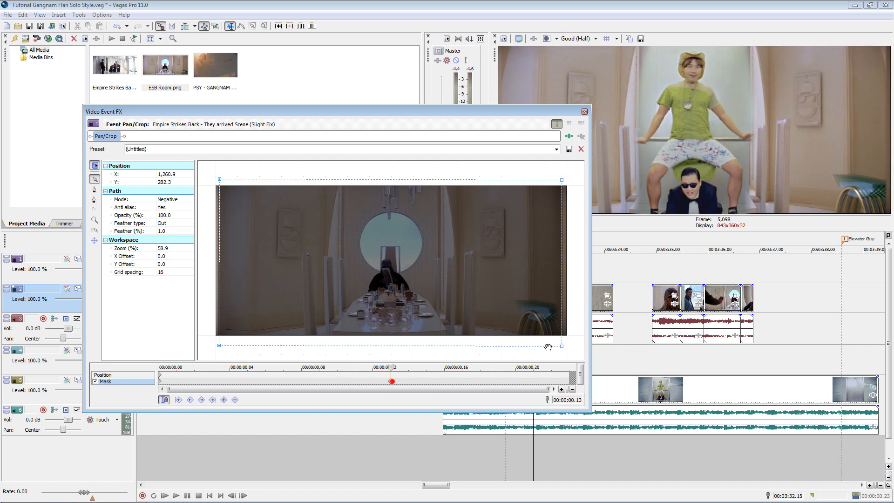
pyautogui.moveTo(560, 308); pyautogui.dragTo(558, 309)
pyautogui.click(219, 272)
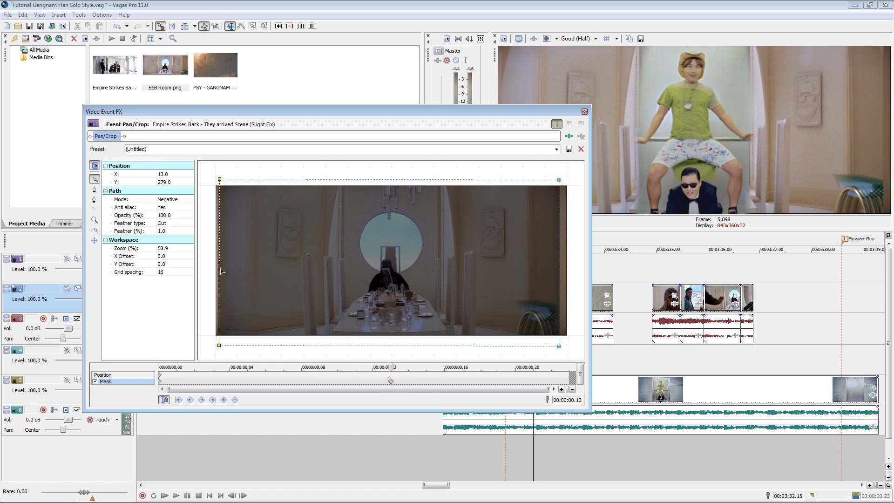
pyautogui.click(160, 382)
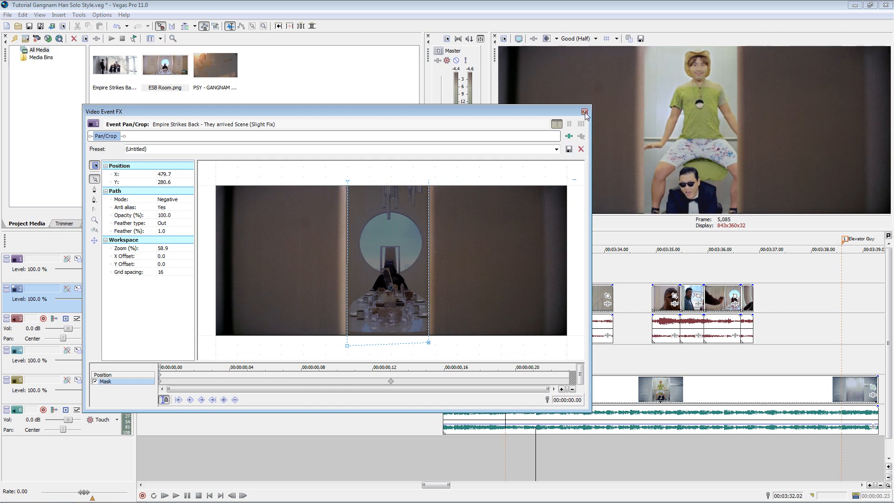
# - Close the Pan/Crop window, split the door-opening shot at 00:03:32.16 and delete the part after the split
pyautogui.click(585, 111)
pyautogui.click(537, 270)
pyautogui.press('s')
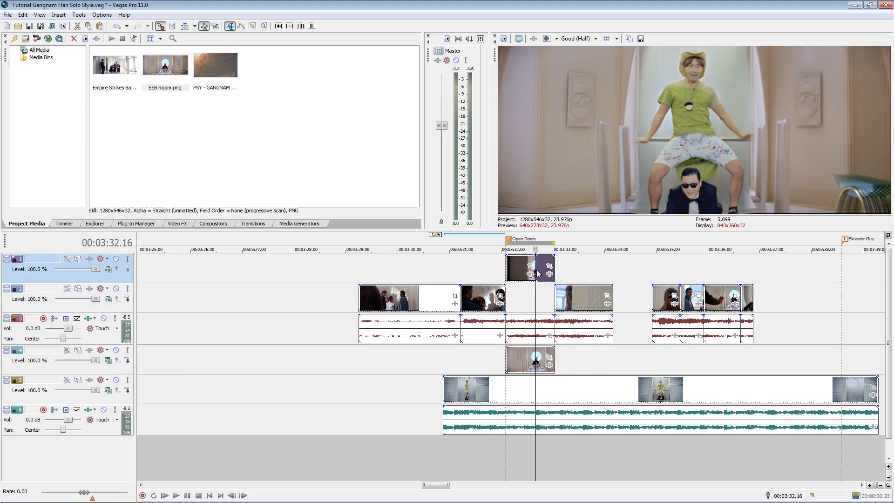
pyautogui.click(539, 270)
pyautogui.press('Delete')
# - Select the time range from 00:03:31.13 to 00:03:32.16 and play back the door opening
pyautogui.moveTo(535, 288); pyautogui.dragTo(478, 289)
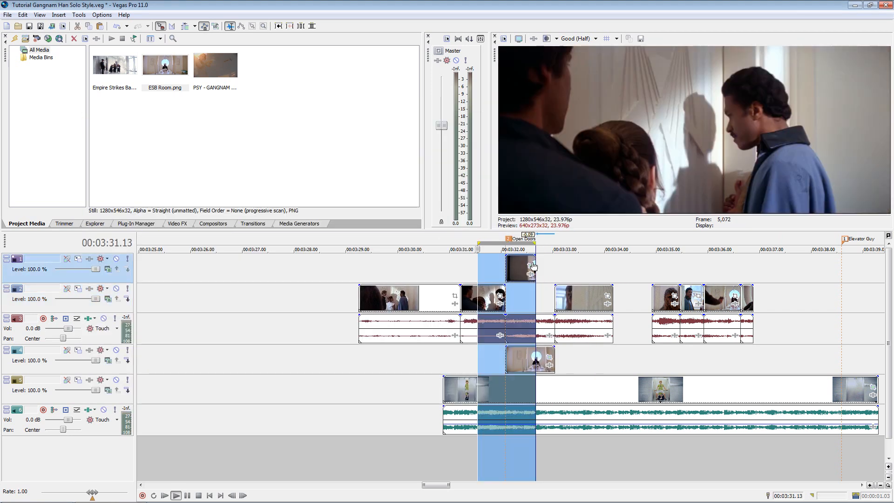
pyautogui.press('space')
pyautogui.press('Return')
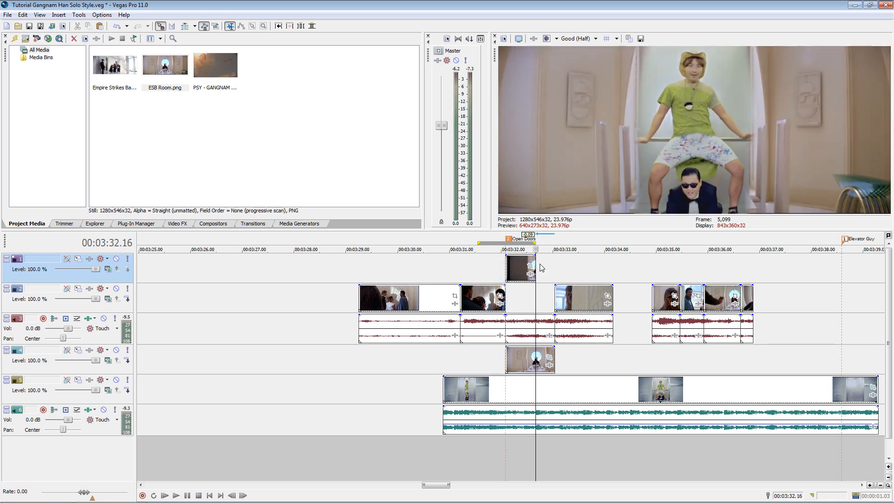
# - Step through the frames around 00:03:32.04, examining how the elevator guy lines up with the opening doors
pyautogui.click(515, 302)
pyautogui.press('Left')
pyautogui.press('Left')
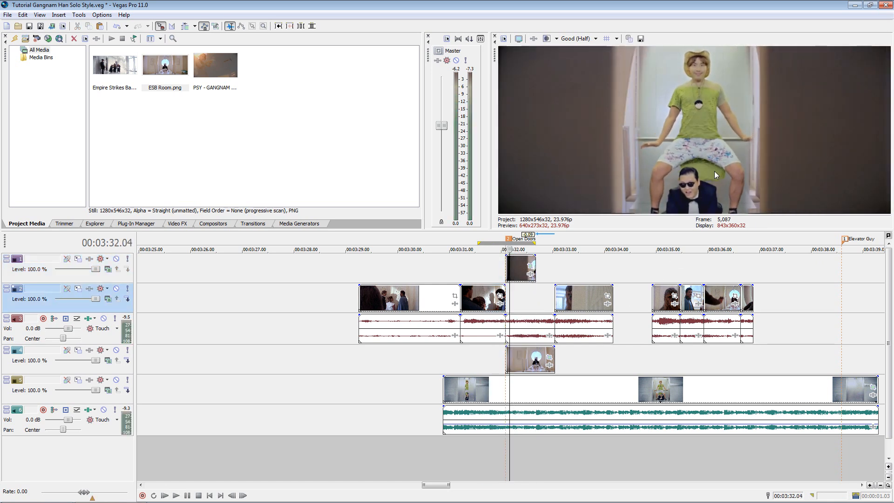
pyautogui.click(751, 105)
pyautogui.press('Right')
pyautogui.press('Left')
pyautogui.press('Left')
pyautogui.press('Left')
pyautogui.press('Right')
pyautogui.press('Right')
pyautogui.scroll(3, 465, 386)
pyautogui.scroll(-3, 345, 357)
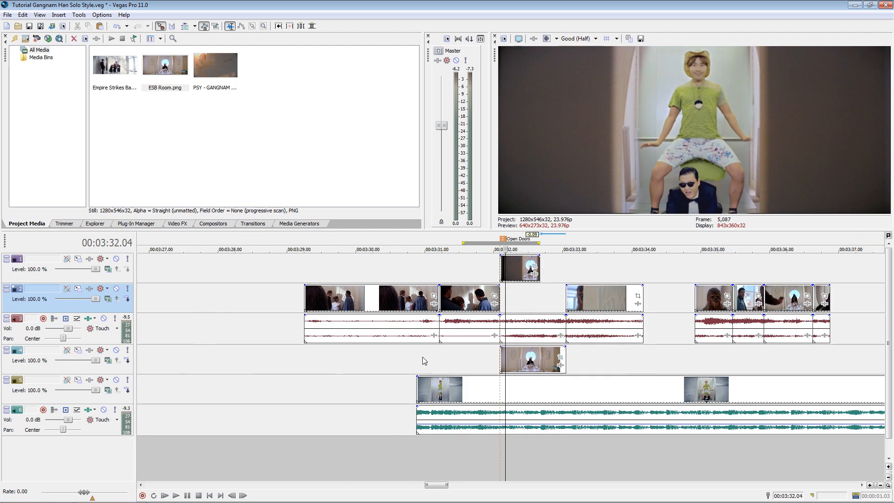
# - Shift the Gangnam Style clip and its audio a few frames earlier so they start at 00:03:30.17
pyautogui.click(418, 357)
pyautogui.press('Left')
pyautogui.moveTo(459, 387); pyautogui.dragTo(455, 386)
pyautogui.press('Left')
pyautogui.press('Left')
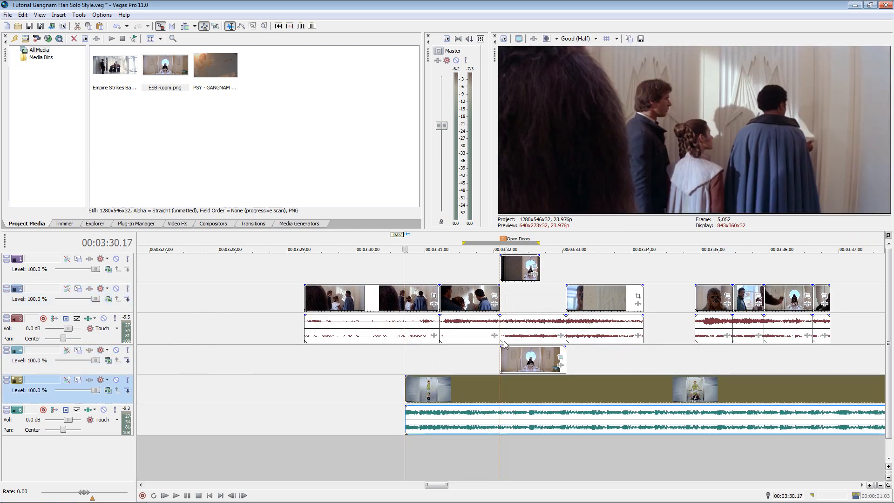
# - Play the door-opening range and step through its frames from 00:03:32.02 to 00:03:32.04, checking the elevator guy's new timing
pyautogui.doubleClick(492, 360)
pyautogui.press('space')
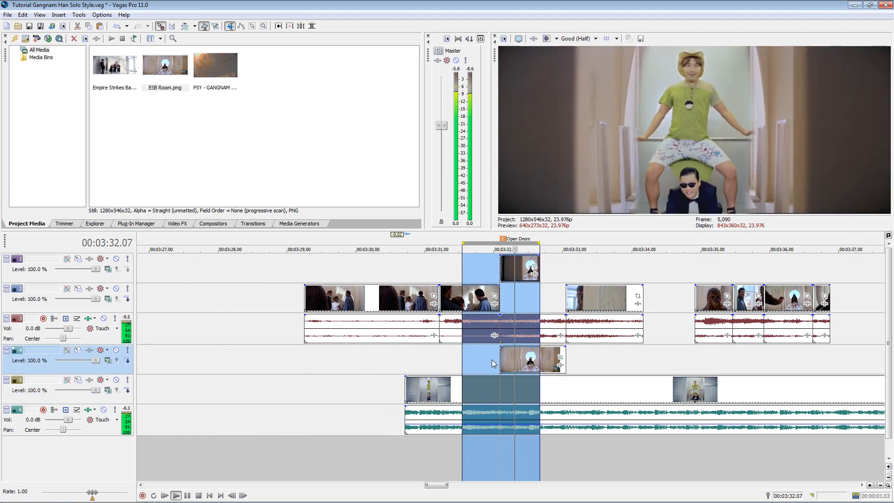
pyautogui.press('Return')
pyautogui.press('Left')
pyautogui.press('Left')
pyautogui.press('Left')
pyautogui.press('Left')
pyautogui.press('Left')
pyautogui.press('Left')
pyautogui.press('Left')
pyautogui.press('Left')
pyautogui.press('Left')
pyautogui.press('Left')
pyautogui.press('Left')
pyautogui.press('Left')
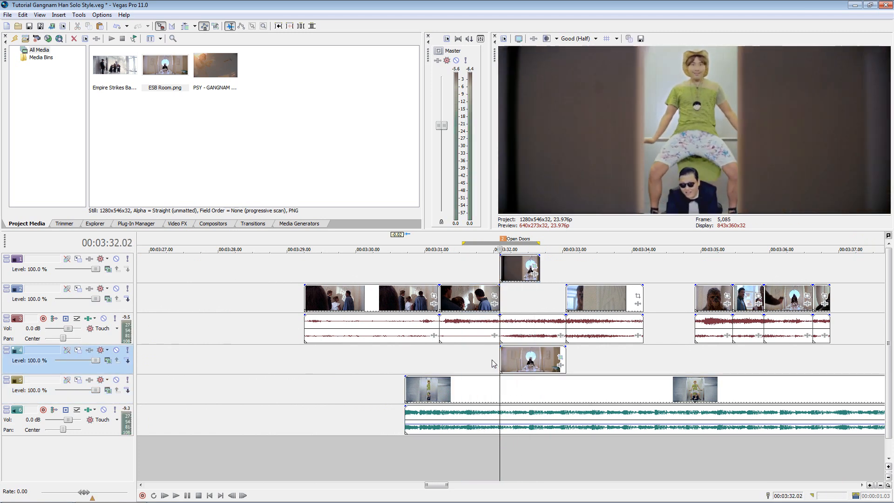
pyautogui.press('Right')
pyautogui.press('Right')
pyautogui.press('Right')
pyautogui.press('Right')
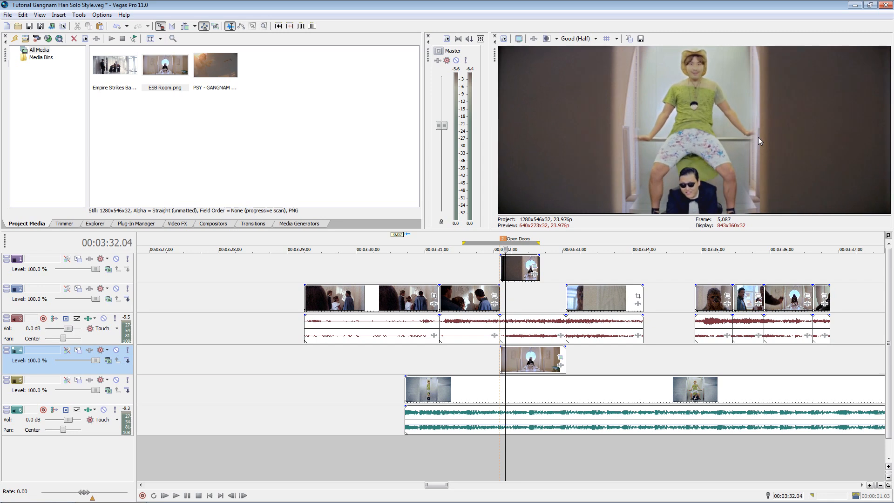
# - Extend the end of the ESB Room still to the start of the Chewbacca shot at 00:03:34.22
pyautogui.click(534, 359)
pyautogui.moveTo(566, 357); pyautogui.dragTo(701, 355)
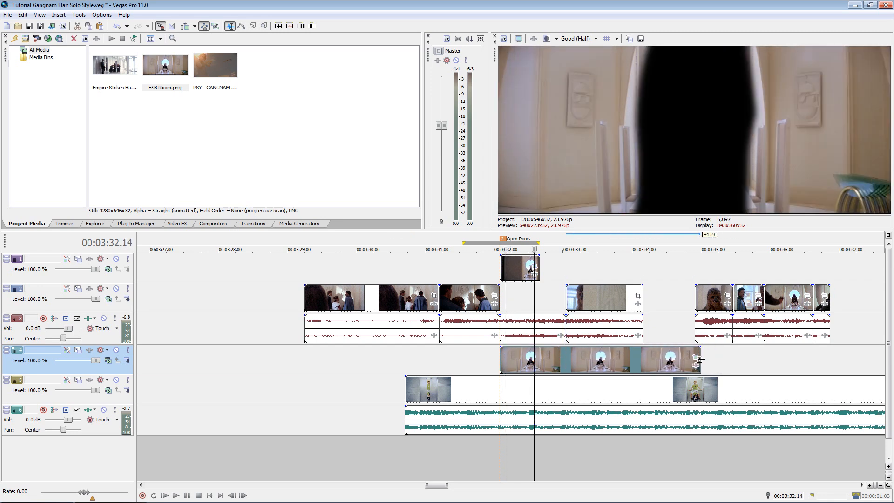
pyautogui.click(577, 267)
pyautogui.click(620, 267)
pyautogui.click(643, 268)
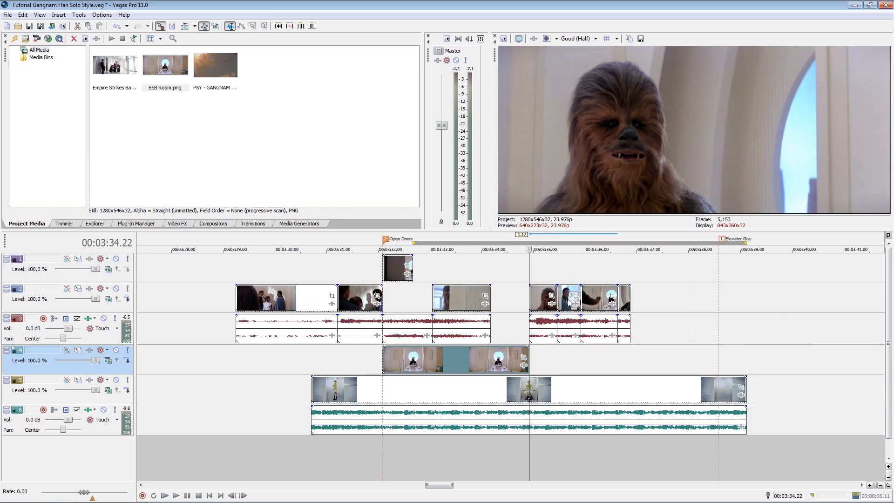
# - Locate the shot of Han aiming his gun at Vader and copy the mask keyframe from the ESB Room still's Pan/Crop
pyautogui.click(556, 277)
pyautogui.click(568, 274)
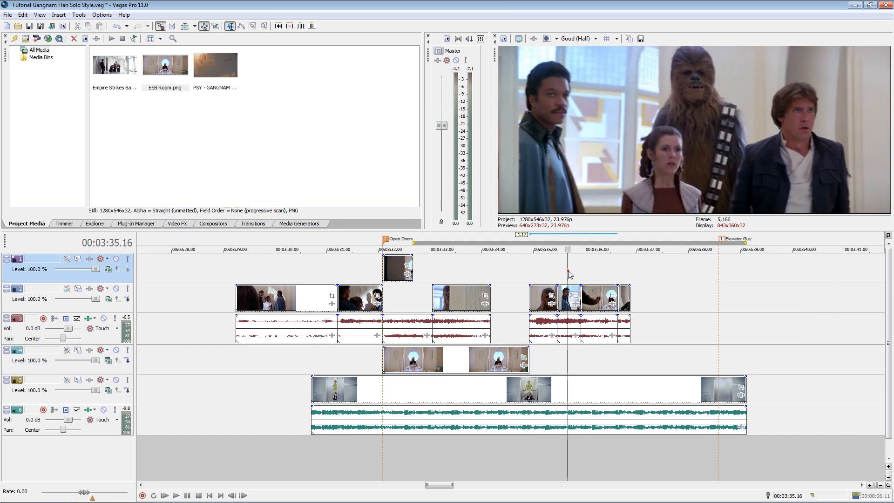
pyautogui.click(581, 272)
pyautogui.click(594, 271)
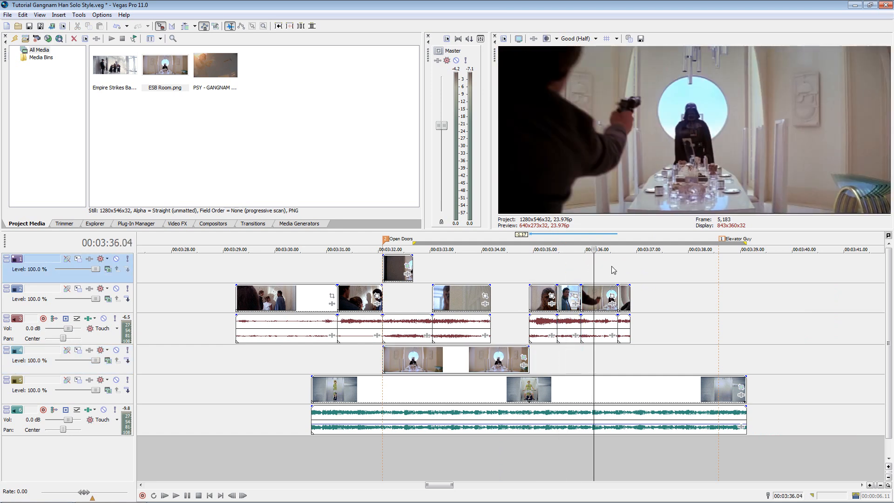
pyautogui.click(523, 358)
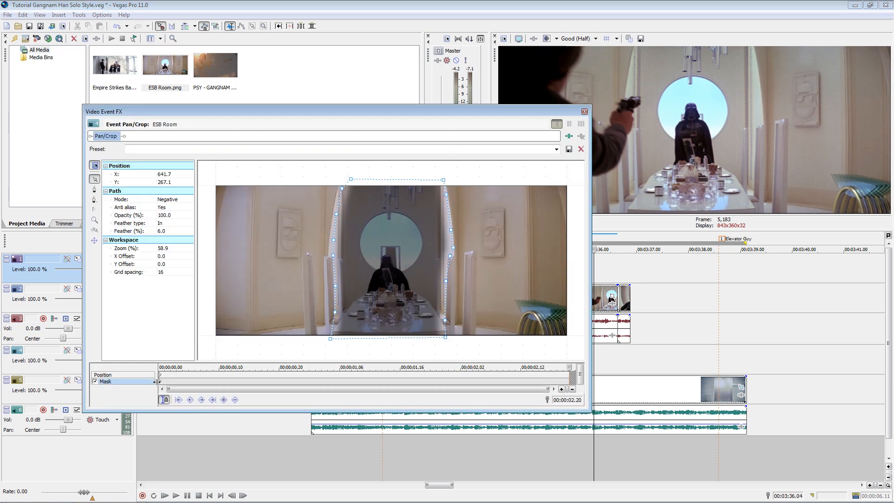
pyautogui.rightClick(160, 385)
pyautogui.click(186, 401)
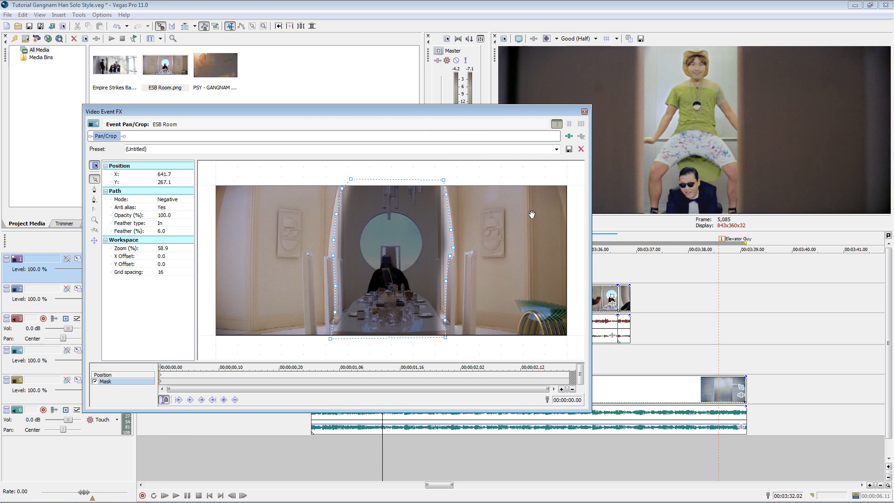
pyautogui.click(585, 111)
# - Paste the copied mask keyframe at the start of the Han gun shot's Pan/Crop and enable its mask
pyautogui.click(582, 266)
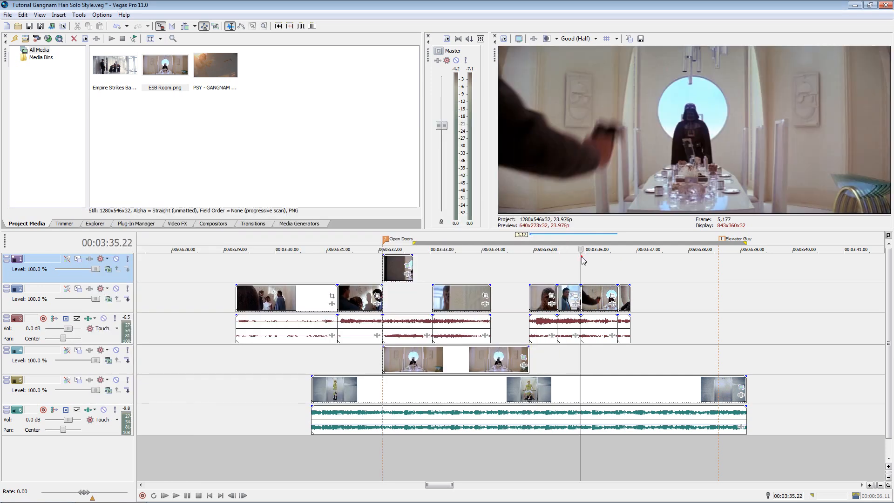
pyautogui.click(612, 297)
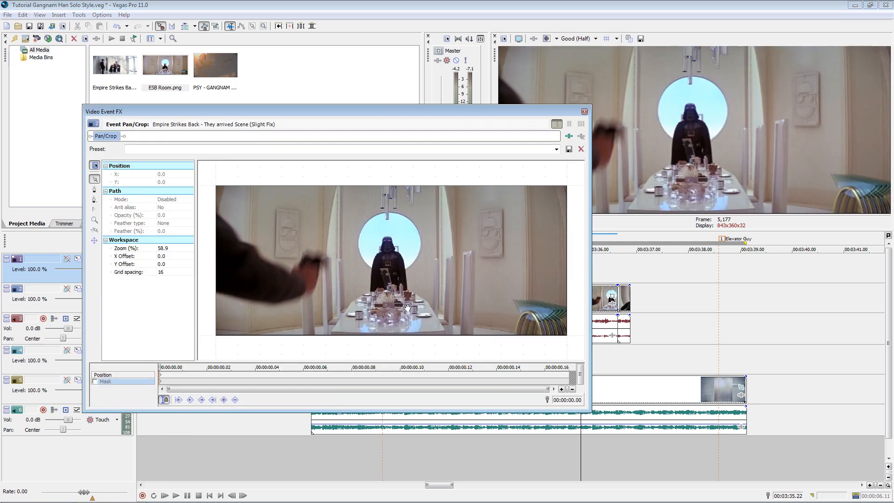
pyautogui.rightClick(161, 383)
pyautogui.click(186, 415)
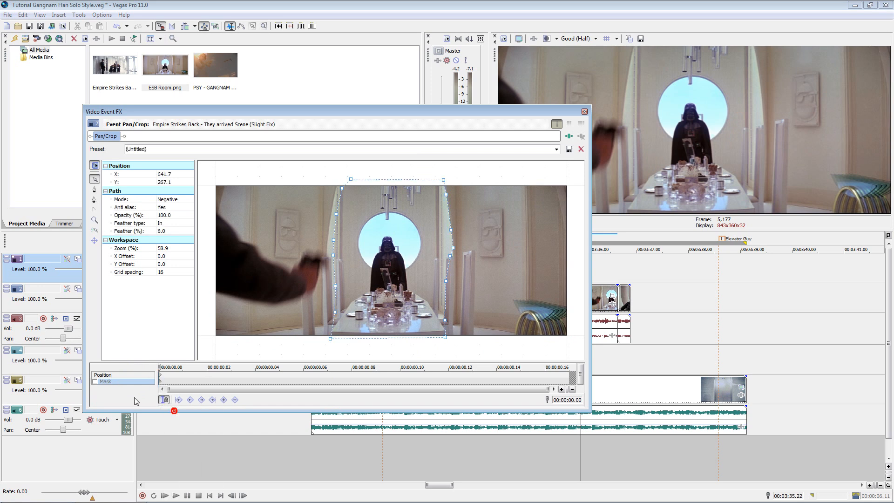
pyautogui.click(95, 382)
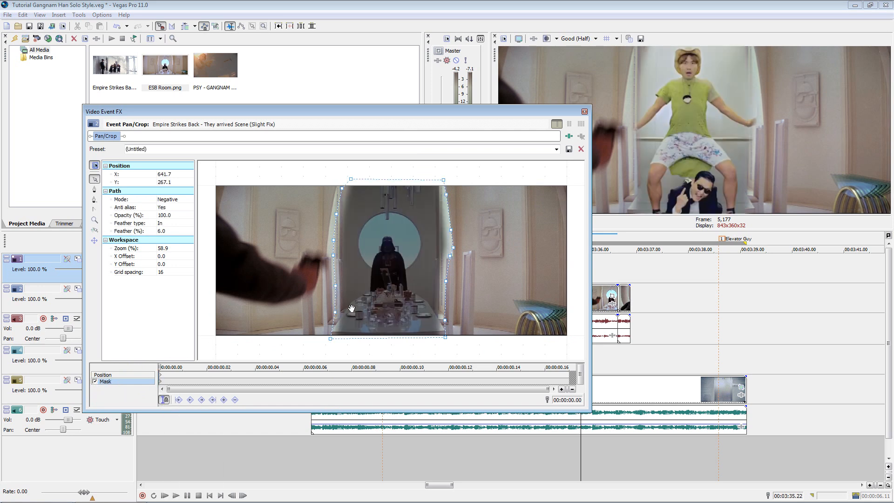
# - Add a mask keyframe to the gun shot at 00:00:00.05, where the muzzle flash overlaps the doorway
pyautogui.click(191, 379)
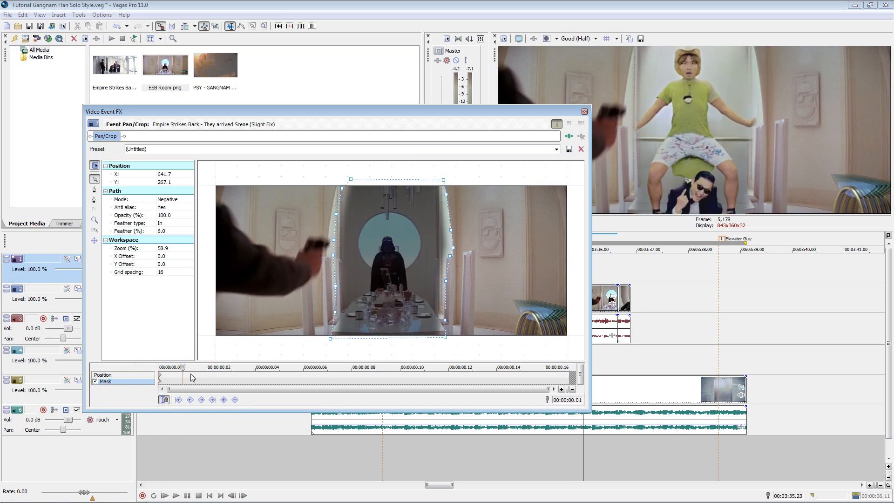
pyautogui.press('Right')
pyautogui.press('Right')
pyautogui.press('Right')
pyautogui.press('Right')
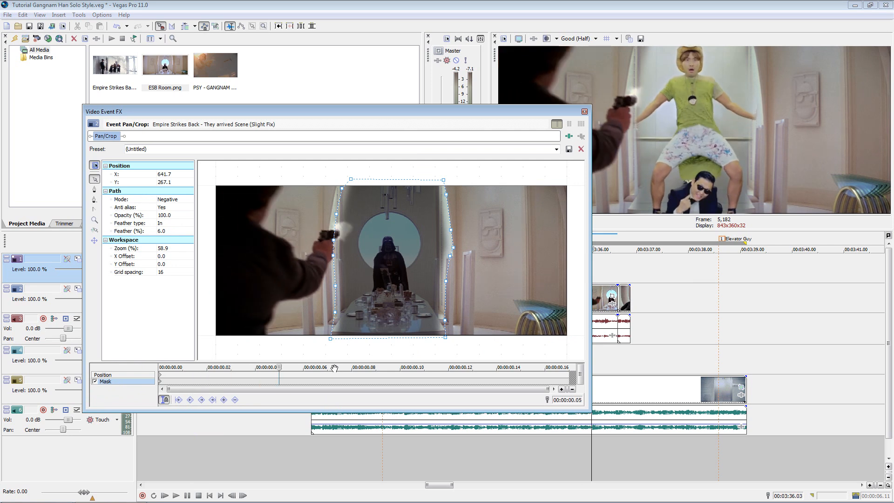
pyautogui.doubleClick(279, 381)
pyautogui.scroll(3, 301, 286)
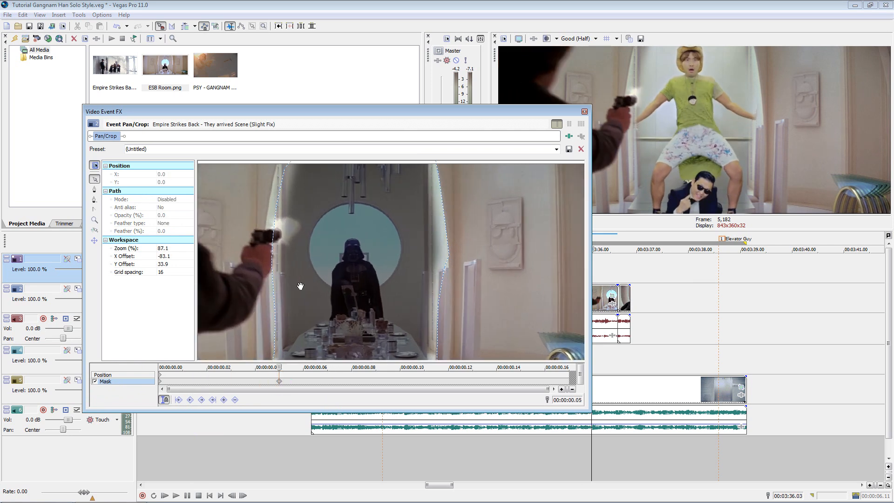
pyautogui.scroll(2, 235, 253)
pyautogui.moveTo(225, 259); pyautogui.dragTo(271, 299)
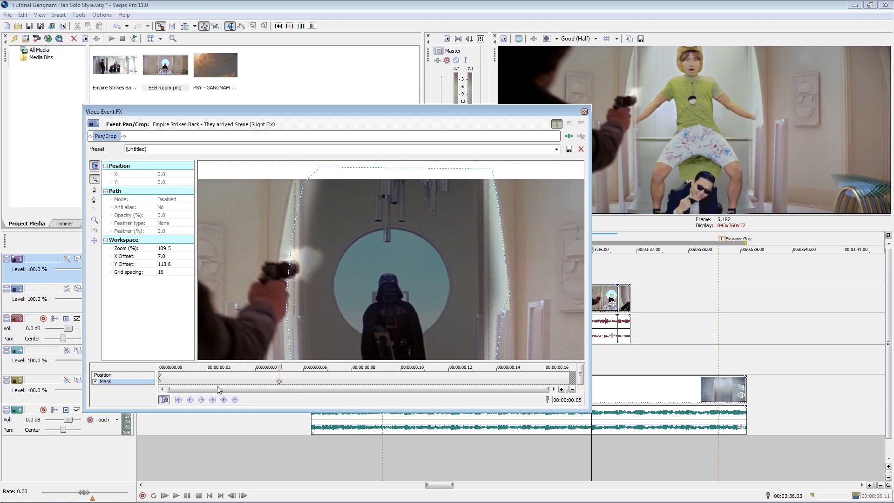
# - Set both mask keyframes of the gun shot to Hold interpolation
pyautogui.rightClick(160, 382)
pyautogui.click(179, 487)
pyautogui.rightClick(281, 383)
pyautogui.click(301, 488)
# - Draw a closed positive mask path around the gun and its muzzle flash at 00:00:00.05
pyautogui.click(280, 261)
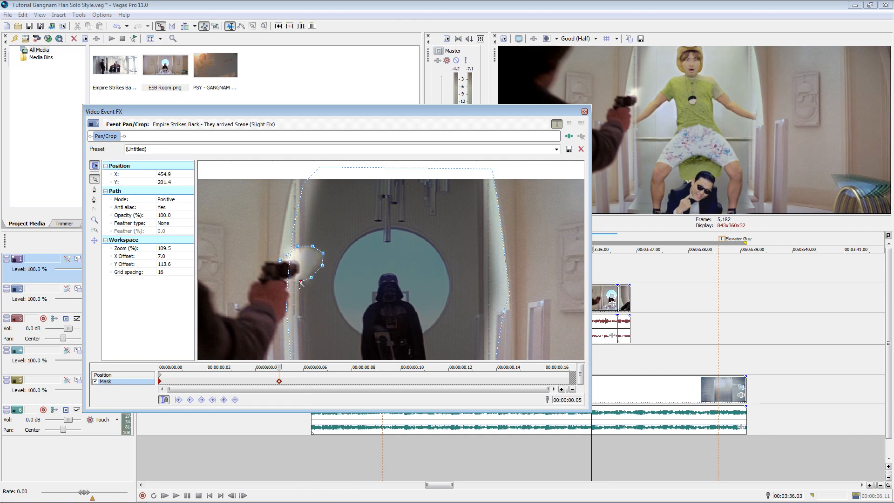
pyautogui.click(275, 280)
pyautogui.click(261, 269)
pyautogui.click(265, 259)
pyautogui.click(279, 260)
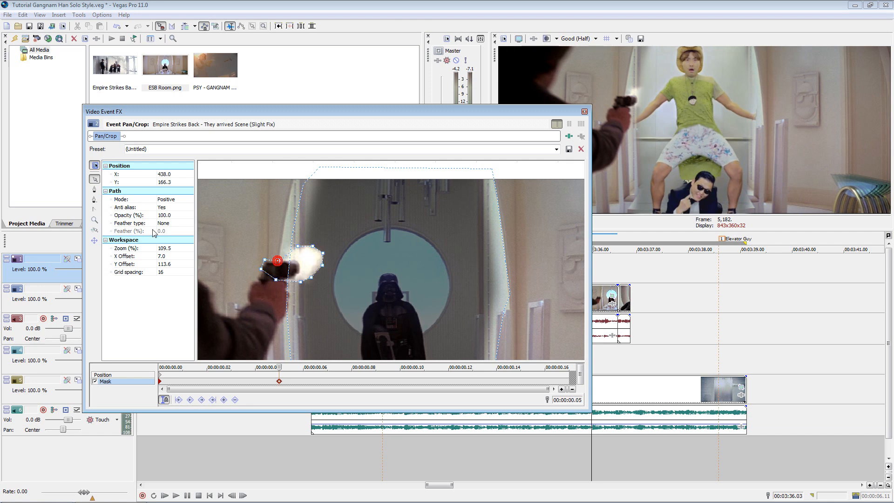
# - Feather the path around the gun and muzzle flash inward (In) by 0.6%
pyautogui.click(189, 223)
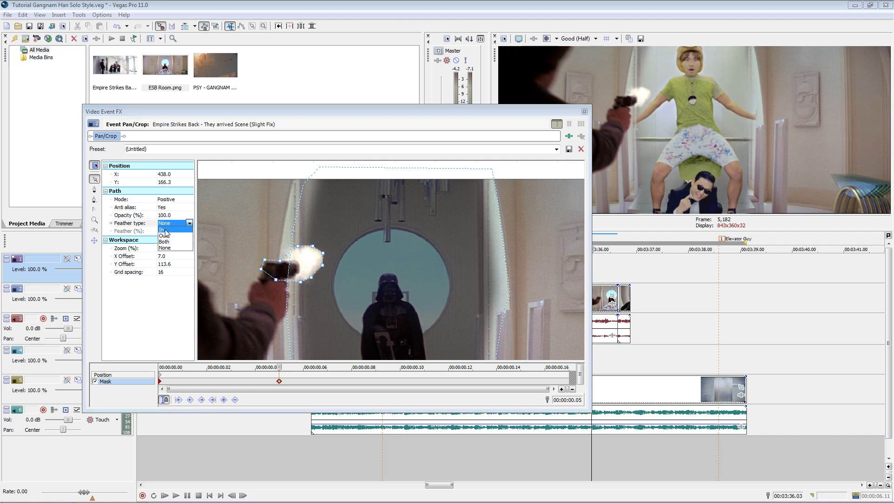
pyautogui.click(165, 230)
pyautogui.click(173, 231)
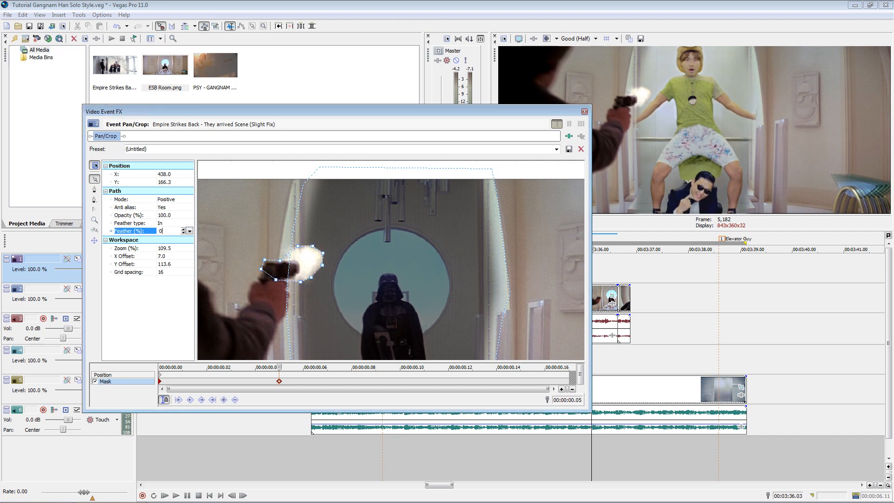
pyautogui.write('0.6')
pyautogui.press('Return')
# - Add a mask keyframe at 00:00:00.06 and delete the gun and muzzle flash path on it
pyautogui.click(288, 380)
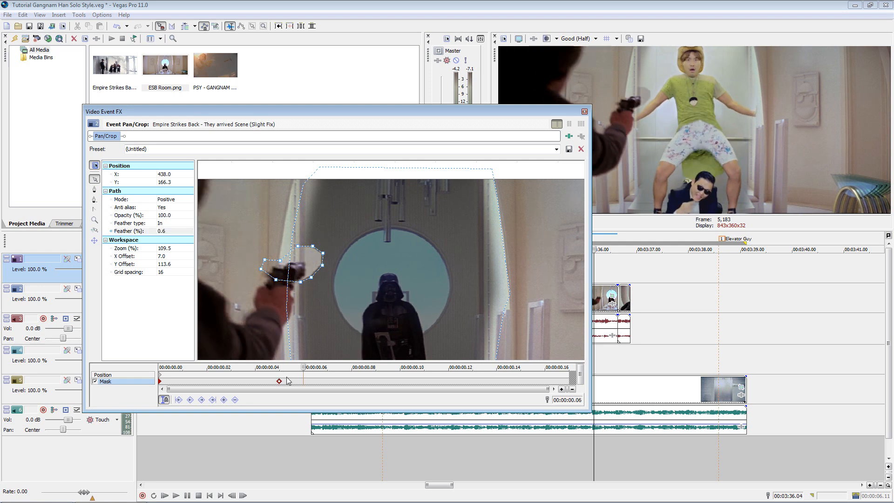
pyautogui.doubleClick(303, 383)
pyautogui.rightClick(274, 283)
pyautogui.click(300, 316)
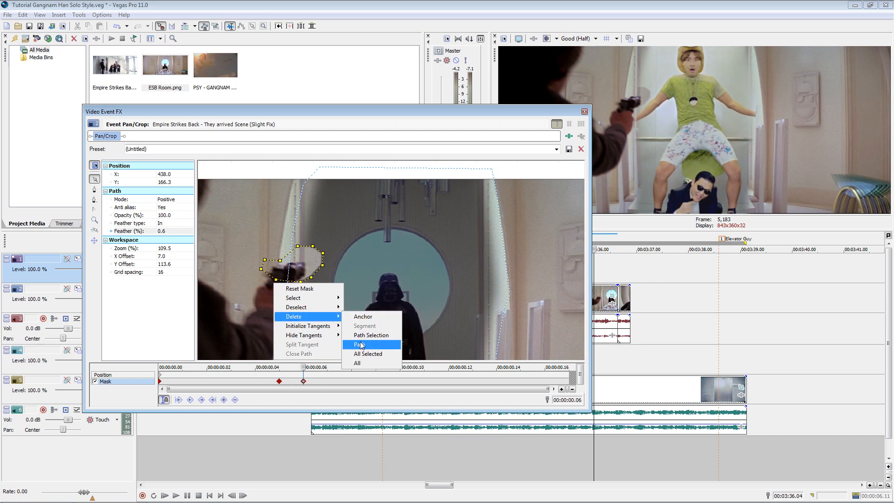
pyautogui.click(360, 345)
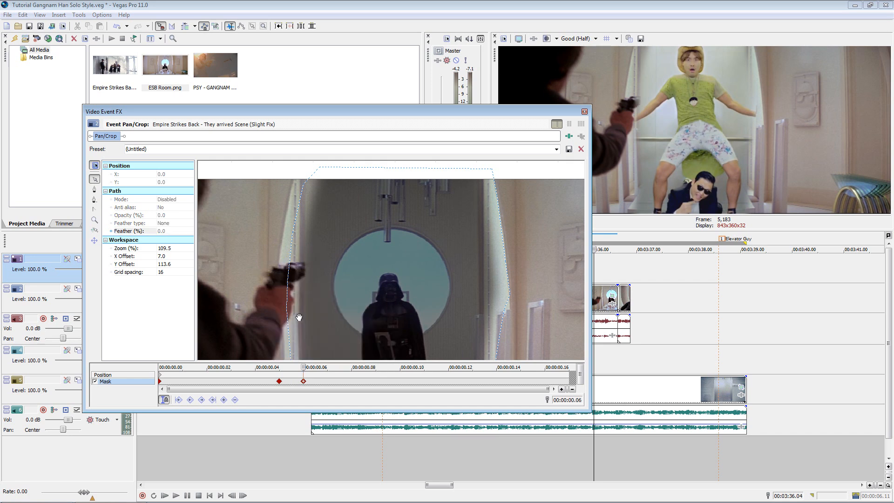
# - Draw a closed positive mask path around the gun and Han's hand at 00:00:00.06
pyautogui.click(281, 264)
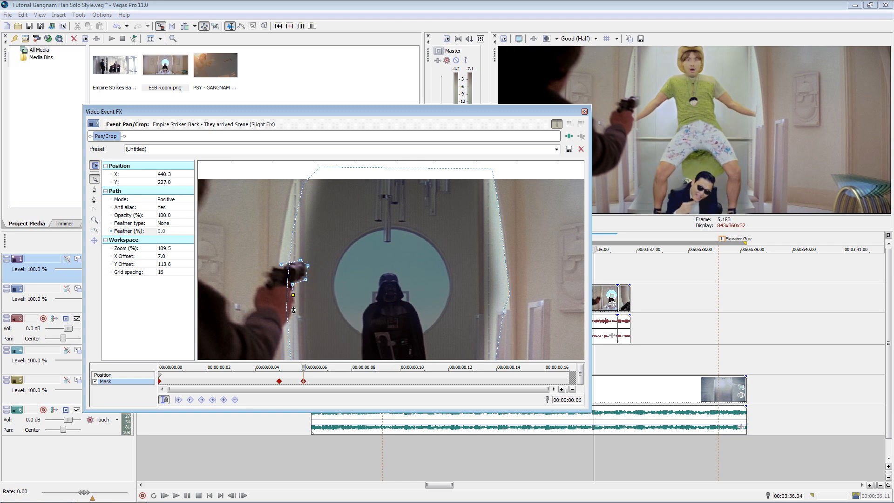
pyautogui.click(281, 328)
pyautogui.click(258, 308)
pyautogui.click(260, 282)
pyautogui.click(270, 269)
pyautogui.click(281, 264)
# - Shift the gun path to follow the gun at 00:00:00.07, and delete it on a mask keyframe at 00:00:00.08
pyautogui.press('Right')
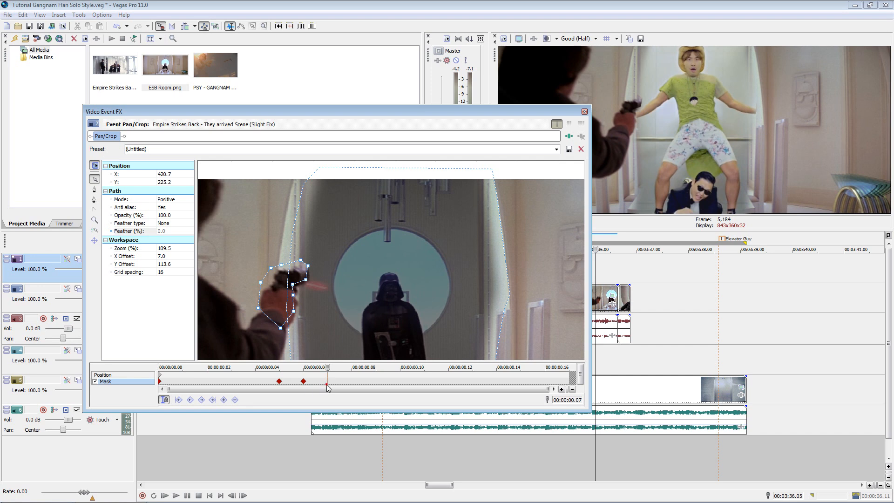
pyautogui.moveTo(282, 268); pyautogui.dragTo(286, 271)
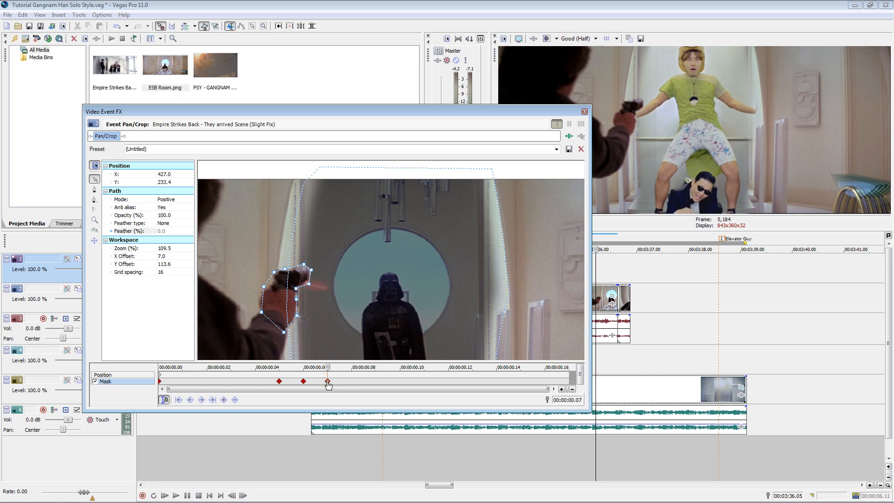
pyautogui.press('Right')
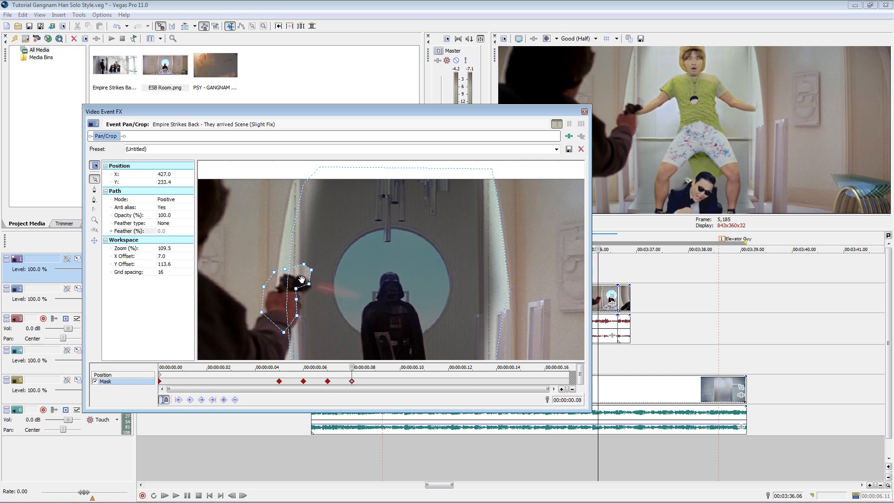
pyautogui.rightClick(305, 288)
pyautogui.moveTo(328, 317)
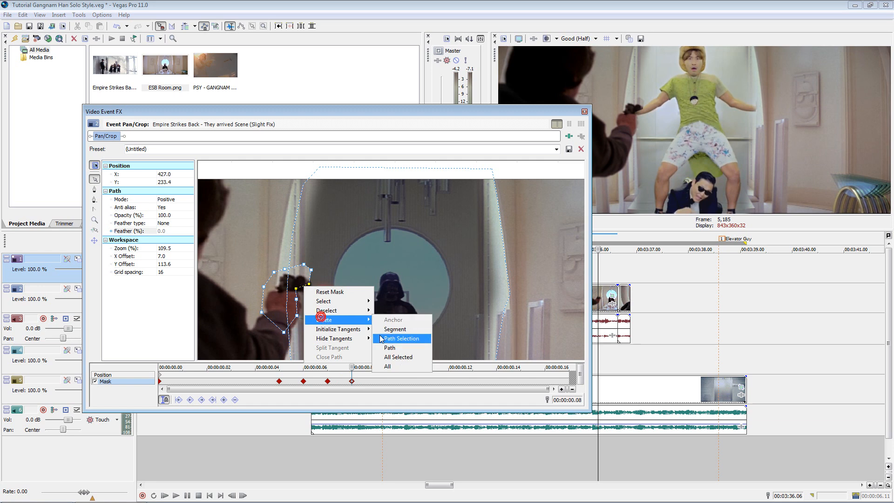
pyautogui.click(398, 352)
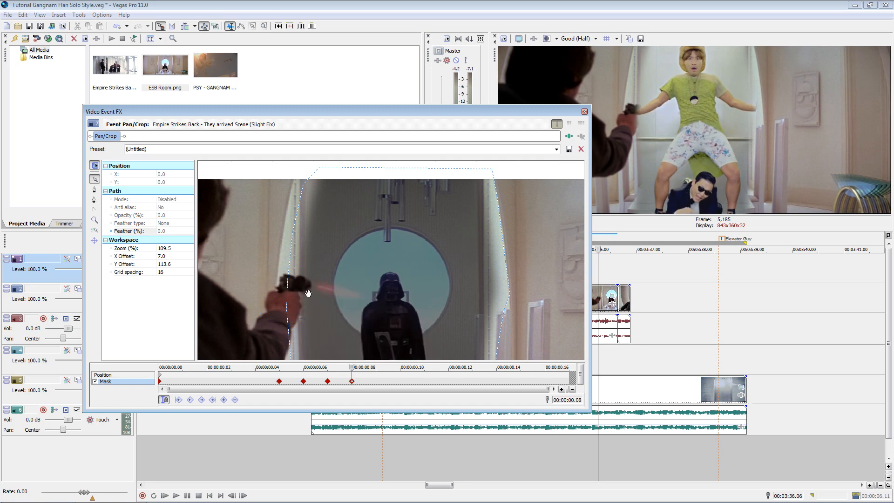
# - Draw a closed positive mask path around the gun, hand and forearm at 00:00:00.08
pyautogui.click(284, 272)
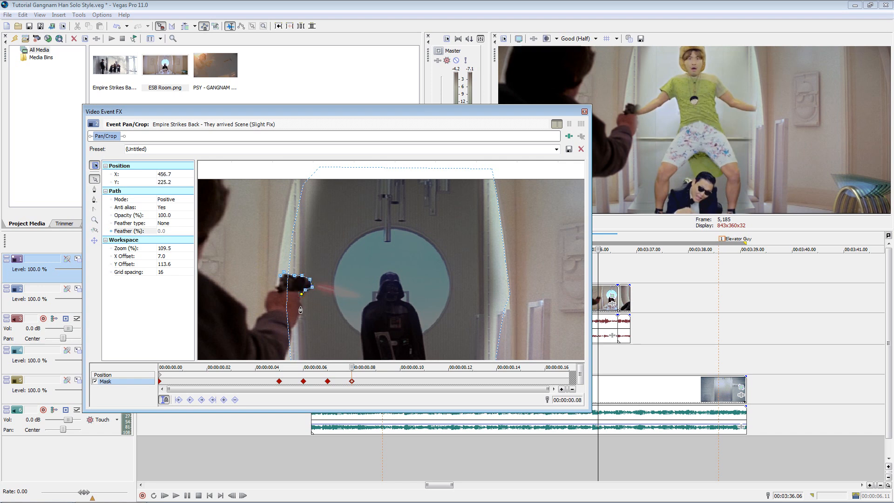
pyautogui.click(296, 326)
pyautogui.click(263, 311)
pyautogui.click(281, 275)
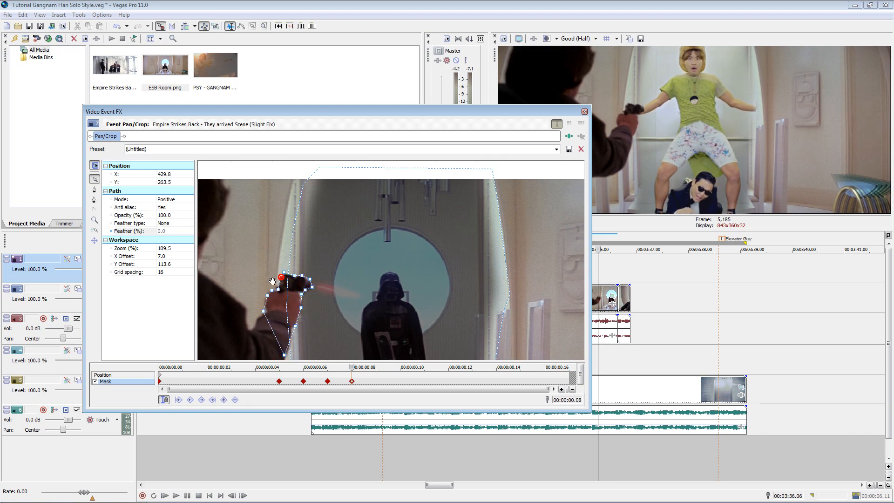
# - Feather the gun and forearm path outward (Out) by 0.2%
pyautogui.click(169, 224)
pyautogui.click(169, 235)
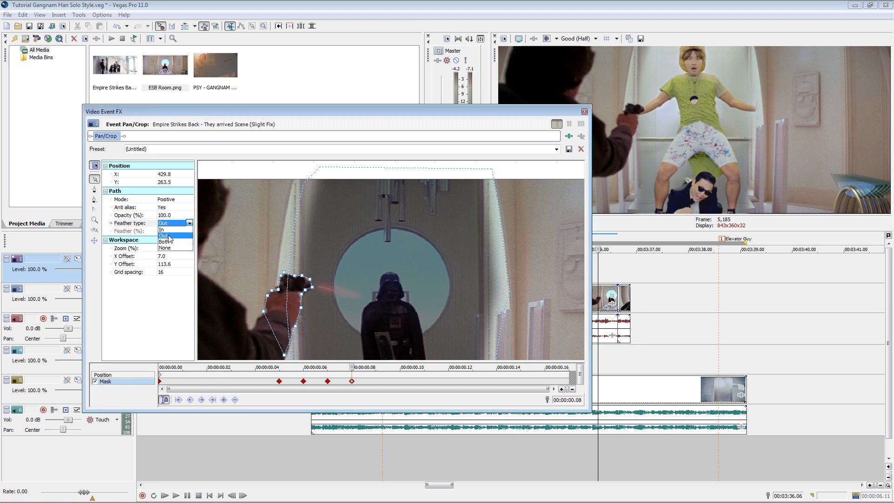
pyautogui.click(173, 231)
pyautogui.write('0.2')
pyautogui.press('Return')
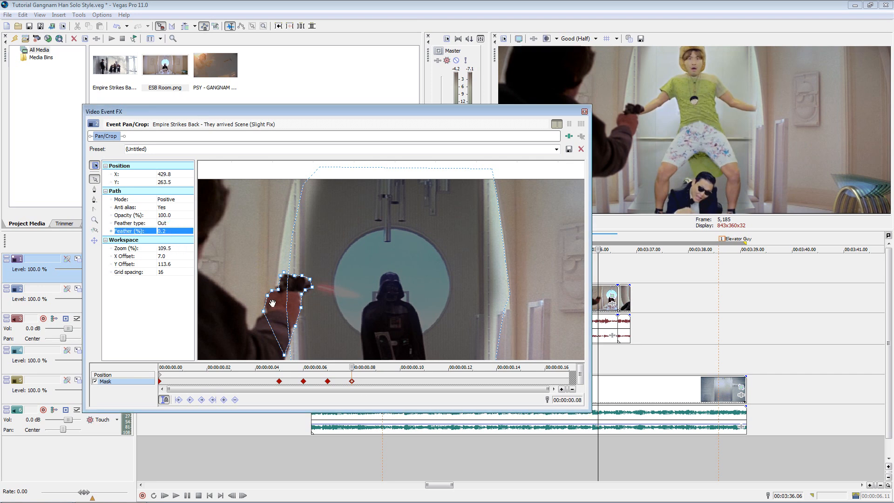
# - Add a mask keyframe at 00:00:00.09 and refit the gun path to the lowered hand and gun
pyautogui.click(376, 382)
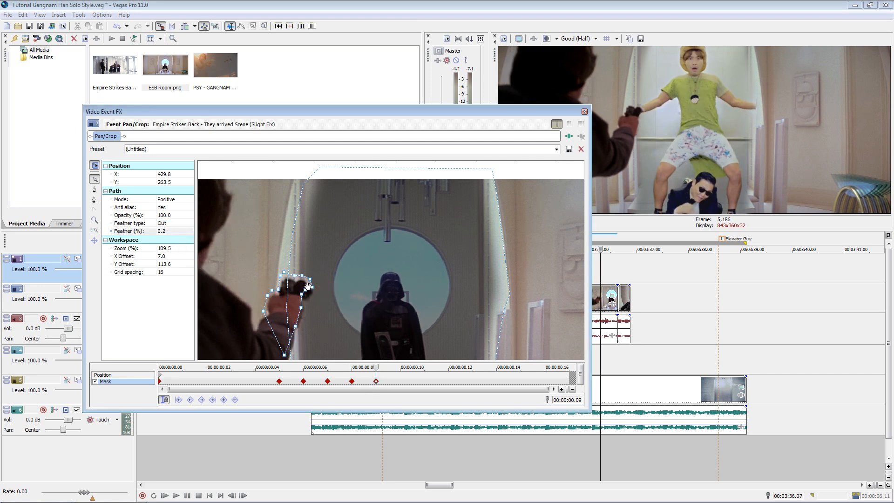
pyautogui.moveTo(282, 276)
pyautogui.mouseDown()
pyautogui.moveTo(307, 299)
pyautogui.moveTo(304, 282)
pyautogui.moveTo(295, 282)
pyautogui.mouseUp()
pyautogui.click(320, 308)
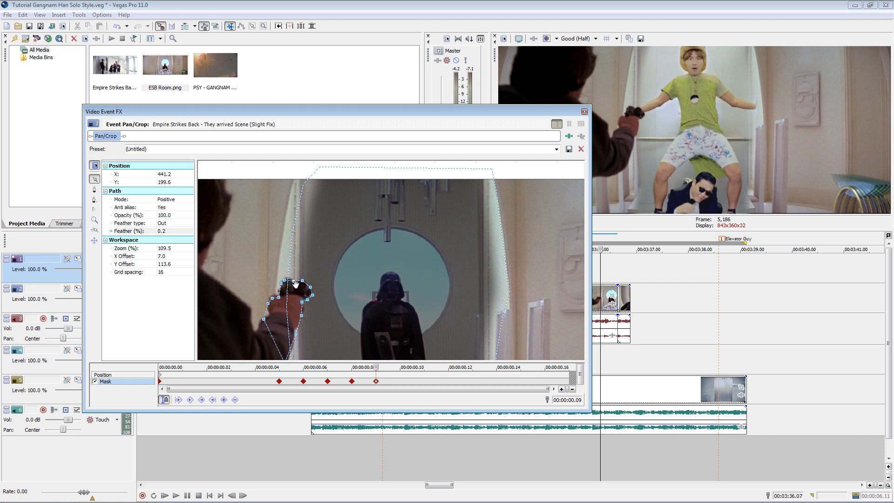
# - Add a mask keyframe at 00:00:00.11, select the whole gun path and move it down onto the gun
pyautogui.click(376, 381)
pyautogui.press('Right')
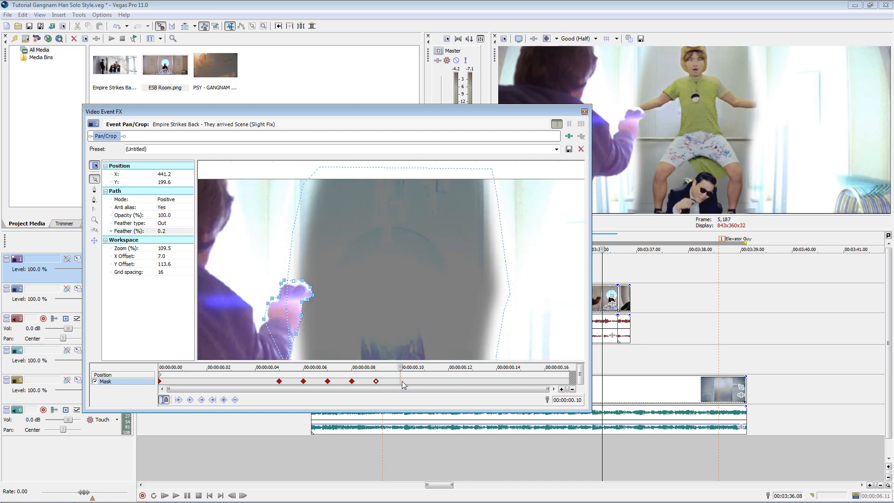
pyautogui.press('Right')
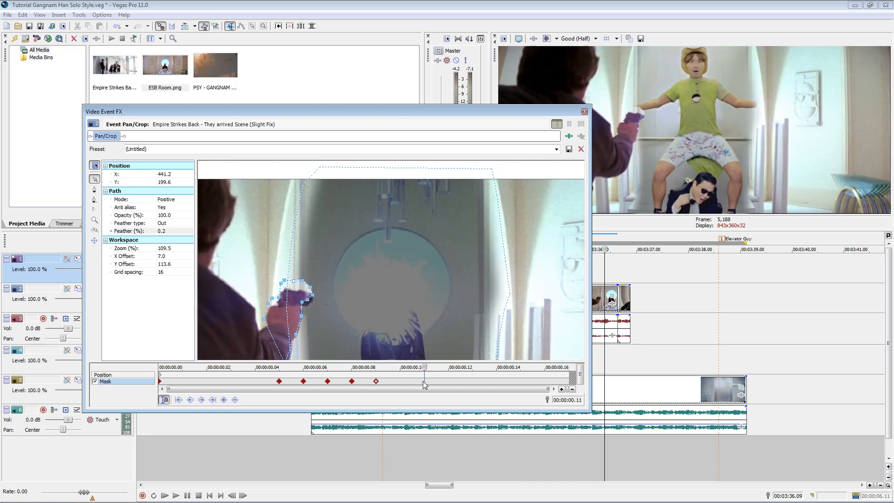
pyautogui.rightClick(302, 281)
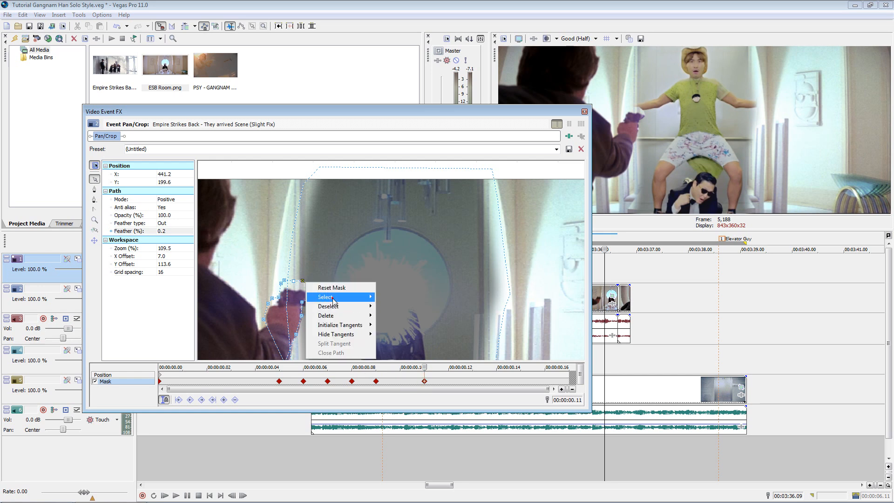
pyautogui.click(332, 298)
pyautogui.click(387, 315)
pyautogui.moveTo(303, 281)
pyautogui.mouseDown()
pyautogui.moveTo(304, 290)
pyautogui.moveTo(286, 287)
pyautogui.moveTo(296, 289)
pyautogui.mouseUp()
pyautogui.click(310, 277)
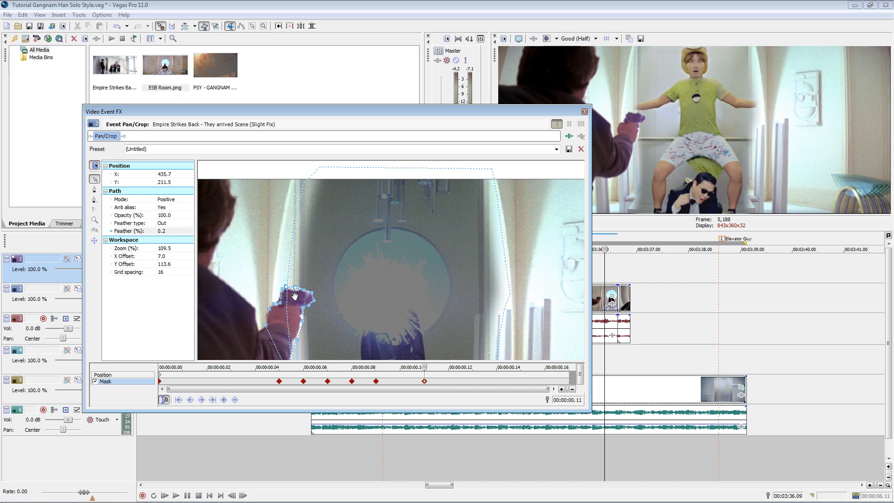
pyautogui.press('Down')
# - Set the 00:00:00.09 mask keyframe to Linear interpolation and add a mask keyframe at 00:00:00.12
pyautogui.rightClick(376, 381)
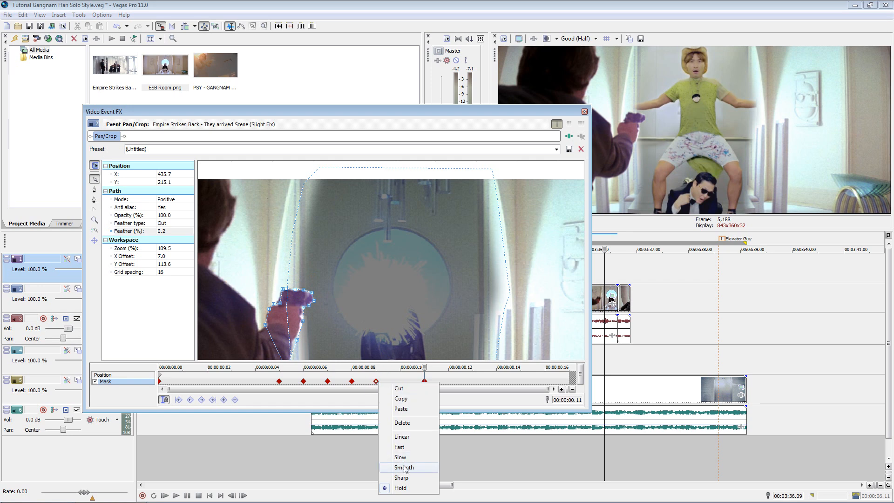
pyautogui.click(400, 436)
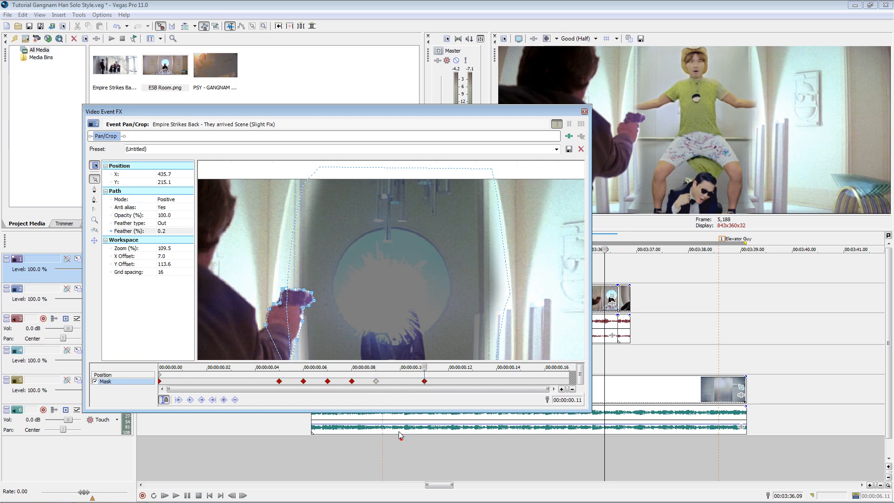
pyautogui.click(375, 383)
pyautogui.press('Right')
pyautogui.press('Right')
pyautogui.press('Right')
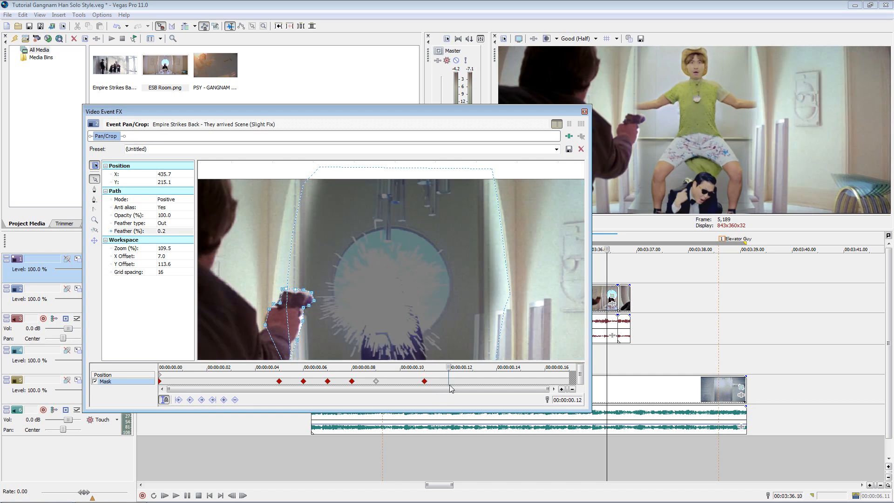
pyautogui.doubleClick(449, 382)
# - Add a mask keyframe at 00:00:00.13 and move the whole gun path to follow the gun
pyautogui.press('Right')
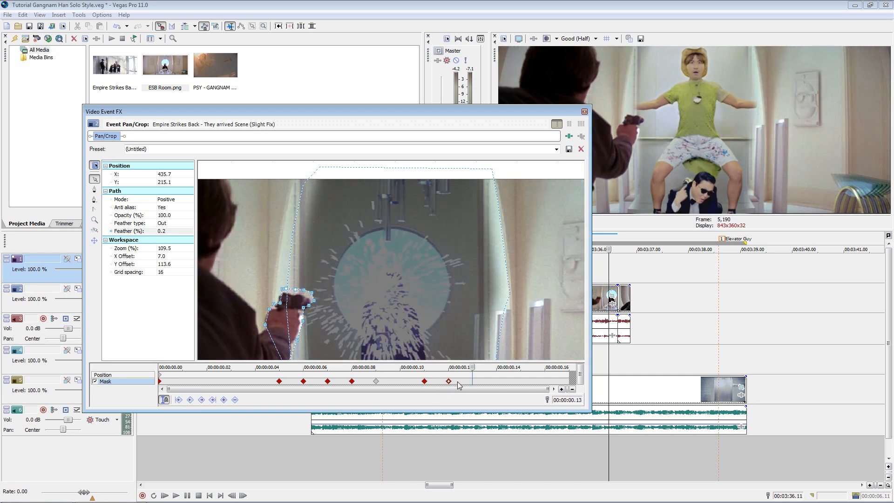
pyautogui.doubleClick(471, 382)
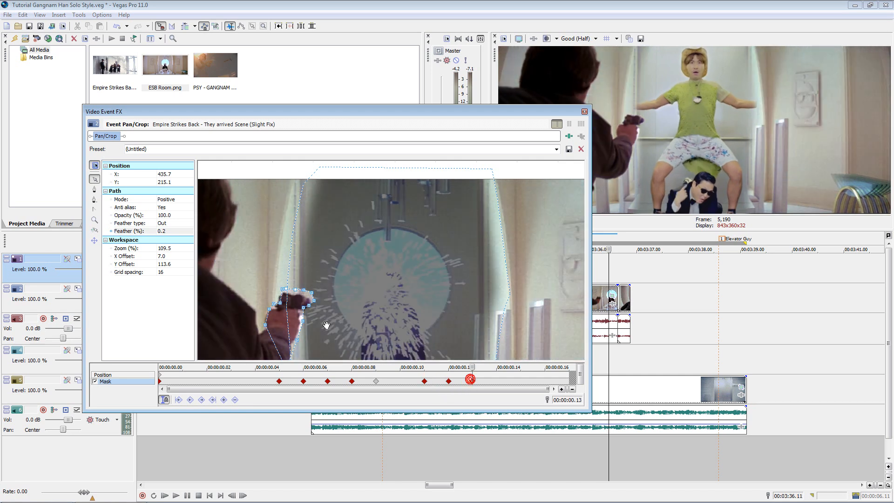
pyautogui.rightClick(312, 294)
pyautogui.moveTo(338, 311)
pyautogui.click(394, 329)
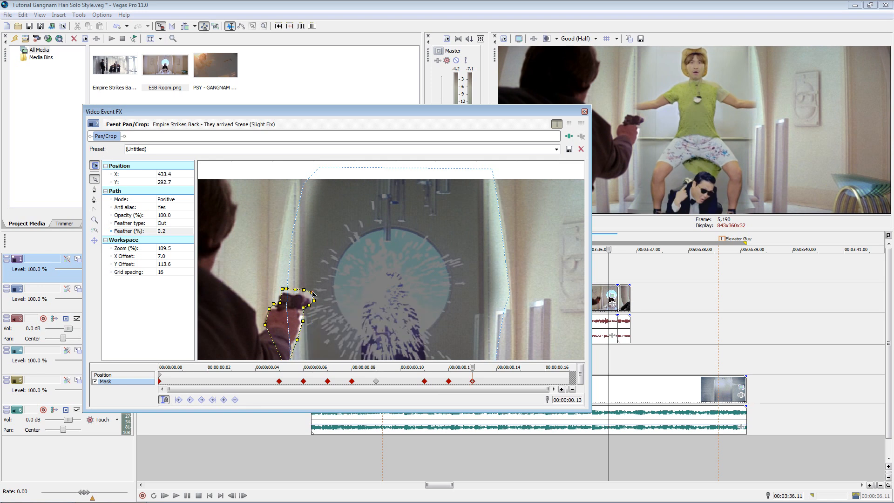
pyautogui.moveTo(313, 294)
pyautogui.mouseDown()
pyautogui.moveTo(279, 305)
pyautogui.moveTo(311, 299)
pyautogui.moveTo(311, 307)
pyautogui.mouseUp()
# - Add mask keyframes at 00:00:00.14, 00:00:00.15 and 00:00:00.16, keeping the path aligned with the gun
pyautogui.press('Right')
pyautogui.doubleClick(496, 381)
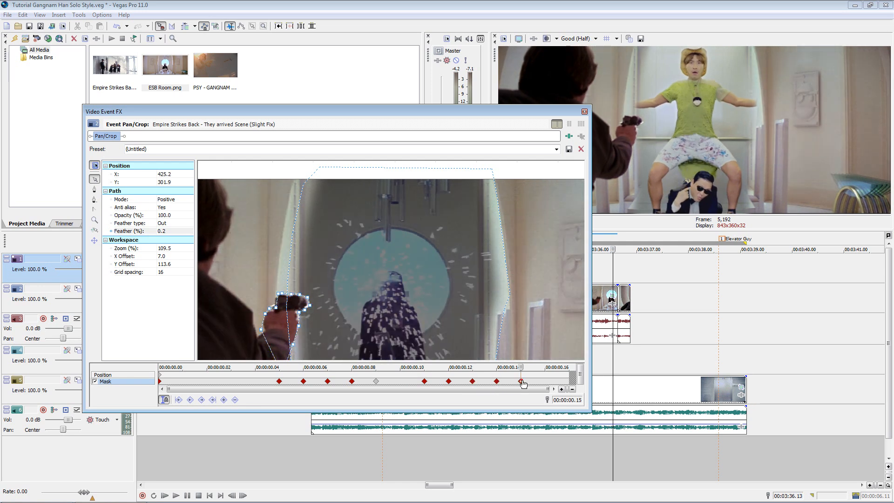
pyautogui.moveTo(311, 306); pyautogui.dragTo(308, 306)
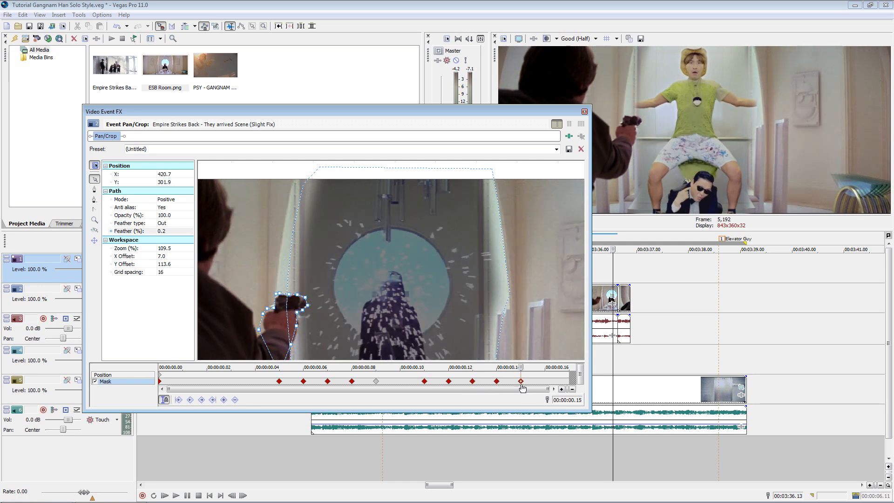
pyautogui.doubleClick(545, 381)
pyautogui.click(298, 311)
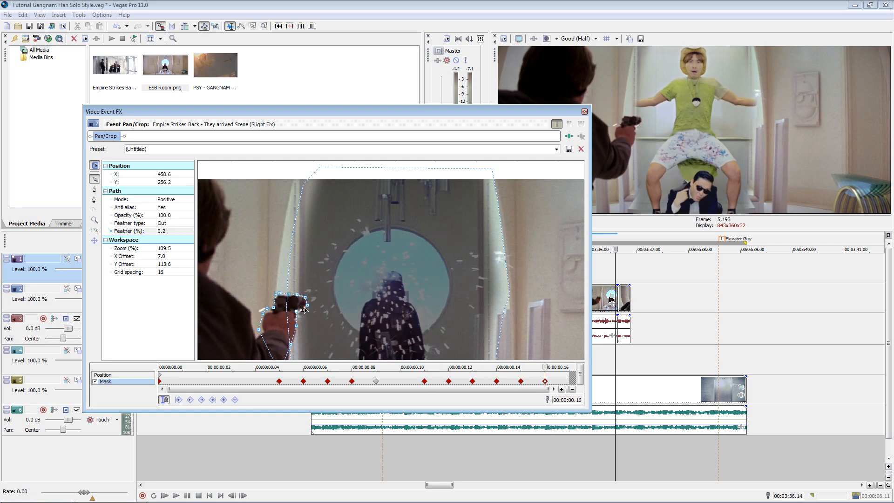
pyautogui.click(312, 317)
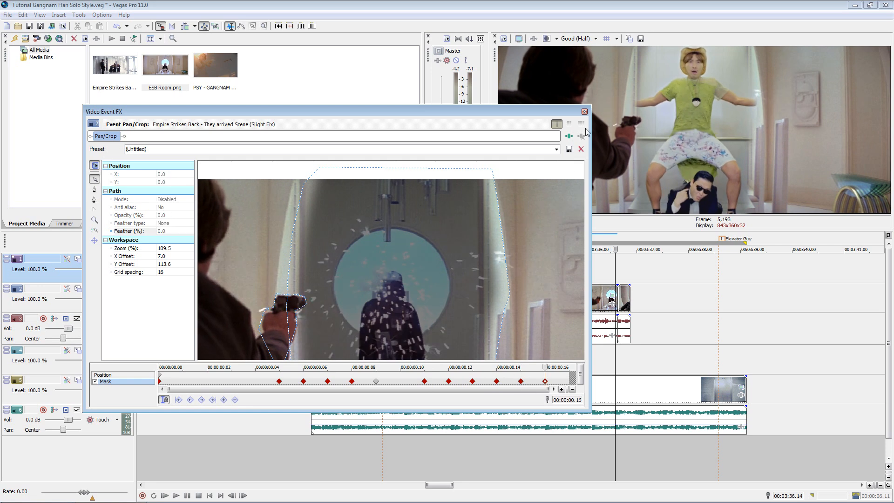
# - Close the Pan/Crop window, save the project and play back the Han gun shot
pyautogui.click(584, 112)
pyautogui.doubleClick(604, 340)
pyautogui.hotkey('ctrl', 's')
pyautogui.press('space')
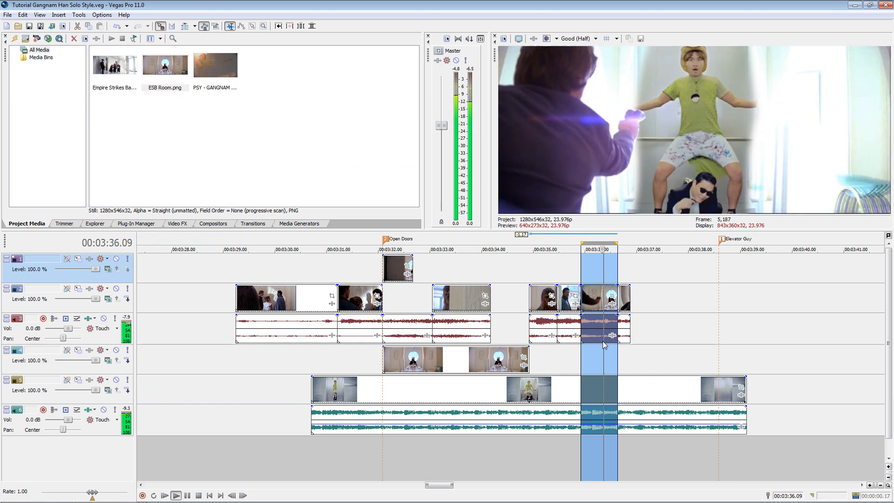
pyautogui.press('space')
# - Paste a copy of the masked gun shot onto the top track, directly above the original
pyautogui.click(583, 274)
pyautogui.hotkey('ctrl', 'v')
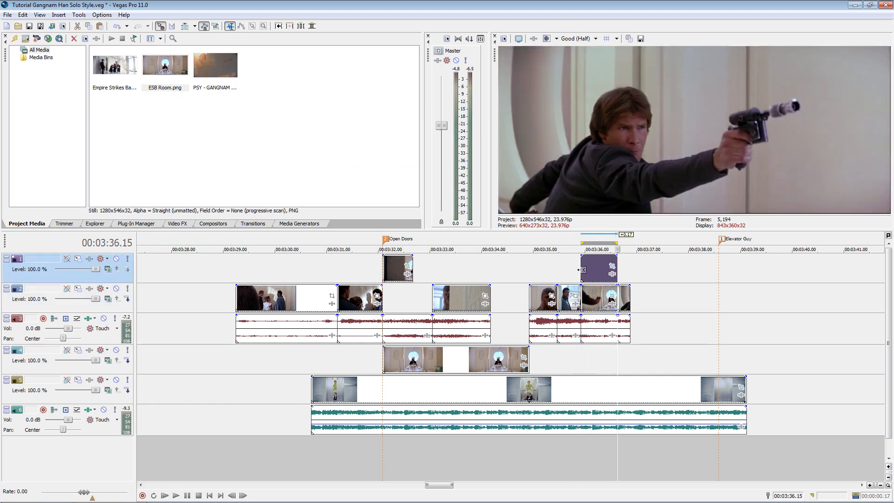
pyautogui.click(581, 270)
# - Delete the mask keyframes from 00:00:00.05 onward in the duplicate gun shot's Pan/Crop, keeping only the first
pyautogui.click(612, 265)
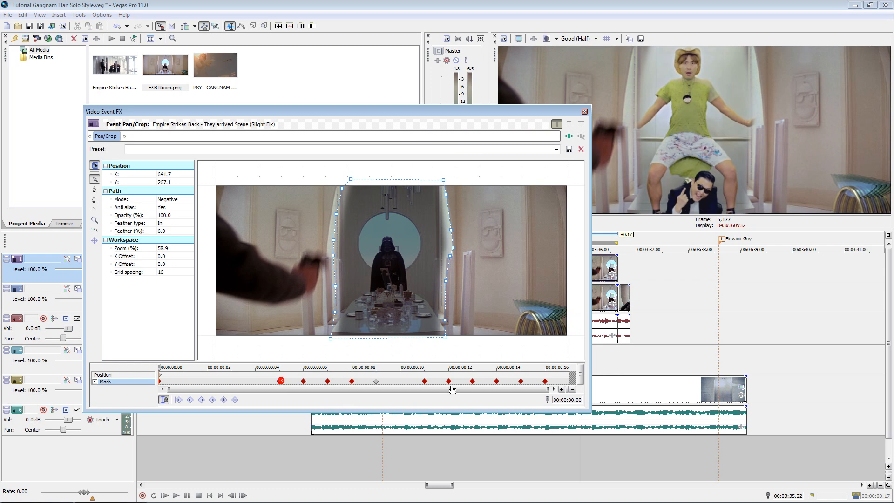
pyautogui.rightClick(545, 381)
pyautogui.click(573, 429)
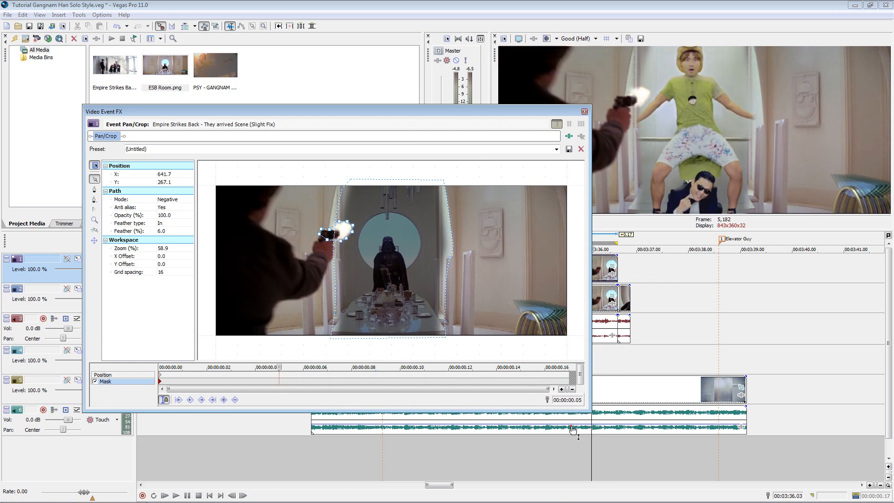
# - Disable the mask in the duplicate gun shot, close its Pan/Crop window and play up to the first laser frame
pyautogui.click(160, 382)
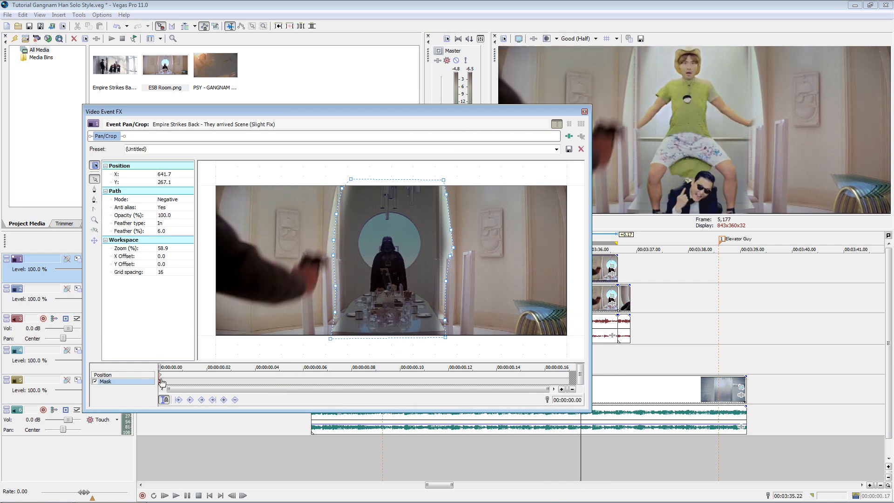
pyautogui.click(95, 381)
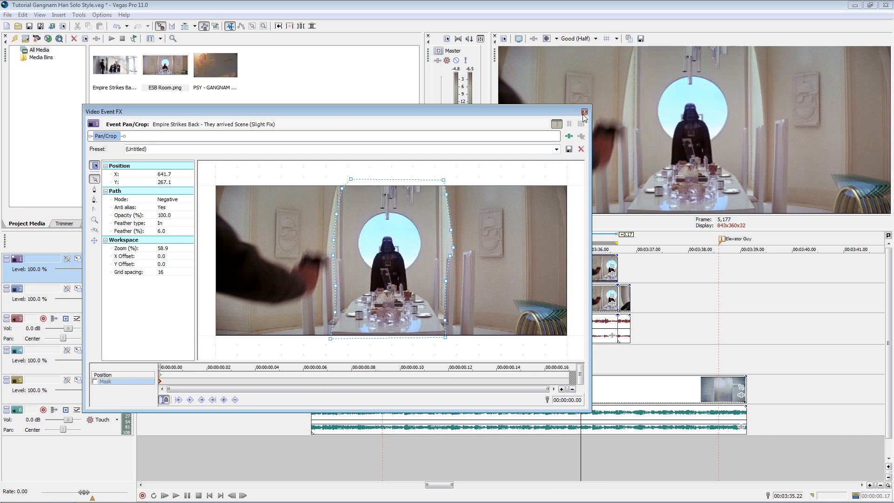
pyautogui.click(584, 112)
pyautogui.press('space')
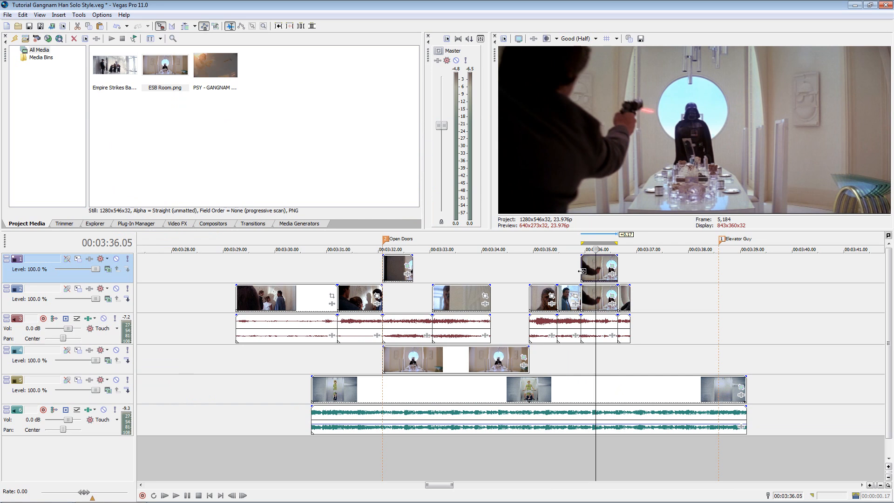
# - Trim the duplicate gun shot on the top track to start at 00:03:36.05 and end at 00:03:36.11
pyautogui.moveTo(581, 271); pyautogui.dragTo(598, 269)
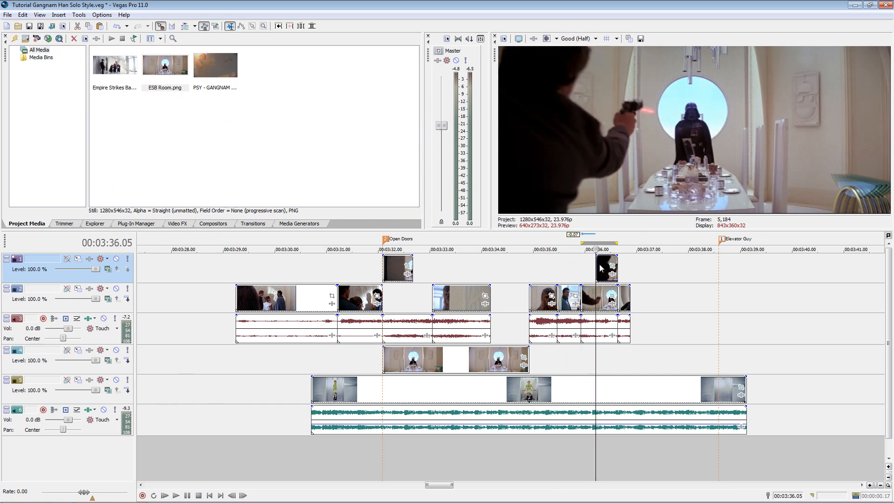
pyautogui.press('Right')
pyautogui.press('Right')
pyautogui.press('Right')
pyautogui.press('Right')
pyautogui.press('Right')
pyautogui.press('Right')
pyautogui.moveTo(617, 262); pyautogui.dragTo(609, 261)
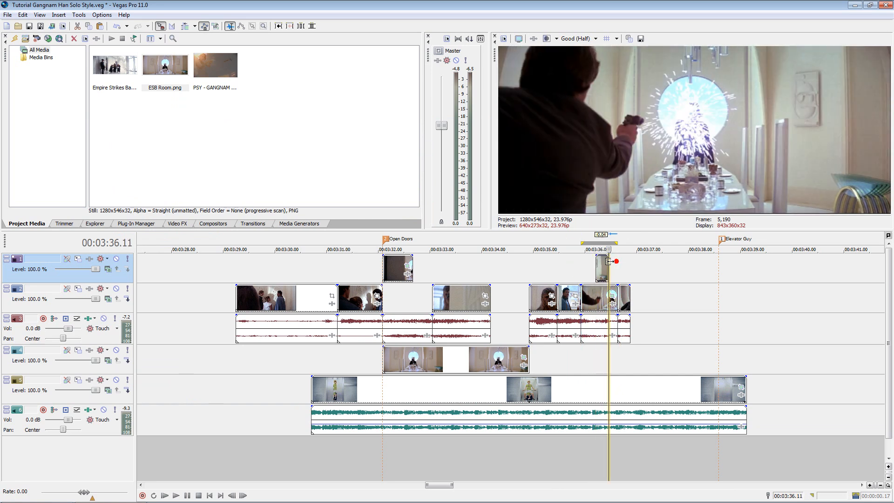
# - Delete the old doorway mask path from the trimmed clip at 00:03:36.05 in its Pan/Crop window
pyautogui.press('Left')
pyautogui.press('Left')
pyautogui.press('Left')
pyautogui.press('Left')
pyautogui.press('Left')
pyautogui.press('Left')
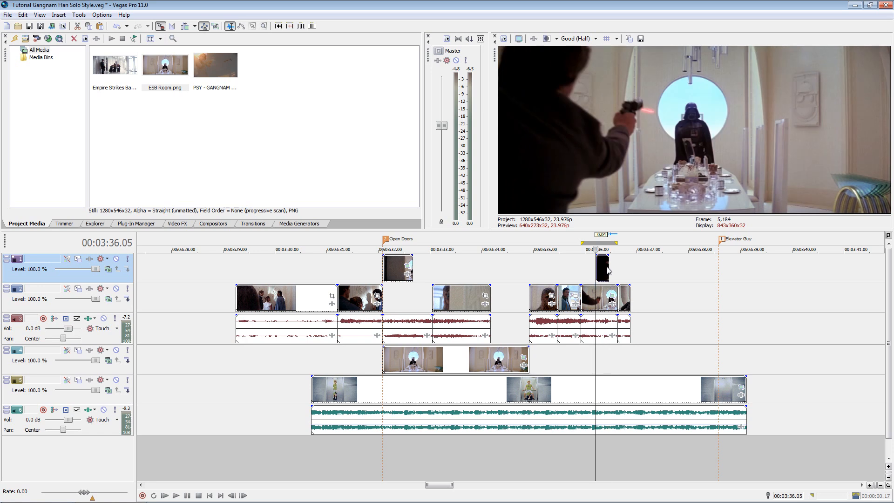
pyautogui.scroll(5, 607, 270)
pyautogui.click(568, 265)
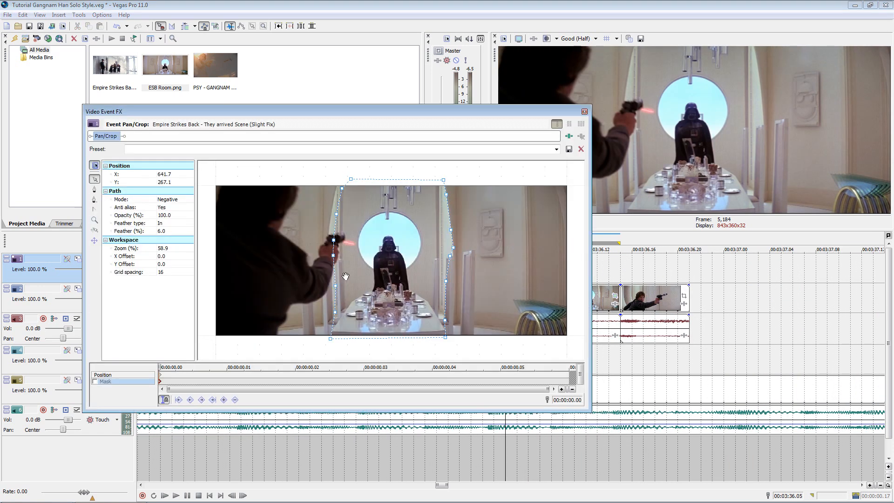
pyautogui.rightClick(345, 277)
pyautogui.moveTo(373, 311)
pyautogui.click(414, 352)
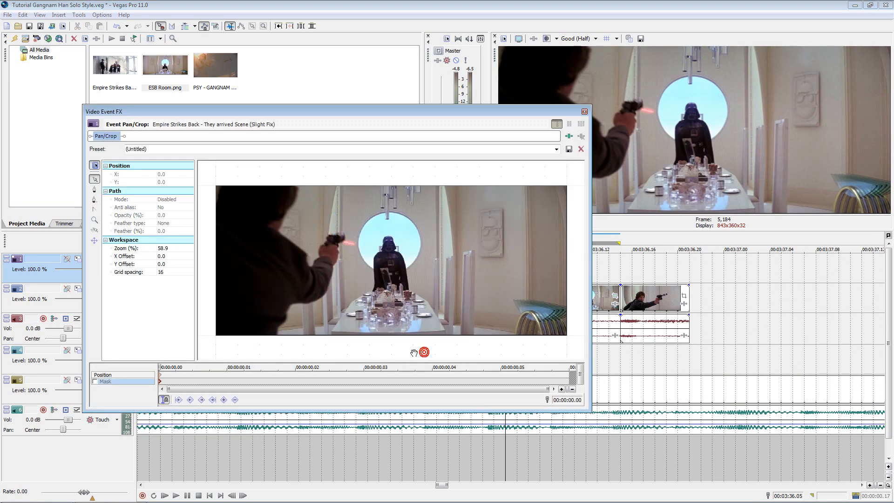
# - Draw a closed mask path tightly around the red laser bolt at the gun's muzzle in the first frame
pyautogui.scroll(10, 340, 237)
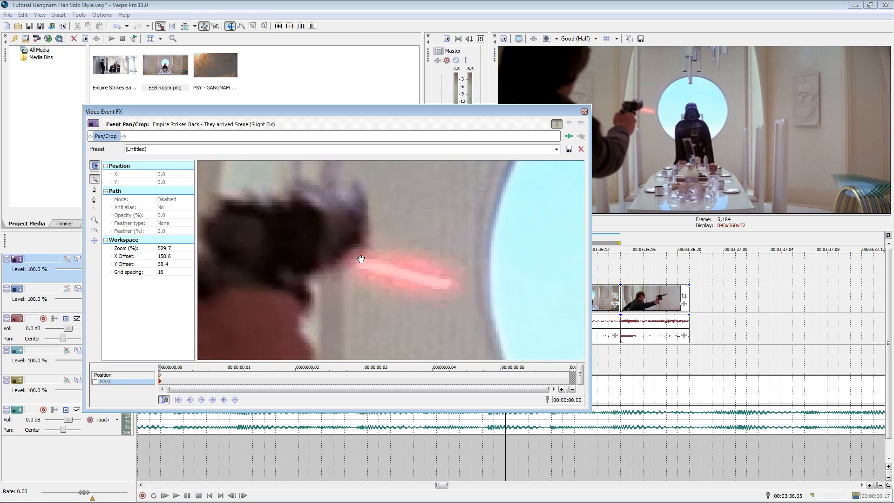
pyautogui.click(359, 255)
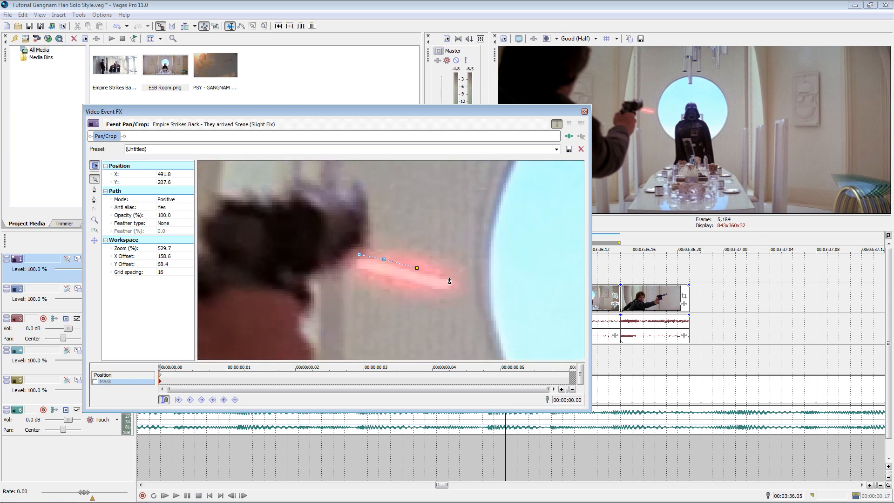
pyautogui.click(369, 273)
pyautogui.click(354, 267)
pyautogui.click(359, 255)
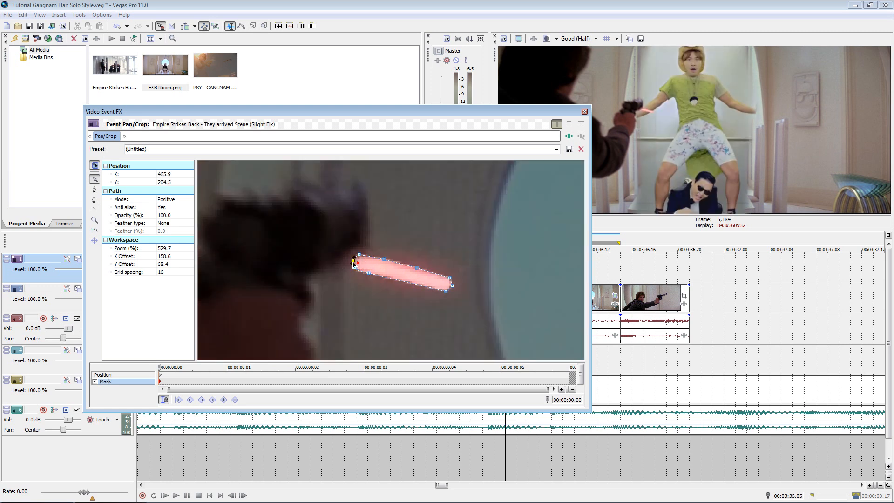
pyautogui.moveTo(354, 262); pyautogui.dragTo(350, 259)
# - Set the laser mask's feather type to Out with a feather of 0.6%
pyautogui.click(164, 225)
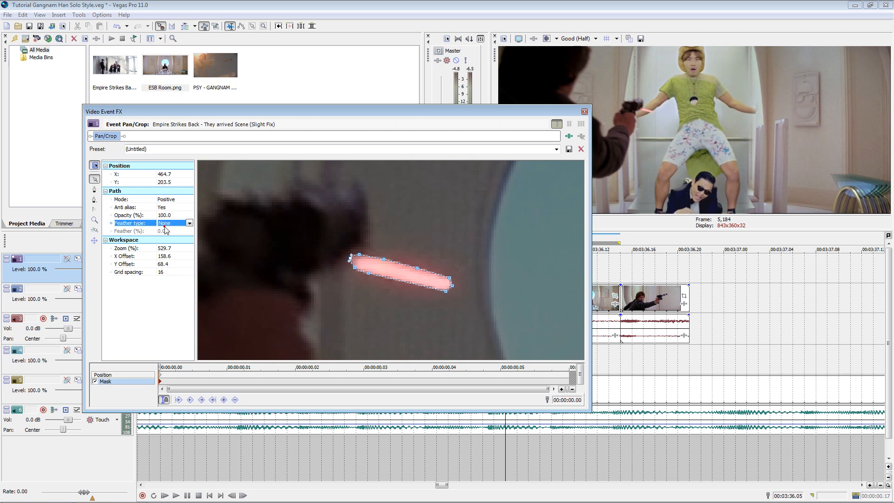
pyautogui.click(184, 224)
pyautogui.click(168, 237)
pyautogui.click(166, 231)
pyautogui.write('0.6')
pyautogui.press('Return')
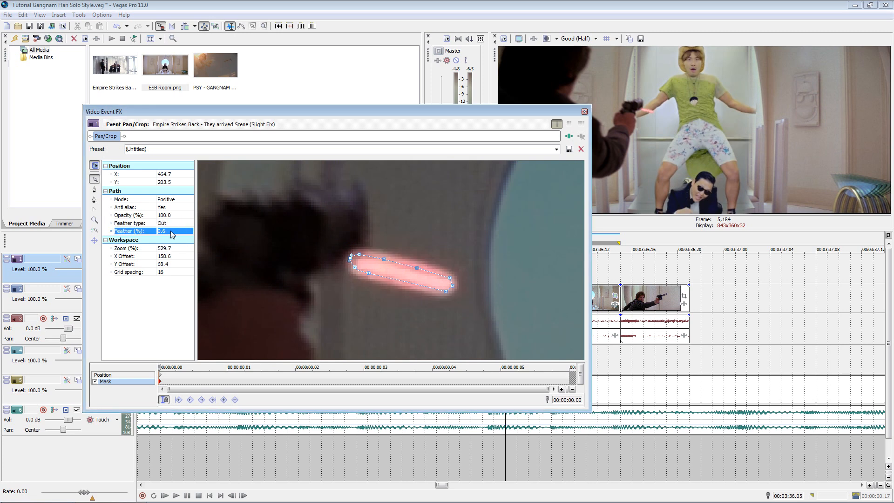
# - Try to keyframe the laser mask at 00:00:00.01 by shifting the whole path along the beam and stretching its front tip
pyautogui.click(228, 381)
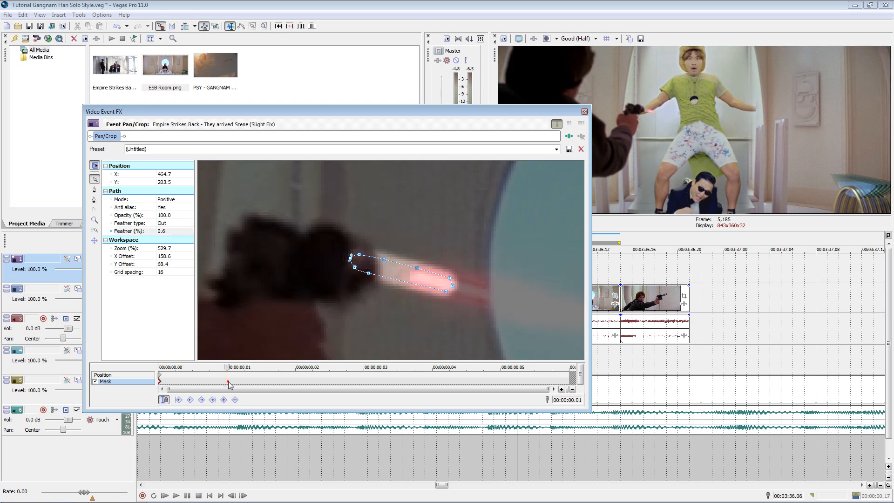
pyautogui.rightClick(398, 263)
pyautogui.click(419, 281)
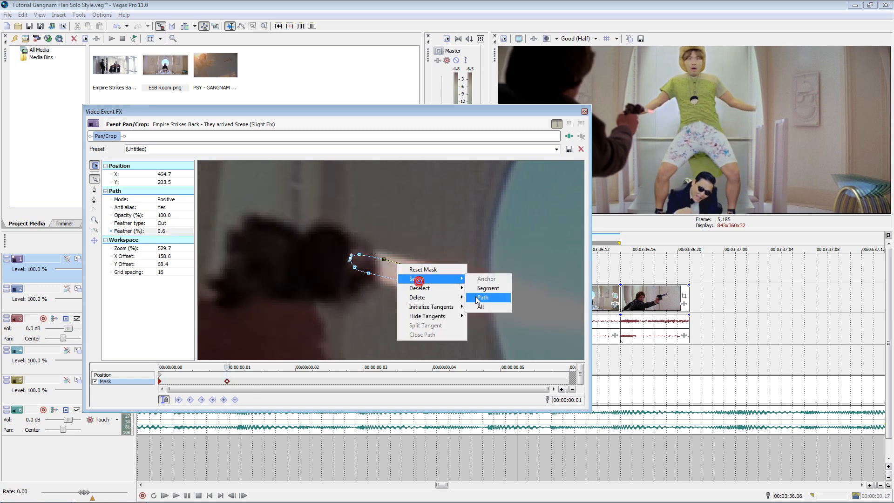
pyautogui.click(482, 297)
pyautogui.moveTo(416, 268); pyautogui.dragTo(477, 286)
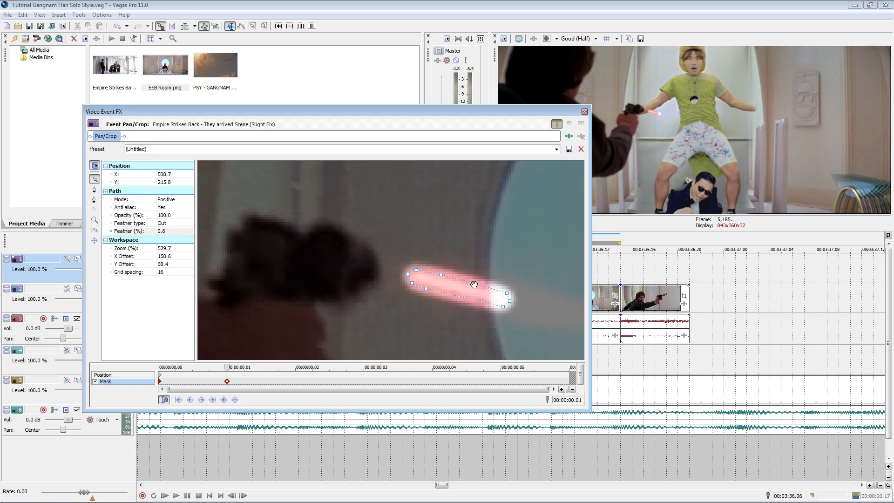
pyautogui.scroll(-3, 489, 303)
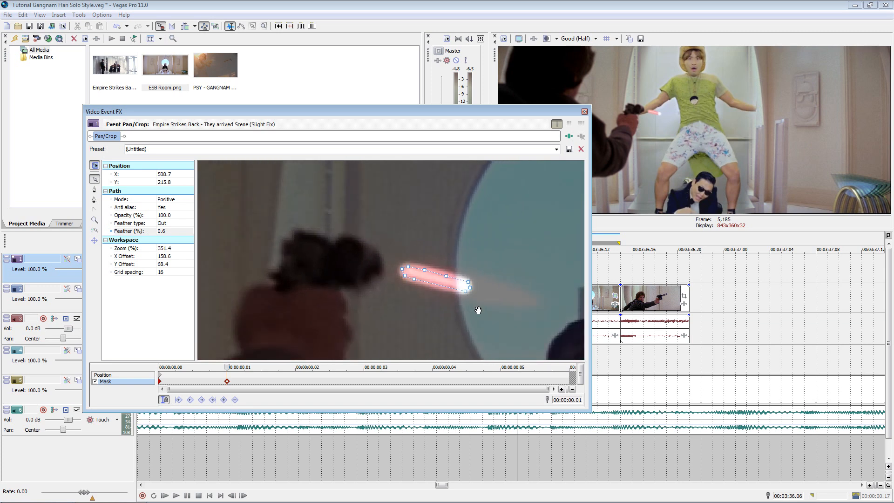
pyautogui.click(480, 286)
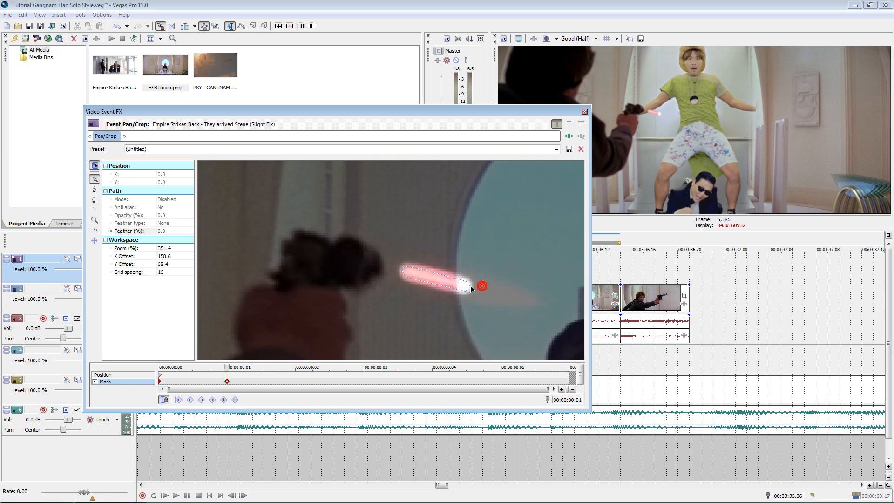
pyautogui.moveTo(471, 287); pyautogui.dragTo(500, 297)
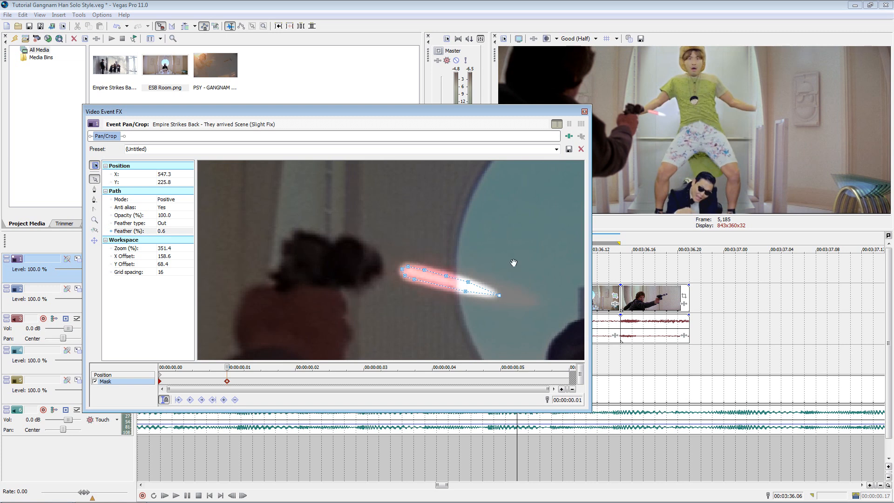
pyautogui.scroll(-4, 503, 240)
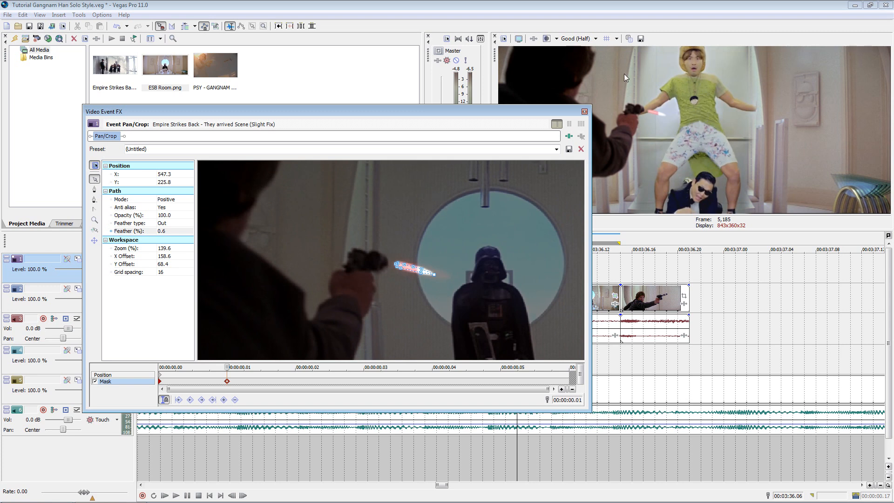
# - Delete the mask keyframe at 00:00:00.01 and return to the clip's first frame
pyautogui.rightClick(226, 381)
pyautogui.click(254, 424)
pyautogui.press('Left')
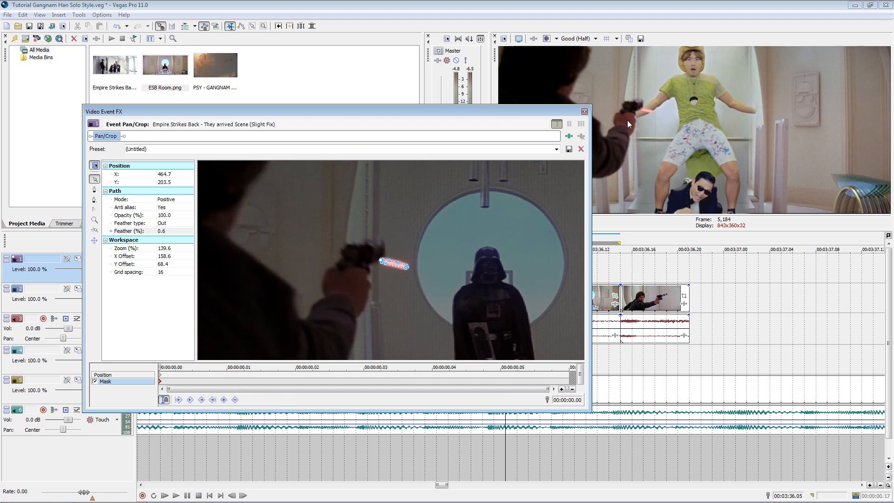
# - Close the Pan/Crop window, split the laser clip at 00:03:36.06 and delete the remainder, leaving a single frame
pyautogui.click(585, 112)
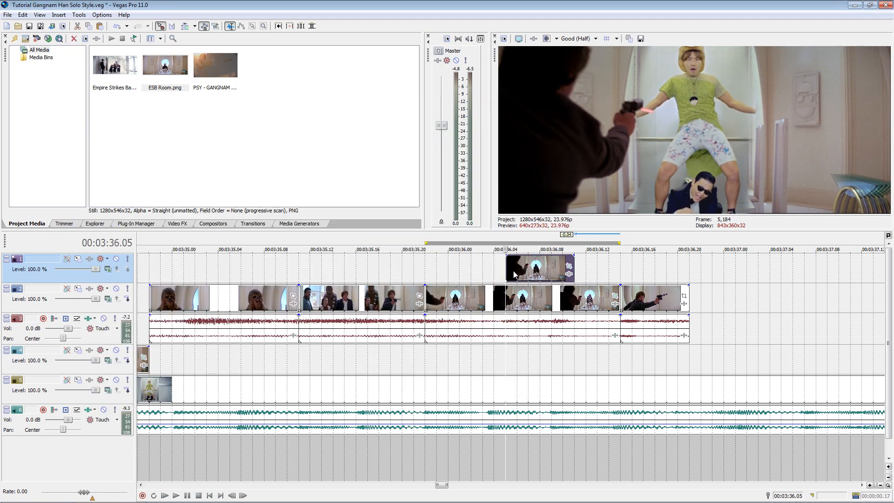
pyautogui.press('Right')
pyautogui.press('s')
pyautogui.press('Delete')
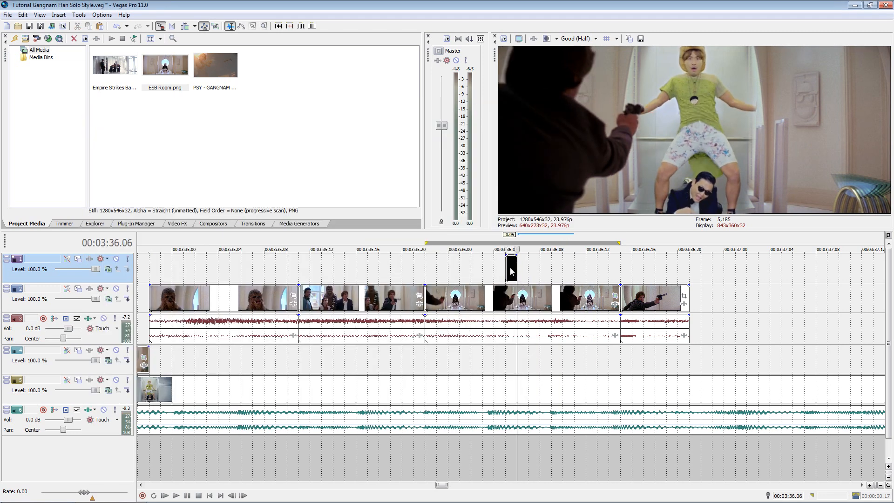
# - Place a copy of the one-frame laser clip directly after it on the top track, at 00:03:36.06
pyautogui.click(511, 269)
pyautogui.click(523, 268)
pyautogui.click(517, 269)
pyautogui.moveTo(517, 268); pyautogui.dragTo(527, 272)
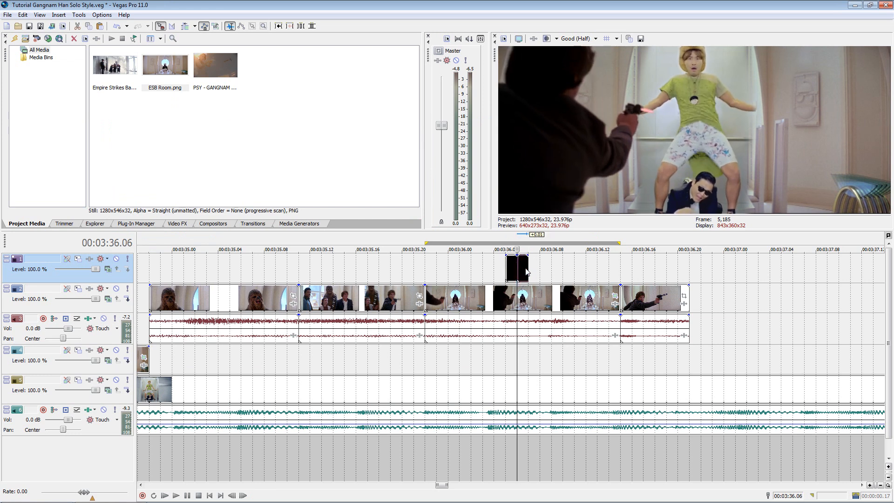
# - Open the copied laser frame's Pan/Crop position settings and set Maintain aspect ratio to No
pyautogui.scroll(4, 528, 272)
pyautogui.click(547, 268)
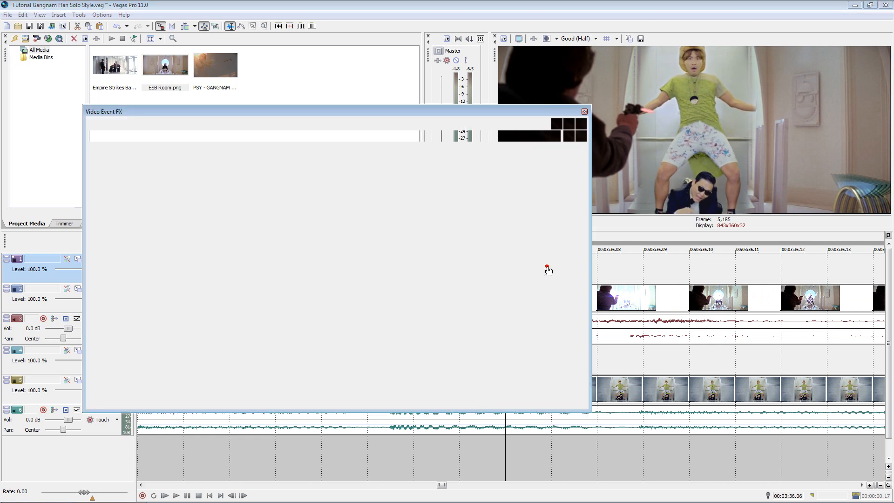
pyautogui.click(160, 374)
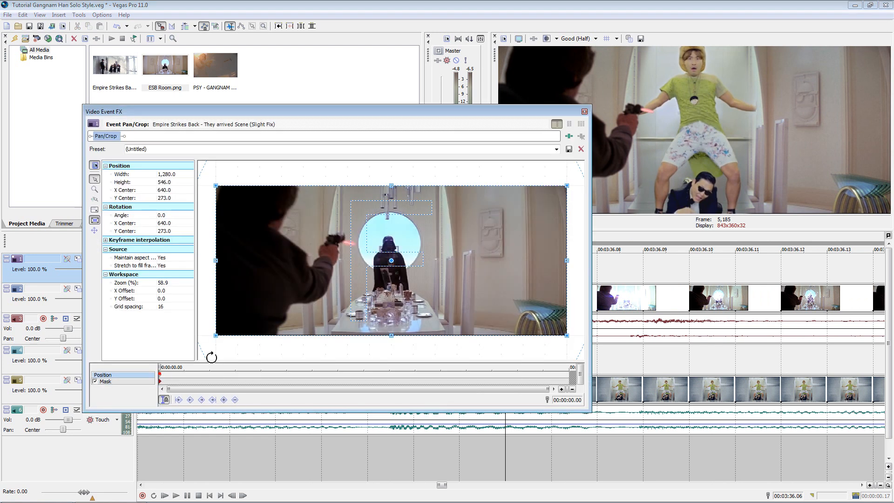
pyautogui.click(170, 259)
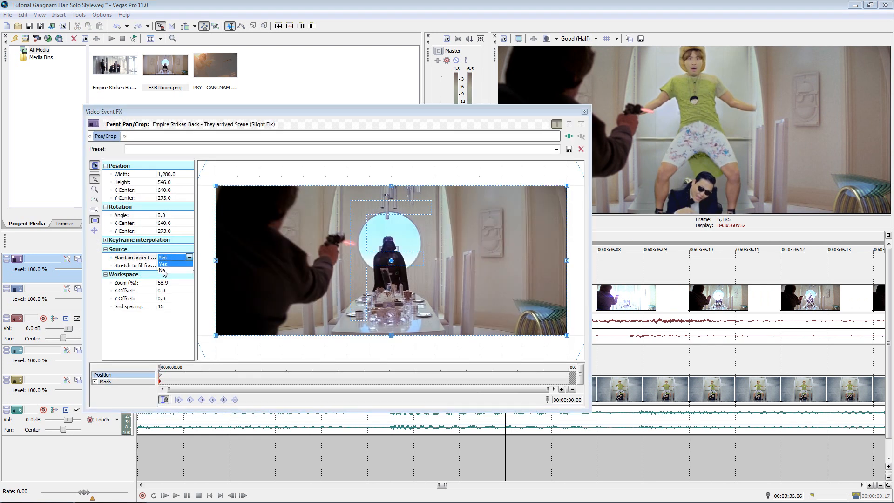
pyautogui.click(163, 270)
pyautogui.click(94, 220)
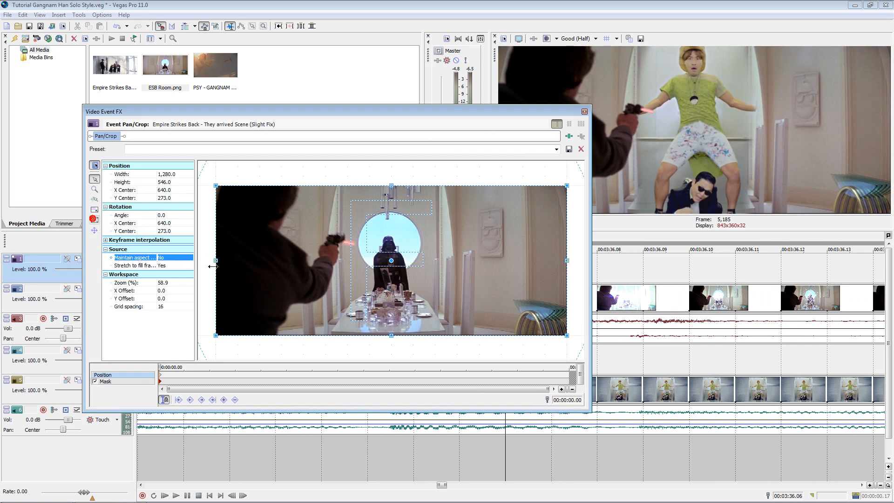
pyautogui.click(95, 220)
# - Resize the copy's crop frame to about 818.6 by 464.6 and move its center to about X 521.3, Y 232.3
pyautogui.moveTo(216, 261); pyautogui.dragTo(279, 261)
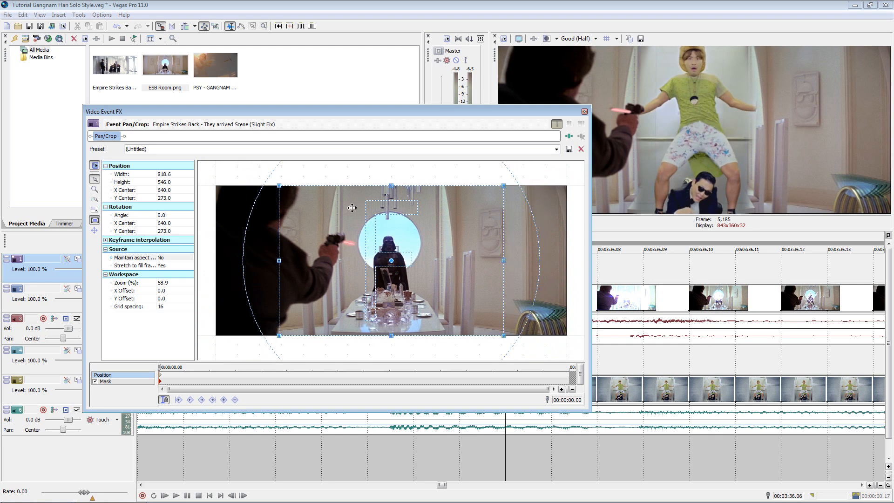
pyautogui.moveTo(391, 185); pyautogui.dragTo(391, 196)
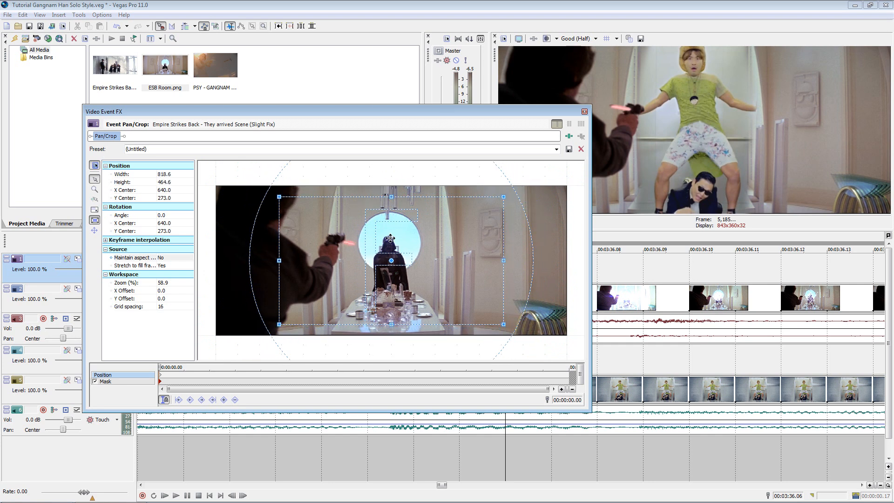
pyautogui.moveTo(391, 238); pyautogui.dragTo(366, 243)
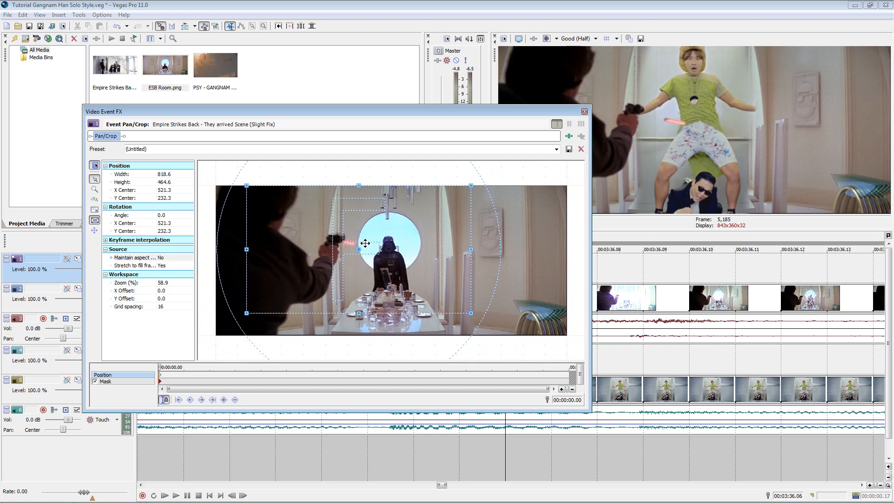
# - Reshape the copied frame's laser mask by shifting anchors near the muzzle end right and down, and close the Pan/Crop window
pyautogui.click(122, 381)
pyautogui.scroll(2, 351, 261)
pyautogui.click(407, 234)
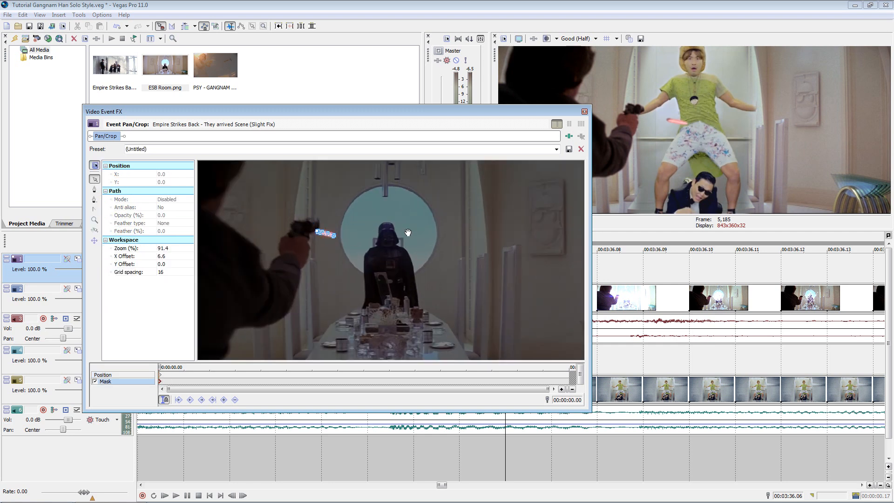
pyautogui.scroll(2, 407, 234)
pyautogui.moveTo(317, 206); pyautogui.dragTo(419, 245)
pyautogui.scroll(5, 368, 242)
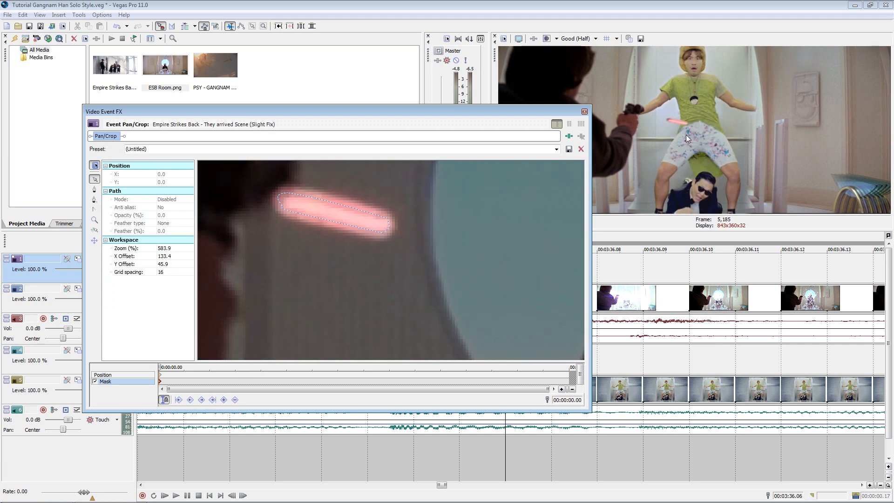
pyautogui.click(280, 196)
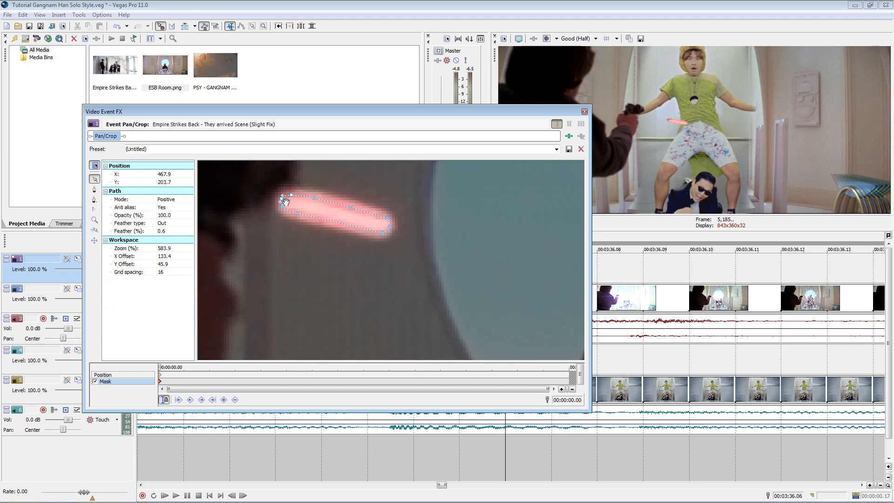
pyautogui.moveTo(288, 195)
pyautogui.mouseDown()
pyautogui.moveTo(290, 208)
pyautogui.moveTo(296, 198)
pyautogui.mouseUp()
pyautogui.click(292, 196)
pyautogui.click(352, 208)
pyautogui.press('Right')
pyautogui.press('Right')
pyautogui.press('Right')
pyautogui.press('Right')
pyautogui.press('Right')
pyautogui.press('Right')
pyautogui.press('Right')
pyautogui.press('Right')
pyautogui.press('Right')
pyautogui.press('Right')
pyautogui.press('Right')
pyautogui.press('Right')
pyautogui.press('Down')
pyautogui.press('Down')
pyautogui.press('Down')
pyautogui.press('Down')
pyautogui.press('Down')
pyautogui.click(584, 111)
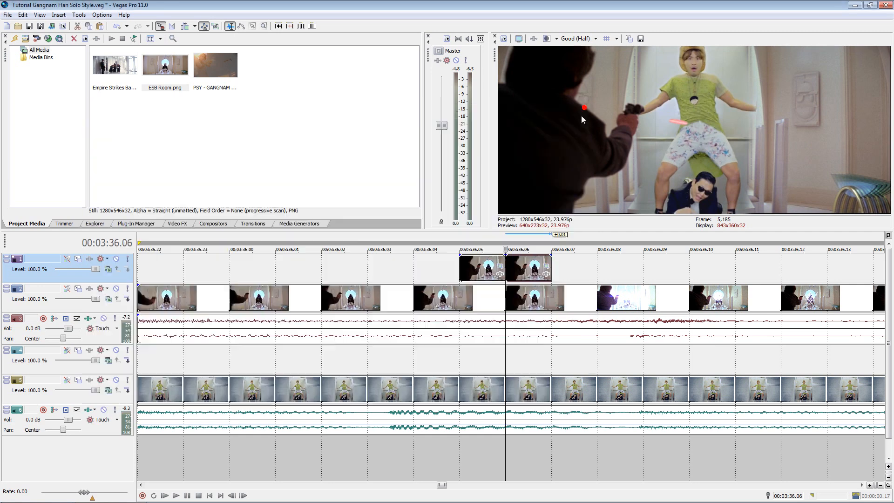
# - Place another copy of the one-frame laser clip directly after the second one on the top track, at 00:03:36.07
pyautogui.press('Left')
pyautogui.press('Right')
pyautogui.press('Left')
pyautogui.press('Right')
pyautogui.press('Right')
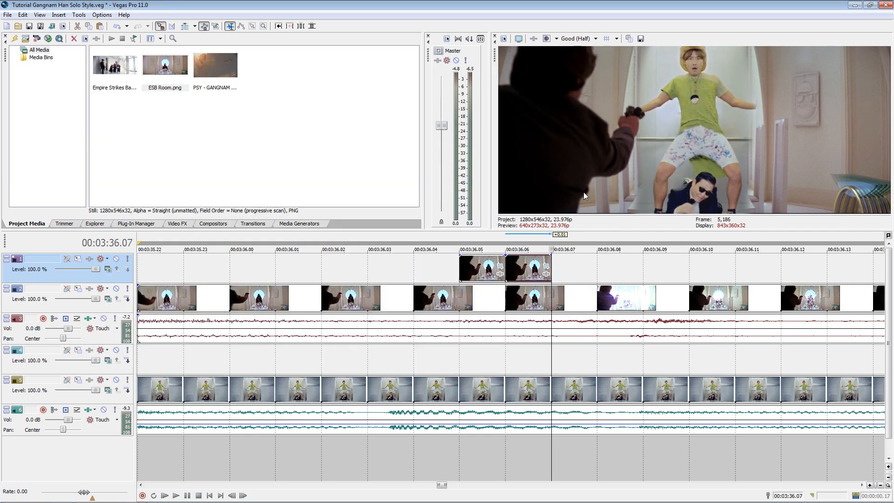
pyautogui.click(525, 265)
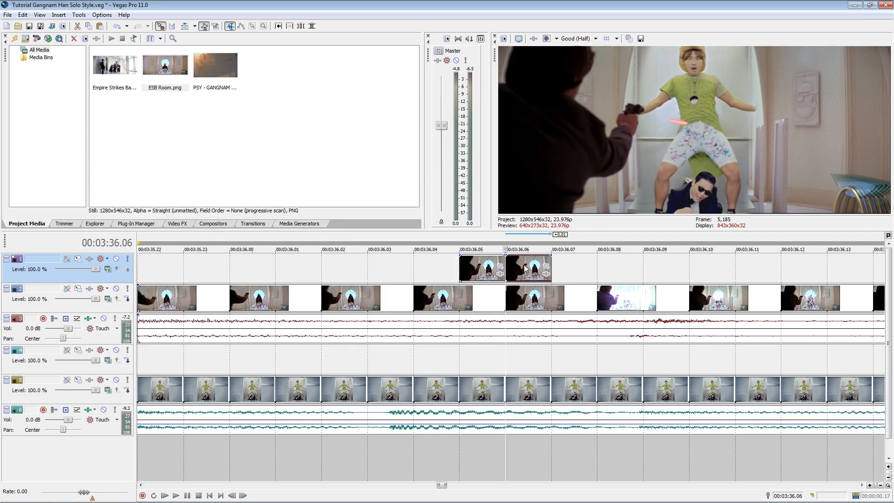
pyautogui.click(553, 267)
pyautogui.moveTo(560, 267); pyautogui.dragTo(592, 267)
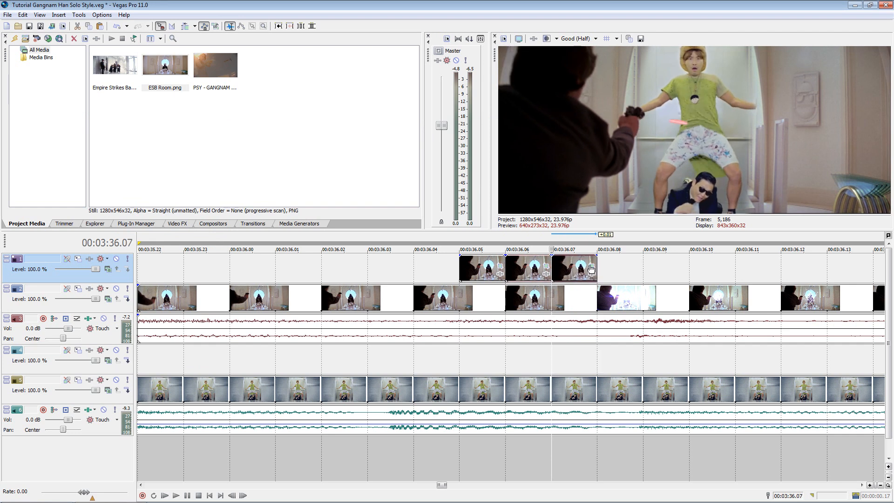
# - Reposition the third laser frame's crop so the bolt sits further along its path, and compare it with the preceding frame
pyautogui.click(592, 266)
pyautogui.click(135, 374)
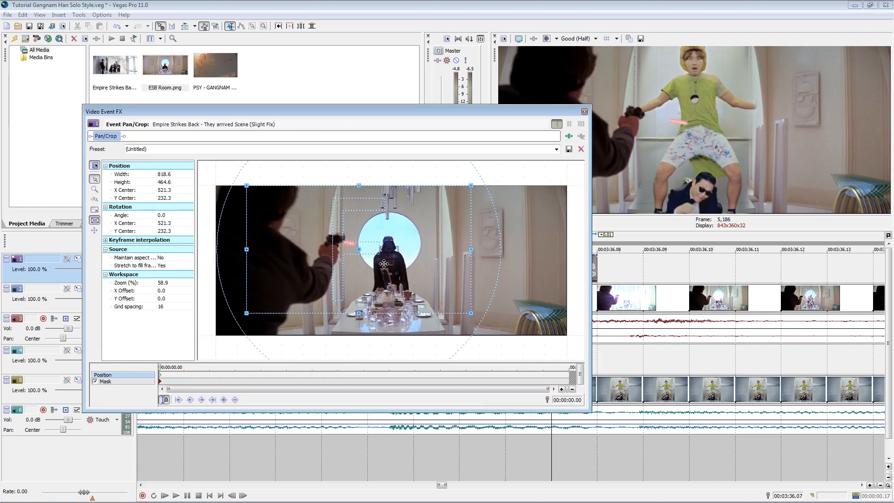
pyautogui.moveTo(365, 263); pyautogui.dragTo(388, 266)
pyautogui.click(584, 112)
pyautogui.press('Left')
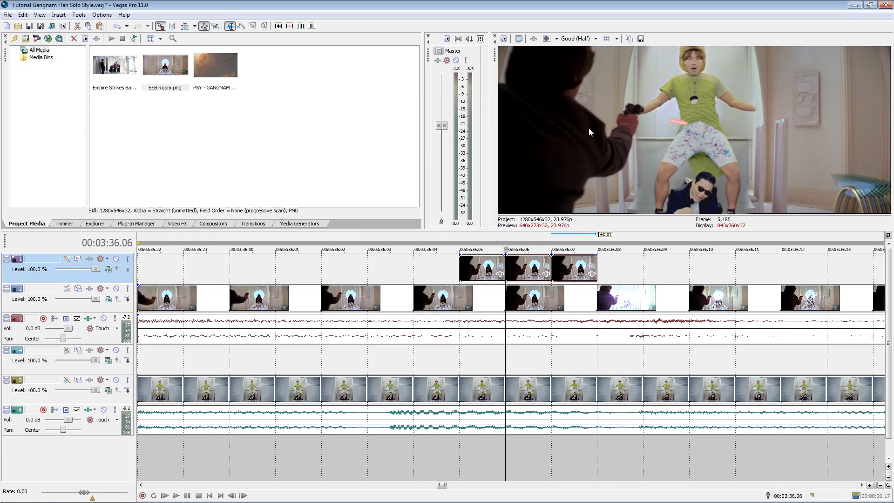
pyautogui.press('Right')
pyautogui.press('Left')
pyautogui.press('Right')
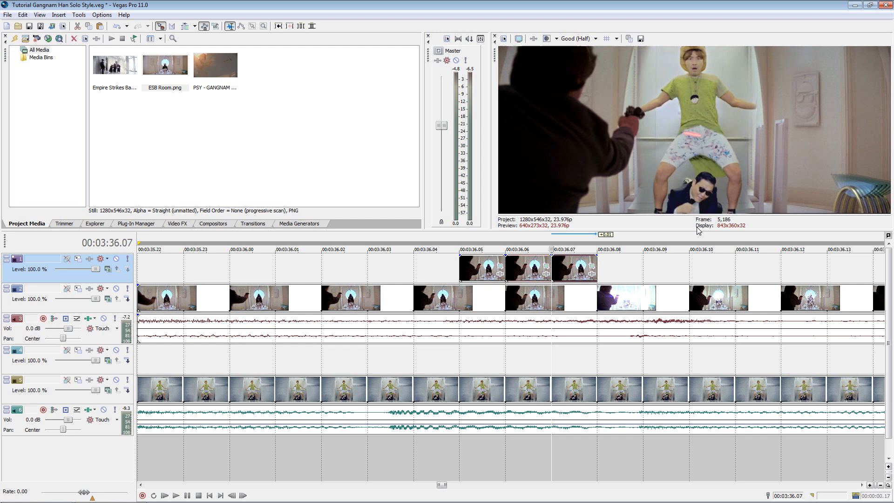
# - Move the second laser frame's crop center to about X 546.7, Y 223.8, and close the Pan/Crop window
pyautogui.press('Left')
pyautogui.click(546, 266)
pyautogui.click(129, 375)
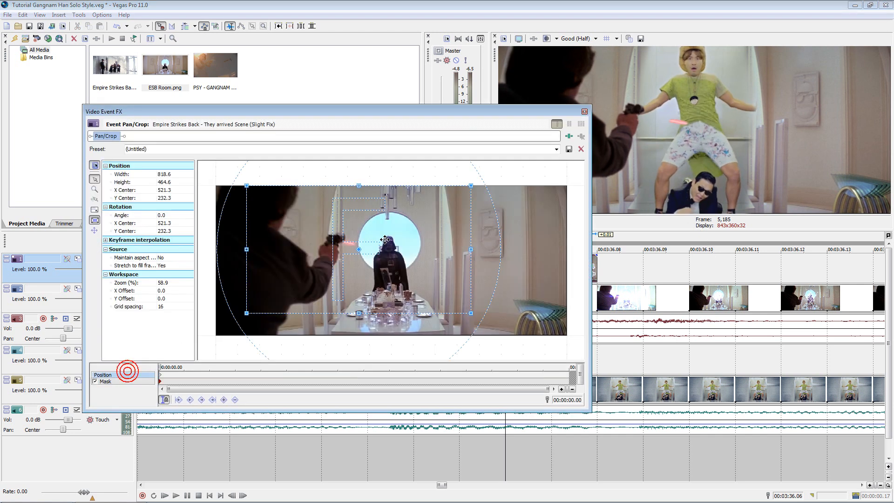
pyautogui.moveTo(345, 261); pyautogui.dragTo(351, 261)
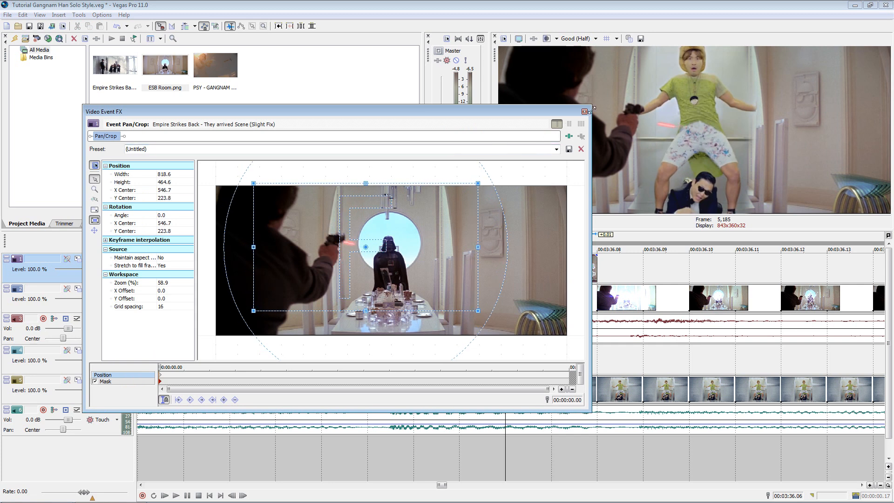
pyautogui.click(584, 111)
# - Step through the laser frames and play back the shot to examine the bolt's motion
pyautogui.press('Left')
pyautogui.press('Right')
pyautogui.press('Right')
pyautogui.scroll(-1, 516, 278)
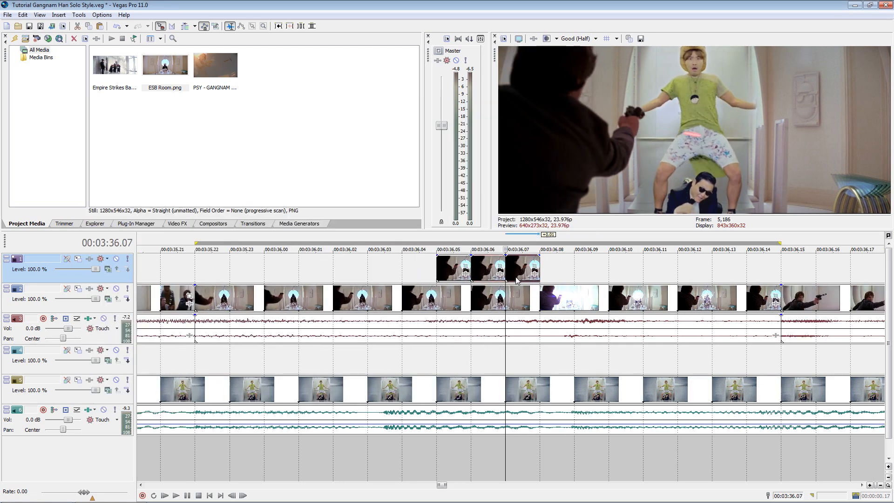
pyautogui.scroll(-2, 516, 278)
pyautogui.moveTo(386, 275); pyautogui.dragTo(587, 267)
pyautogui.press('space')
pyautogui.press('space')
# - Copy the one-frame muzzle flash at 00:03:36.08 from the main scene clip and paste it after the laser frames on the top track
pyautogui.click(520, 270)
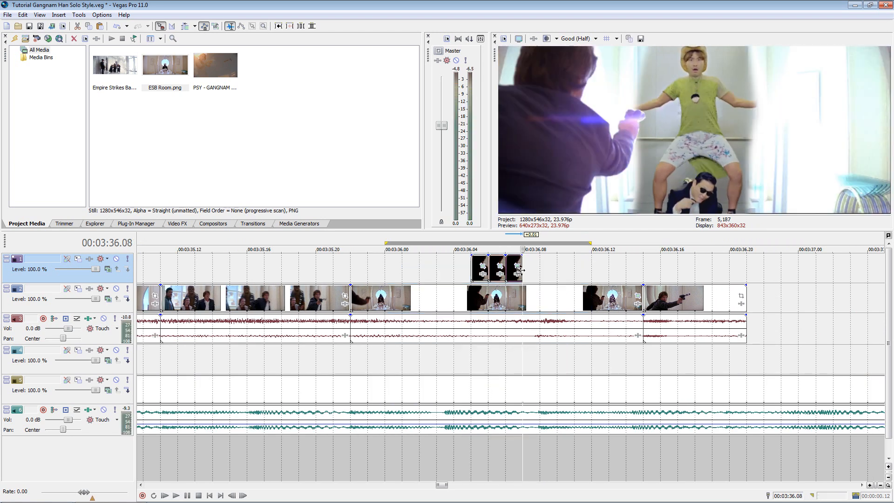
pyautogui.hotkey('shift', 'Right')
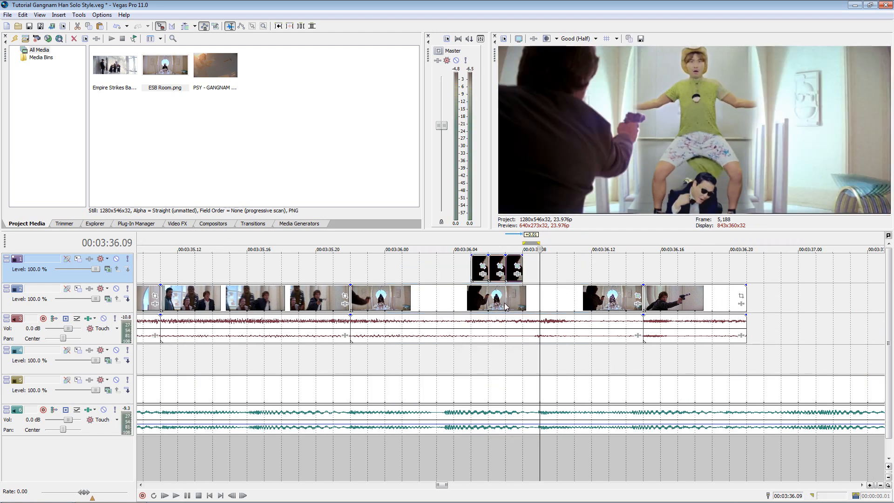
pyautogui.click(527, 294)
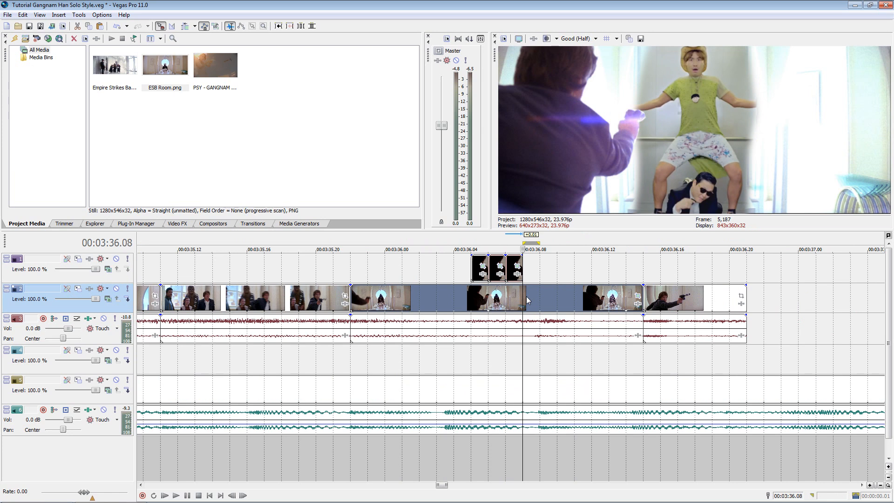
pyautogui.press('BackSpace')
pyautogui.click(527, 264)
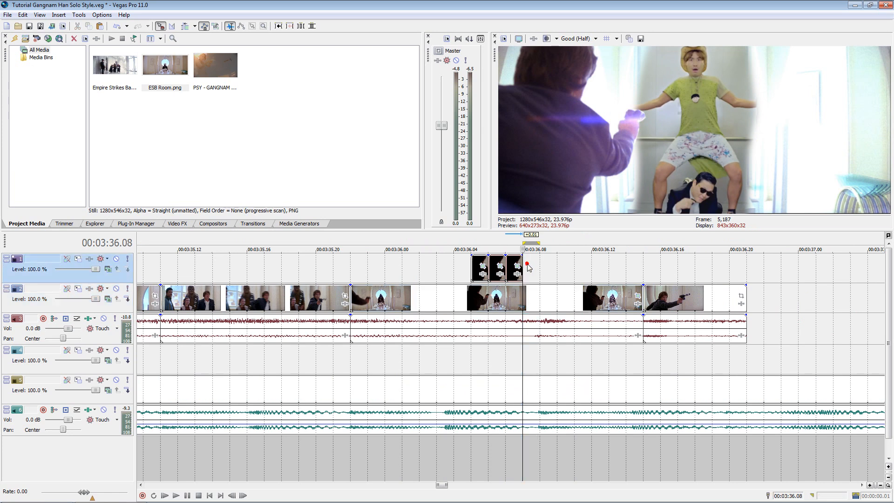
pyautogui.hotkey('ctrl', 'v')
# - Clear the existing Pan/Crop mask from the pasted flash frame and delete the mask keyframe at its end
pyautogui.click(527, 267)
pyautogui.click(535, 266)
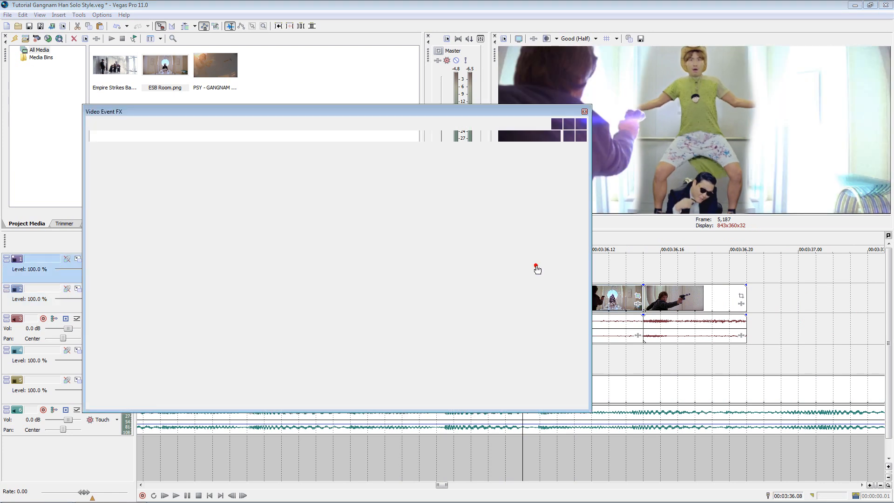
pyautogui.rightClick(342, 296)
pyautogui.moveTo(366, 331)
pyautogui.click(424, 374)
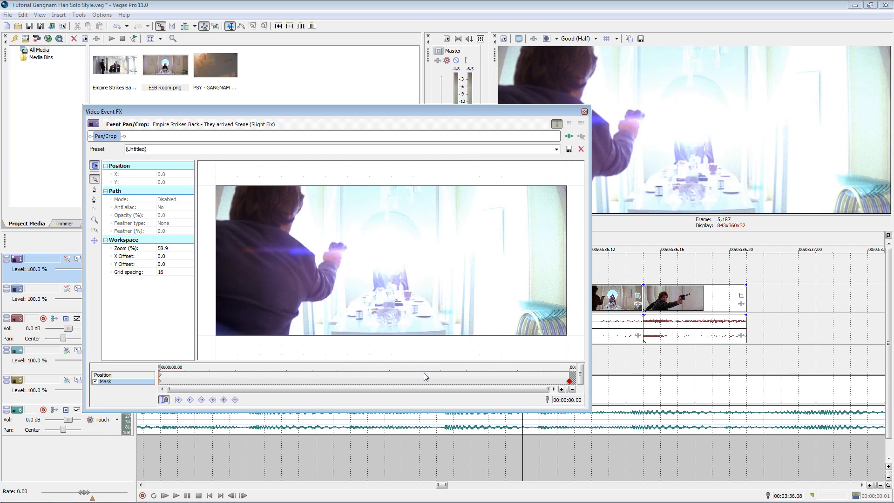
pyautogui.rightClick(568, 380)
pyautogui.click(596, 422)
pyautogui.rightClick(568, 381)
pyautogui.click(600, 421)
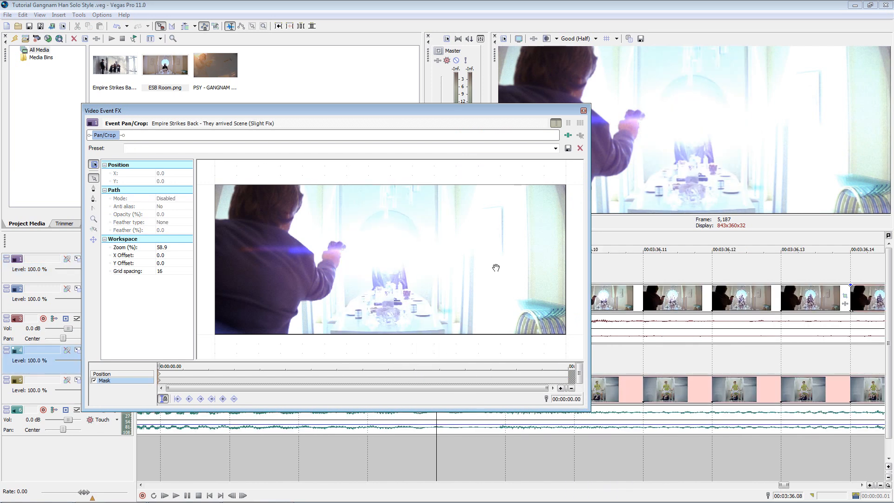
# - Draw a closed four-point mask around the bright doorway area beside Han's hand in the flash frame
pyautogui.click(94, 188)
pyautogui.click(370, 181)
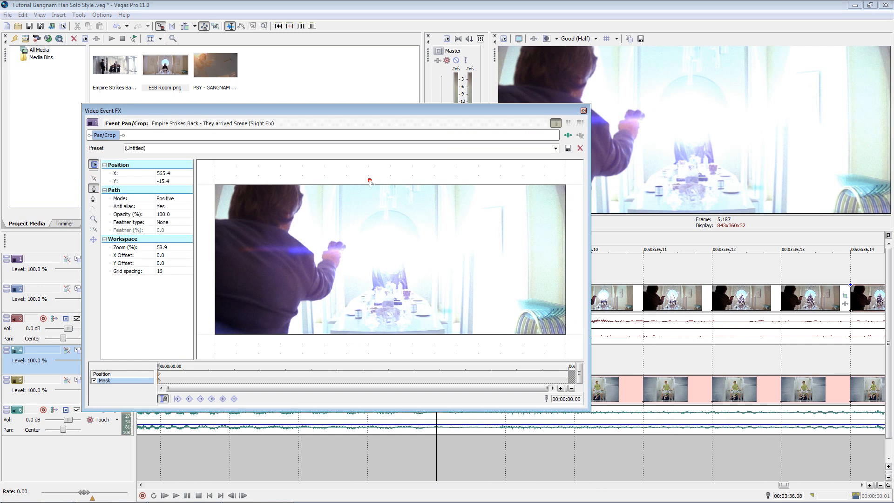
pyautogui.click(356, 296)
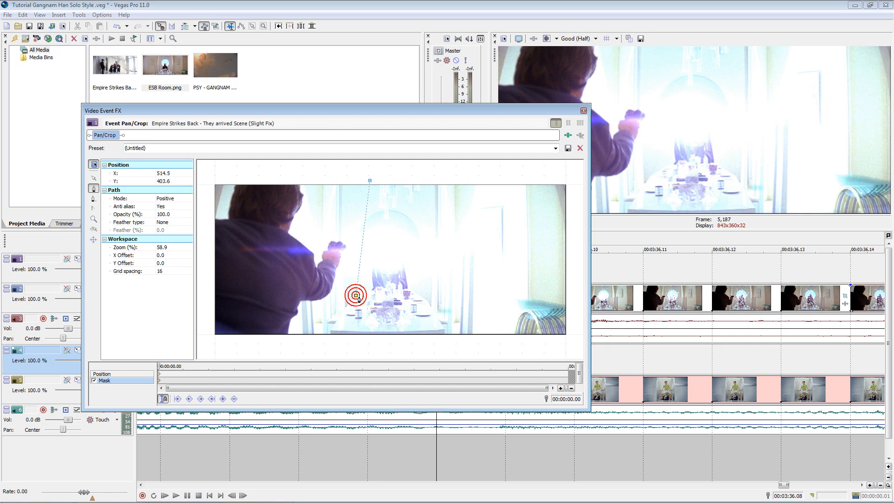
pyautogui.click(496, 307)
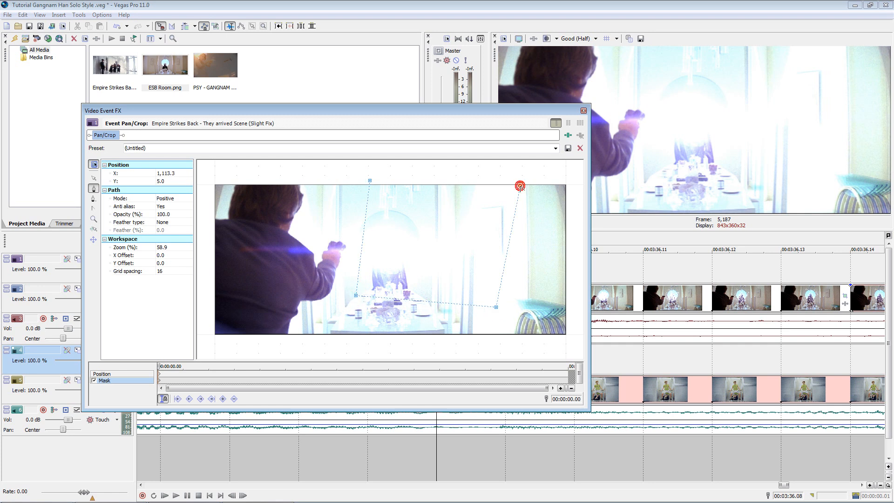
pyautogui.click(370, 180)
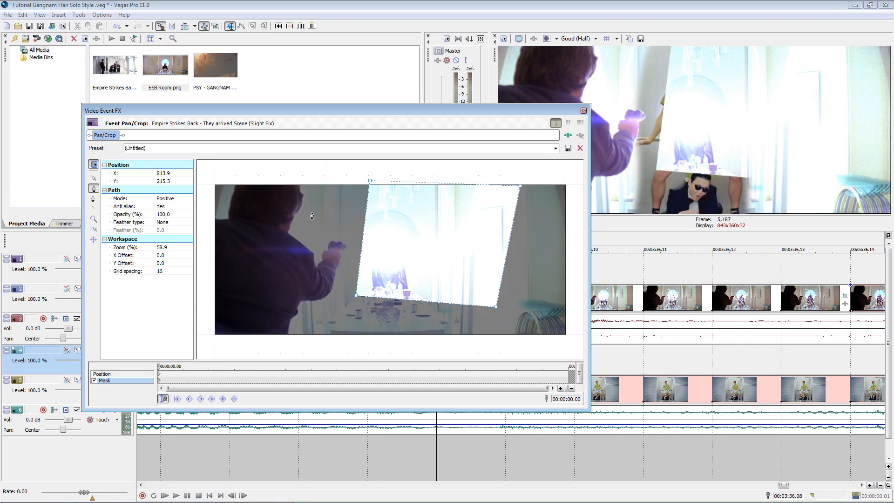
# - Set Maintain aspect ratio to No and resize the flash frame's crop to about 516.6 by 347.5, centered near X 721.4, Y 221.3
pyautogui.click(118, 374)
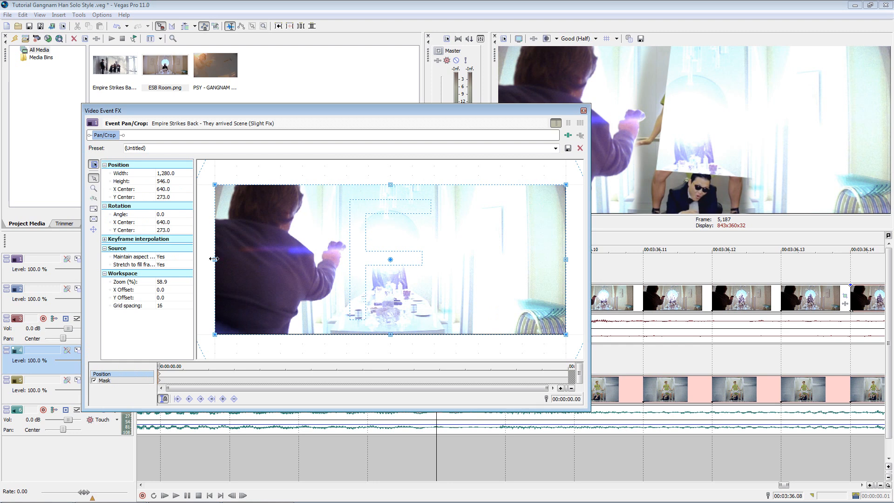
pyautogui.moveTo(214, 259); pyautogui.dragTo(340, 259)
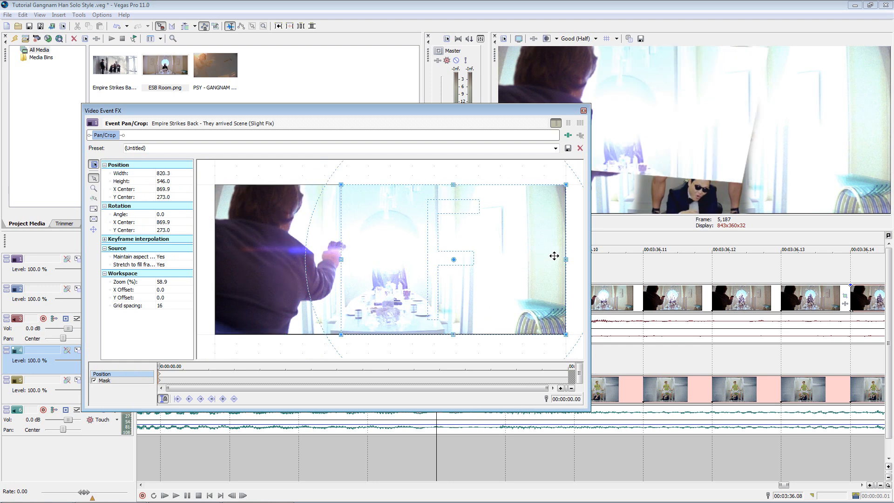
pyautogui.moveTo(566, 259); pyautogui.dragTo(482, 259)
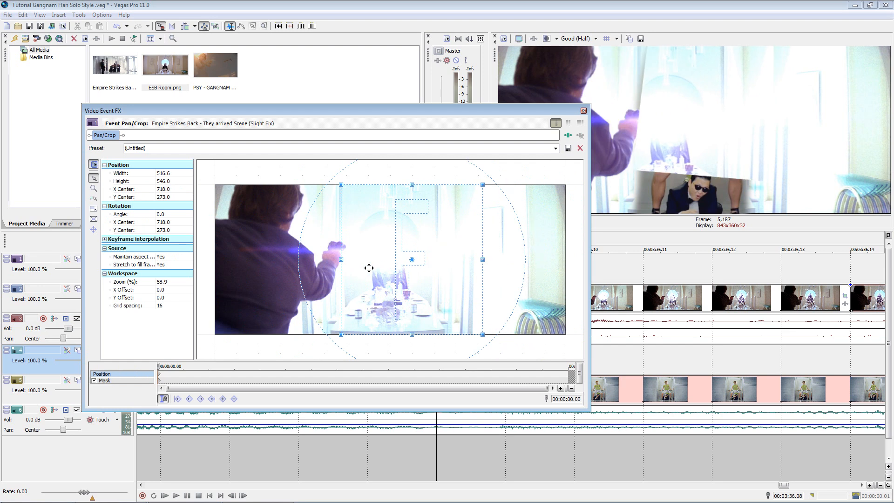
pyautogui.moveTo(413, 334); pyautogui.dragTo(429, 300)
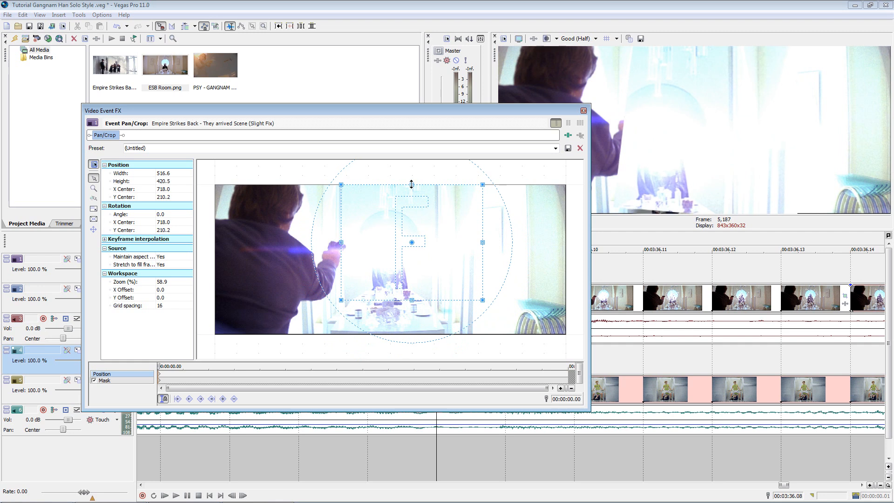
pyautogui.moveTo(412, 184); pyautogui.dragTo(411, 198)
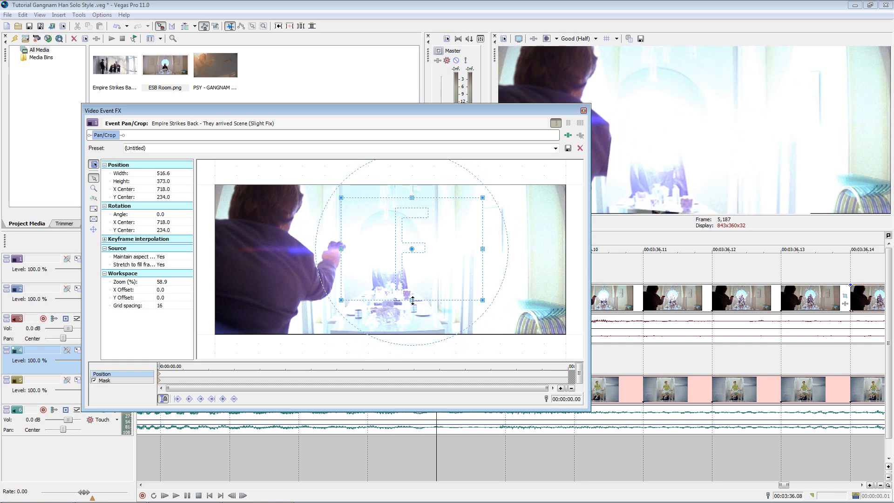
pyautogui.moveTo(412, 300); pyautogui.dragTo(424, 293)
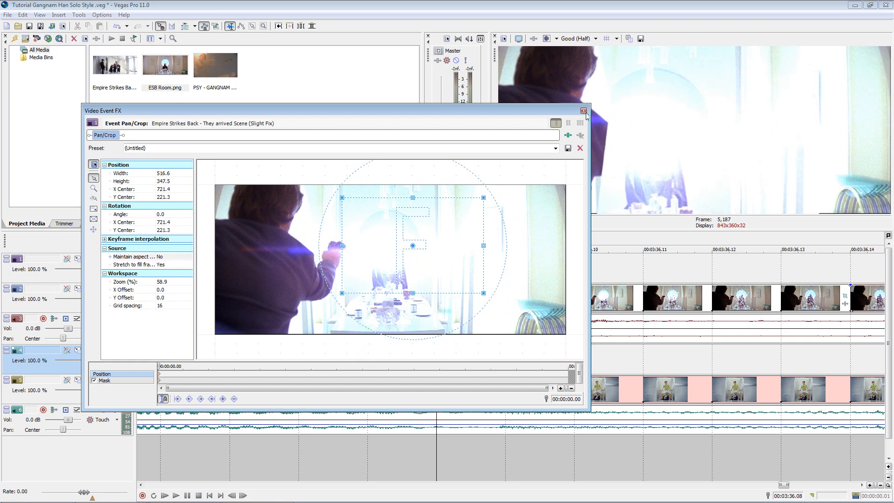
pyautogui.click(583, 110)
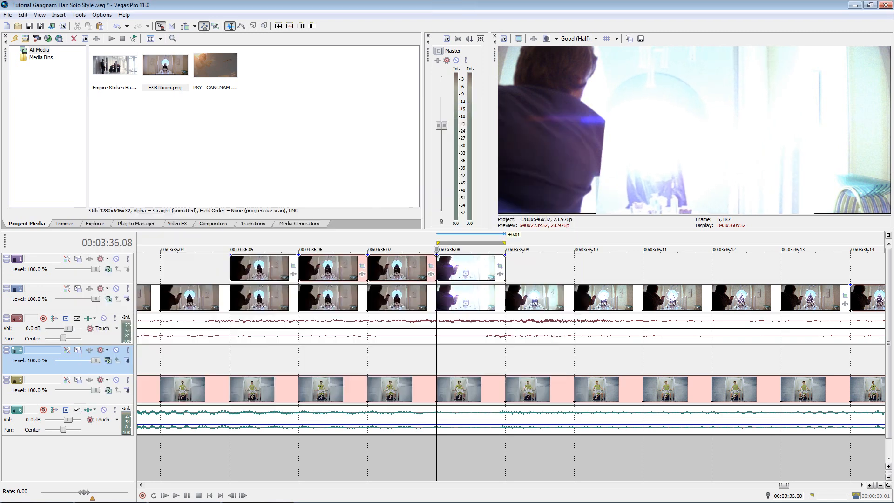
# - Lower the flash frame's opacity to about 87% and move it onto a new video track above the laser frames
pyautogui.moveTo(463, 257); pyautogui.dragTo(462, 263)
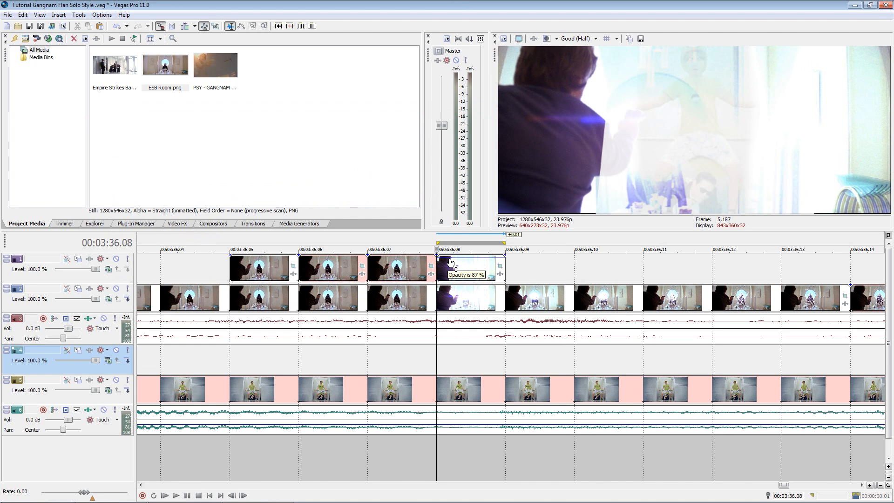
pyautogui.rightClick(46, 278)
pyautogui.click(50, 295)
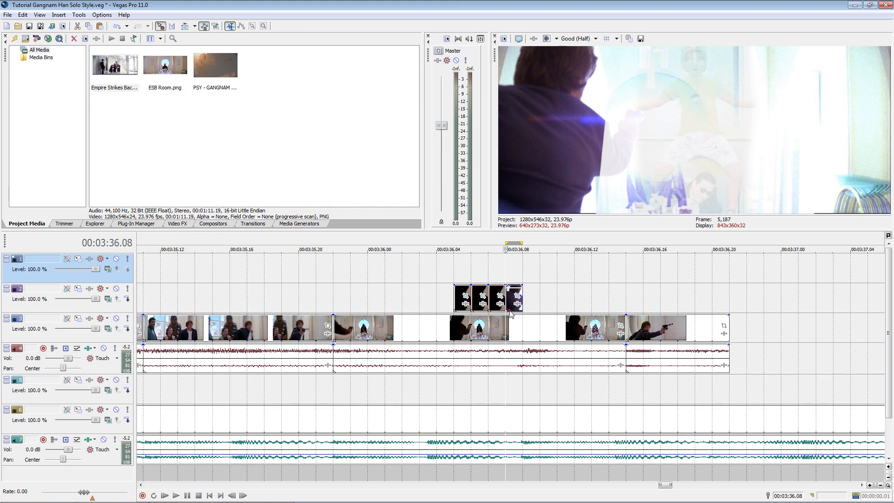
pyautogui.click(510, 305)
pyautogui.moveTo(512, 279); pyautogui.dragTo(514, 278)
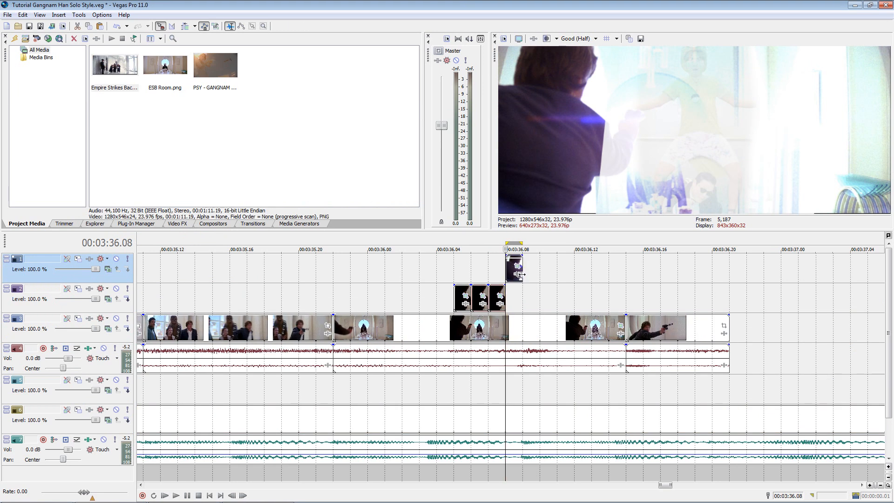
# - Paste four copies of the flash frame back to back after it on the new top track
pyautogui.hotkey('ctrl', 'v')
pyautogui.hotkey('ctrl', 'v')
pyautogui.hotkey('ctrl', 'v')
pyautogui.hotkey('ctrl', 'v')
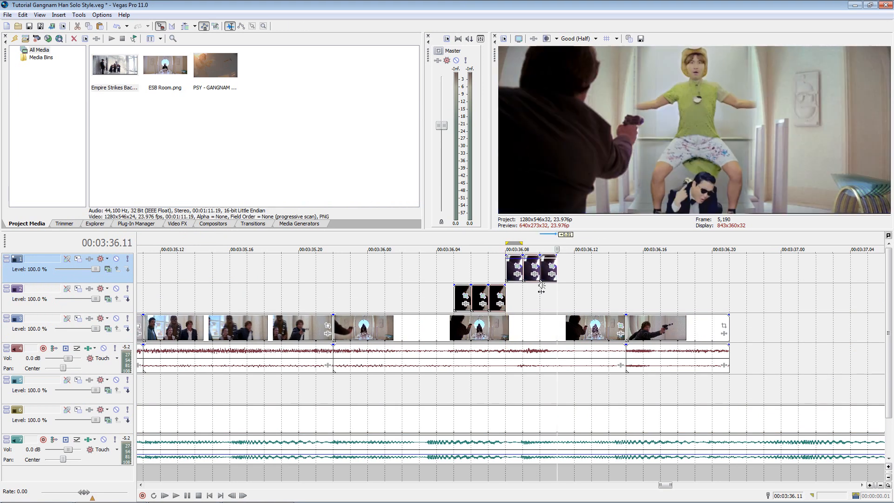
# - Lower the opacity of the flash copies progressively so the flash fades out, and step back through the frames to 00:03:36.08
pyautogui.click(526, 289)
pyautogui.press('Left')
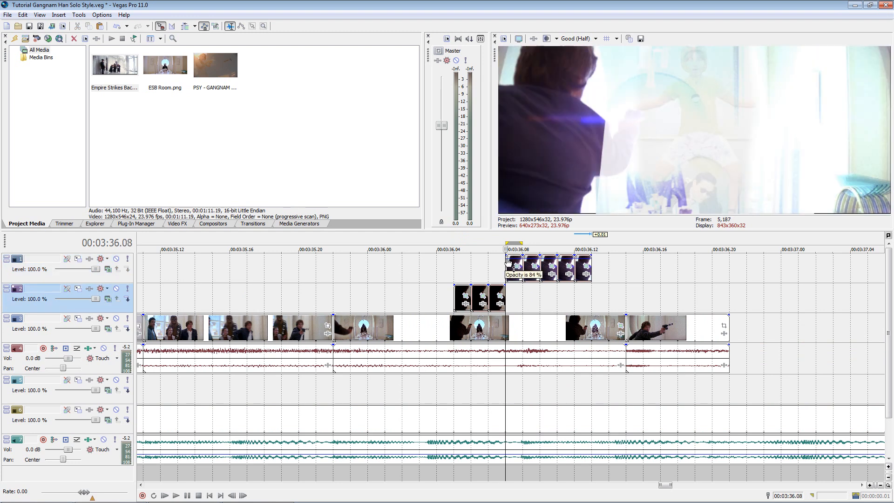
pyautogui.press('Right')
pyautogui.moveTo(531, 258); pyautogui.dragTo(488, 271)
pyautogui.press('Right')
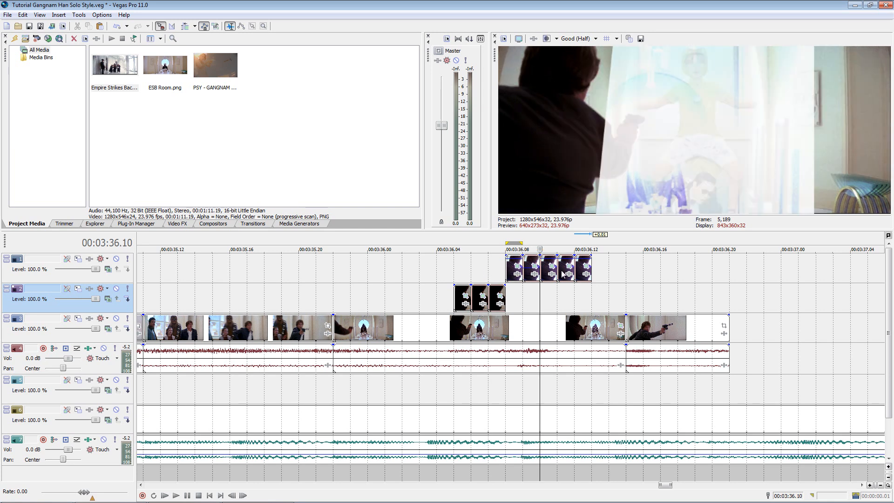
pyautogui.moveTo(552, 258); pyautogui.dragTo(586, 258)
pyautogui.press('Right')
pyautogui.press('Right')
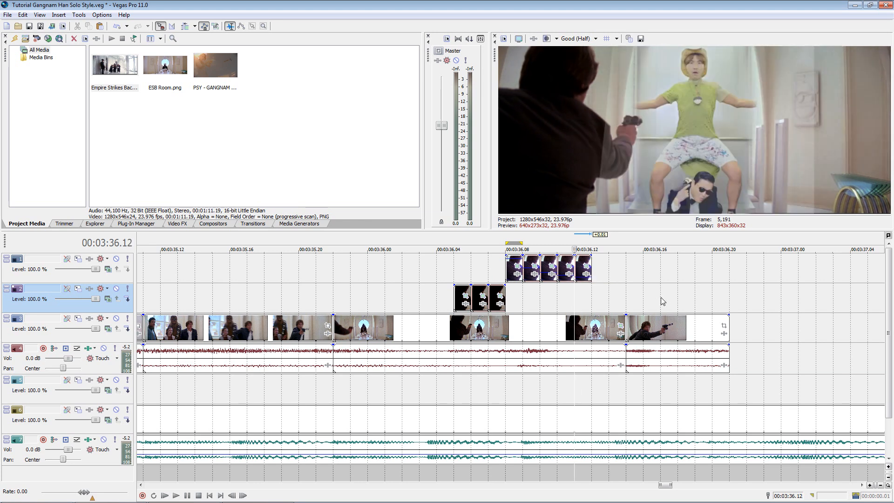
pyautogui.press('Left')
pyautogui.press('Left')
pyautogui.press('Left')
pyautogui.press('Left')
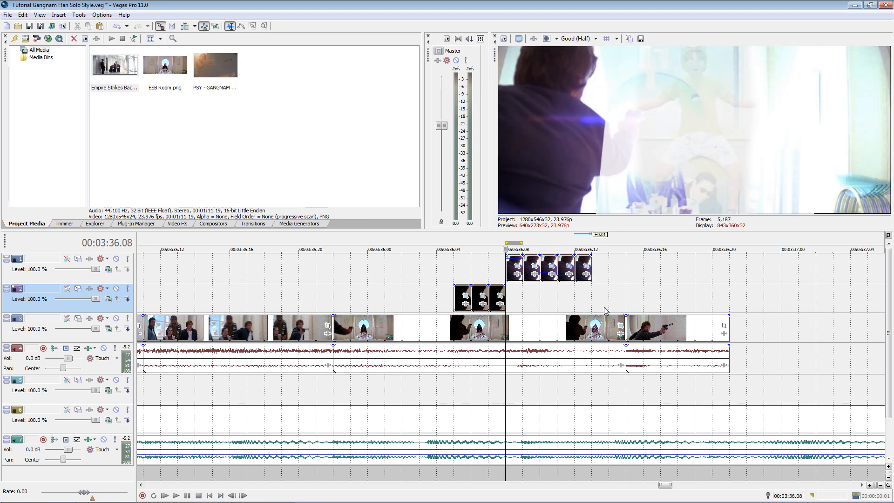
# - Step through the flash frames and move the flash track below the main scene track
pyautogui.press('Right')
pyautogui.press('Right')
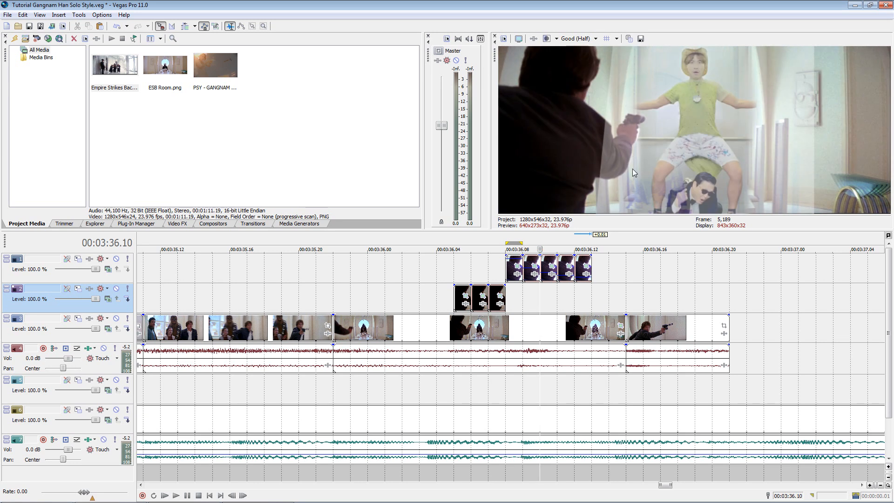
pyautogui.moveTo(42, 279); pyautogui.dragTo(52, 336)
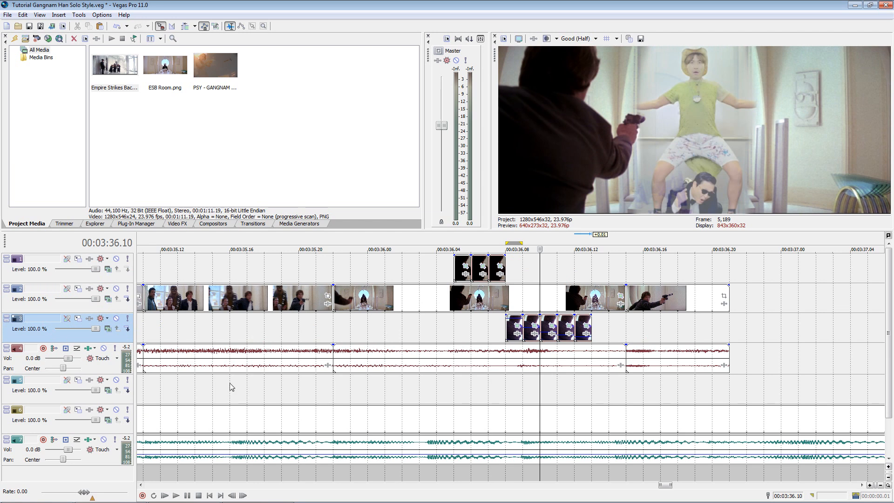
pyautogui.press('Right')
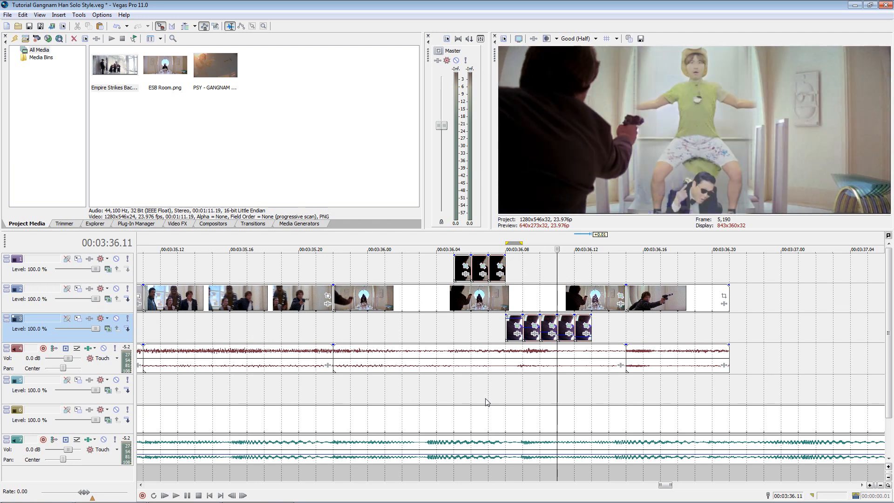
# - Trim one frame off the end of the main scene's doorway clip so that it ends at 00:03:36.14
pyautogui.press('Up')
pyautogui.press('Right')
pyautogui.press('Right')
pyautogui.press('Right')
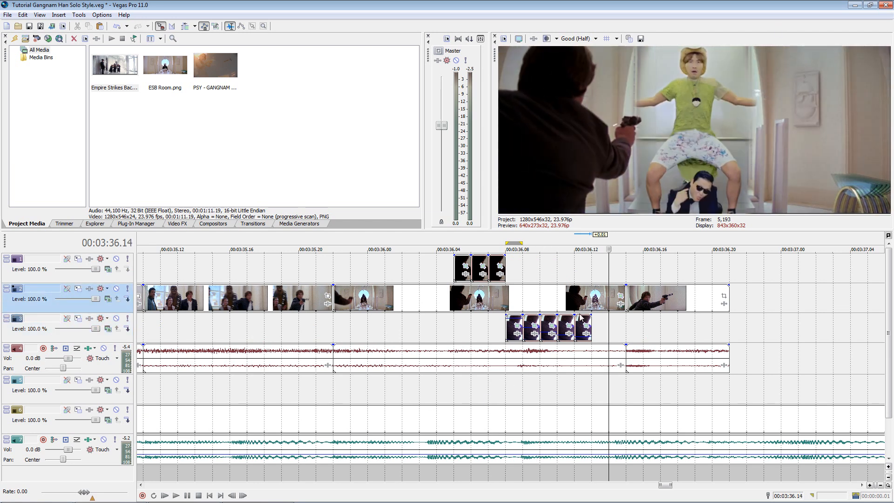
pyautogui.moveTo(625, 289); pyautogui.dragTo(608, 289)
pyautogui.click(591, 273)
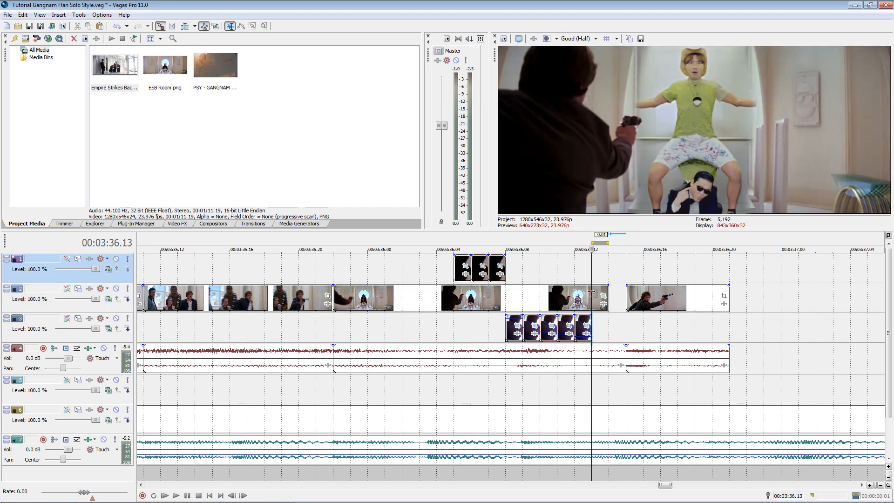
# - Select the doorway clip's last frame and paste a single-frame copy into the gap at 00:03:36.14
pyautogui.click(592, 295)
pyautogui.hotkey('shift', 'Right')
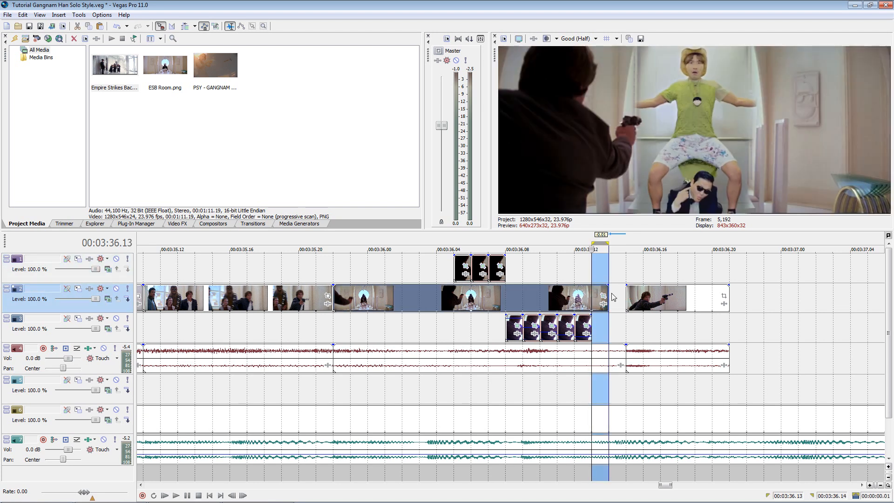
pyautogui.click(613, 297)
pyautogui.hotkey('ctrl', 'v')
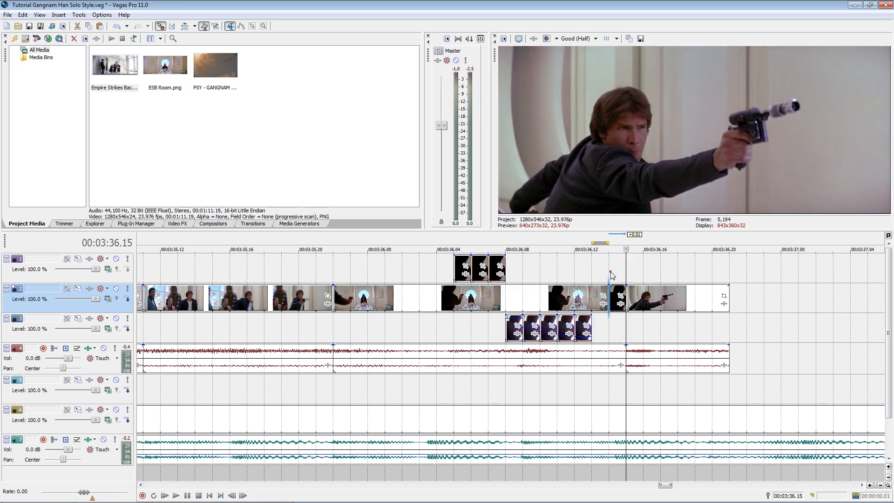
# - Insert a new video track above the laser track and paste the copied scene frame on it at 00:03:36.08
pyautogui.click(611, 273)
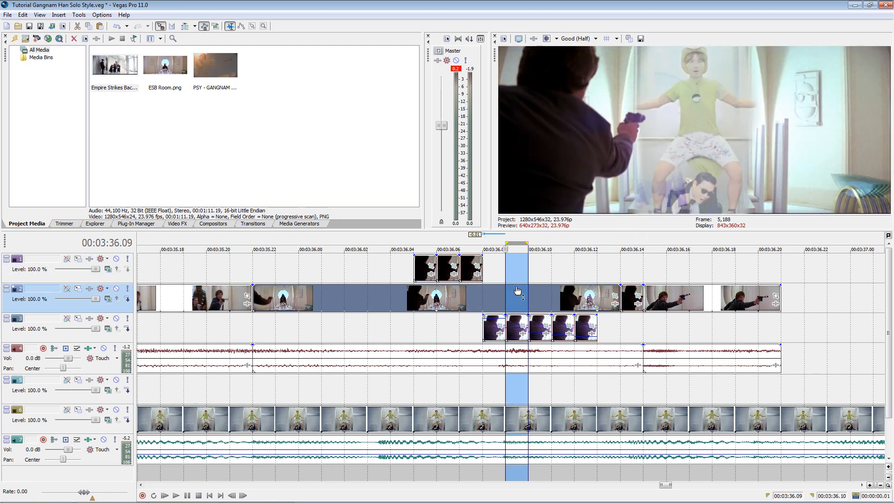
pyautogui.click(510, 278)
pyautogui.rightClick(37, 277)
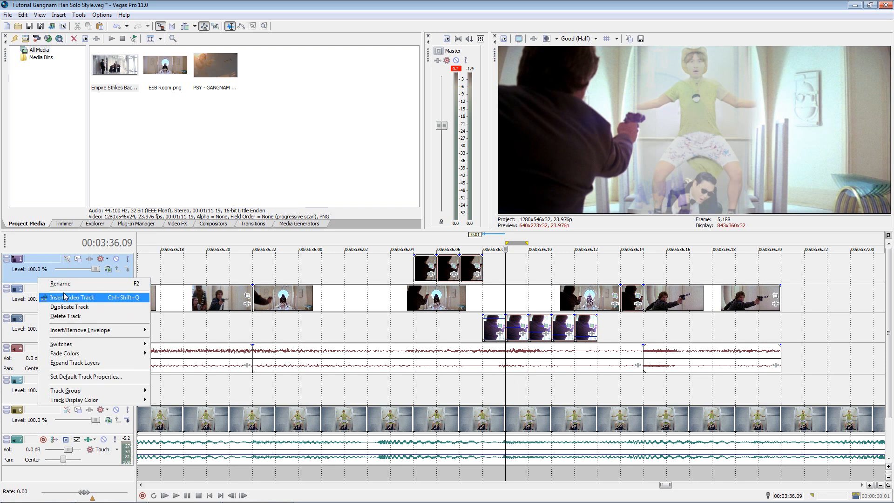
pyautogui.click(65, 292)
pyautogui.click(481, 267)
pyautogui.hotkey('ctrl', 'v')
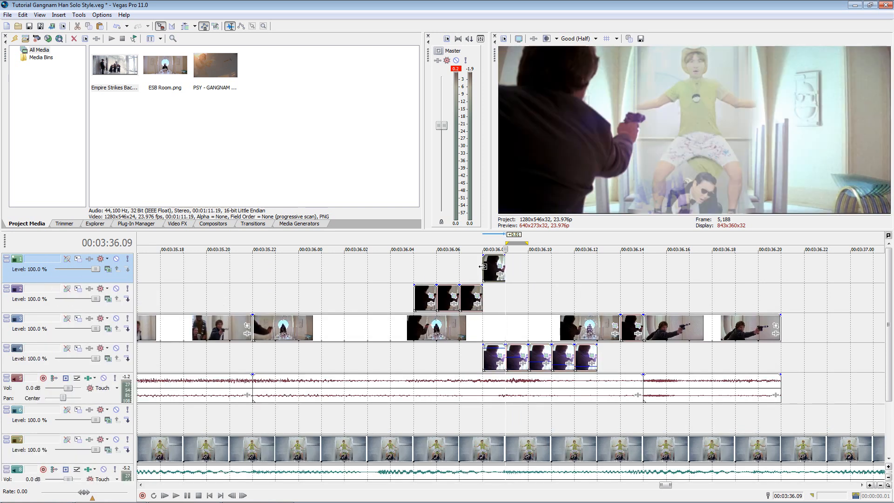
# - In the pasted frame's Event Pan/Crop, delete the ending mask keyframe and clear the existing doorway and gun mask paths
pyautogui.click(501, 267)
pyautogui.rightClick(530, 340)
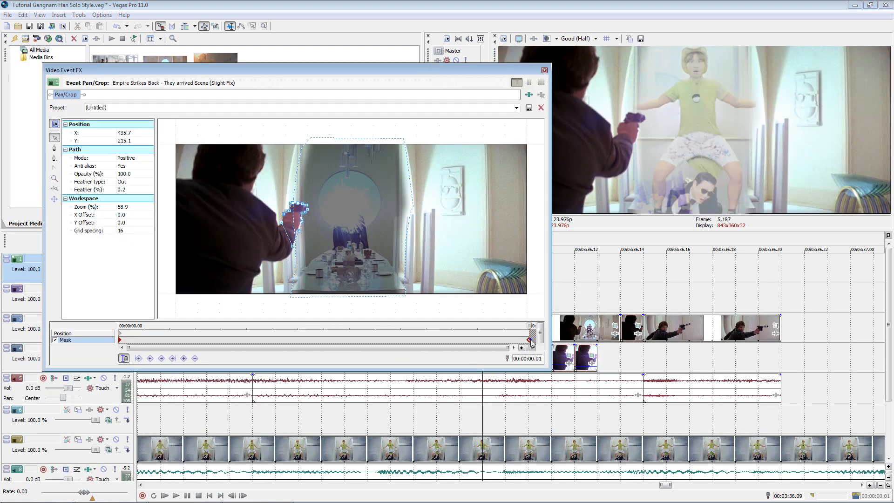
pyautogui.click(557, 383)
pyautogui.click(121, 340)
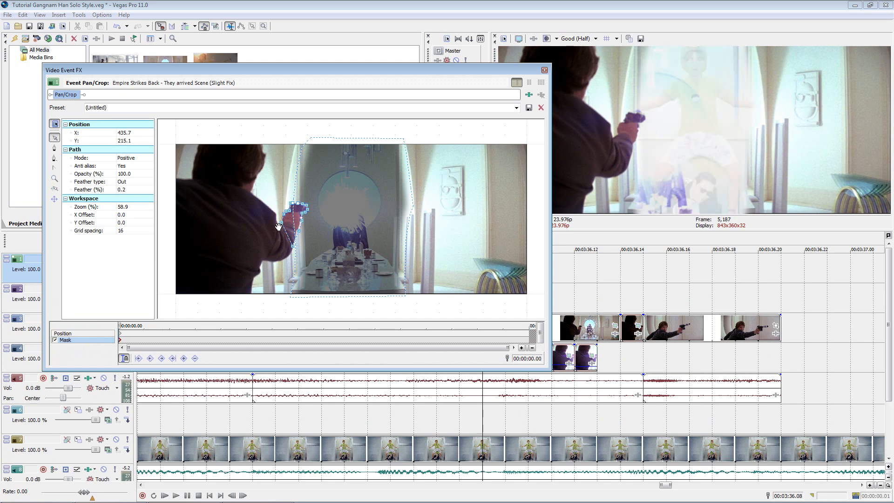
pyautogui.rightClick(279, 226)
pyautogui.moveTo(315, 262)
pyautogui.click(364, 310)
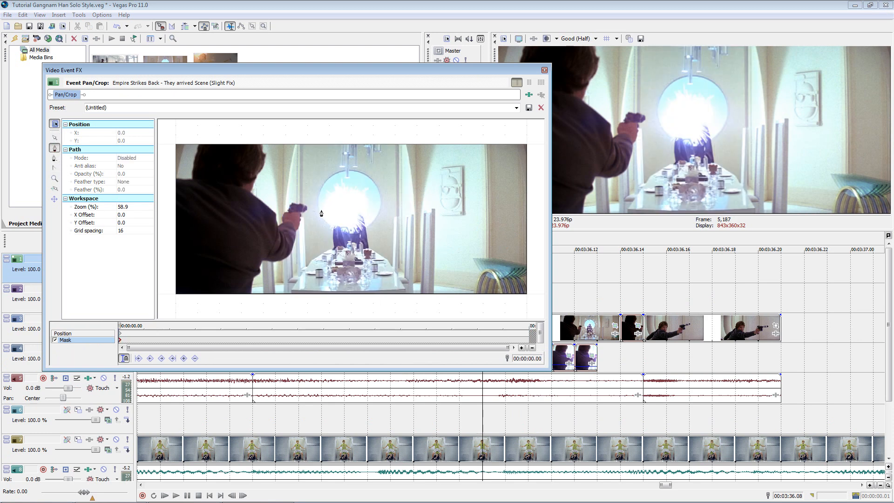
# - Draw a closed mask around the white impact burst in front of the round window
pyautogui.click(321, 211)
pyautogui.click(329, 193)
pyautogui.click(365, 192)
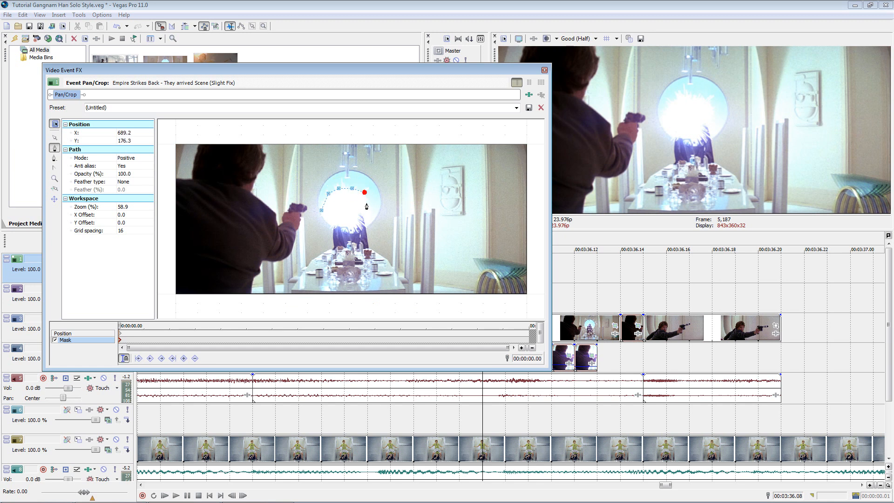
pyautogui.click(362, 227)
pyautogui.click(351, 234)
pyautogui.click(322, 214)
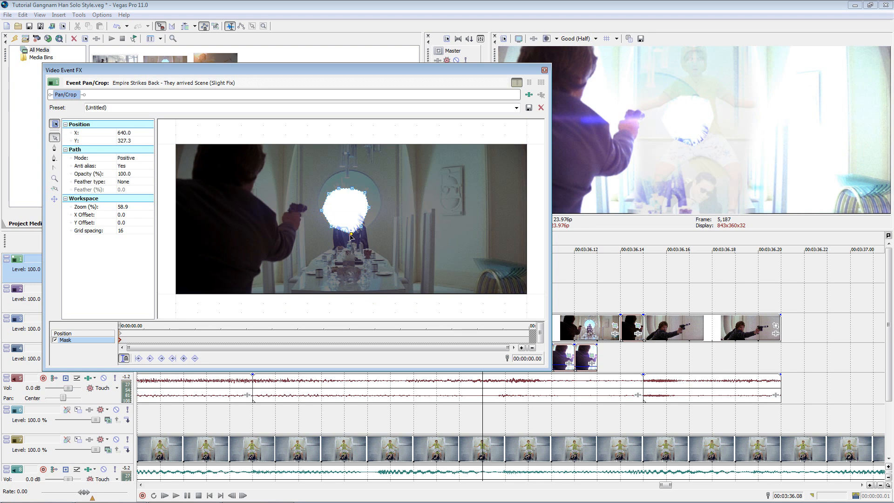
# - Set the burst mask's feather type to Out with 4.0% feathering and close the Pan/Crop settings
pyautogui.click(124, 181)
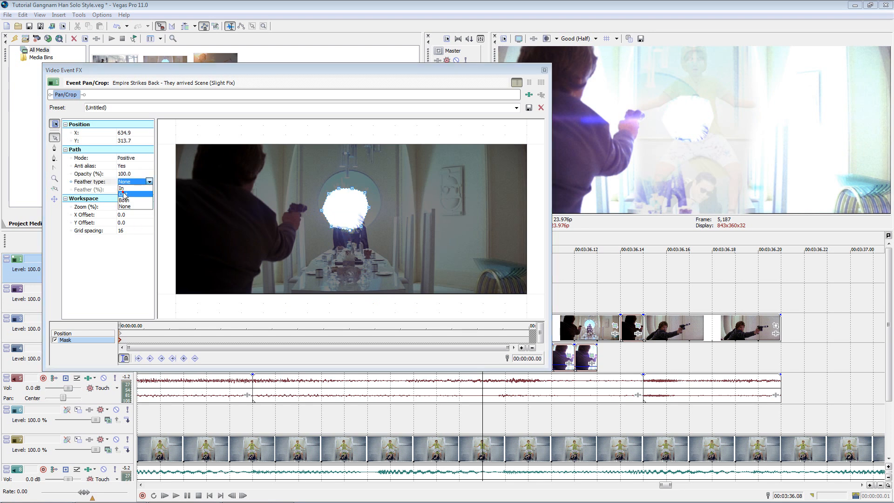
pyautogui.click(129, 190)
pyautogui.press('Return')
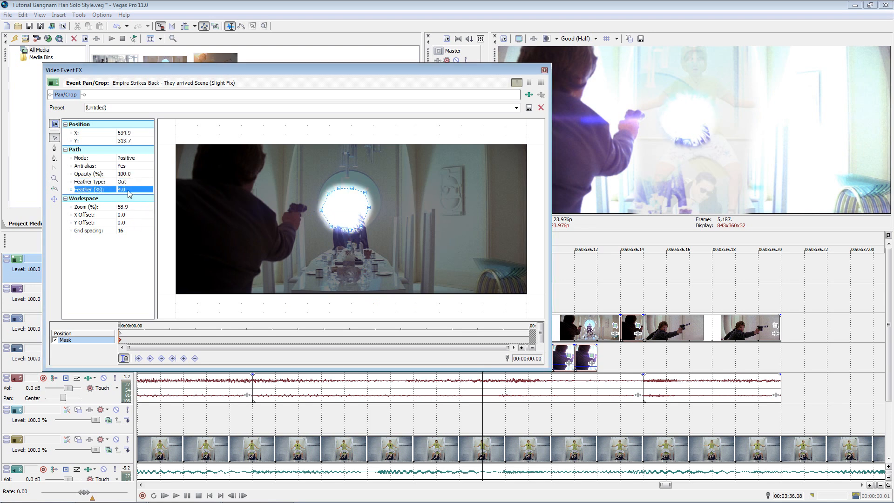
pyautogui.click(376, 246)
pyautogui.click(545, 70)
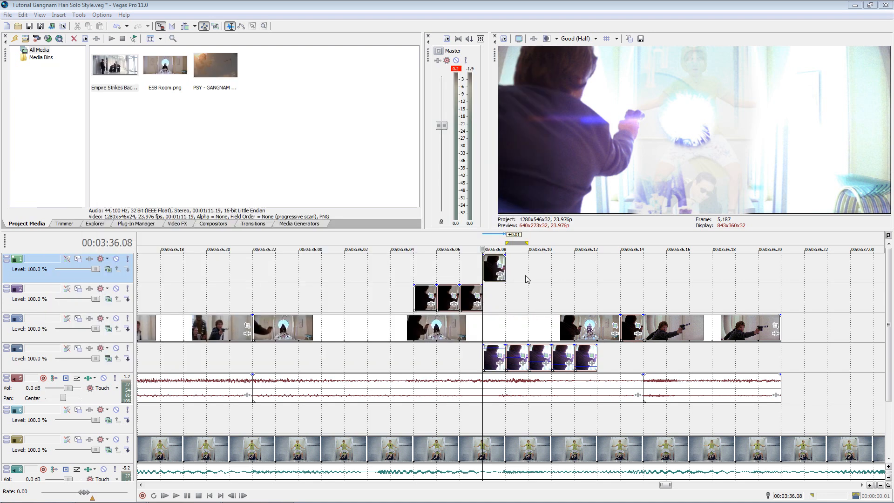
# - Lower the opacity of the masked burst frame on the top track and open its event options
pyautogui.moveTo(505, 268); pyautogui.dragTo(487, 271)
pyautogui.press('Left')
pyautogui.press('Left')
pyautogui.press('Left')
pyautogui.press('Left')
pyautogui.rightClick(496, 270)
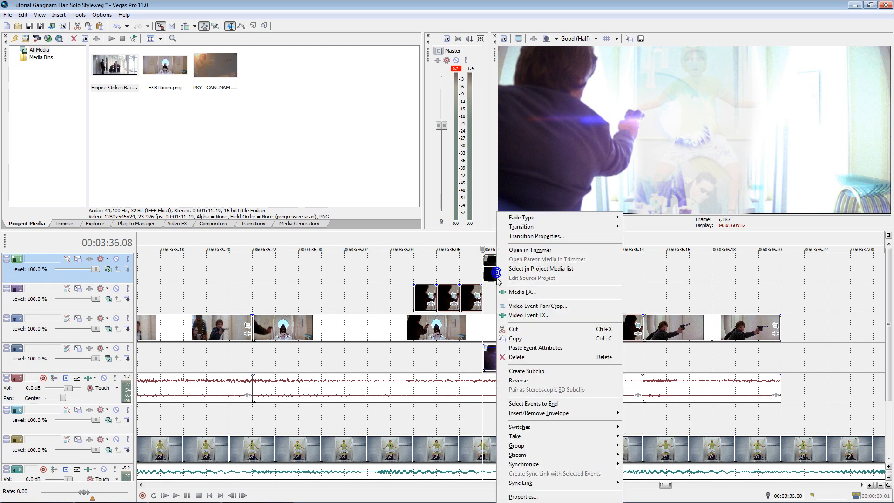
# - Shift the first track's masked flash event in its Pan/Crop settings to about X center 599.3, Y center 211.9
pyautogui.click(557, 307)
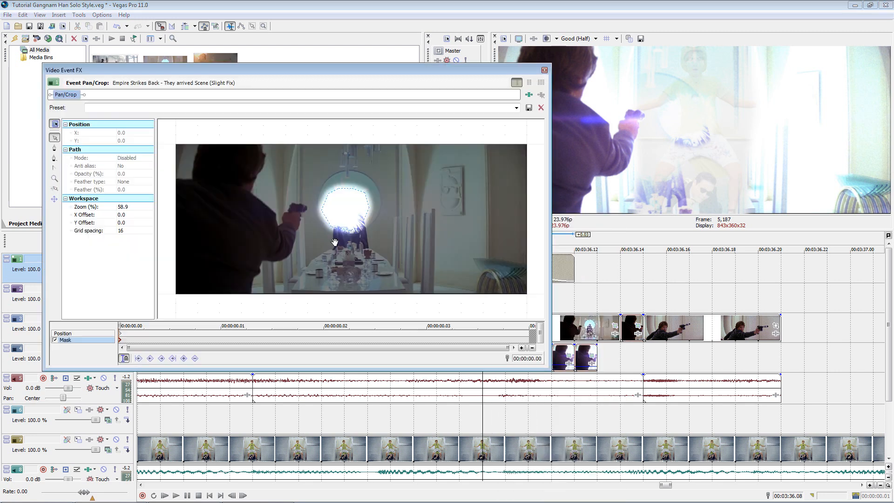
pyautogui.click(70, 333)
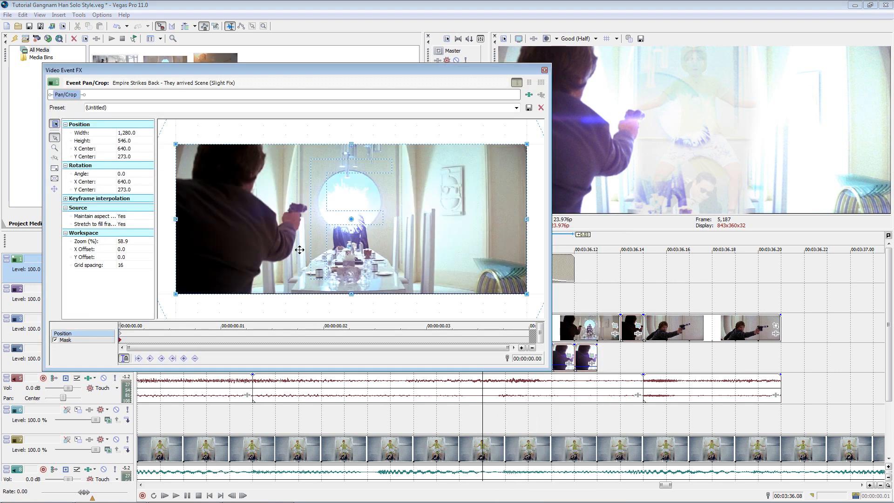
pyautogui.moveTo(326, 235); pyautogui.dragTo(313, 218)
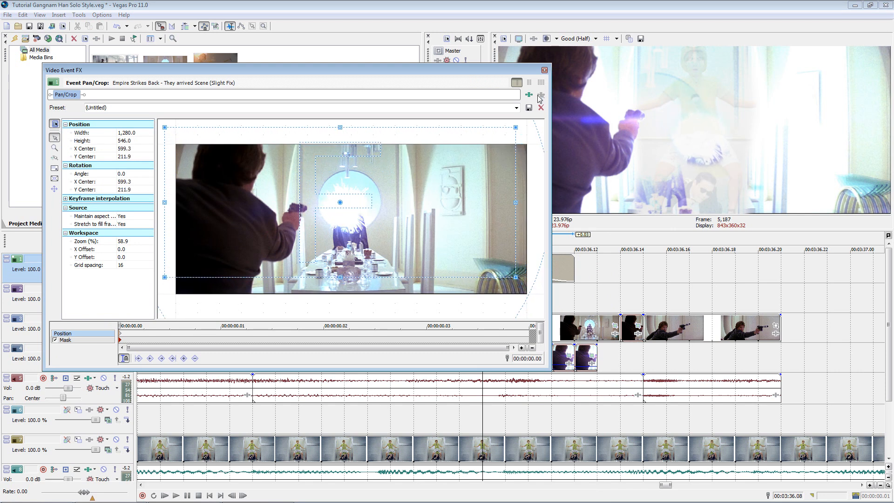
pyautogui.click(544, 70)
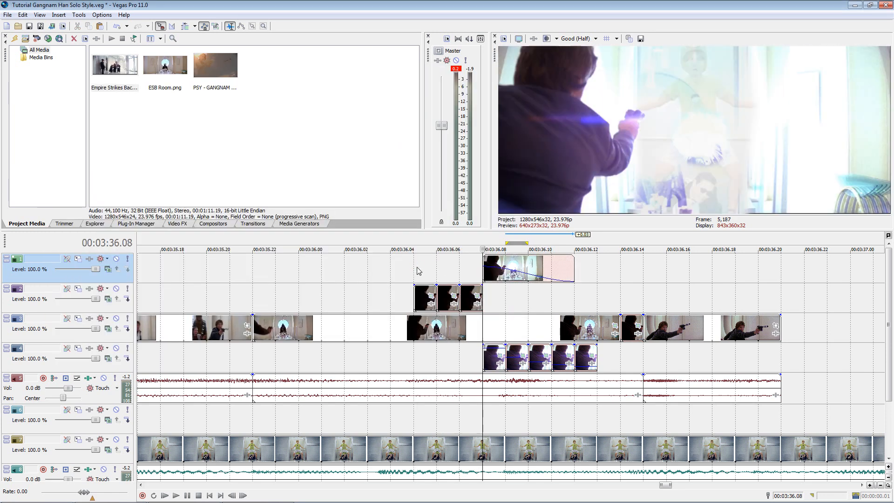
# - Copy the last laser bolt event before the flash on the second track and paste it at 00:03:36.09
pyautogui.press('Right')
pyautogui.press('Right')
pyautogui.press('Right')
pyautogui.press('Right')
pyautogui.click(339, 299)
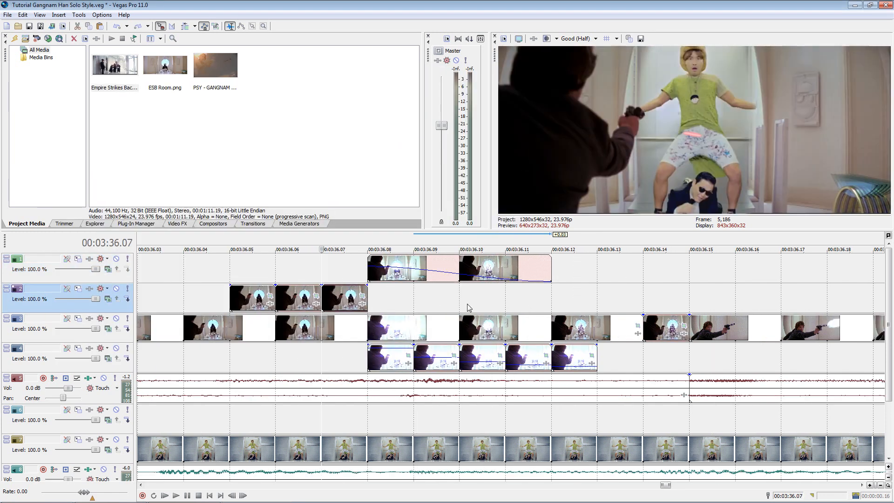
pyautogui.click(411, 300)
pyautogui.hotkey('ctrl', 'v')
# - Flip the pasted laser event horizontally in Pan/Crop and set its frame to about -530.2 wide, centered at 521.3, 184.8
pyautogui.click(454, 296)
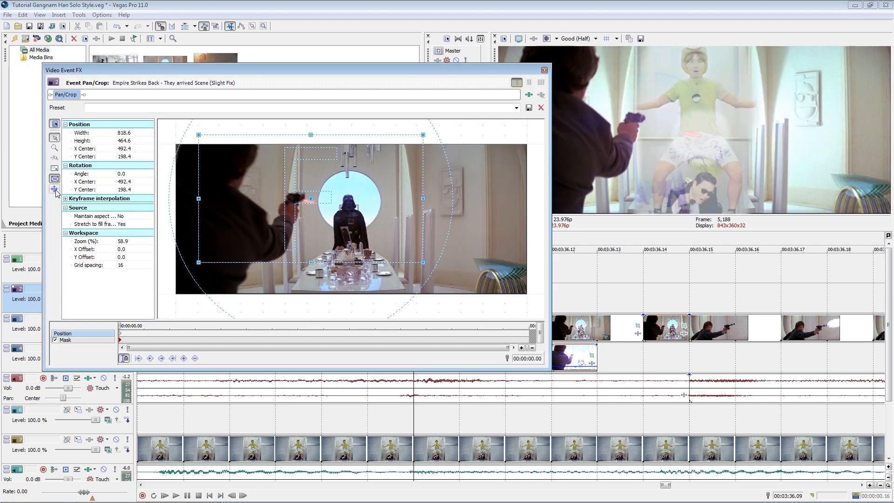
pyautogui.rightClick(281, 199)
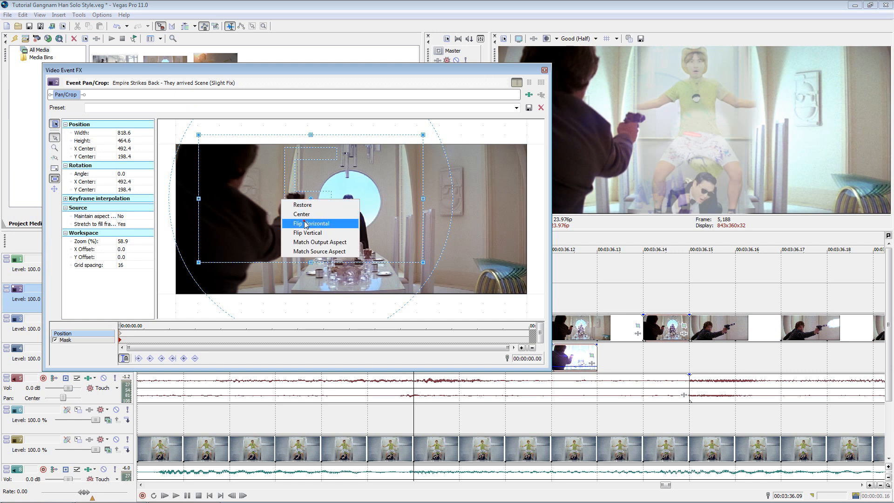
pyautogui.click(306, 225)
pyautogui.moveTo(199, 199); pyautogui.dragTo(238, 193)
pyautogui.moveTo(328, 197); pyautogui.dragTo(337, 193)
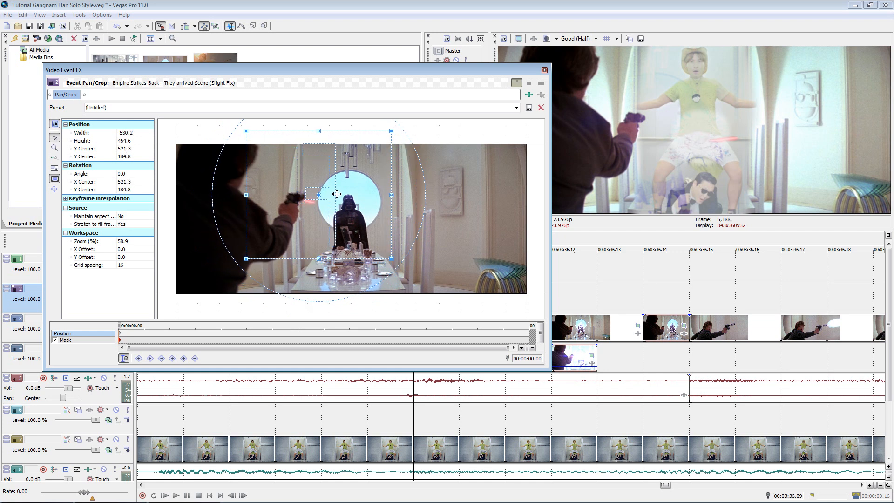
pyautogui.click(544, 70)
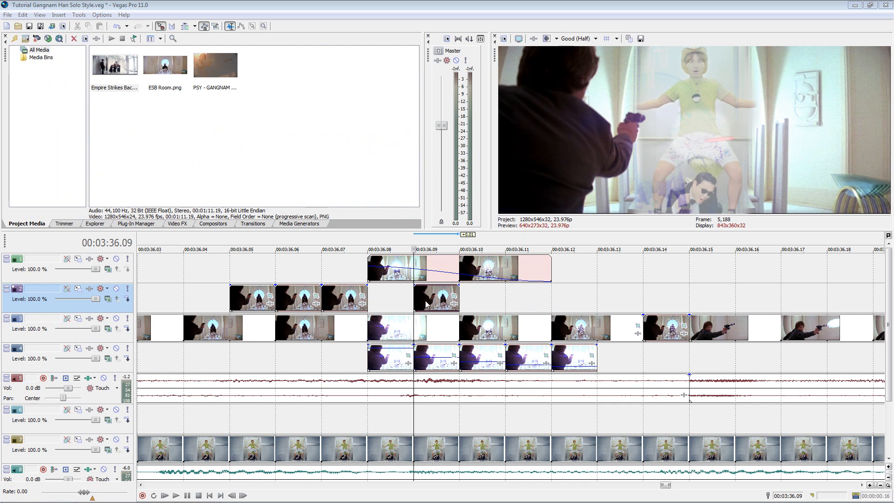
# - Paste the flipped laser event at 00:03:36.10 and set its Pan/Crop frame to about -353.8 wide, centered at 589.1, 254.3
pyautogui.click(469, 301)
pyautogui.hotkey('ctrl', 'v')
pyautogui.click(500, 296)
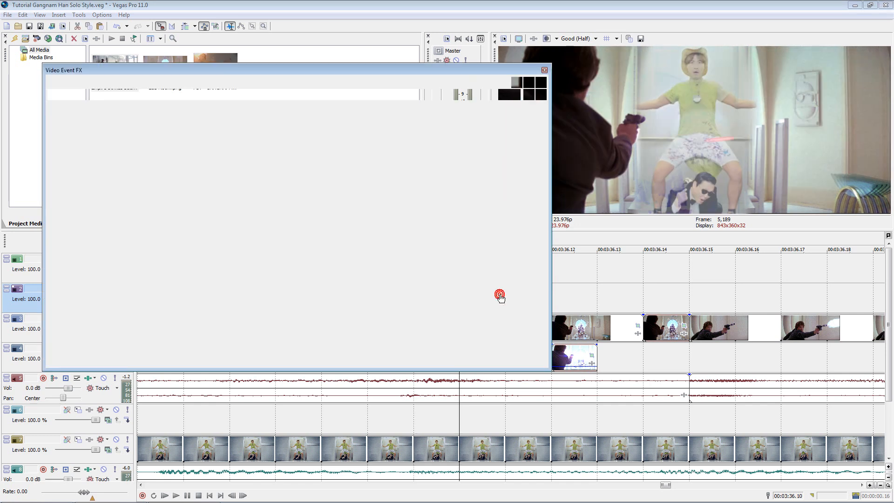
pyautogui.moveTo(251, 195); pyautogui.dragTo(273, 192)
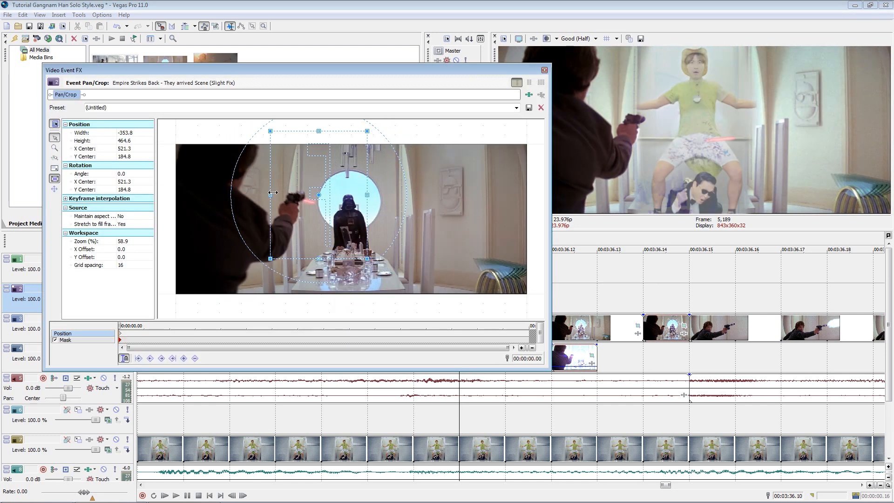
pyautogui.moveTo(337, 224); pyautogui.dragTo(354, 242)
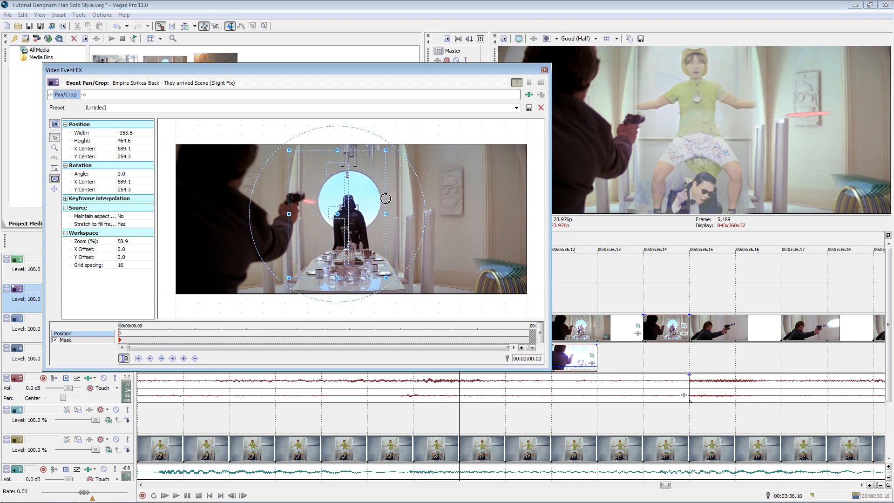
pyautogui.click(545, 71)
# - Paste another laser event at 00:03:36.11 and set its Pan/Crop frame to about -241.8 wide, centered at 599.3, 295.1
pyautogui.click(518, 300)
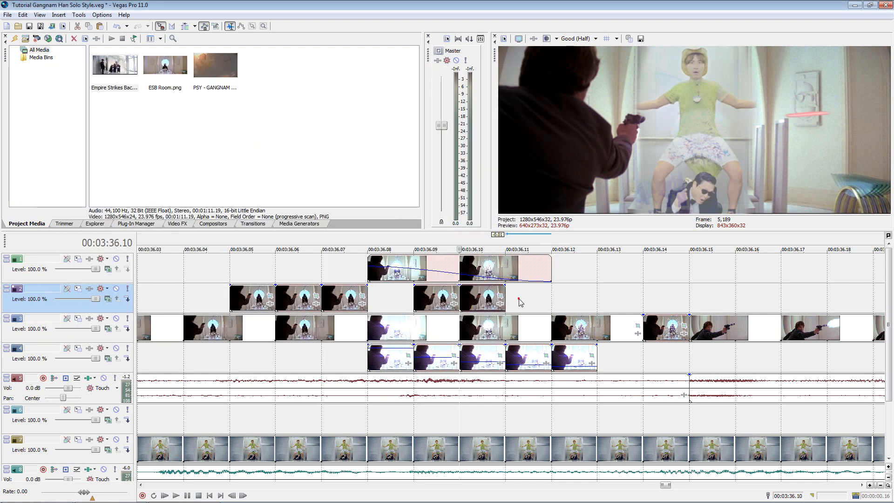
pyautogui.hotkey('ctrl', 'v')
pyautogui.click(517, 300)
pyautogui.click(547, 297)
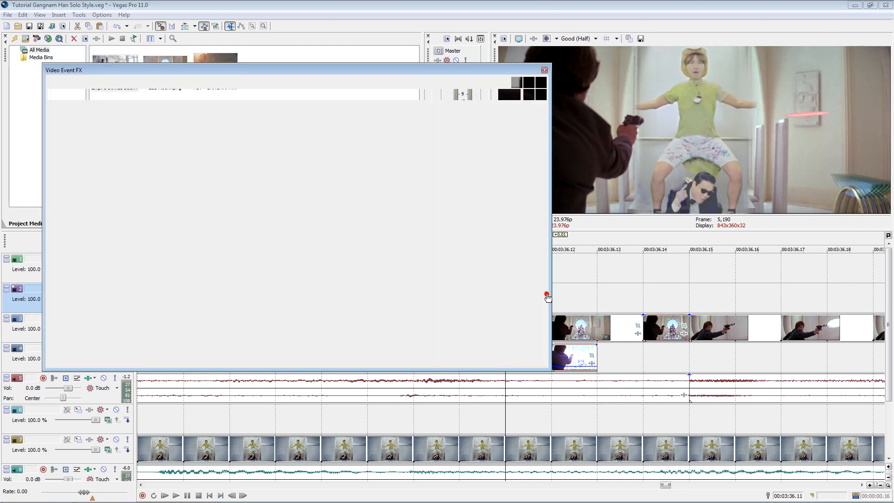
pyautogui.moveTo(288, 214); pyautogui.dragTo(321, 238)
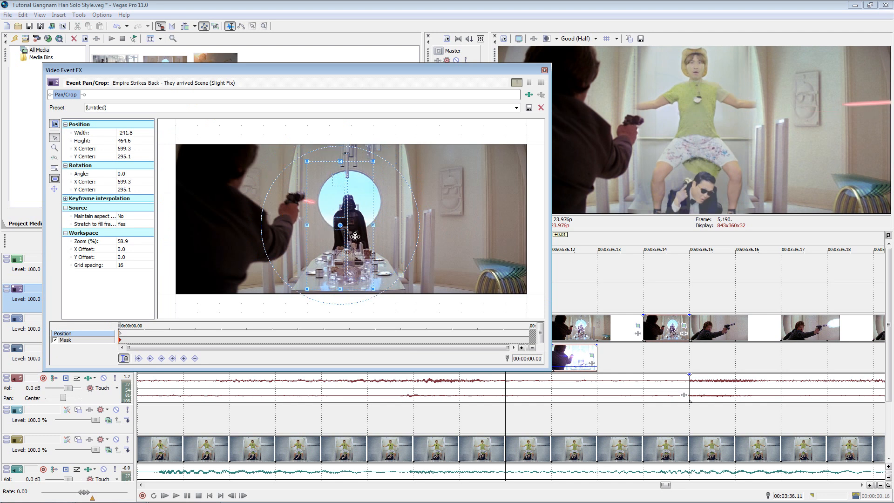
pyautogui.click(544, 71)
# - Lower the opacity of the three ricochet laser events on the second track and check them frame by frame
pyautogui.moveTo(527, 290); pyautogui.dragTo(422, 292)
pyautogui.press('Left')
pyautogui.press('Left')
pyautogui.press('Right')
pyautogui.press('Right')
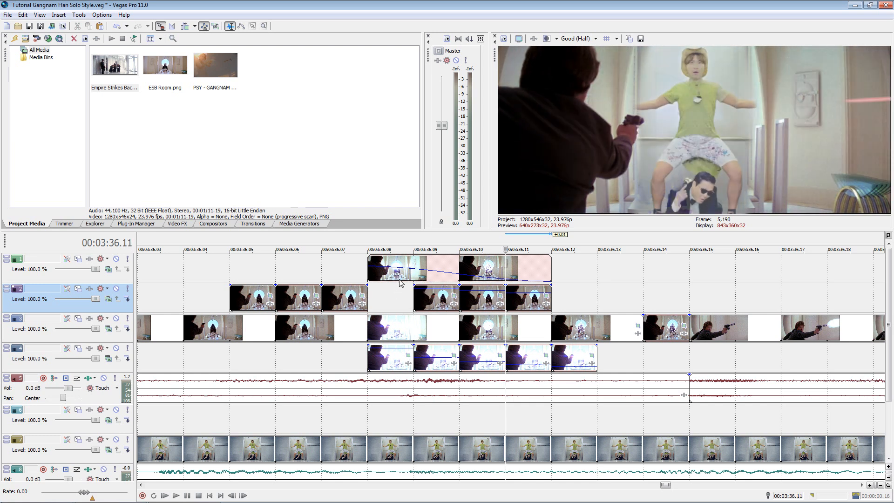
# - Step through the flash and ricochet frames and play back the blaster shot to examine the effect
pyautogui.press('Left')
pyautogui.press('Left')
pyautogui.press('Left')
pyautogui.press('Left')
pyautogui.press('Right')
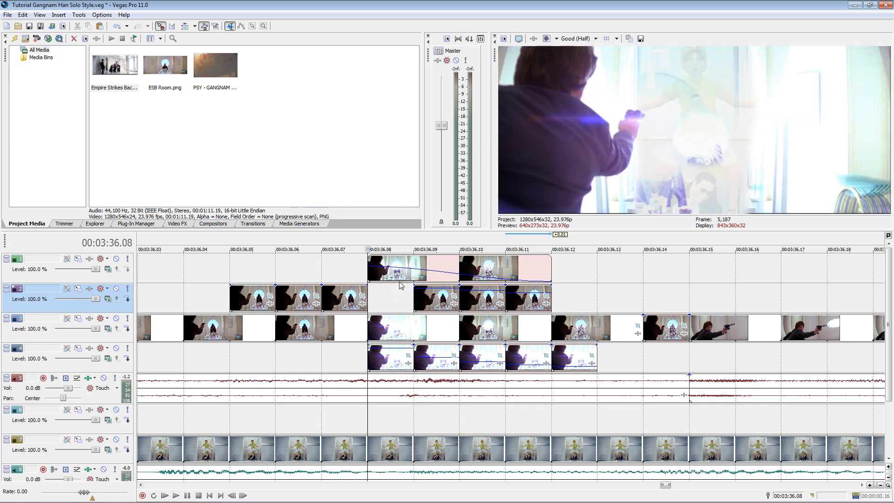
pyautogui.press('Right')
pyautogui.press('Right')
pyautogui.press('Right')
pyautogui.press('Right')
pyautogui.scroll(-1, 433, 275)
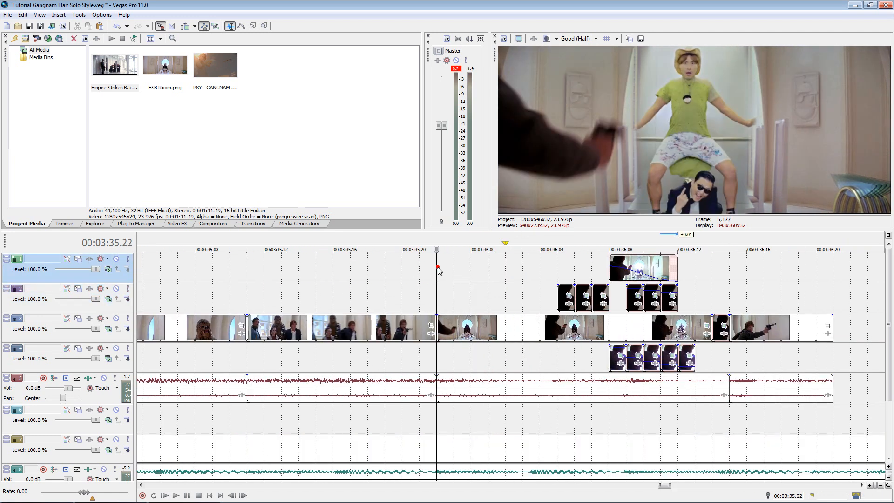
pyautogui.press('space')
pyautogui.press('space')
pyautogui.click(506, 419)
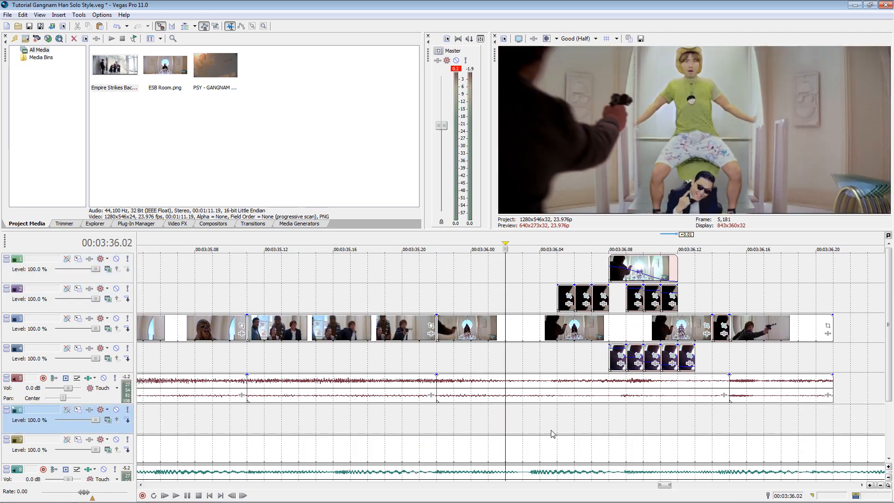
pyautogui.press('space')
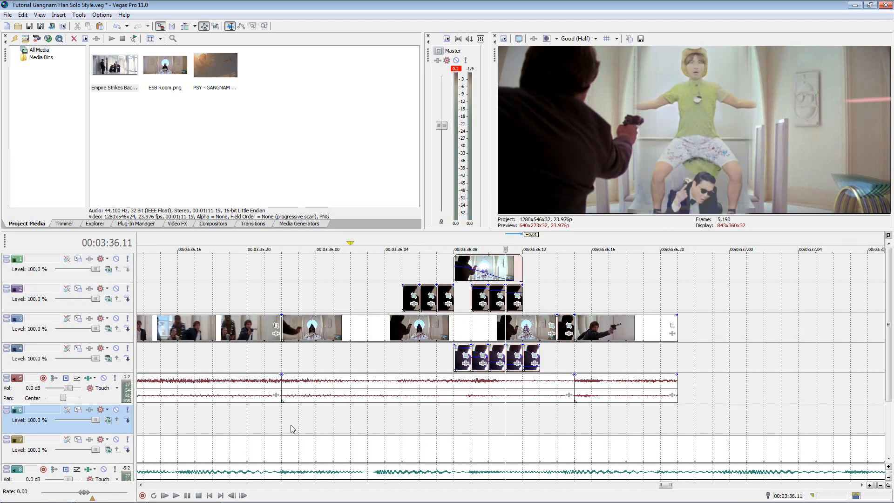
# - Select the blaster shot's time range from 00:03:35.22 to 00:03:36.15
pyautogui.moveTo(280, 430); pyautogui.dragTo(566, 400)
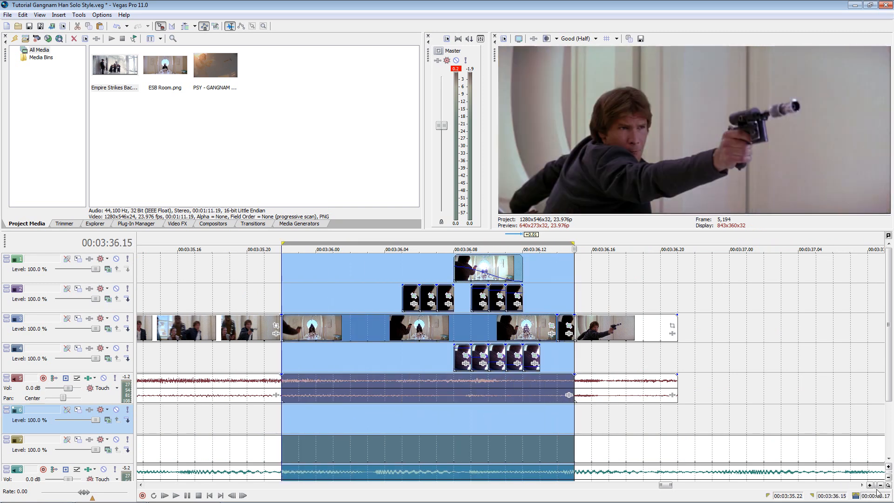
pyautogui.scroll(-2, 344, 323)
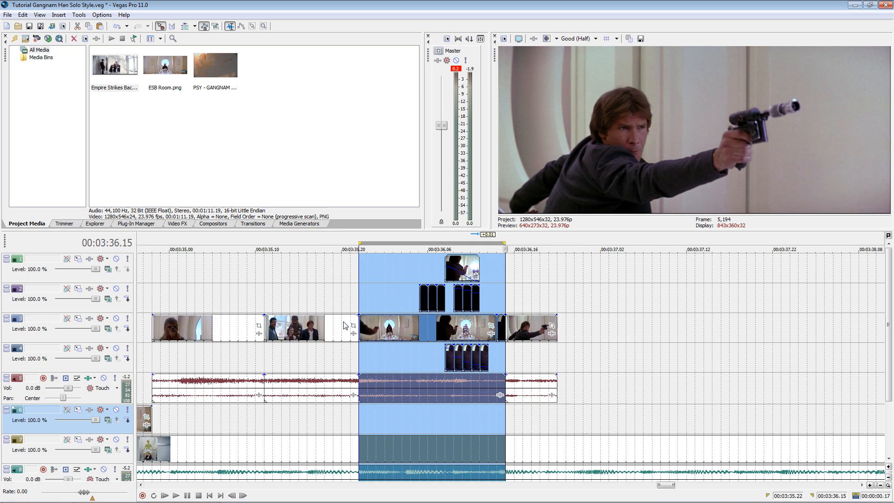
pyautogui.scroll(-4, 403, 393)
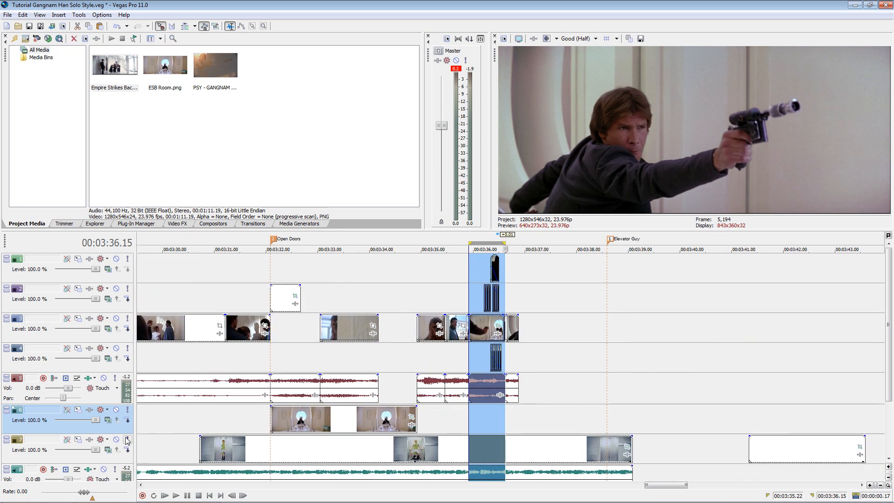
pyautogui.scroll(1, 166, 439)
# - Solo the elevator dance footage track and play it from 00:03:32.15 to look for a replacement section
pyautogui.click(127, 439)
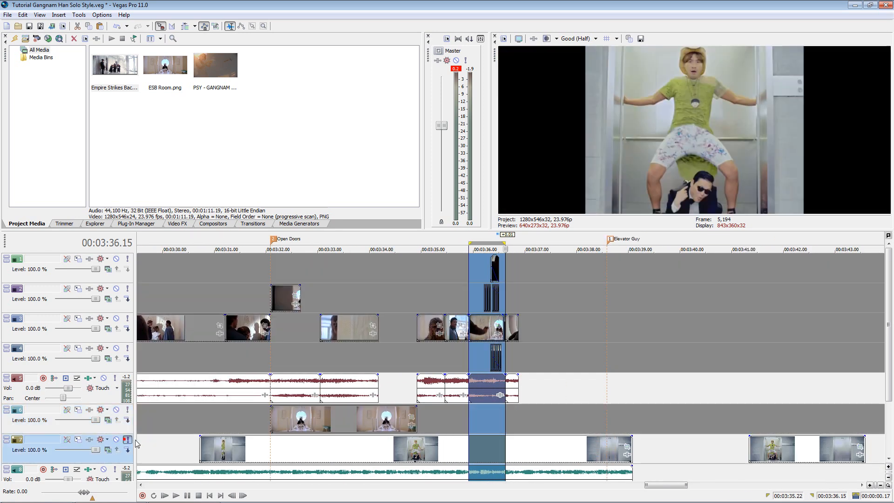
pyautogui.click(297, 451)
pyautogui.click(297, 454)
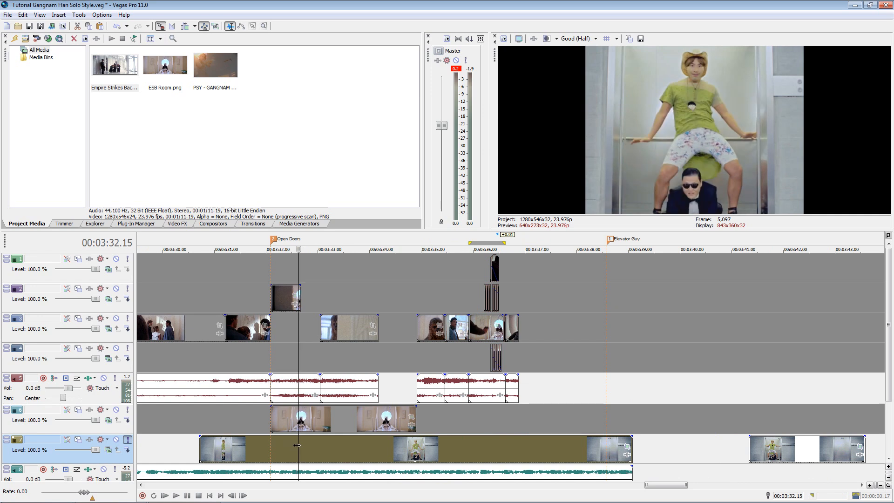
pyautogui.scroll(1, 297, 446)
pyautogui.press('space')
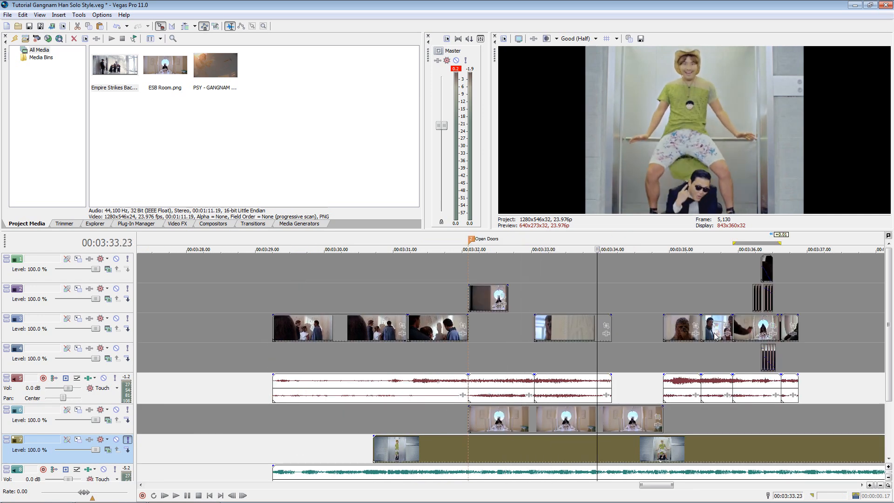
# - Move the 17-frame time selection to start at 00:03:33.21 and select that stretch of the elevator dance footage
pyautogui.press('Left')
pyautogui.press('Right')
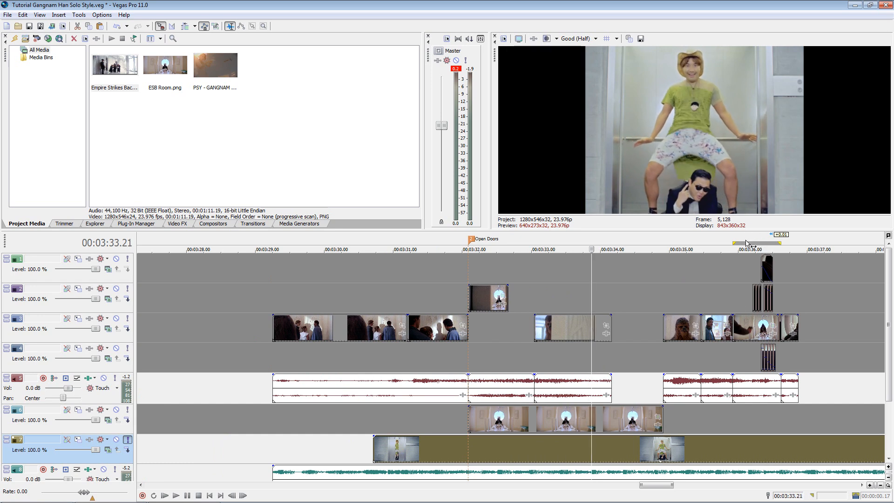
pyautogui.moveTo(754, 243); pyautogui.dragTo(614, 243)
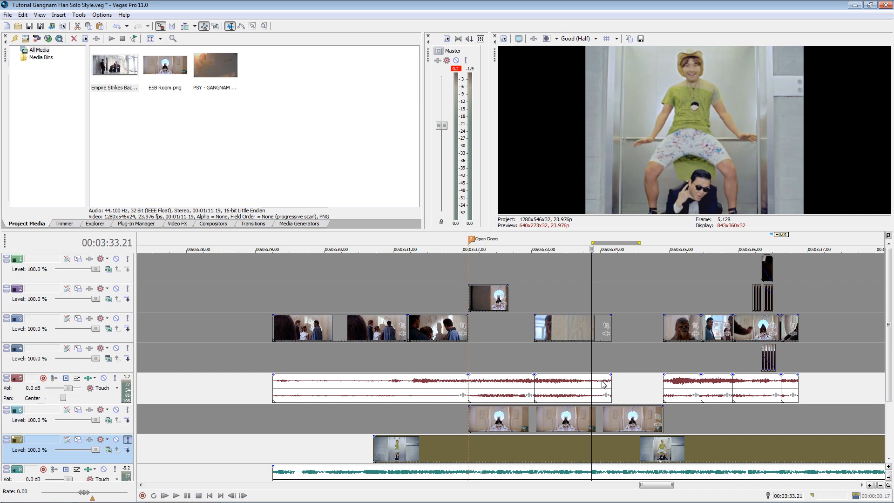
pyautogui.click(596, 449)
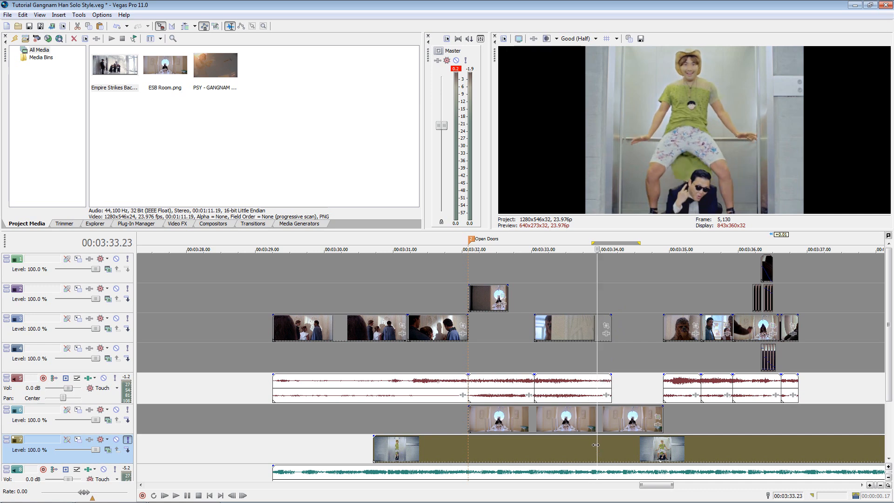
pyautogui.doubleClick(596, 445)
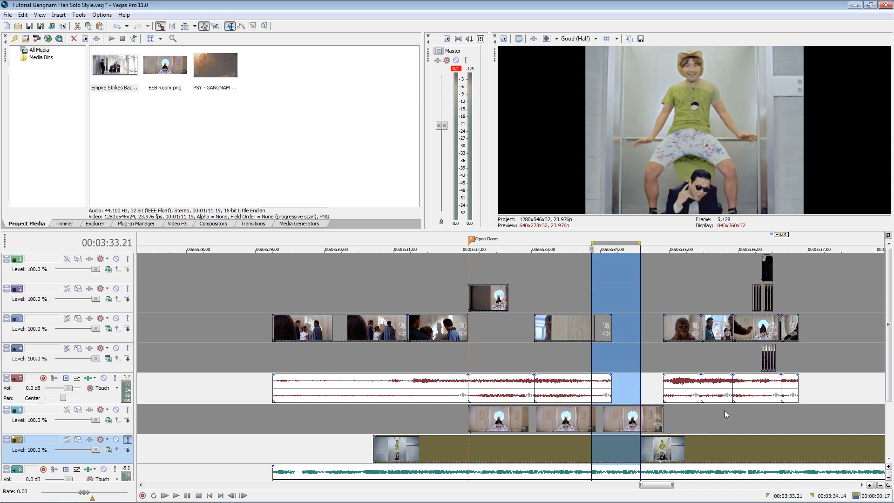
# - Move the time selection back to the blaster shot at 00:03:35.22 and turn off solo on the elevator dance track
pyautogui.moveTo(625, 247); pyautogui.dragTo(753, 313)
pyautogui.click(751, 449)
pyautogui.scroll(4, 751, 443)
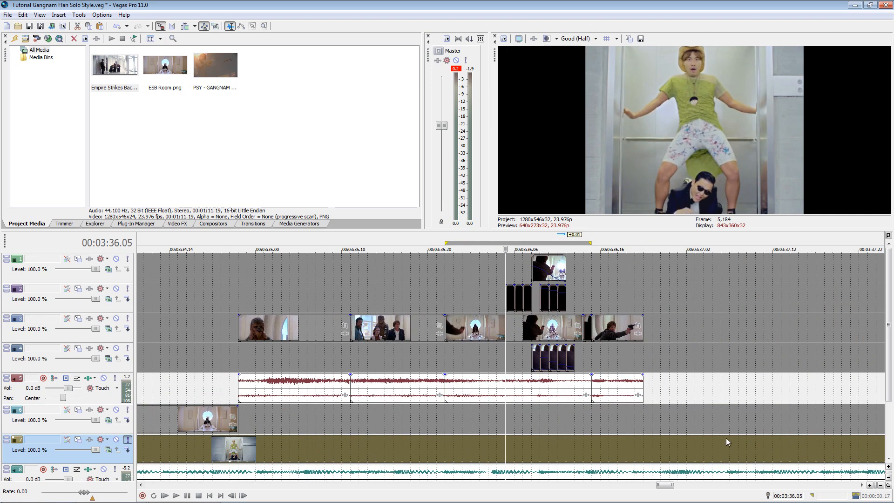
pyautogui.click(128, 439)
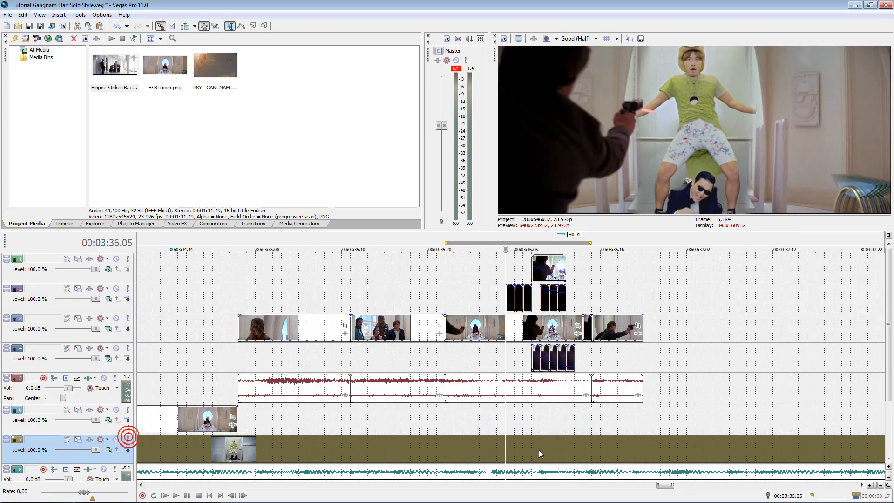
# - Cut the elevator dance footage out of the selected range and paste the copied dance section at 00:03:35.22
pyautogui.press('BackSpace')
pyautogui.hotkey('ctrl', 'x')
pyautogui.click(448, 437)
pyautogui.hotkey('ctrl', 'v')
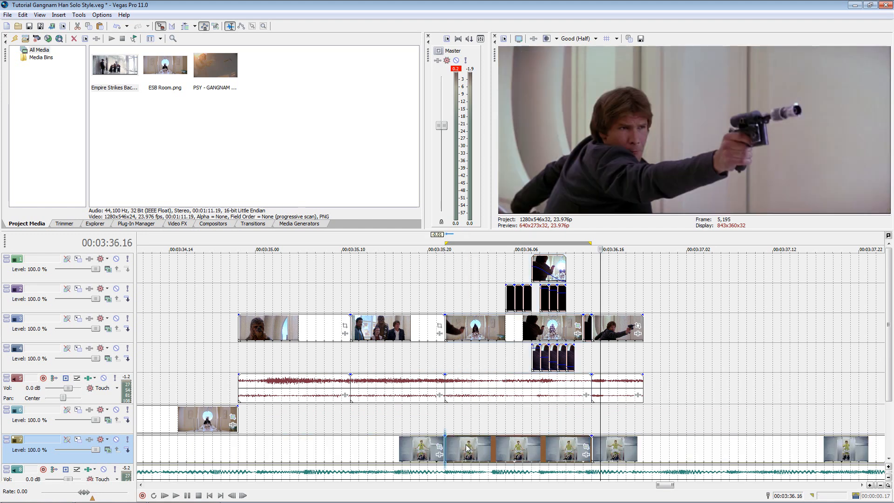
# - Play the composited blaster shot from the start of the pasted dance section
pyautogui.click(444, 424)
pyautogui.click(444, 426)
pyautogui.press('space')
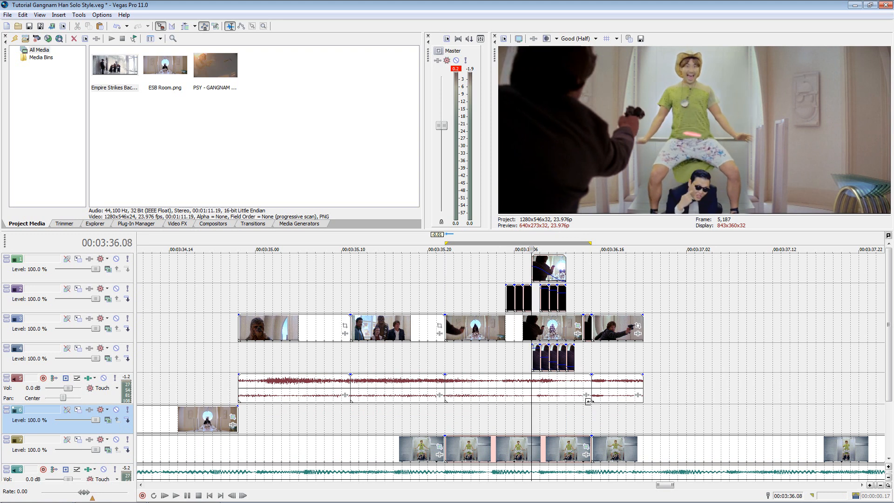
# - Clear space after the pasted dance section, trim its start, and butt it against the preceding elevator footage at 00:03:35.22
pyautogui.moveTo(594, 444); pyautogui.dragTo(619, 442)
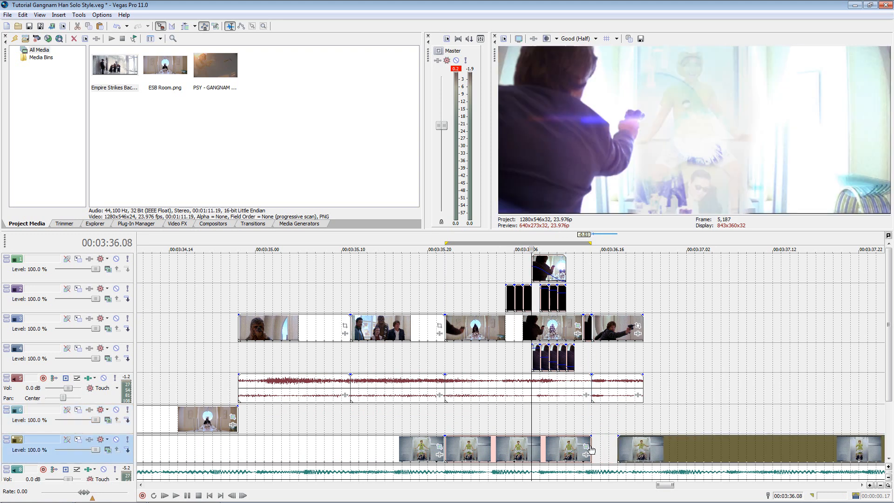
pyautogui.moveTo(541, 446); pyautogui.dragTo(559, 446)
pyautogui.click(491, 425)
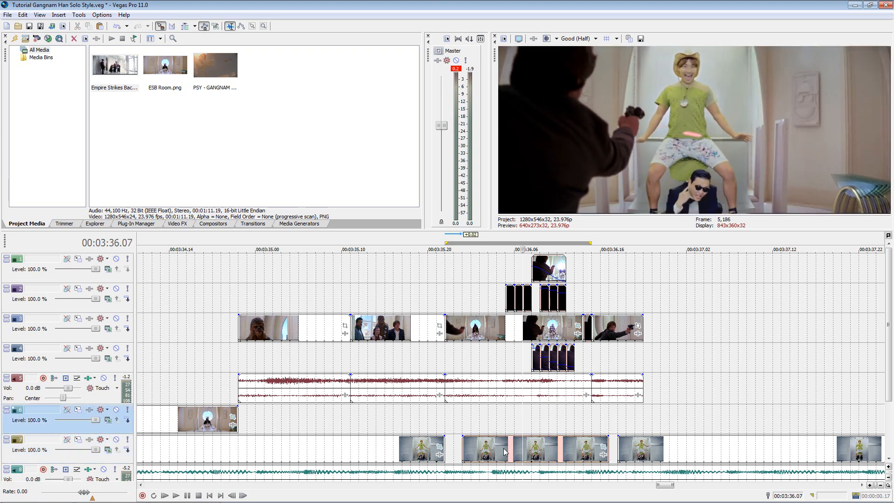
pyautogui.moveTo(504, 451); pyautogui.dragTo(445, 443)
pyautogui.click(509, 426)
pyautogui.press('space')
pyautogui.press('space')
pyautogui.press('Left')
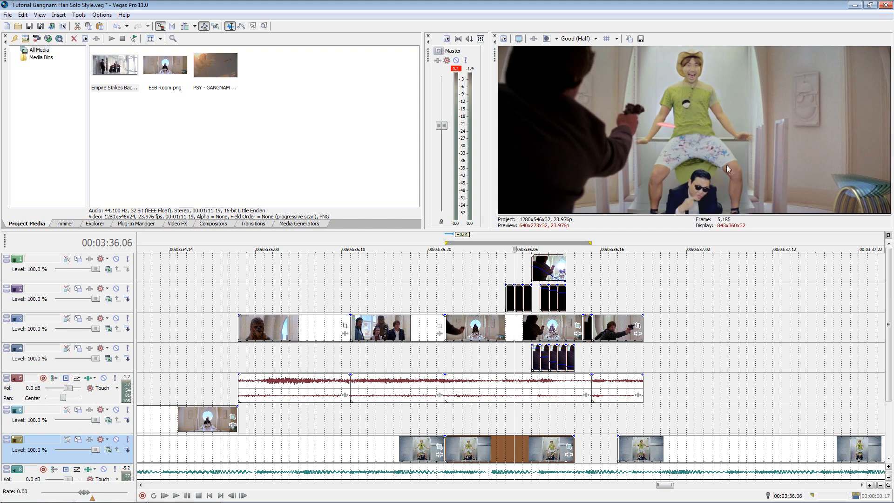
# - Extend the end of the pasted dance section to 00:03:36.15 and check the blaster flash against it frame by frame
pyautogui.press('Right')
pyautogui.press('Left')
pyautogui.press('Right')
pyautogui.press('Right')
pyautogui.press('Right')
pyautogui.press('Right')
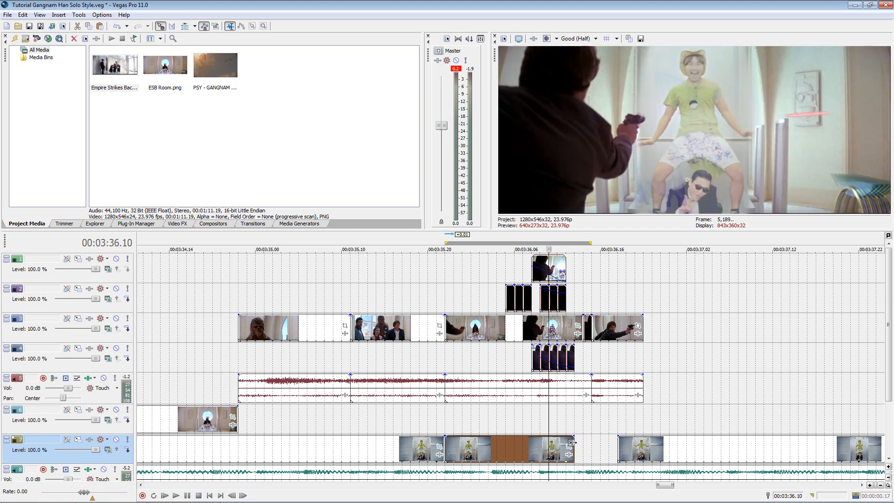
pyautogui.moveTo(574, 443); pyautogui.dragTo(591, 443)
pyautogui.press('Right')
pyautogui.press('Right')
pyautogui.press('Right')
pyautogui.press('Right')
pyautogui.press('Right')
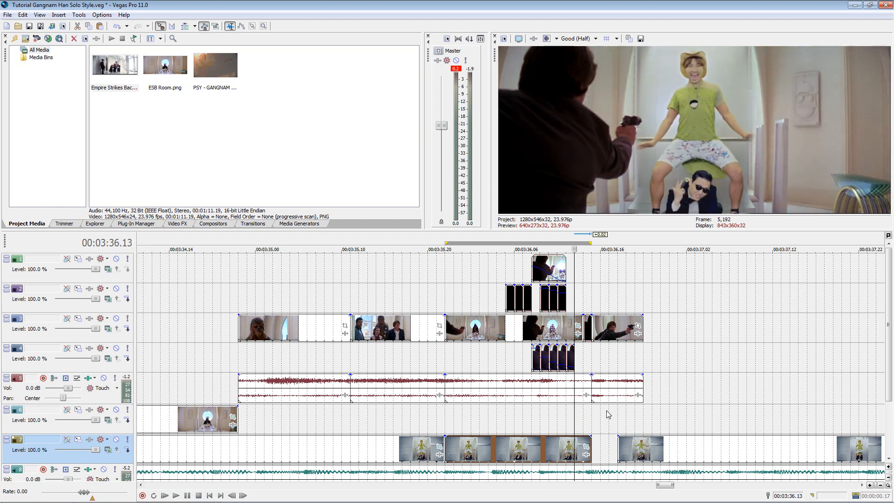
# - Save the project and align the following elevator footage to start at 00:03:36.15, checking its frames up to 00:03:36.21
pyautogui.scroll(-2, 544, 437)
pyautogui.click(530, 427)
pyautogui.hotkey('ctrl', 's')
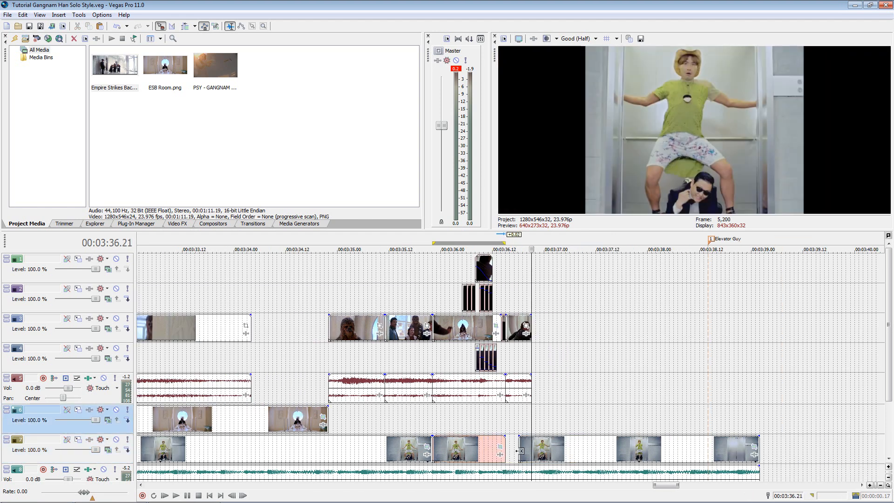
pyautogui.moveTo(524, 455); pyautogui.dragTo(504, 452)
pyautogui.click(605, 425)
pyautogui.click(504, 418)
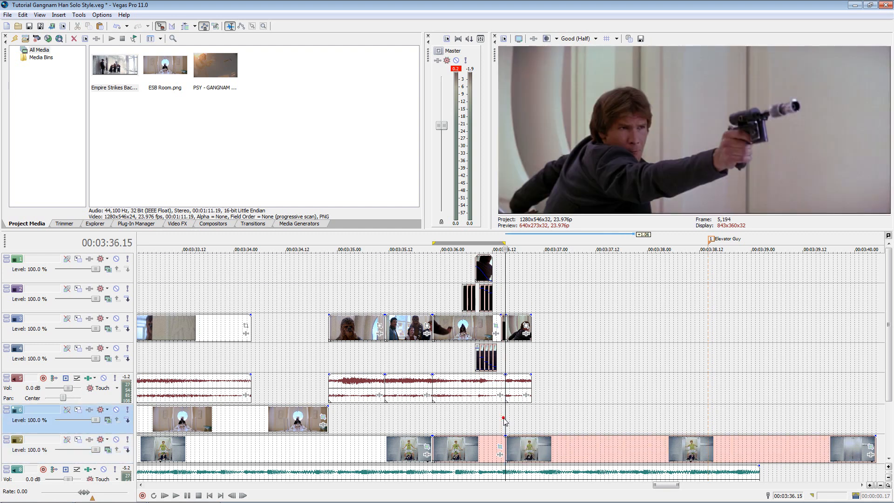
pyautogui.press('Right')
pyautogui.press('Right')
pyautogui.press('Right')
pyautogui.press('Right')
pyautogui.press('Right')
pyautogui.press('Right')
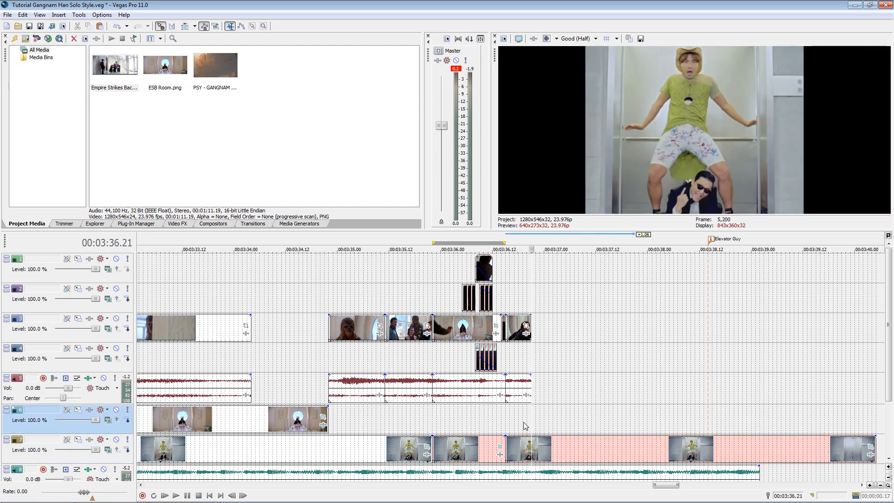
# - Copy the dining room event beginning at the Open Doors marker and paste it on the same track at 00:03:36.21
pyautogui.click(253, 424)
pyautogui.scroll(-1, 280, 424)
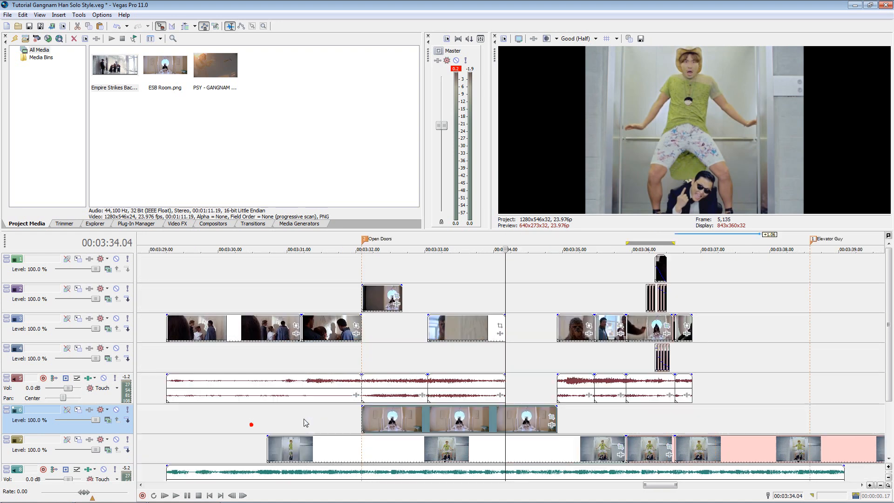
pyautogui.click(693, 425)
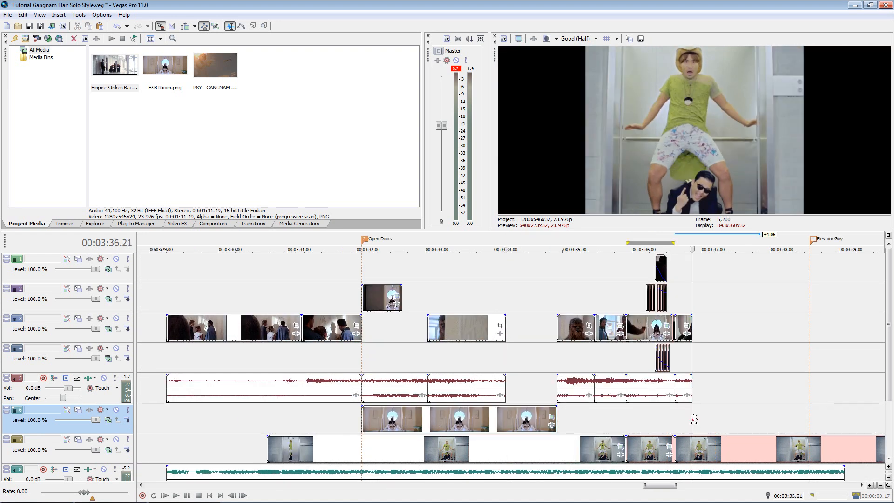
pyautogui.hotkey('ctrl', 'v')
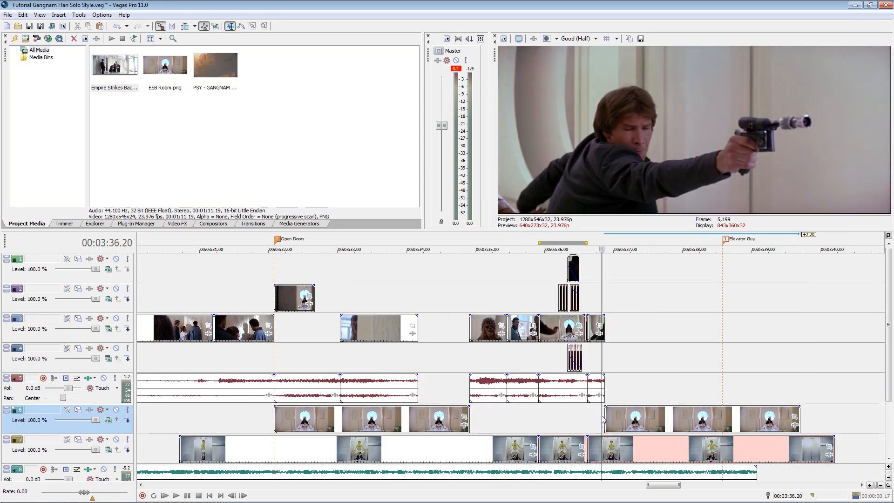
# - Adjust the elevator footage that starts at 00:03:36.15 and step through the dance poses around 00:03:37.06
pyautogui.moveTo(613, 452); pyautogui.dragTo(590, 452)
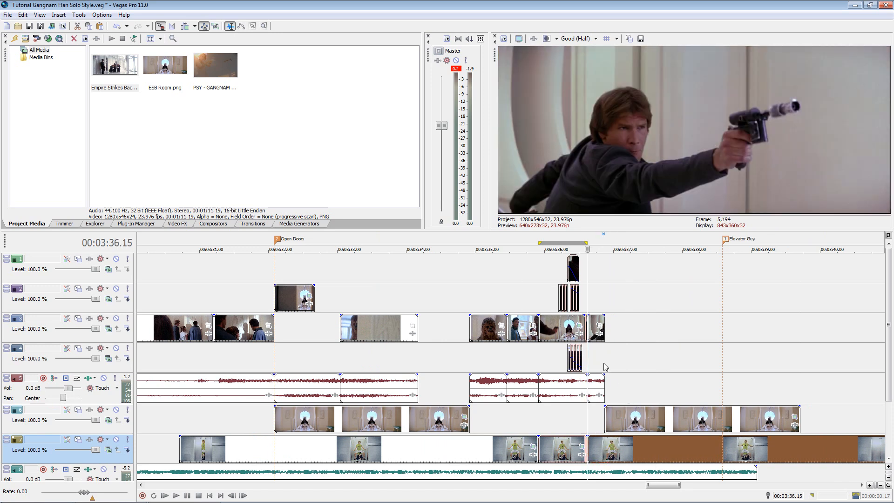
pyautogui.click(622, 364)
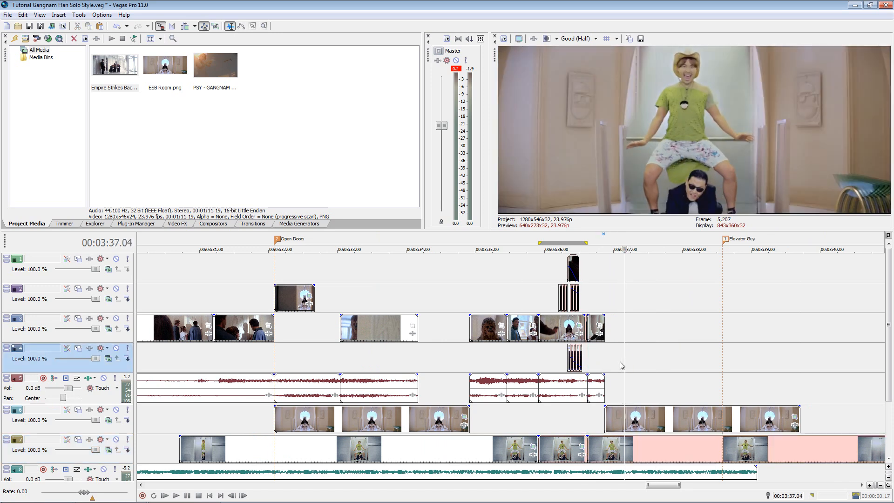
pyautogui.press('Right')
pyautogui.press('Right')
pyautogui.press('Right')
pyautogui.press('Right')
pyautogui.press('Left')
pyautogui.press('Left')
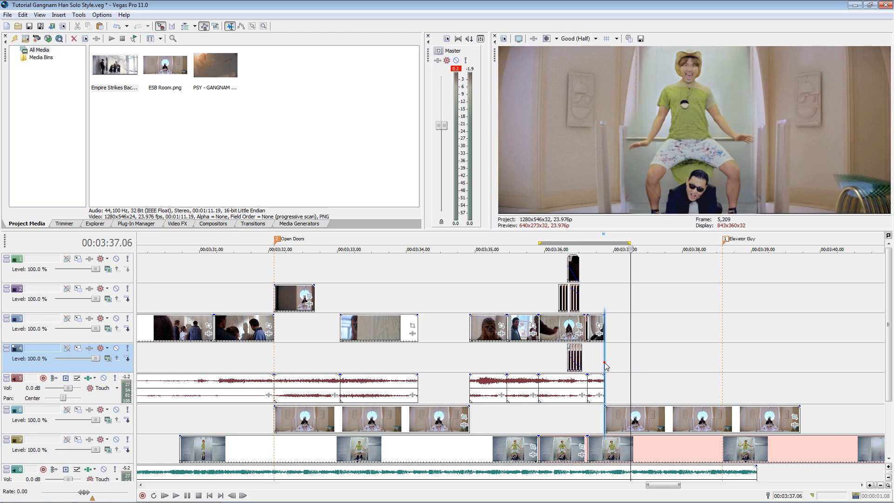
# - Mark nine frames from 00:03:36.15, trim that much off the start of the elevator footage, and move it back to 00:03:36.15
pyautogui.click(605, 367)
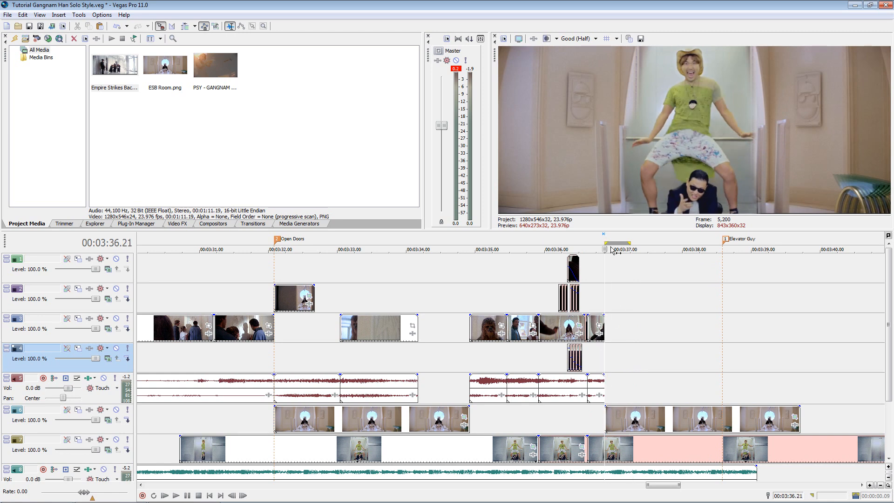
pyautogui.moveTo(610, 244); pyautogui.dragTo(590, 244)
pyautogui.press('Right')
pyautogui.press('Right')
pyautogui.press('Right')
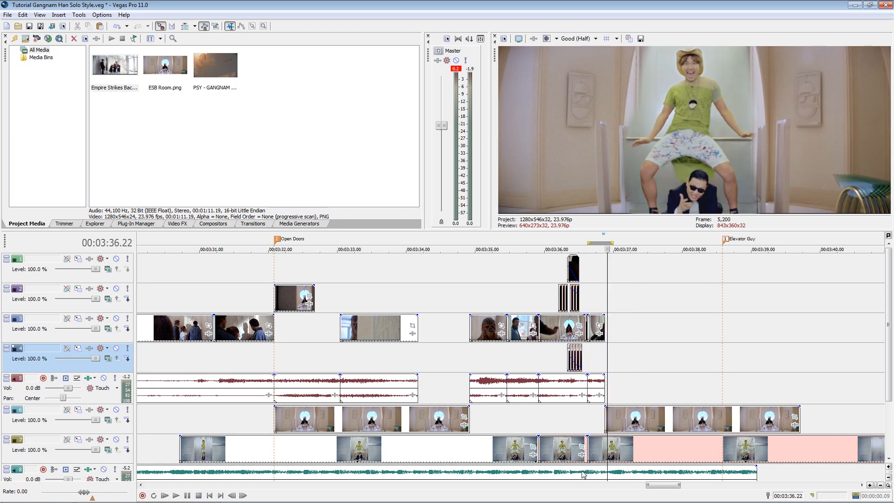
pyautogui.moveTo(586, 449); pyautogui.dragTo(627, 450)
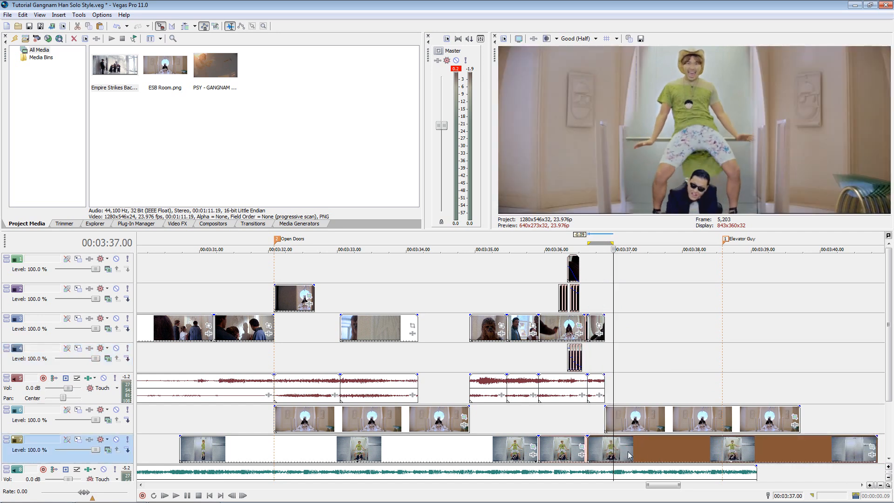
# - Copy the blaster bolt, flash and glow events from the first shot and paste them at 00:03:36.23
pyautogui.click(616, 336)
pyautogui.scroll(3, 584, 340)
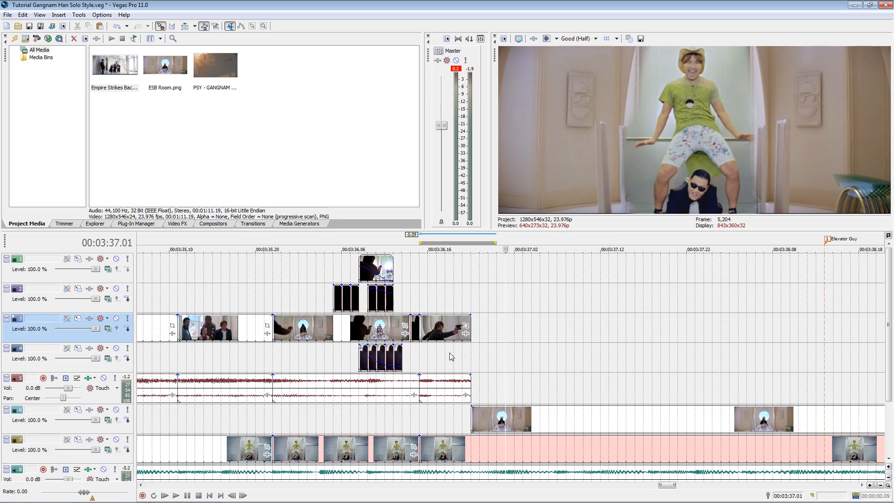
pyautogui.press('d')
pyautogui.press('d')
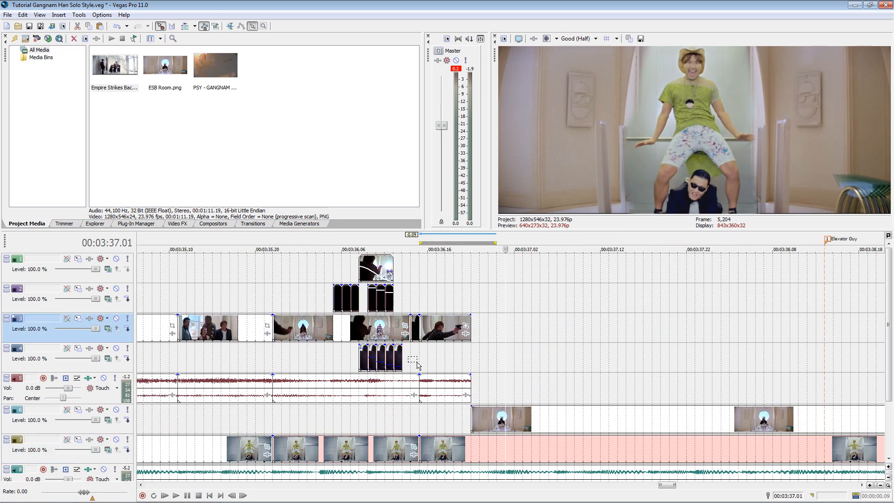
pyautogui.moveTo(417, 362); pyautogui.dragTo(340, 353)
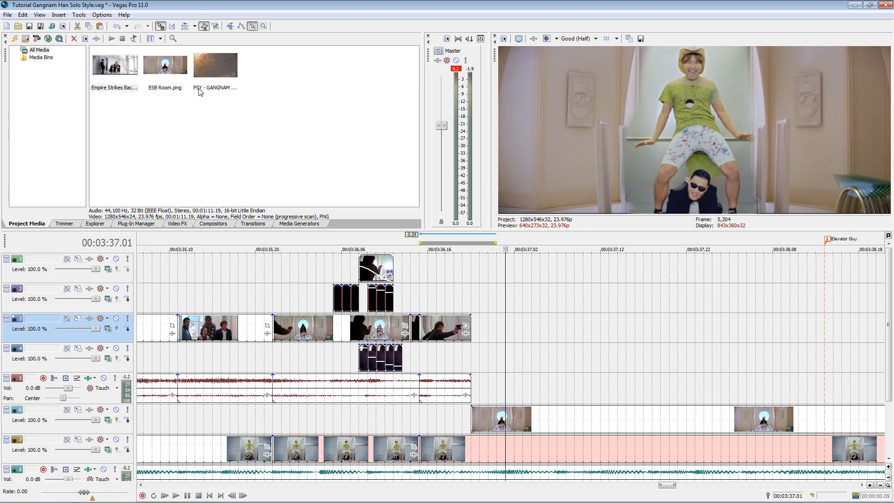
pyautogui.click(229, 26)
pyautogui.click(489, 266)
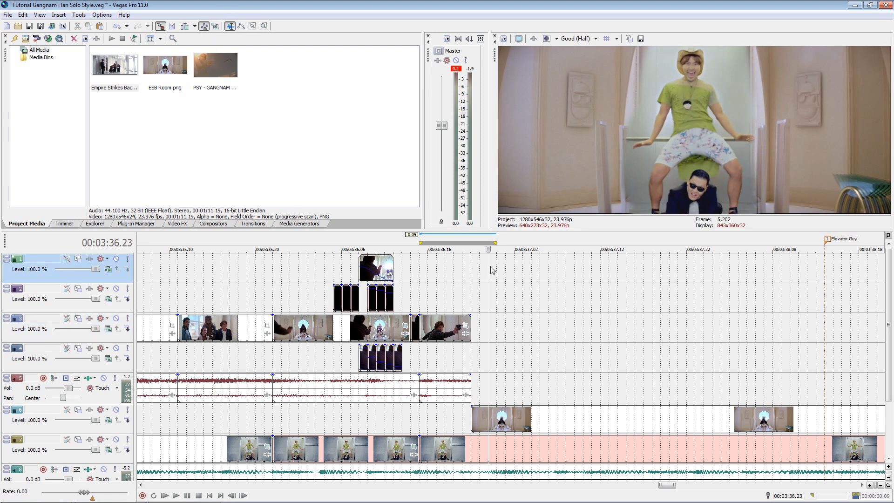
pyautogui.hotkey('ctrl', 'v')
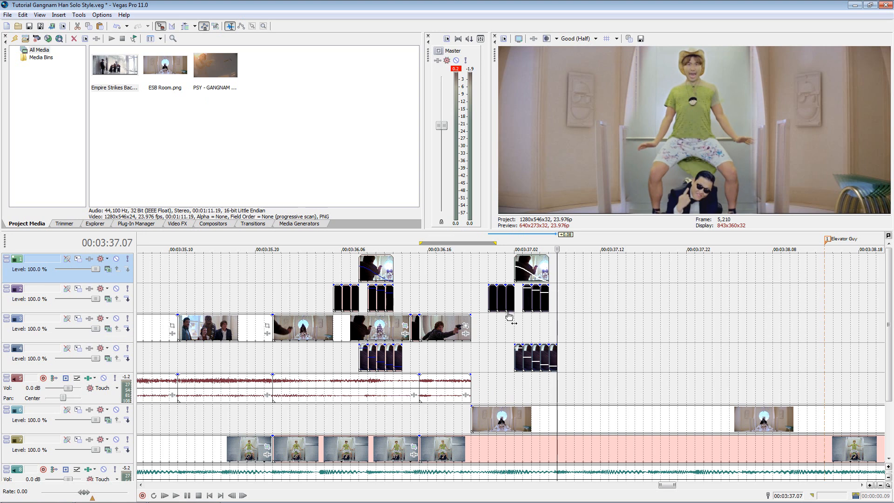
# - Check the pasted bolt frame by frame and duplicate its first event one frame earlier, at 00:03:36.22
pyautogui.click(489, 332)
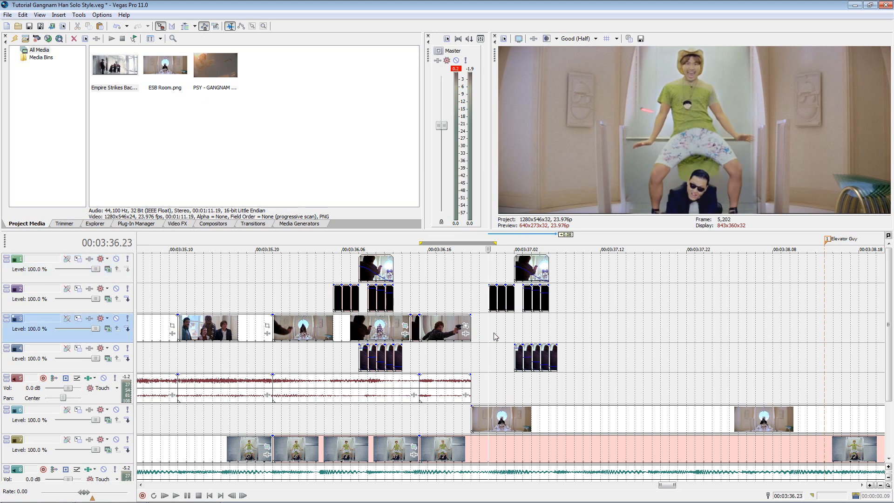
pyautogui.press('Right')
pyautogui.press('Right')
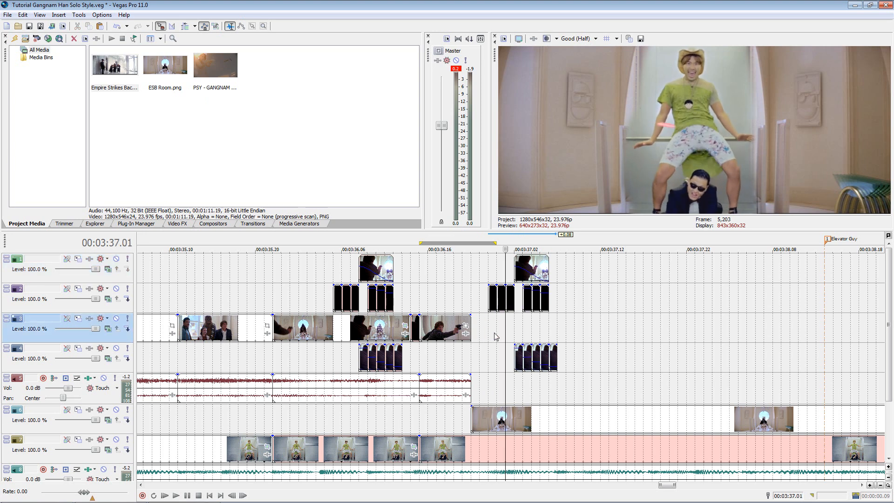
pyautogui.press('Left')
pyautogui.press('Left')
pyautogui.scroll(2, 511, 308)
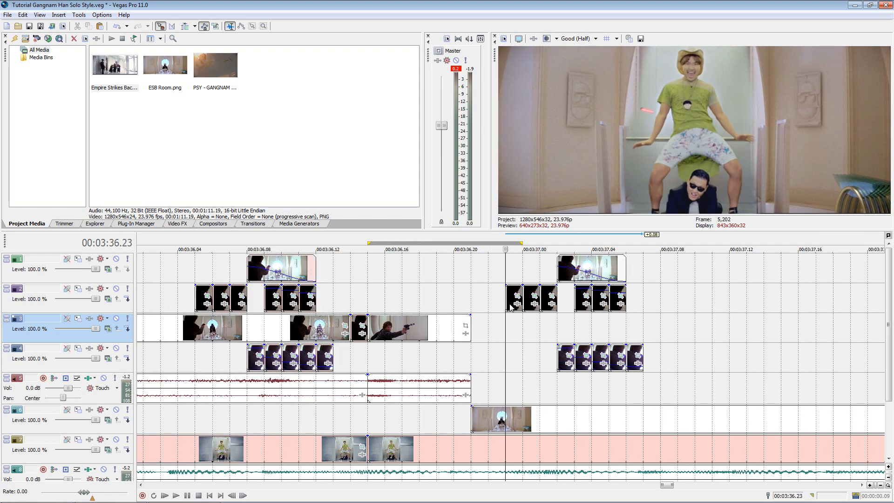
pyautogui.moveTo(509, 310); pyautogui.dragTo(488, 307)
# - Open the Pan/Crop position of the added bolt event and shift its X Center to 723.1
pyautogui.click(497, 295)
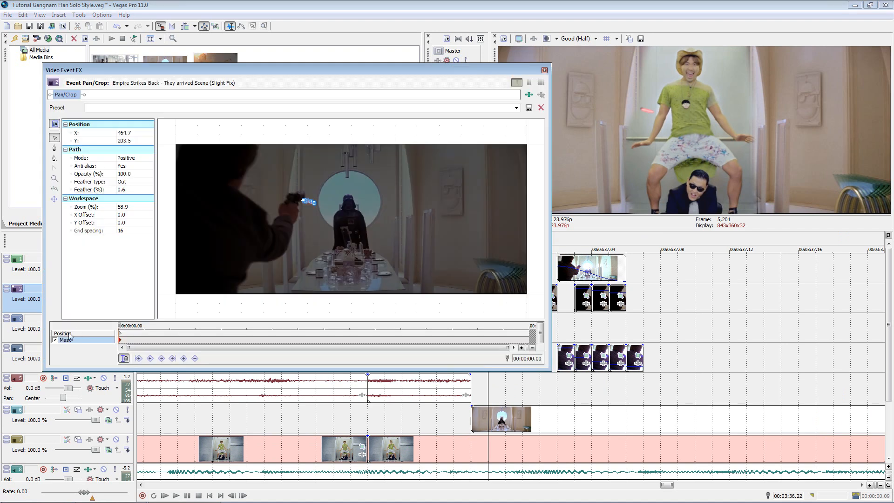
pyautogui.press('Right')
pyautogui.press('Right')
pyautogui.press('Right')
pyautogui.press('Right')
pyautogui.press('Right')
pyautogui.press('Right')
pyautogui.press('Right')
pyautogui.press('Right')
pyautogui.press('Right')
pyautogui.press('Right')
pyautogui.press('Right')
pyautogui.press('Right')
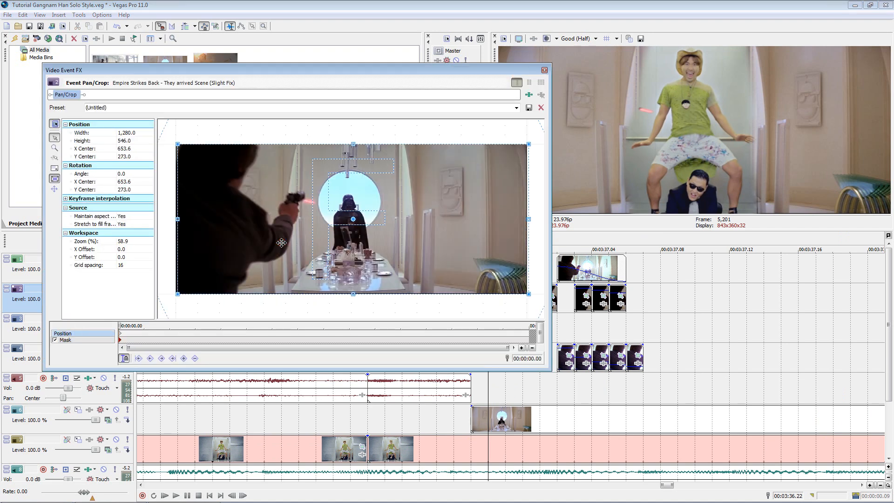
pyautogui.press('Right')
pyautogui.press('Right')
pyautogui.press('Right')
pyautogui.press('Right')
pyautogui.press('Right')
pyautogui.press('Right')
pyautogui.press('Right')
pyautogui.press('Right')
pyautogui.press('Right')
pyautogui.press('Right')
pyautogui.press('Right')
pyautogui.press('Right')
pyautogui.press('Right')
pyautogui.press('Right')
pyautogui.press('Right')
pyautogui.press('Right')
pyautogui.press('Right')
pyautogui.press('Right')
pyautogui.press('Right')
pyautogui.press('Right')
pyautogui.scroll(-7, 281, 243)
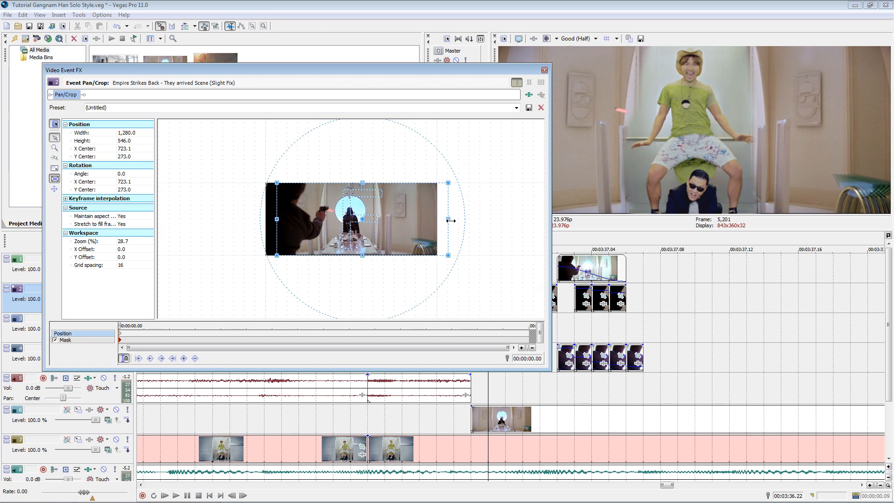
# - Widen the added bolt event's crop frame to 1,613.9 and move its center to X 1,071.0, Y 318.2
pyautogui.moveTo(450, 220); pyautogui.dragTo(473, 218)
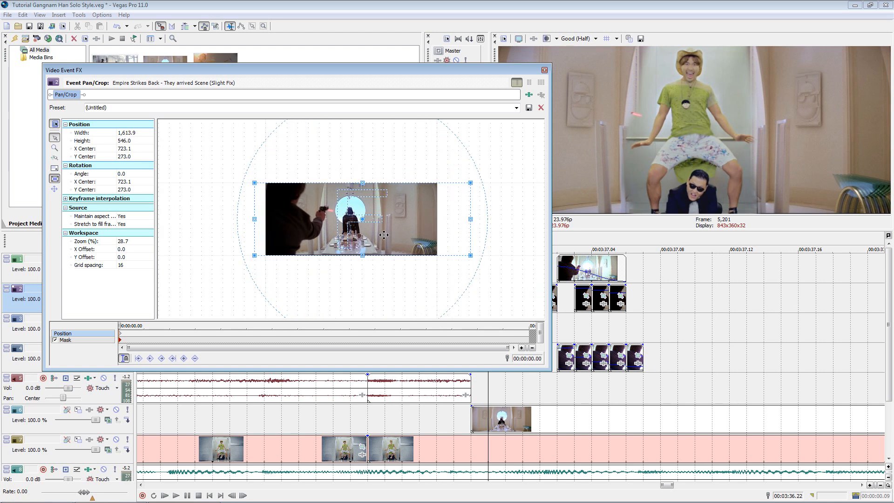
pyautogui.moveTo(384, 235); pyautogui.dragTo(430, 240)
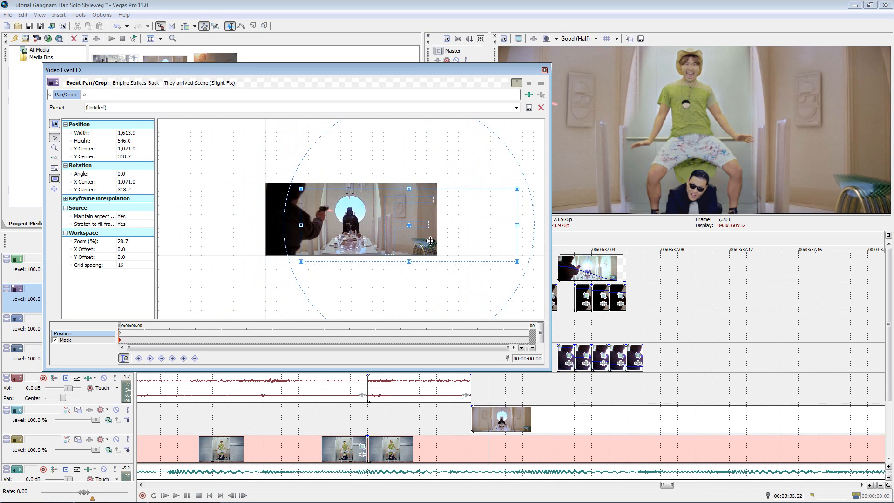
pyautogui.click(545, 70)
# - Step back and forth through the frames around 00:03:36.23 to check the incoming bolt's movement
pyautogui.press('Right')
pyautogui.press('Left')
pyautogui.press('Right')
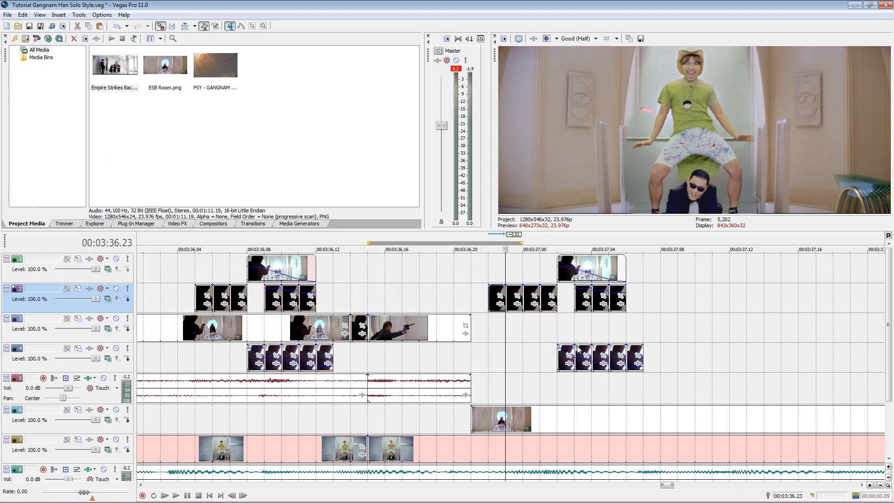
pyautogui.press('Right')
pyautogui.press('Right')
pyautogui.press('Left')
pyautogui.press('Left')
pyautogui.press('Left')
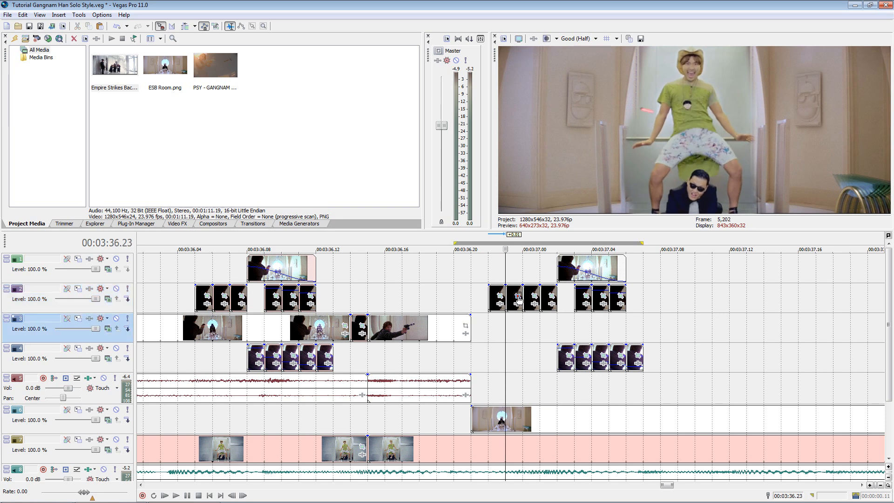
# - Shift the crop frame of the incoming bolt event at 00:03:36.23 slightly to the right and check the neighbouring frames
pyautogui.click(518, 297)
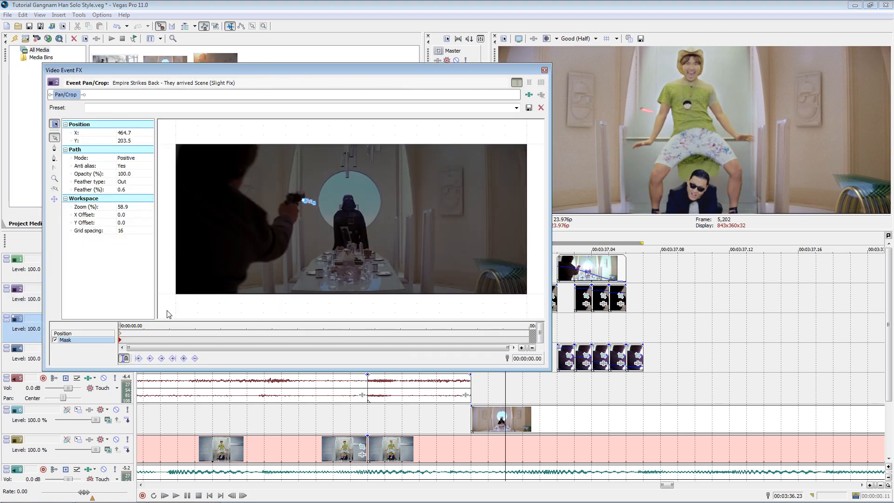
pyautogui.click(88, 333)
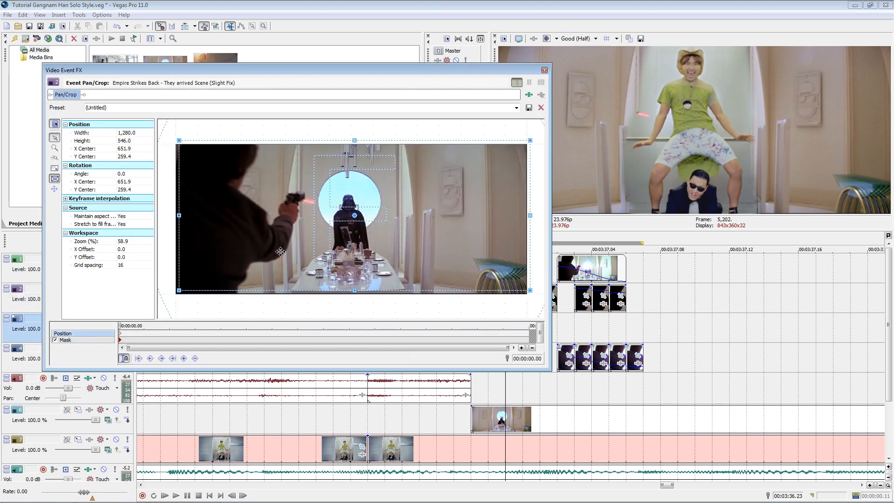
pyautogui.moveTo(283, 251); pyautogui.dragTo(306, 249)
pyautogui.click(544, 70)
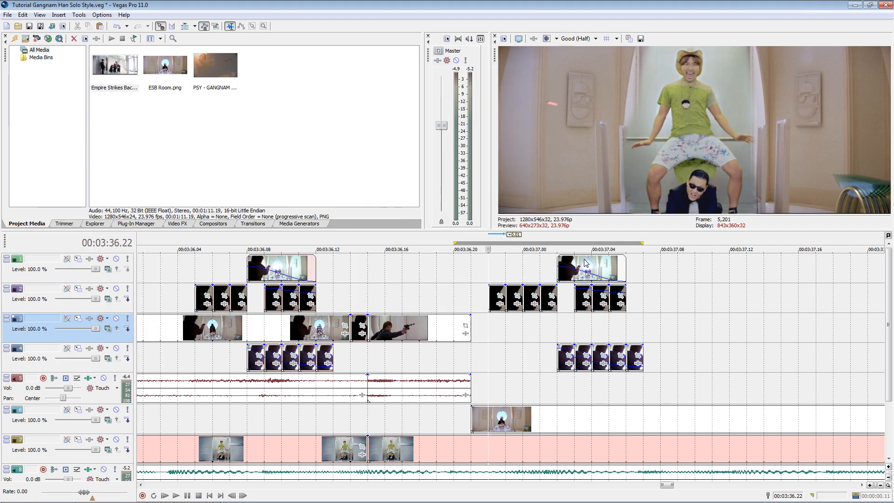
pyautogui.press('Right')
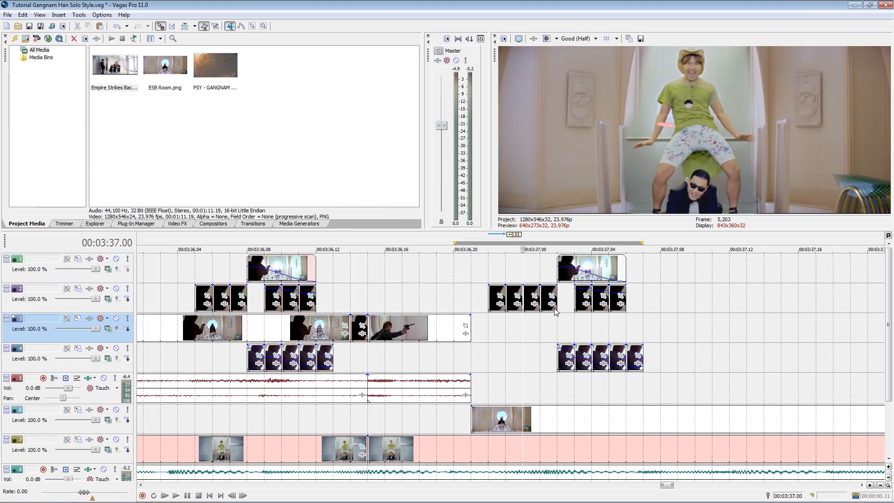
# - Nudge the crop frame of the bolt event at 00:03:37.00 slightly upward and check the frames that follow
pyautogui.click(536, 298)
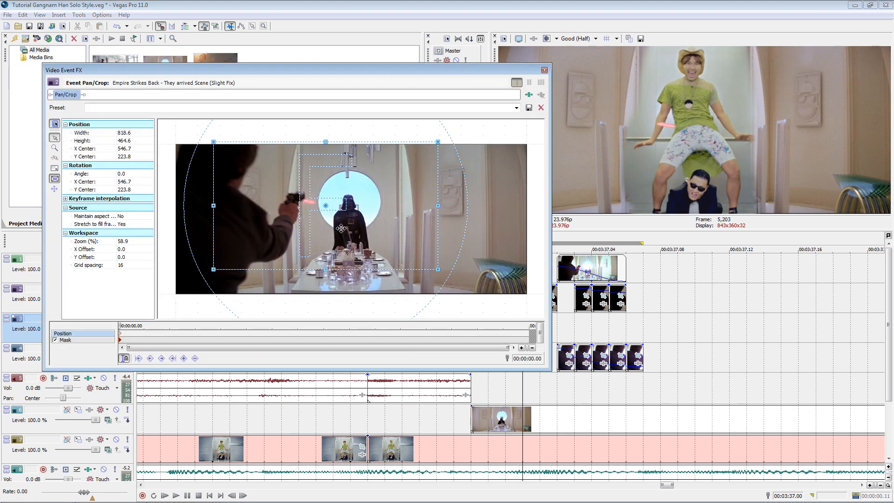
pyautogui.moveTo(341, 229); pyautogui.dragTo(341, 227)
pyautogui.click(545, 70)
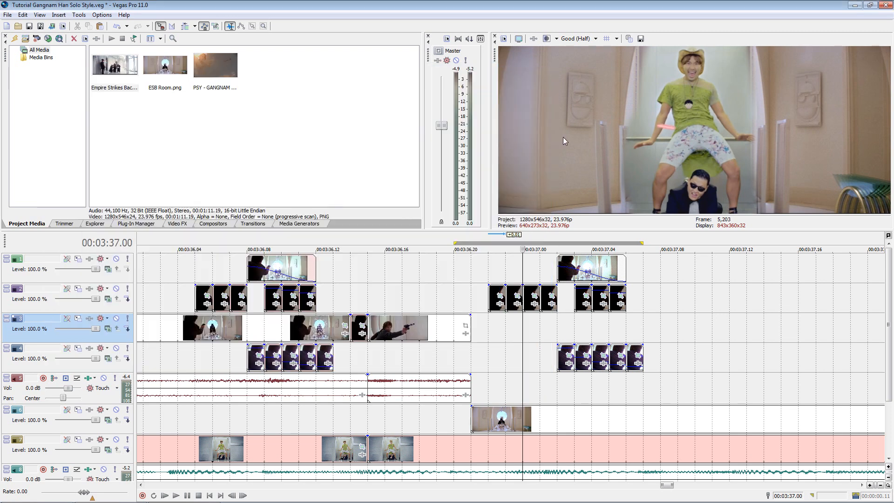
pyautogui.press('Right')
pyautogui.press('Right')
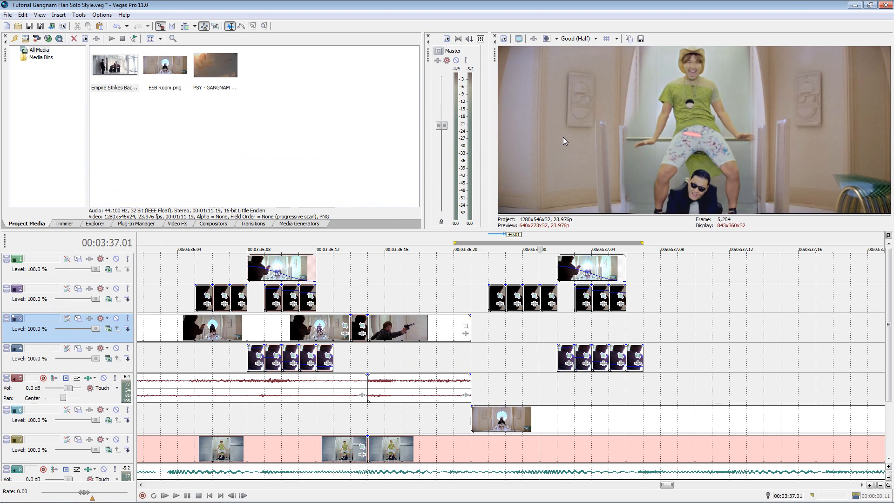
# - Reduce the crop height of the flash event at 00:03:37.02 to 220.3, centered at X 712.9, Y 159.3, and delete its entire mask
pyautogui.click(569, 356)
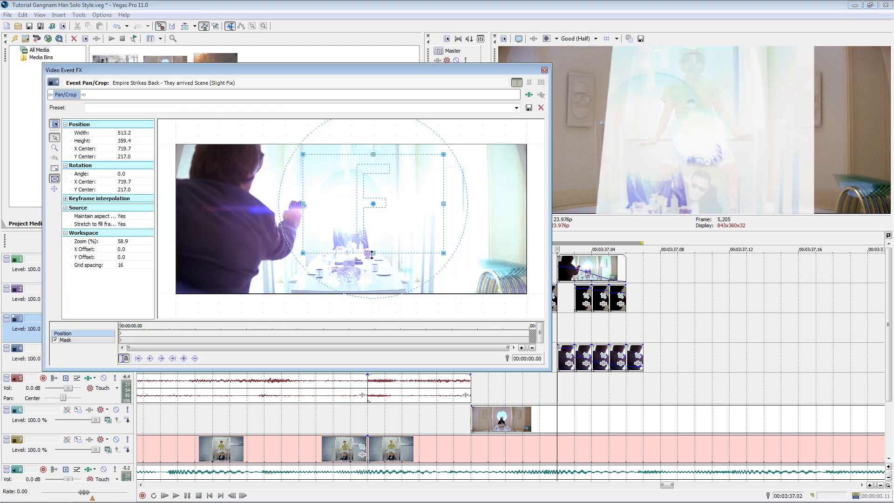
pyautogui.moveTo(372, 253); pyautogui.dragTo(366, 202)
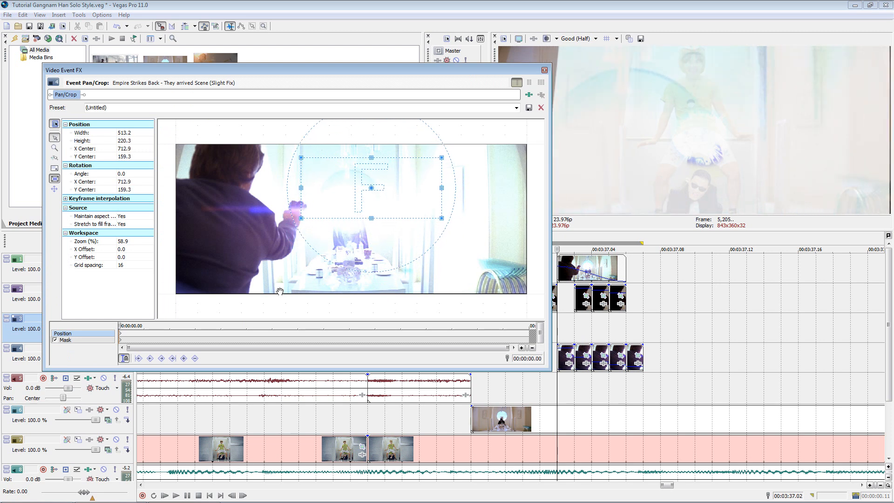
pyautogui.click(121, 341)
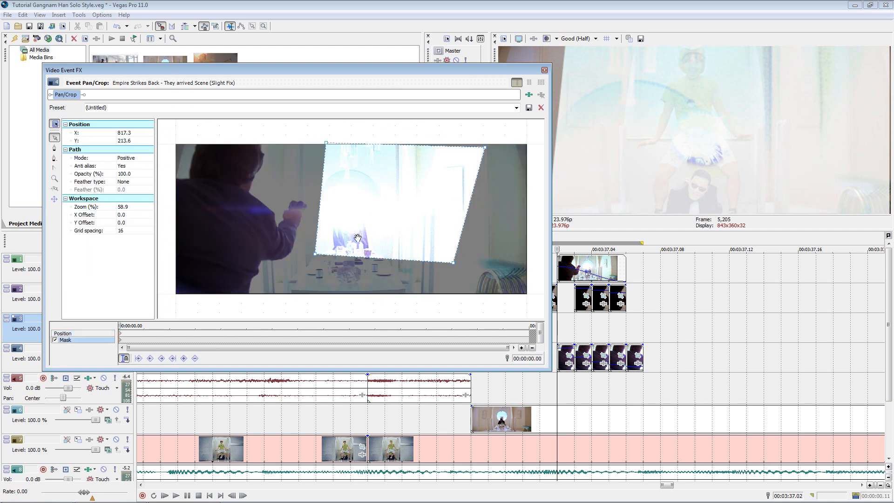
pyautogui.rightClick(329, 257)
pyautogui.moveTo(366, 293)
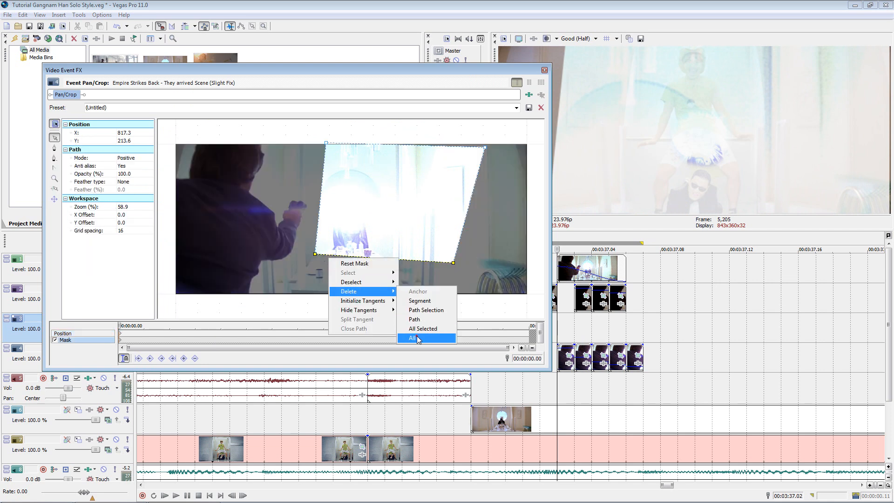
pyautogui.click(428, 343)
# - Move the first flash event's crop center to Y 154.3 and set Maintain aspect ratio to No
pyautogui.click(125, 334)
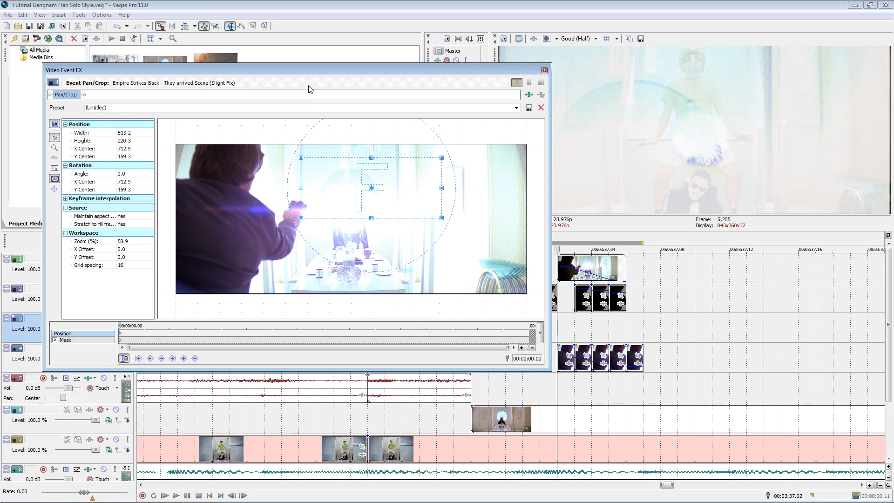
pyautogui.moveTo(328, 75); pyautogui.dragTo(312, 167)
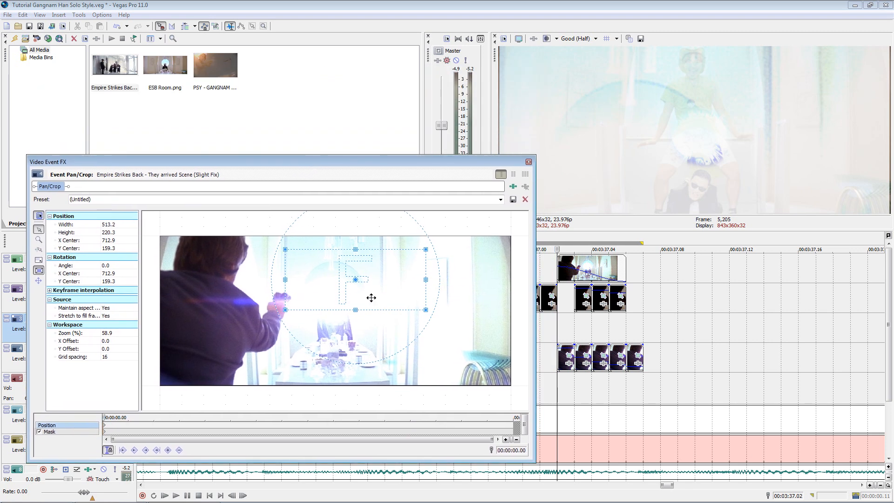
pyautogui.moveTo(371, 297); pyautogui.dragTo(371, 296)
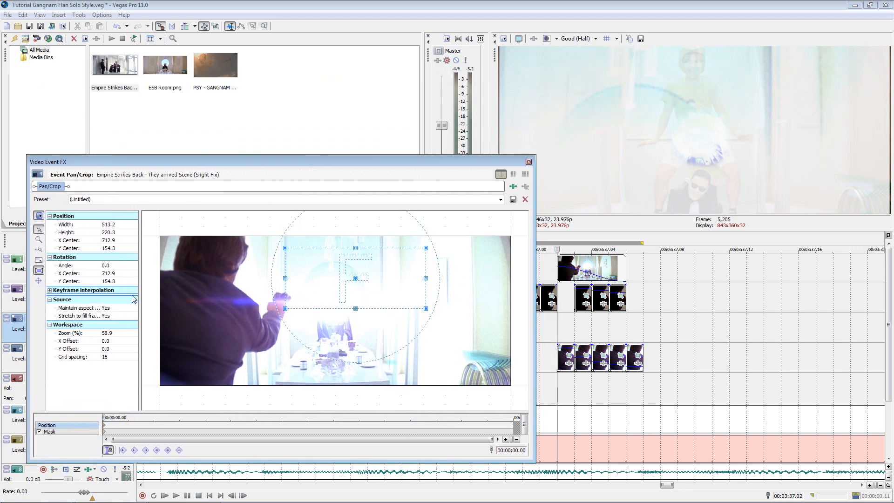
pyautogui.click(111, 309)
pyautogui.click(114, 320)
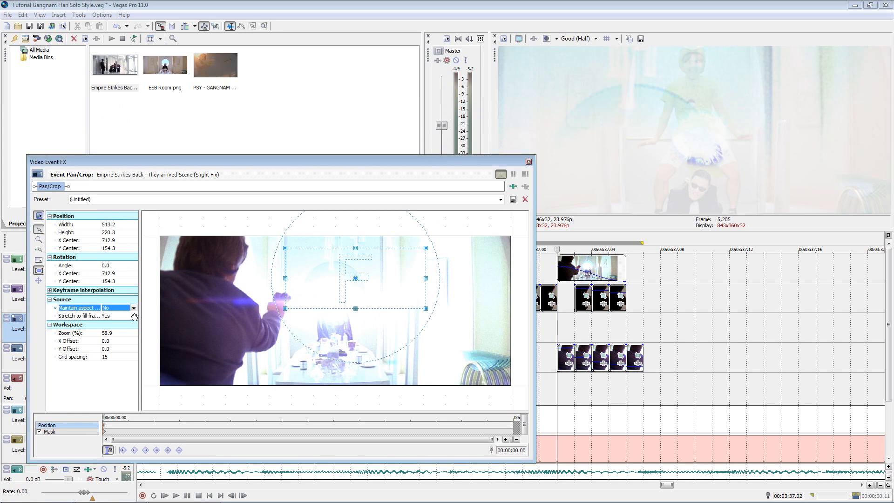
pyautogui.click(528, 161)
# - Copy the first flash event, paste its attributes onto the flash event at 00:03:37.03, and check that event's Pan/Crop settings
pyautogui.click(563, 366)
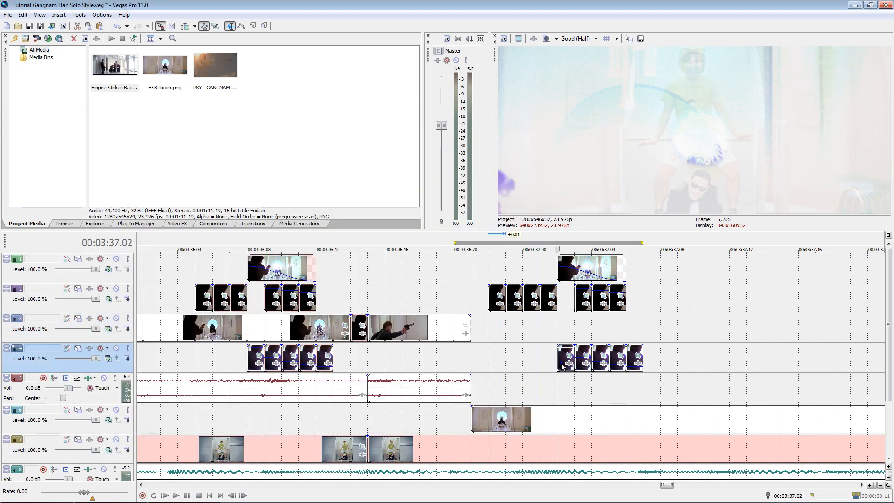
pyautogui.rightClick(562, 366)
pyautogui.click(581, 198)
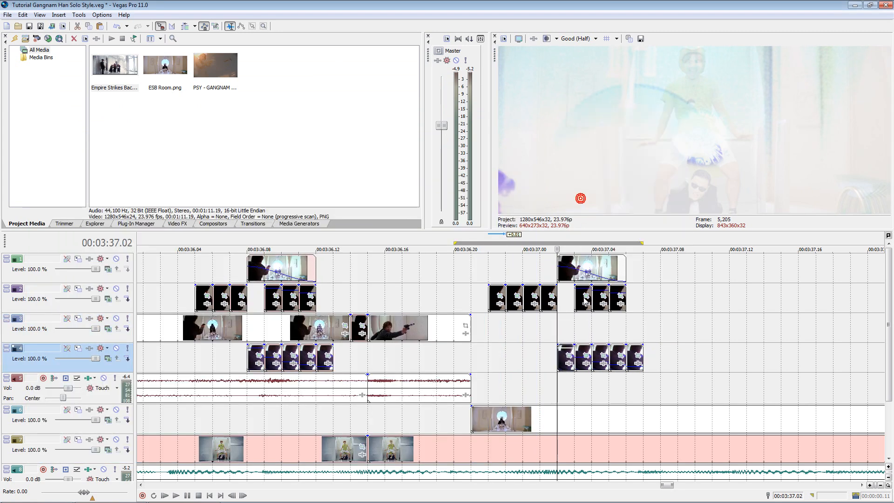
pyautogui.click(580, 371)
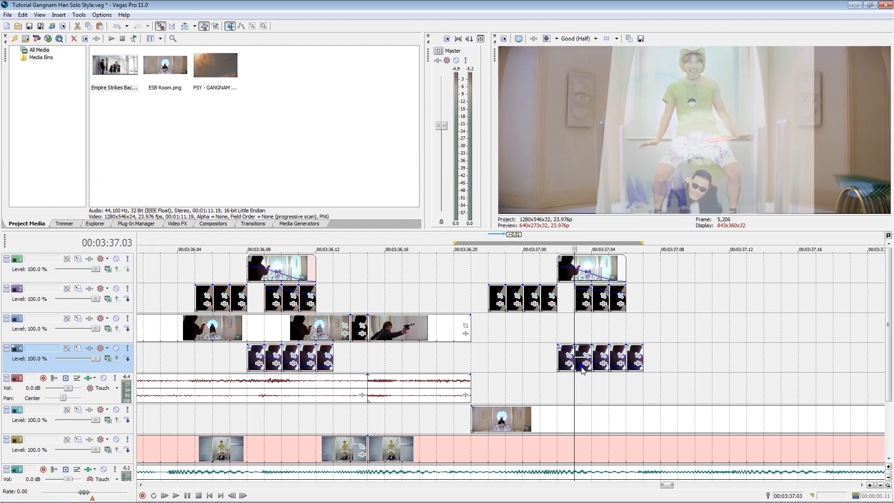
pyautogui.rightClick(582, 370)
pyautogui.click(610, 201)
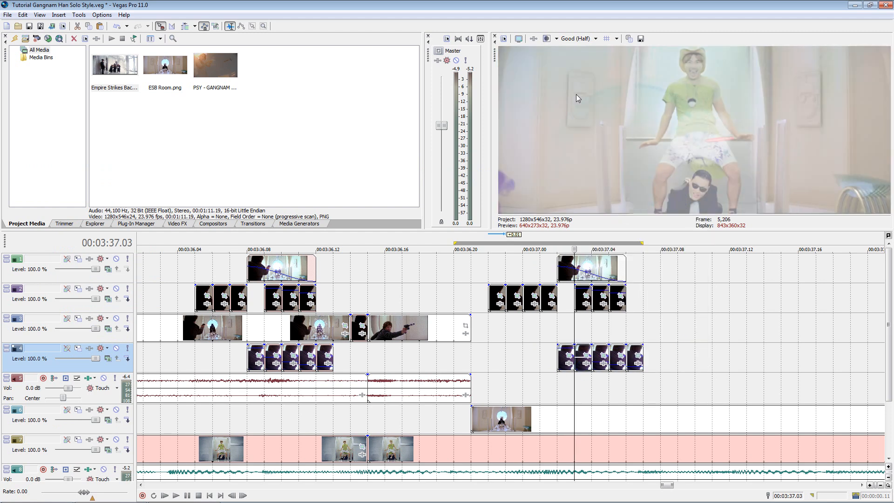
pyautogui.click(588, 356)
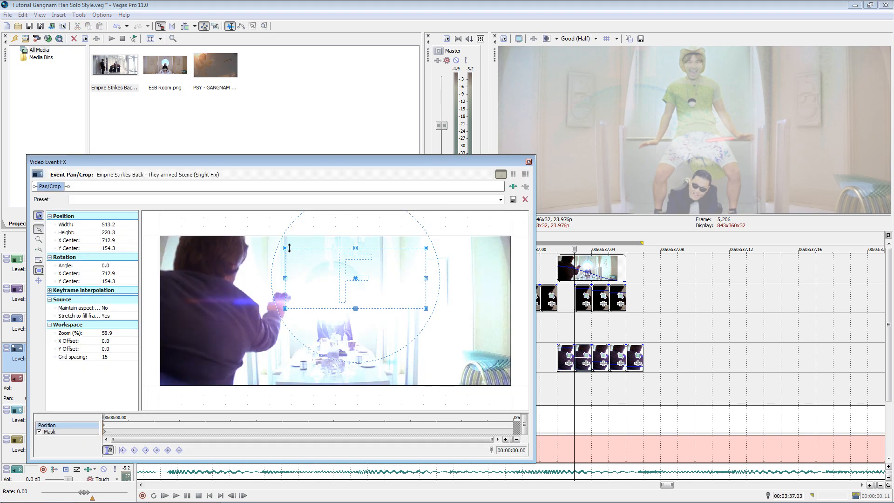
pyautogui.click(528, 161)
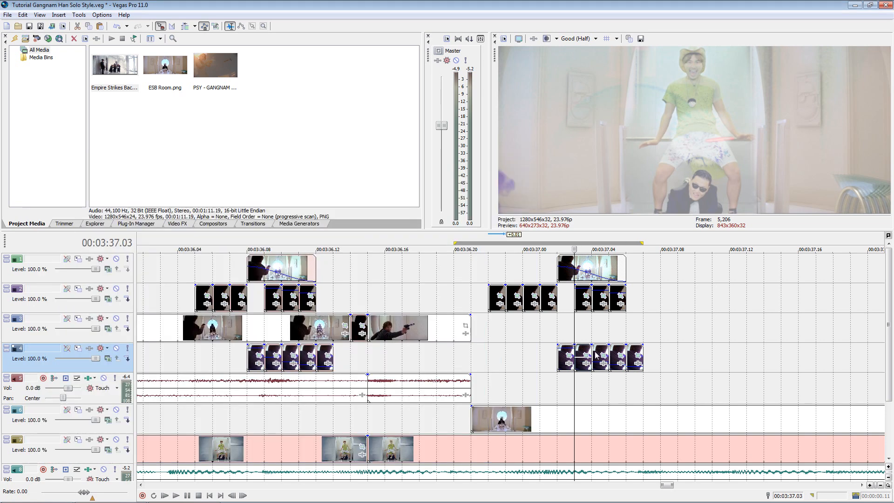
# - Paste the copied event attributes onto the last three flash events and step through the frames to check the ricochet
pyautogui.click(598, 354)
pyautogui.keyDown('shift'); pyautogui.click(637, 350); pyautogui.keyUp('shift')
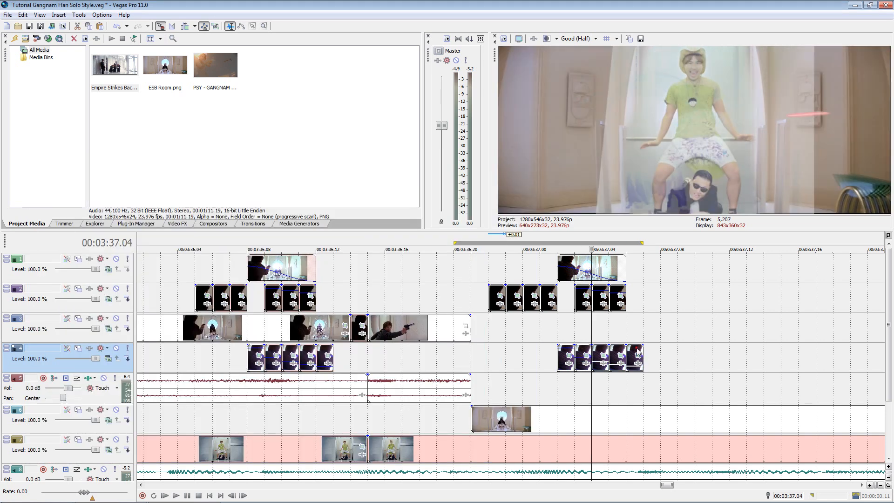
pyautogui.rightClick(598, 354)
pyautogui.click(626, 199)
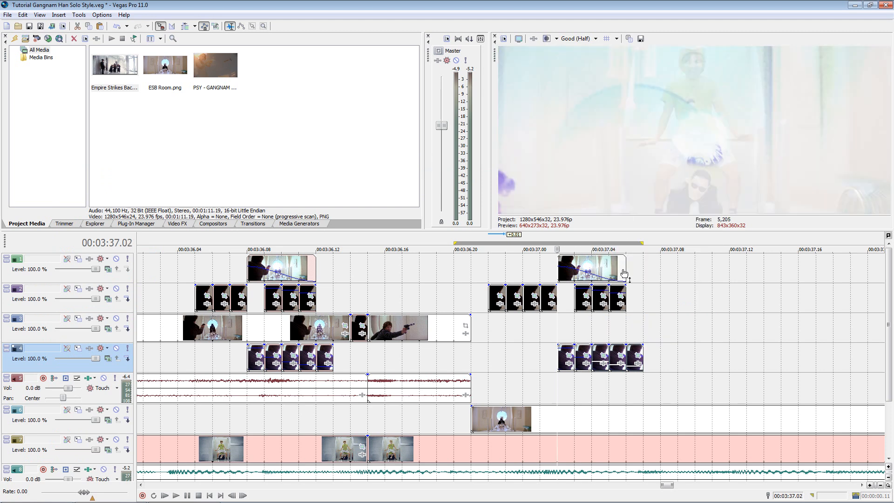
pyautogui.press('Right')
pyautogui.press('Right')
pyautogui.press('Right')
pyautogui.press('Right')
pyautogui.press('Right')
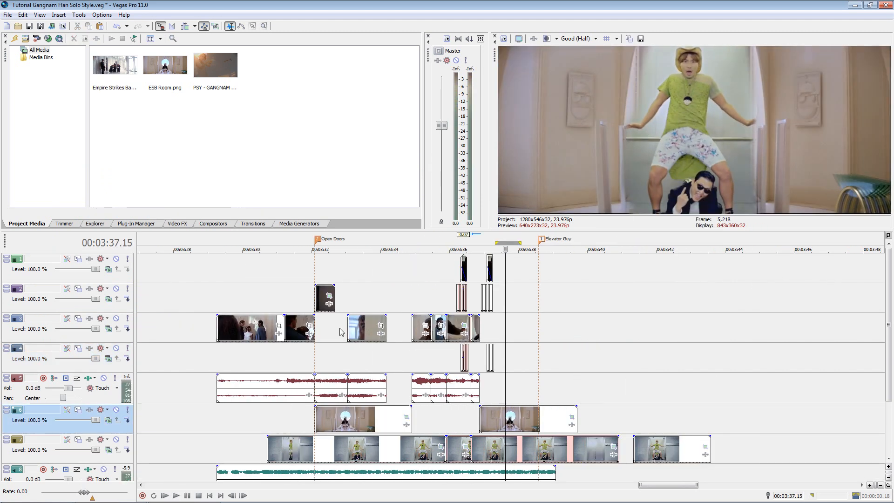
# - Copy the door-opening event at the Open Doors marker
pyautogui.click(321, 298)
pyautogui.rightClick(321, 298)
pyautogui.click(355, 124)
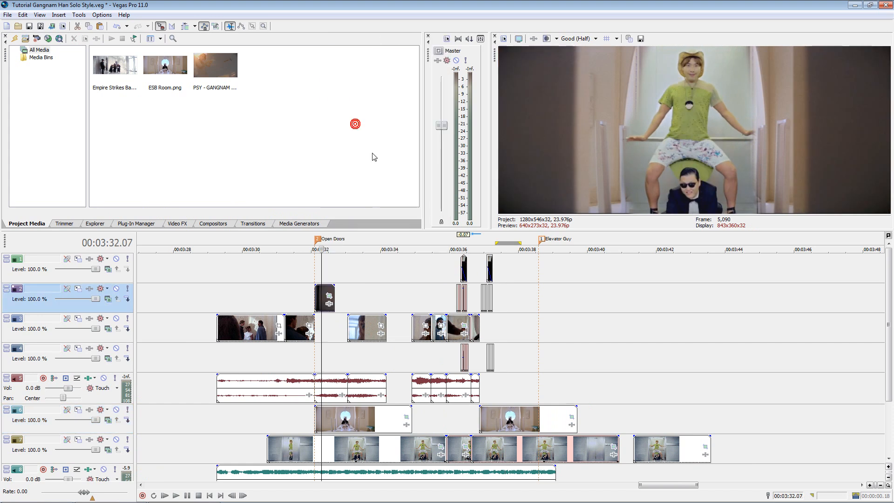
# - Solo the door track temporarily and step between 00:03:32.04 and 00:03:32.11 to examine the opening doors' mask
pyautogui.click(325, 275)
pyautogui.scroll(3, 348, 285)
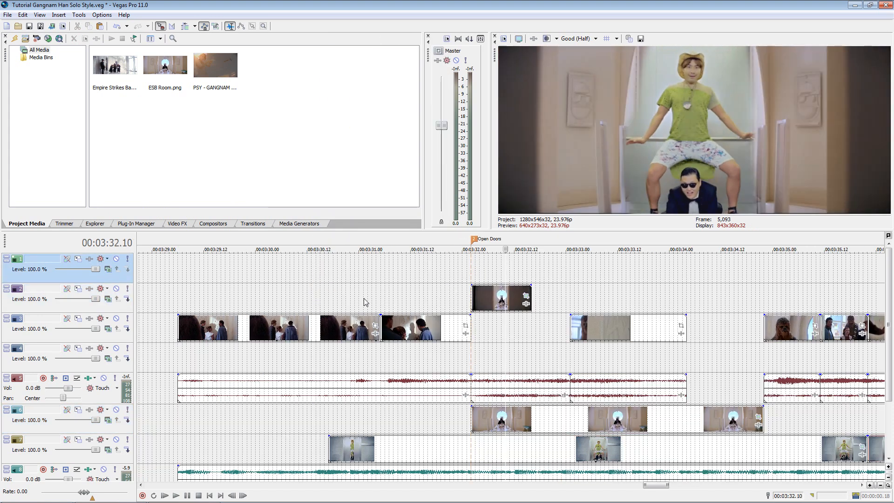
pyautogui.click(126, 289)
pyautogui.press('Left')
pyautogui.press('Left')
pyautogui.press('Left')
pyautogui.press('Left')
pyautogui.press('Left')
pyautogui.press('Left')
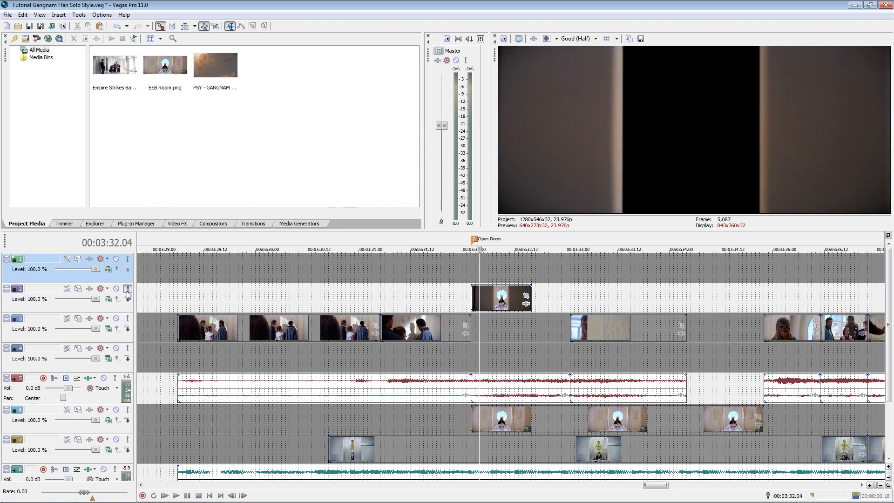
pyautogui.press('Right')
pyautogui.press('Right')
pyautogui.press('Right')
pyautogui.press('Right')
pyautogui.press('Right')
pyautogui.press('Right')
pyautogui.press('Right')
pyautogui.click(127, 289)
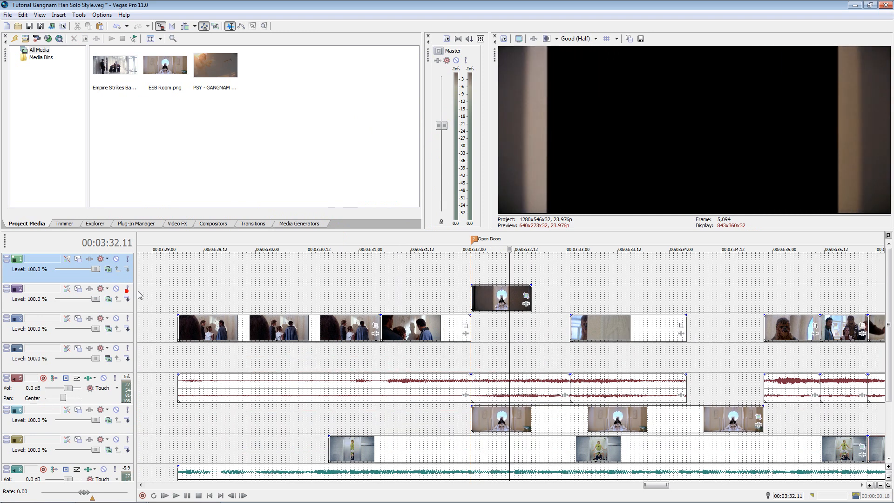
# - Paste the door event onto the topmost track at 00:03:37.07, just after the second ricochet
pyautogui.scroll(-4, 554, 324)
pyautogui.click(602, 311)
pyautogui.scroll(5, 602, 312)
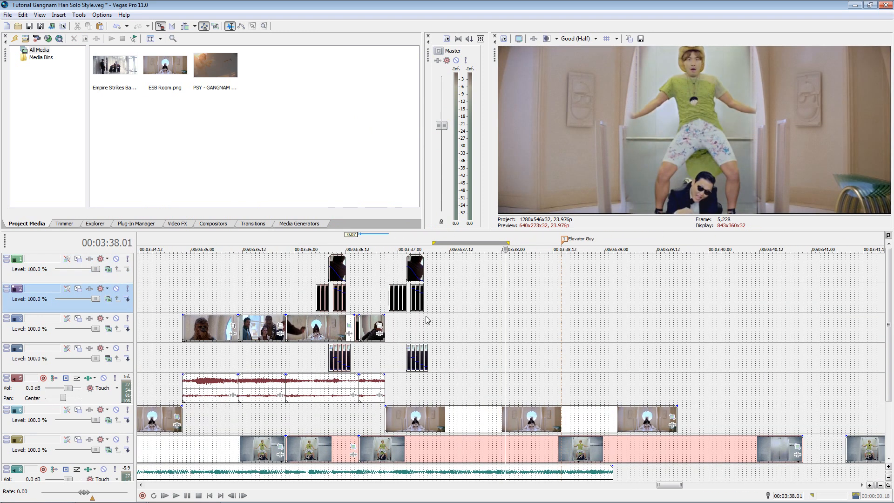
pyautogui.click(436, 311)
pyautogui.scroll(3, 435, 312)
pyautogui.click(482, 270)
pyautogui.hotkey('ctrl', 'v')
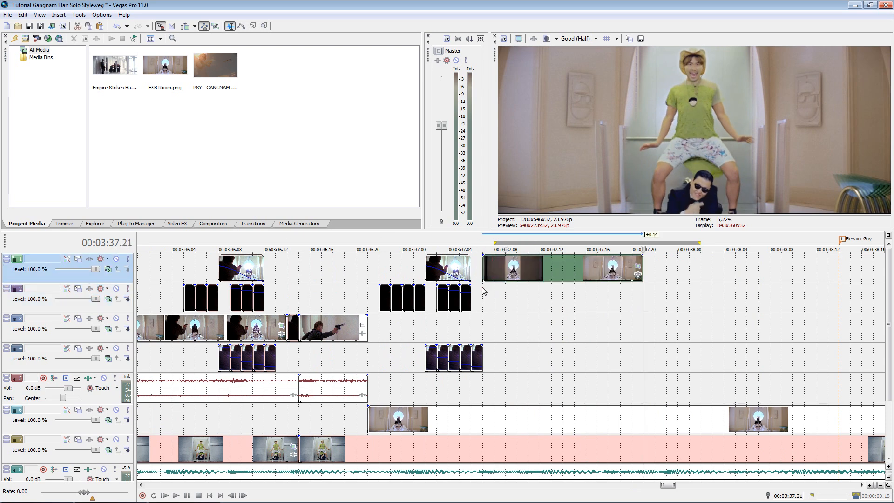
# - Reverse the pasted door event so the doors close, and check the frames at its end and start
pyautogui.click(482, 291)
pyautogui.rightClick(516, 270)
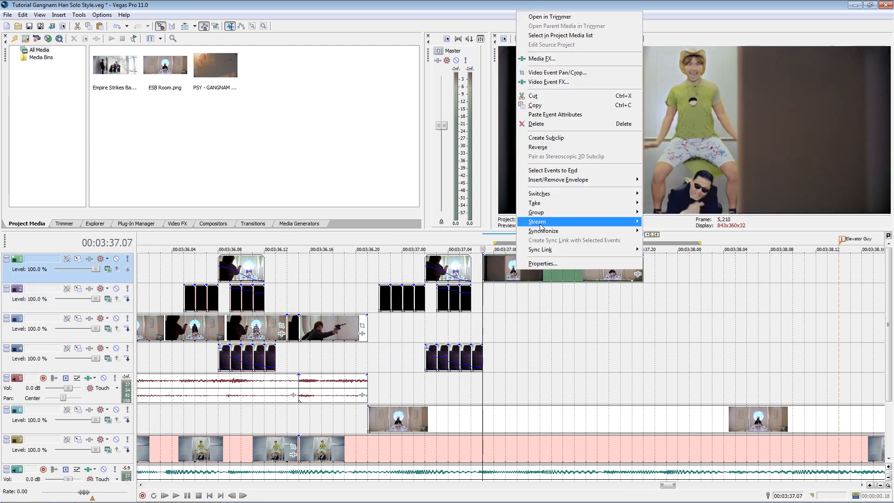
pyautogui.click(548, 156)
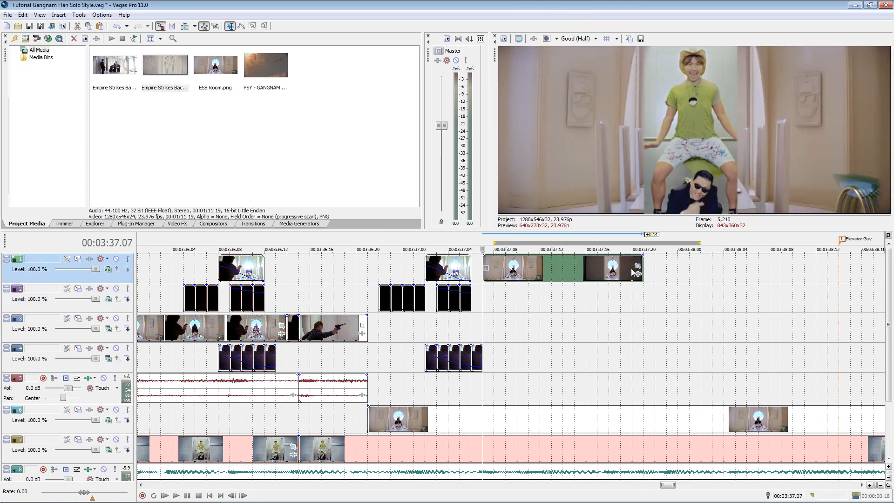
pyautogui.click(642, 272)
pyautogui.press('Left')
pyautogui.press('Left')
pyautogui.click(484, 287)
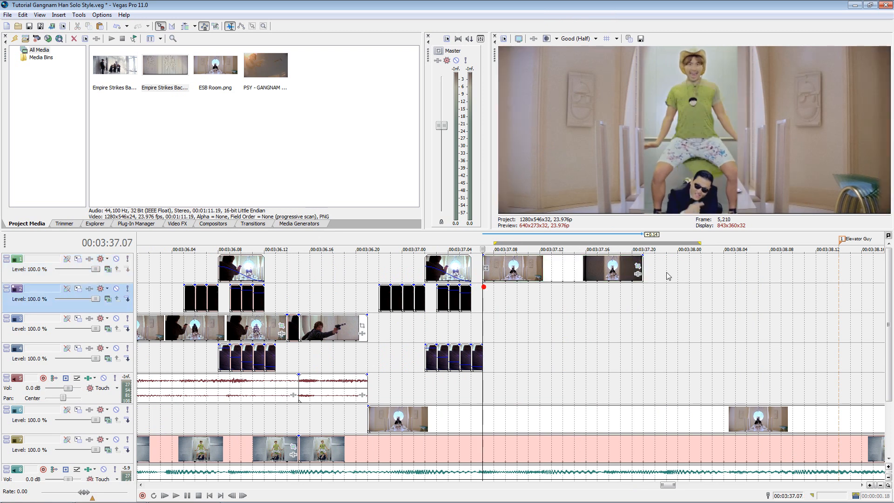
# - Reverse the order of the closing-door event's mask keyframes so the mask narrows to the doorway, and play the result
pyautogui.click(637, 266)
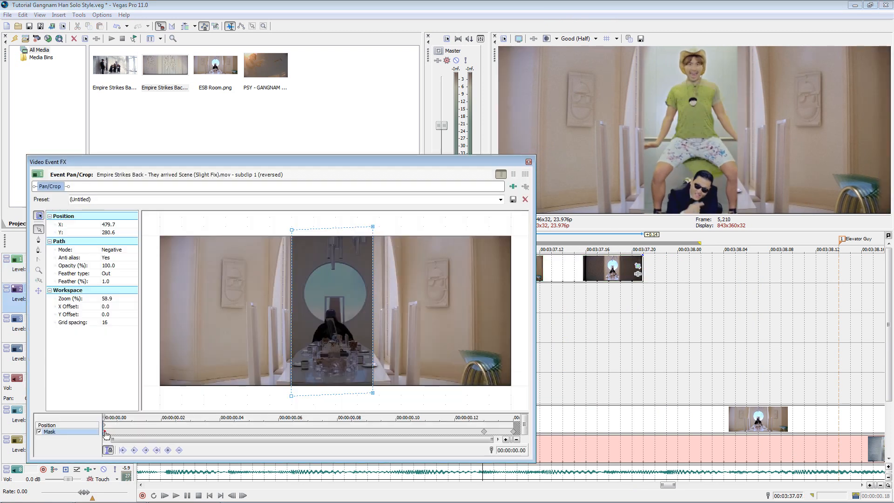
pyautogui.click(485, 433)
pyautogui.click(514, 434)
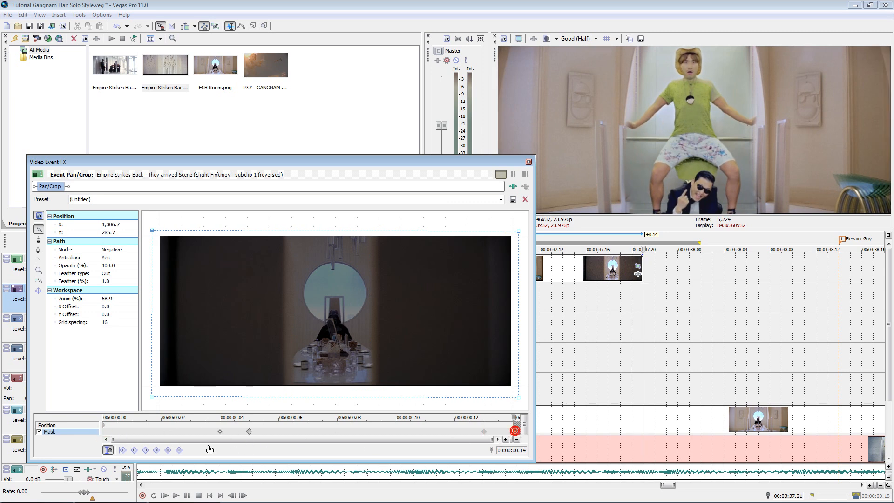
pyautogui.moveTo(208, 446); pyautogui.dragTo(90, 445)
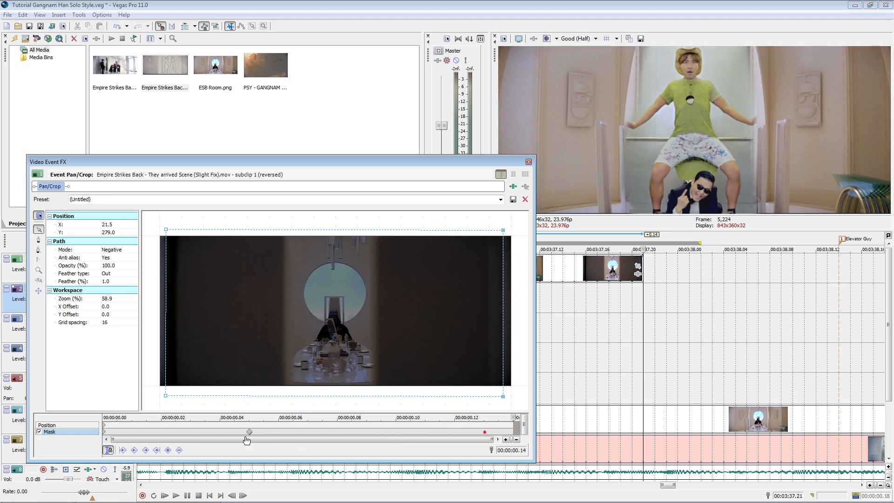
pyautogui.moveTo(245, 436); pyautogui.dragTo(130, 434)
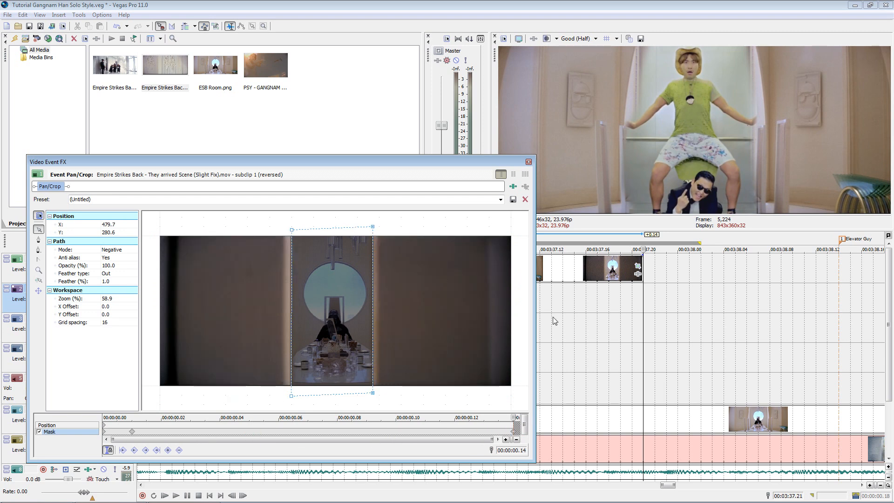
pyautogui.click(529, 163)
pyautogui.click(485, 325)
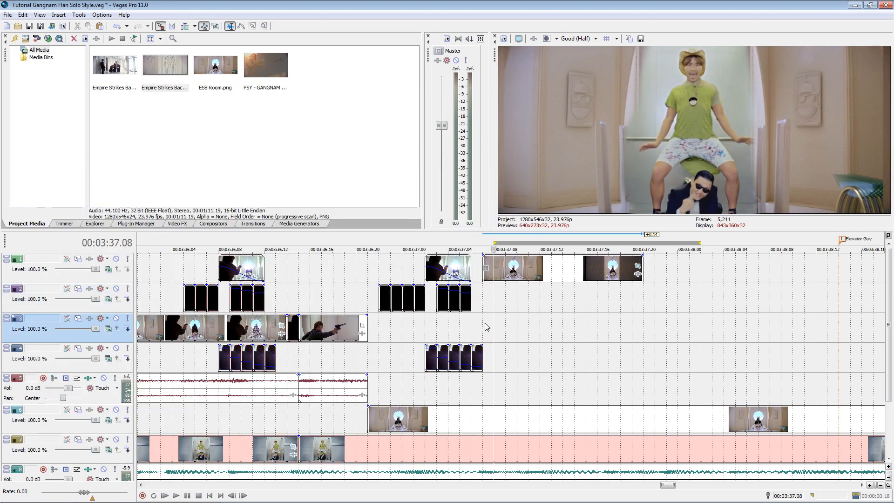
pyautogui.press('space')
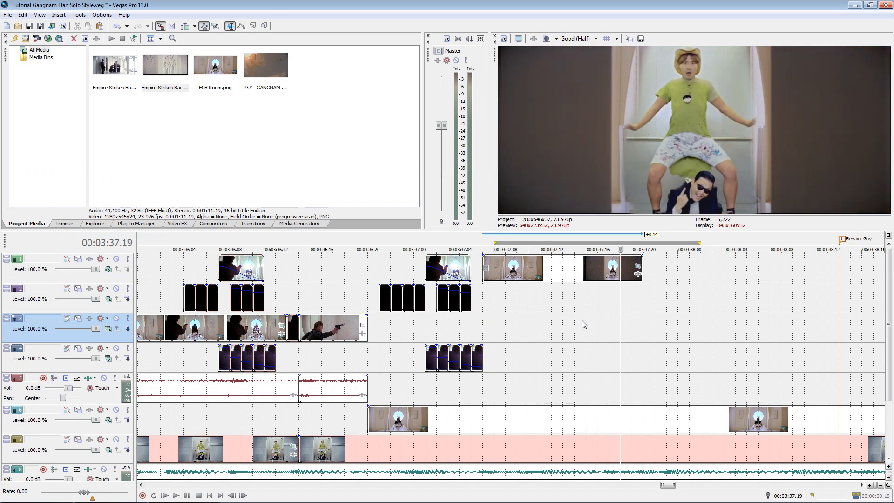
# - Mark the range 00:03:37.20 to 00:03:37.21, copy the door event's final frame, and paste it at 00:03:37.21 on the same track
pyautogui.press('i')
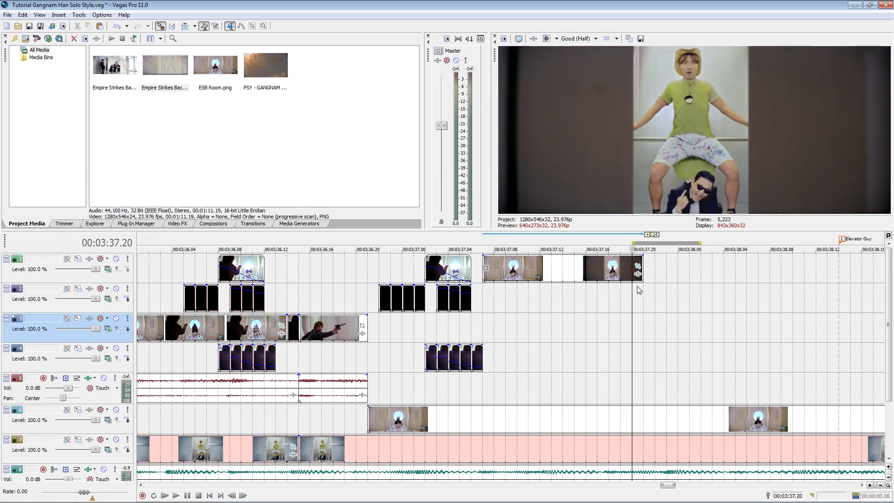
pyautogui.click(640, 279)
pyautogui.press('o')
pyautogui.click(597, 272)
pyautogui.press('BackSpace')
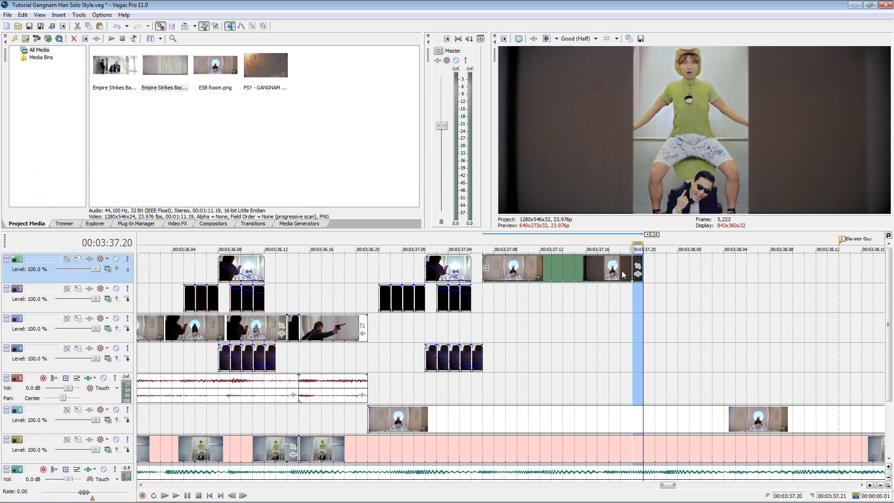
pyautogui.click(644, 267)
pyautogui.hotkey('ctrl', 'v')
pyautogui.click(647, 286)
pyautogui.scroll(3, 654, 279)
# - Duplicate the one-frame door event onto the second track at 00:03:37.21
pyautogui.click(517, 277)
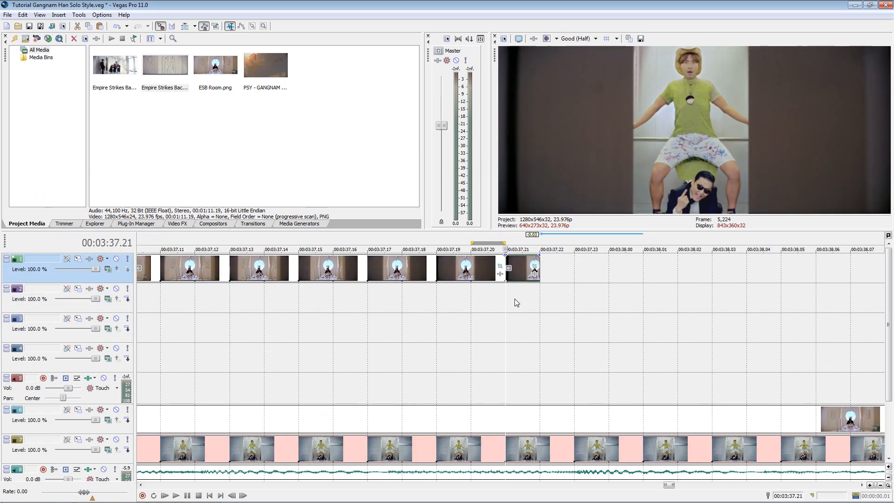
pyautogui.click(515, 298)
pyautogui.hotkey('ctrl', 'v')
pyautogui.click(515, 326)
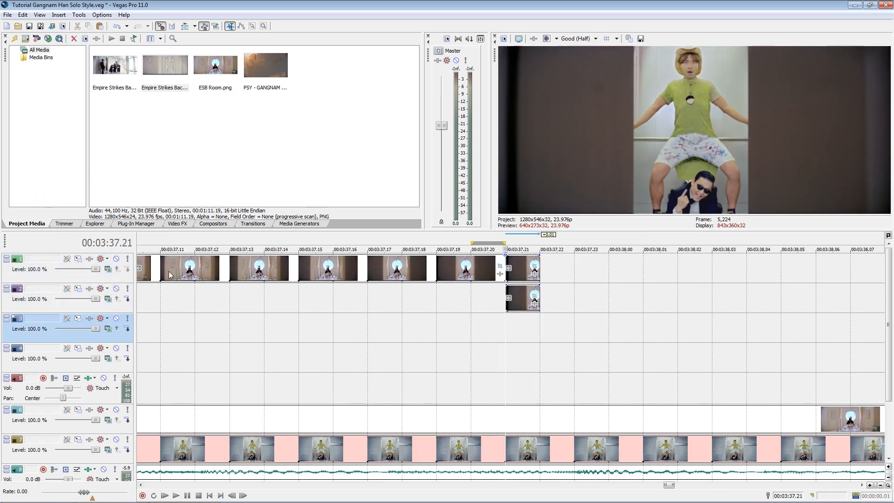
# - Mute the top track and delete the existing mask and its extra end keyframe from the second track's door event
pyautogui.click(116, 258)
pyautogui.click(535, 296)
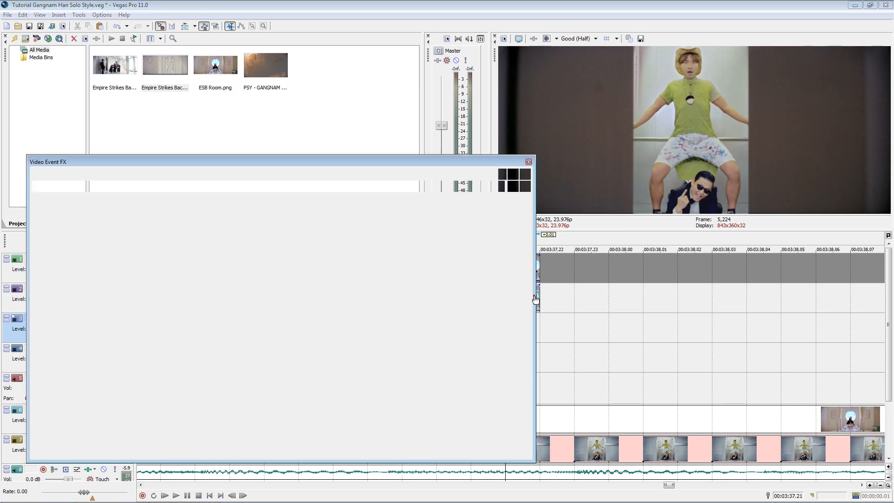
pyautogui.rightClick(333, 336)
pyautogui.moveTo(358, 368)
pyautogui.click(409, 416)
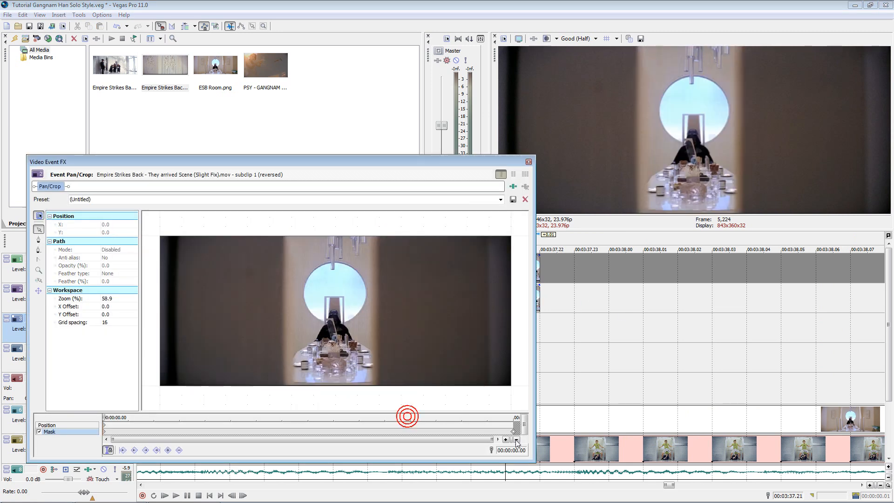
pyautogui.rightClick(513, 431)
pyautogui.click(543, 360)
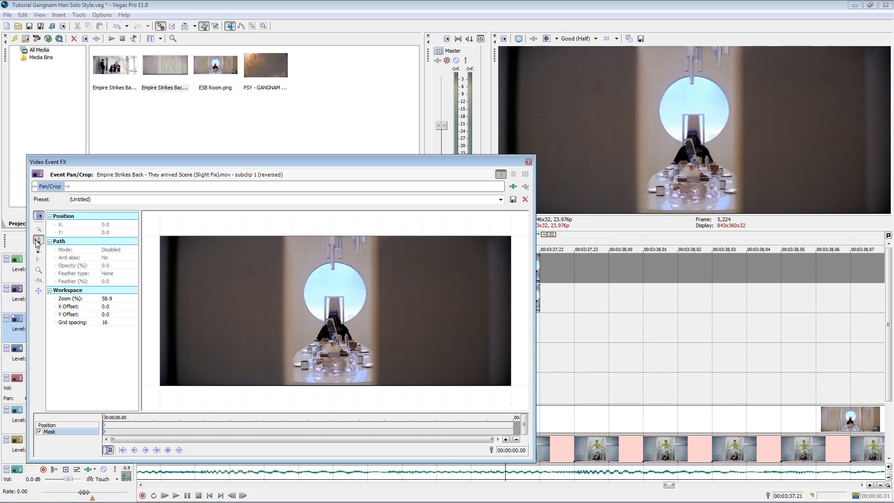
# - Draw a four-point mask around the left door, with feather type In and feather 3%
pyautogui.click(288, 232)
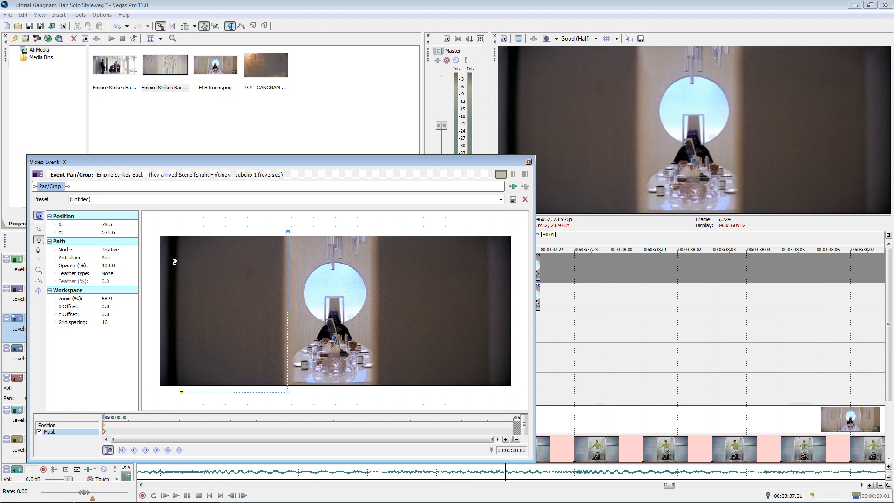
pyautogui.click(286, 232)
pyautogui.click(107, 273)
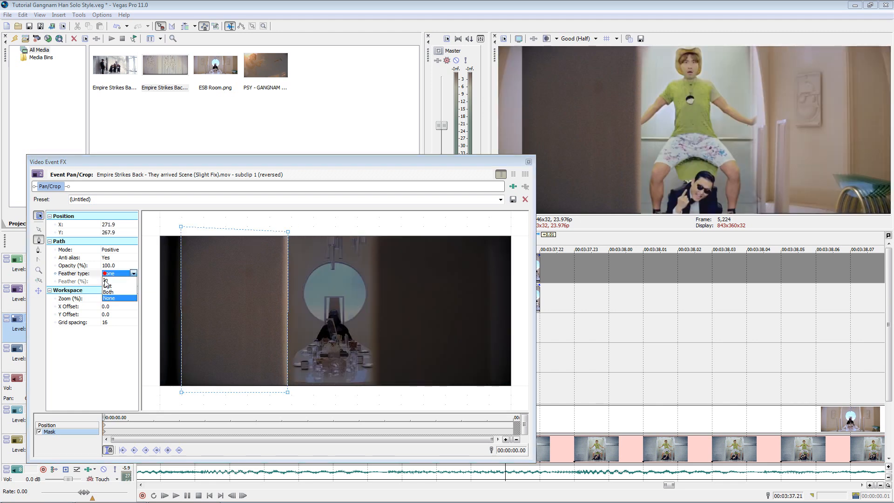
pyautogui.click(108, 281)
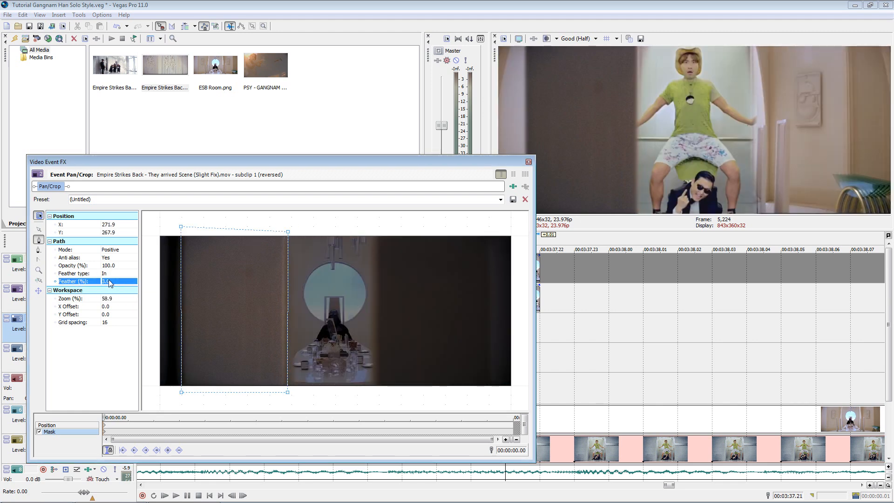
# - Shift the masked event's framing slightly so the left door moves inward toward the doorway's centre
pyautogui.click(51, 426)
pyautogui.moveTo(282, 350); pyautogui.dragTo(276, 349)
pyautogui.click(529, 161)
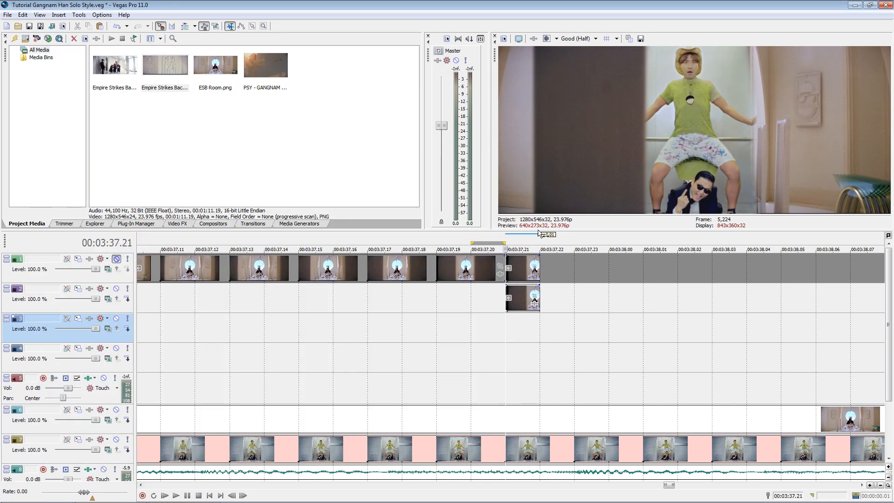
# - Set the mask feather of the top track's one-frame event to 4% and move both mask sides slightly outward
pyautogui.click(535, 267)
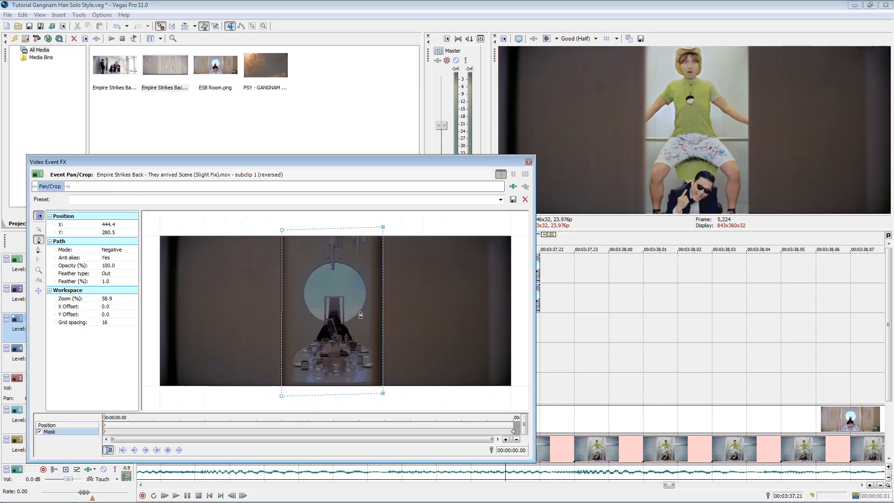
pyautogui.click(115, 281)
pyautogui.write('4')
pyautogui.press('Return')
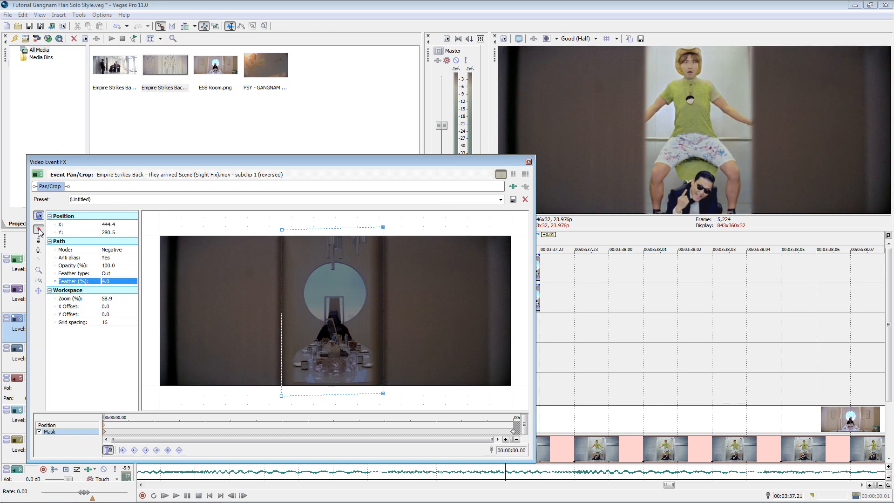
pyautogui.click(38, 229)
pyautogui.click(384, 287)
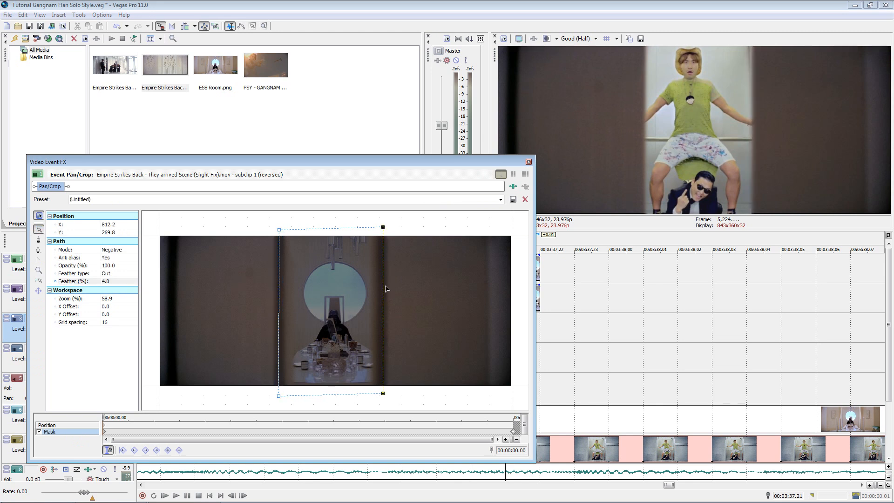
pyautogui.moveTo(383, 287); pyautogui.dragTo(386, 286)
pyautogui.click(529, 162)
# - Compare the frames around 00:03:37.21 and copy the masked left-door event to the third track at that time
pyautogui.press('Left')
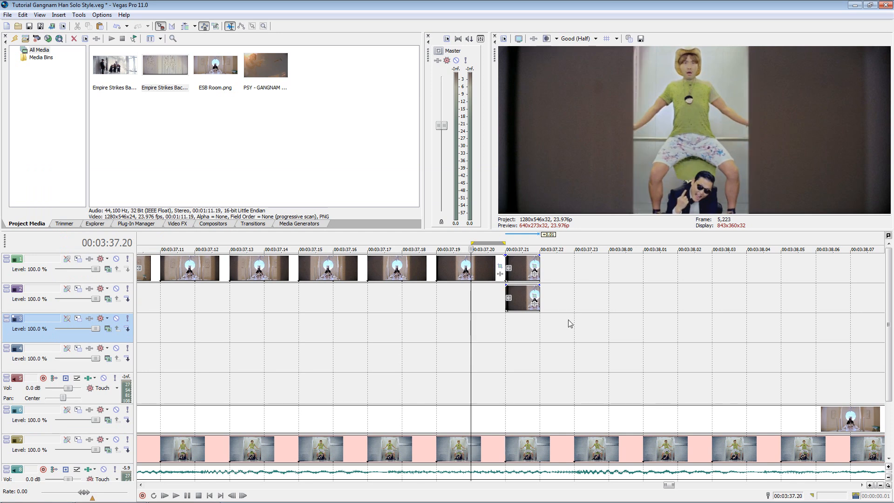
pyautogui.press('Right')
pyautogui.click(516, 304)
pyautogui.hotkey('ctrl', 'c')
pyautogui.click(512, 327)
pyautogui.hotkey('ctrl', 'v')
pyautogui.press('Left')
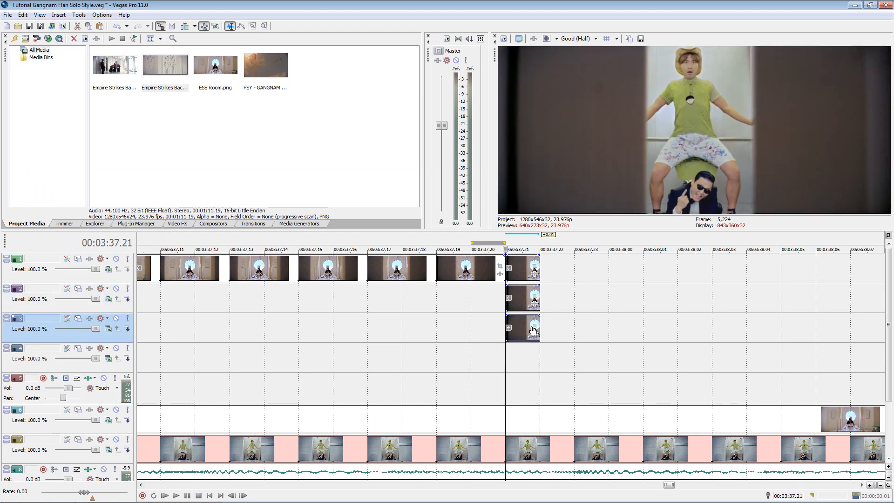
# - Move the third track event's whole mask shape from the left door over to the right door
pyautogui.click(534, 328)
pyautogui.click(104, 433)
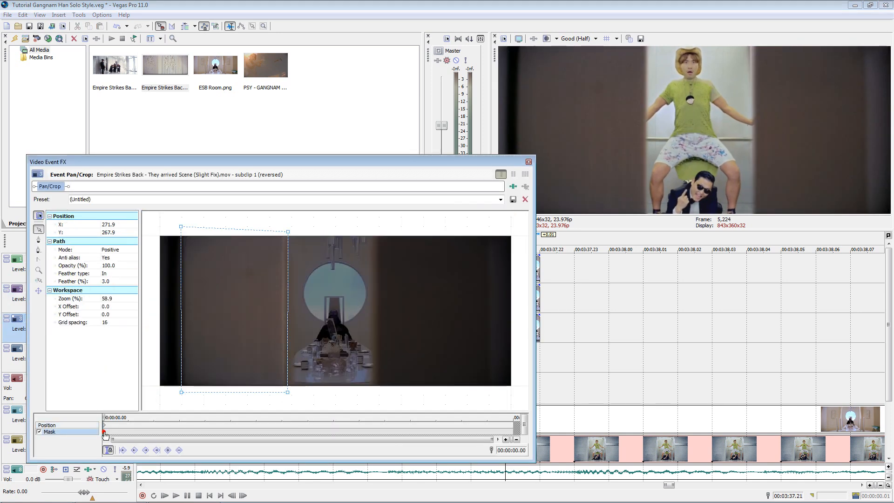
pyautogui.rightClick(279, 234)
pyautogui.click(315, 249)
pyautogui.click(359, 267)
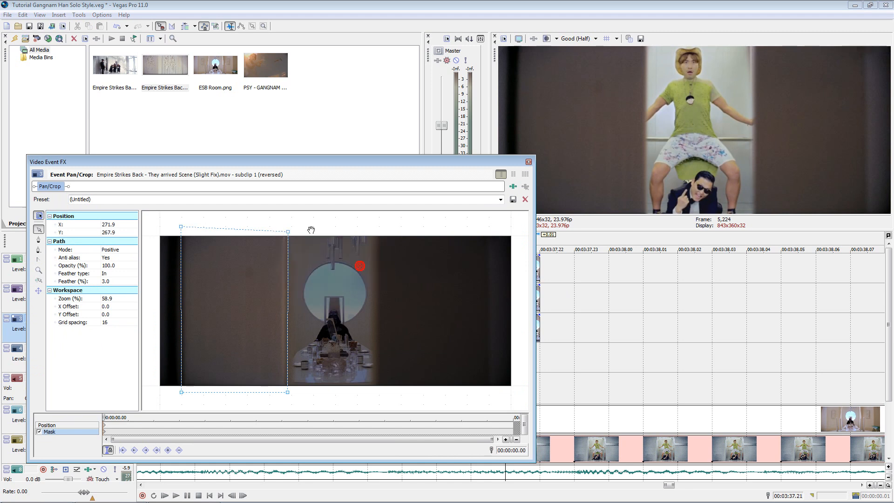
pyautogui.moveTo(289, 232); pyautogui.dragTo(471, 239)
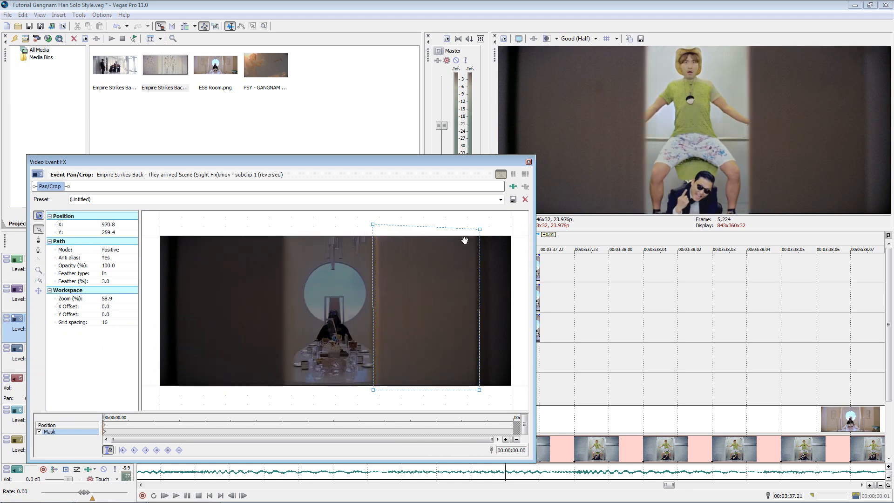
# - Nudge the third track event's Pan/Crop position horizontally so the right door slides inward over the elevator opening
pyautogui.click(65, 426)
pyautogui.press('Right')
pyautogui.press('Right')
pyautogui.press('Right')
pyautogui.press('Right')
pyautogui.press('Right')
pyautogui.press('Right')
pyautogui.press('Right')
pyautogui.press('Right')
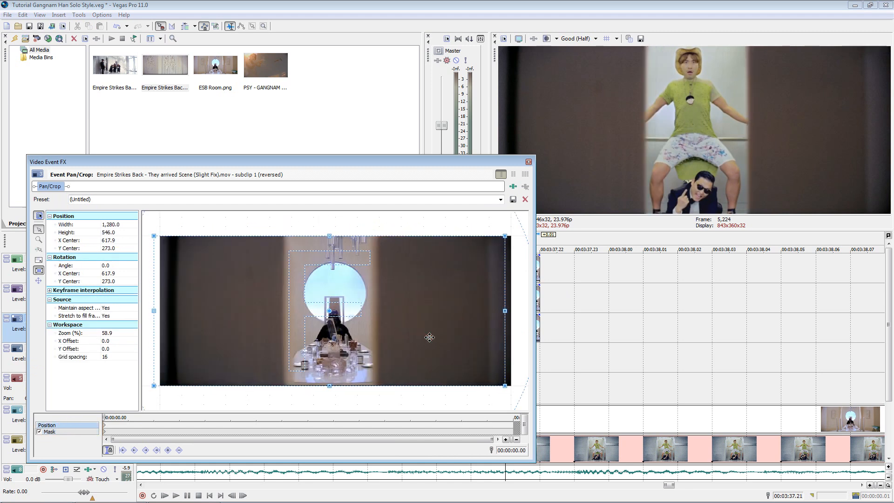
pyautogui.press('Left')
pyautogui.press('Left')
pyautogui.press('Left')
pyautogui.click(528, 162)
pyautogui.click(495, 367)
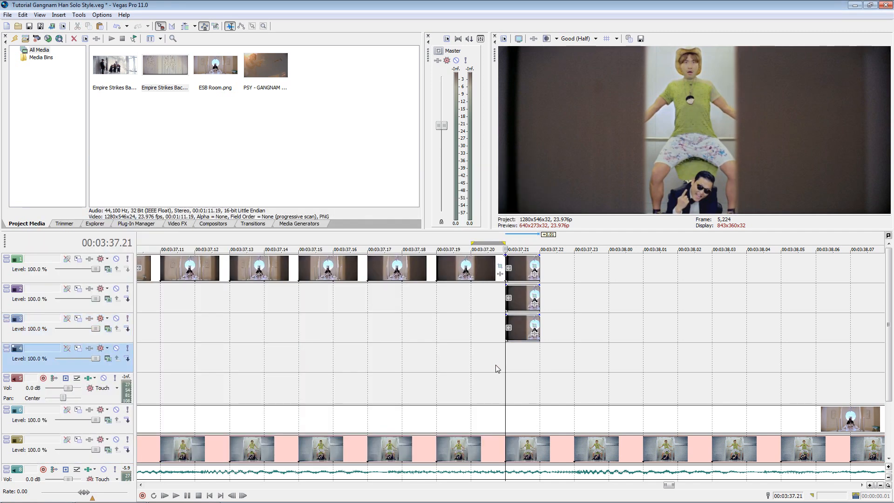
# - Copy the top track's one-frame door event and paste it four times in a row, starting at 00:03:37.22
pyautogui.press('Right')
pyautogui.click(523, 268)
pyautogui.hotkey('ctrl', 'c')
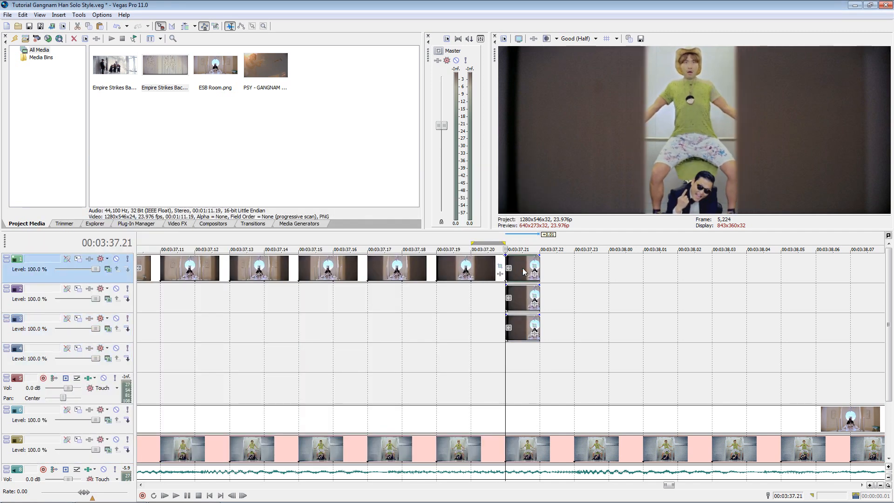
pyautogui.click(553, 265)
pyautogui.hotkey('ctrl', 'v')
pyautogui.hotkey('ctrl', 'v')
pyautogui.hotkey('ctrl', 'v')
pyautogui.hotkey('ctrl', 'v')
# - Return to 00:03:37.21, solo the second track, and disable the mask on its left-door event
pyautogui.click(553, 367)
pyautogui.press('Left')
pyautogui.click(127, 289)
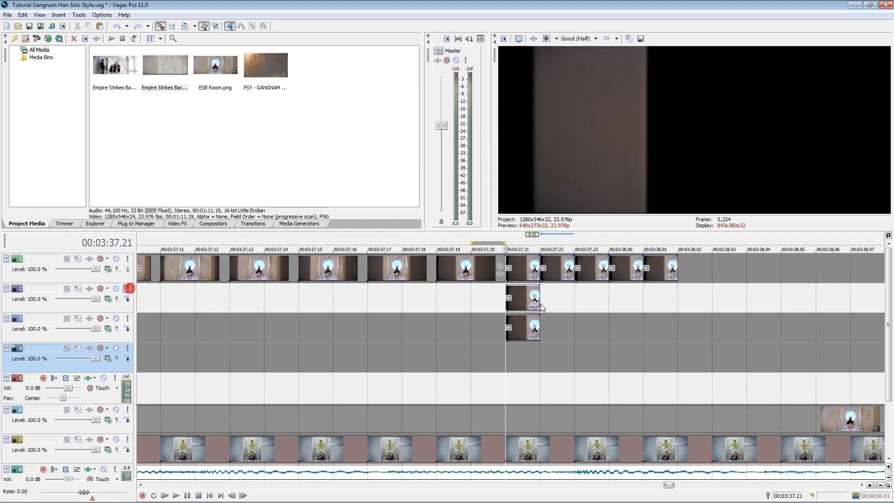
pyautogui.click(533, 299)
pyautogui.click(40, 433)
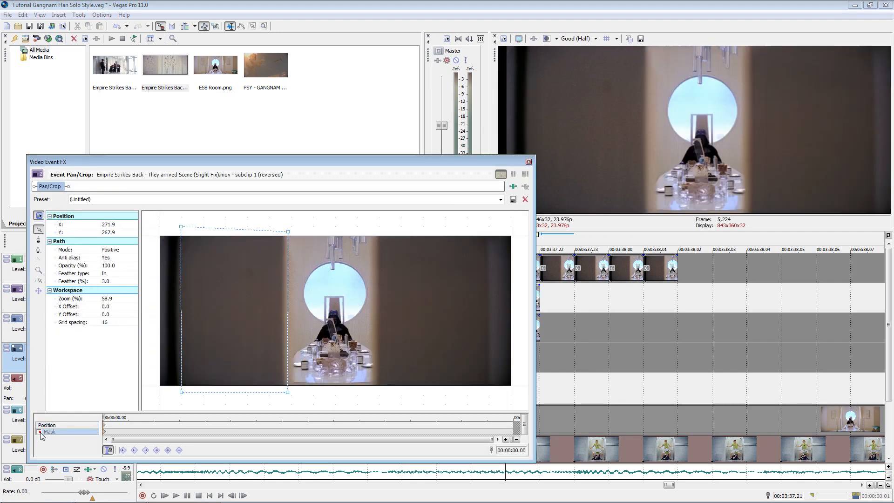
# - Set the preview quality to Best (Full) and save a snapshot of the unmasked door frame as Door.png
pyautogui.click(596, 38)
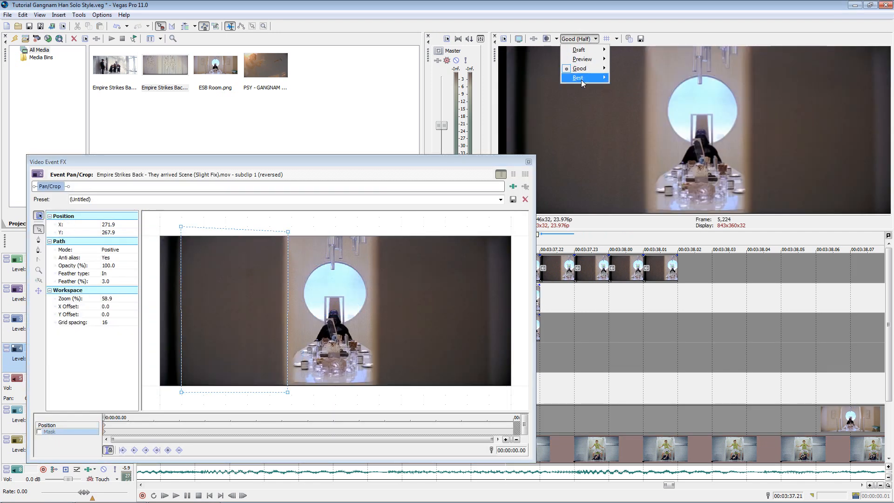
pyautogui.moveTo(582, 84)
pyautogui.click(616, 89)
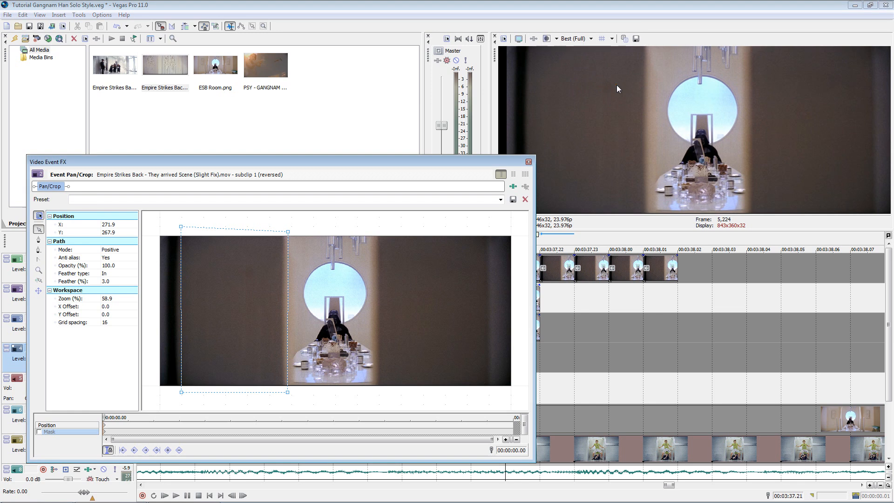
pyautogui.click(636, 39)
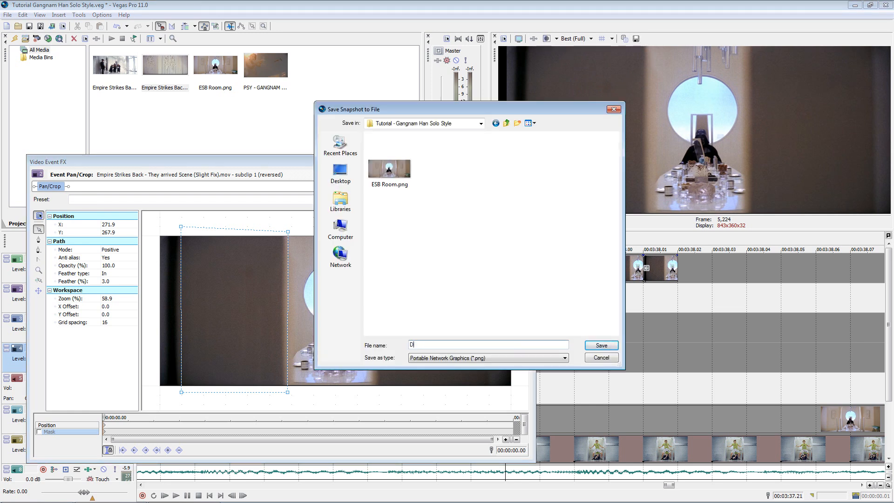
pyautogui.click(600, 345)
pyautogui.click(529, 162)
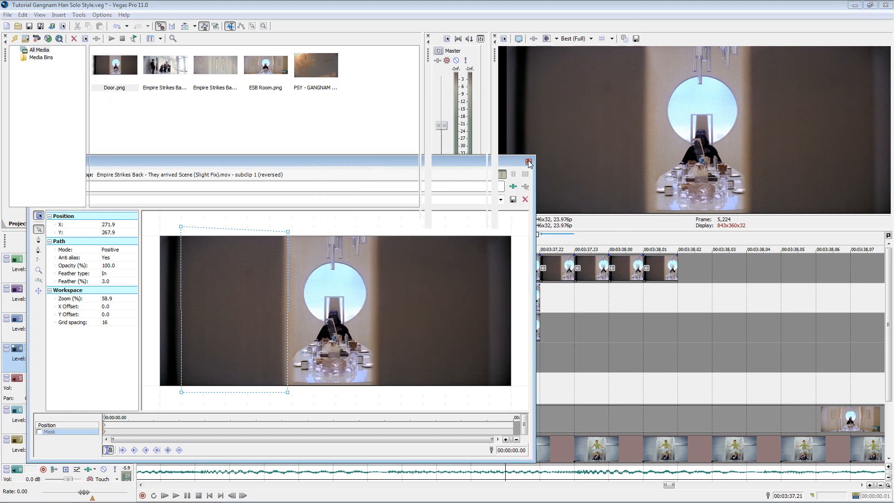
# - Place Door.png on the second track as a one-frame event at 00:03:37.22 and paste the left-door event's attributes onto it
pyautogui.moveTo(114, 65); pyautogui.dragTo(554, 293)
pyautogui.click(533, 296)
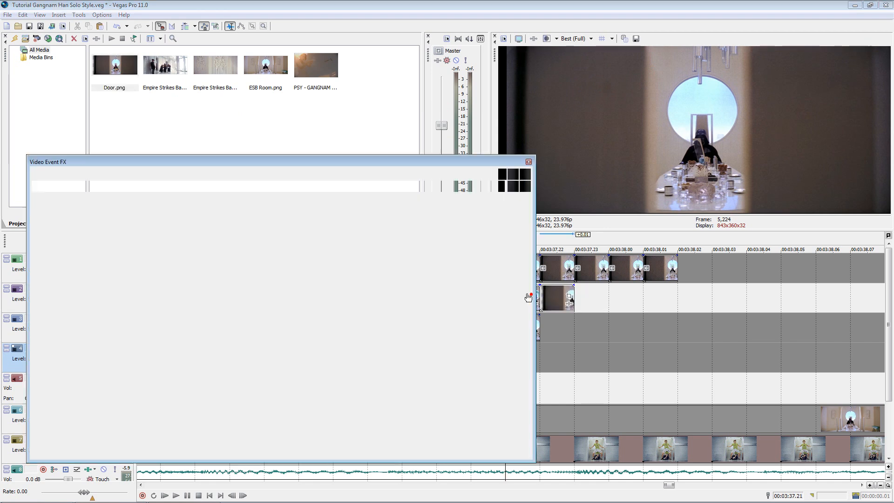
pyautogui.rightClick(522, 299)
pyautogui.click(559, 131)
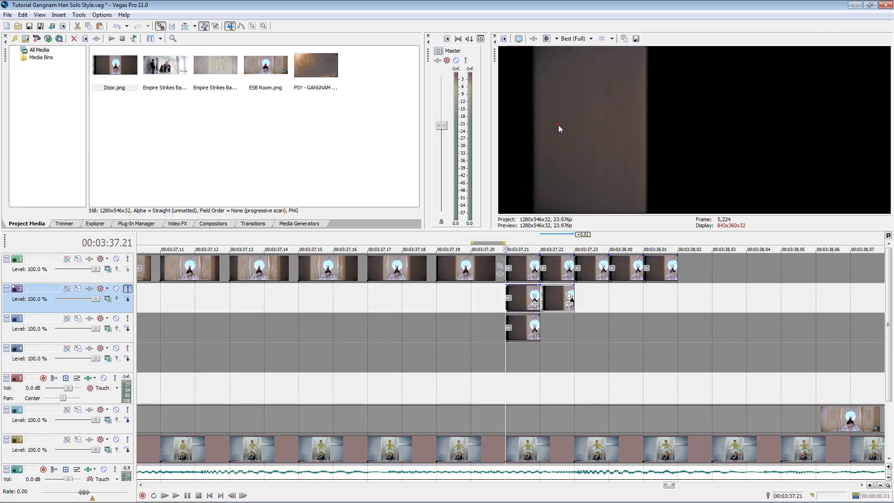
pyautogui.rightClick(548, 297)
pyautogui.click(587, 143)
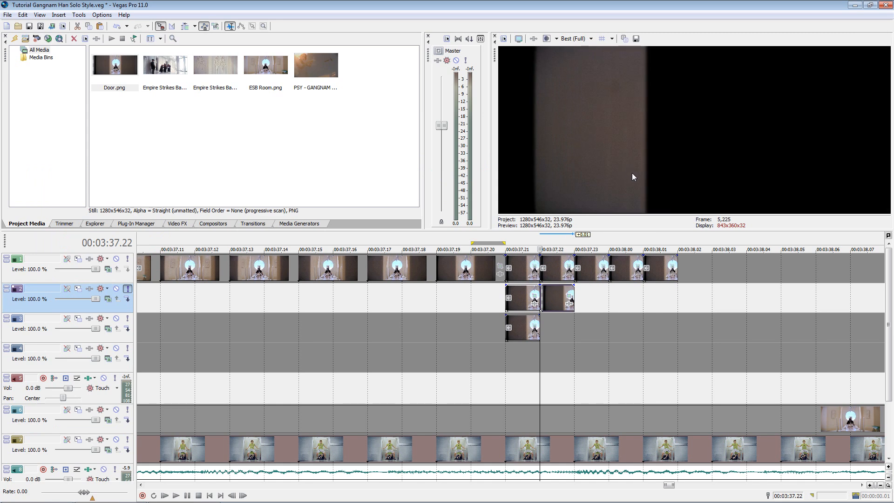
# - Compare both left-door frames, unsolo the second track, and replace the original left-door clip at 00:03:37.21 with the Door.png event
pyautogui.press('Left')
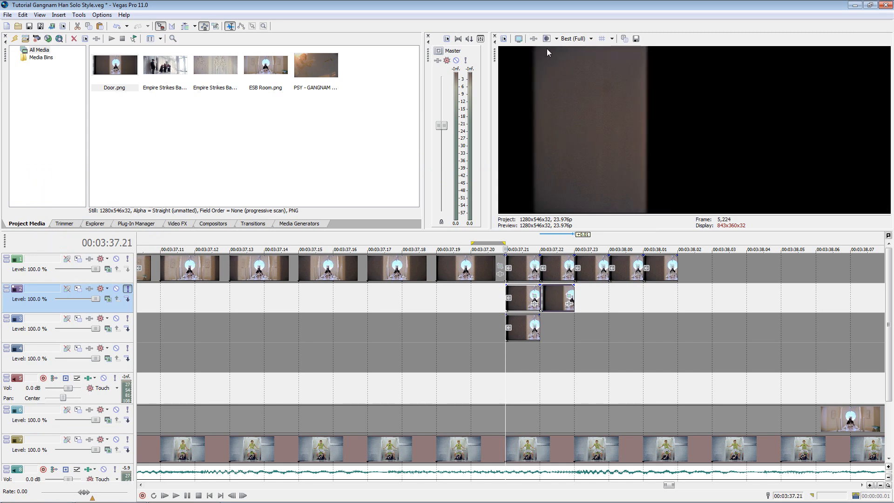
pyautogui.press('Right')
pyautogui.press('Left')
pyautogui.press('Right')
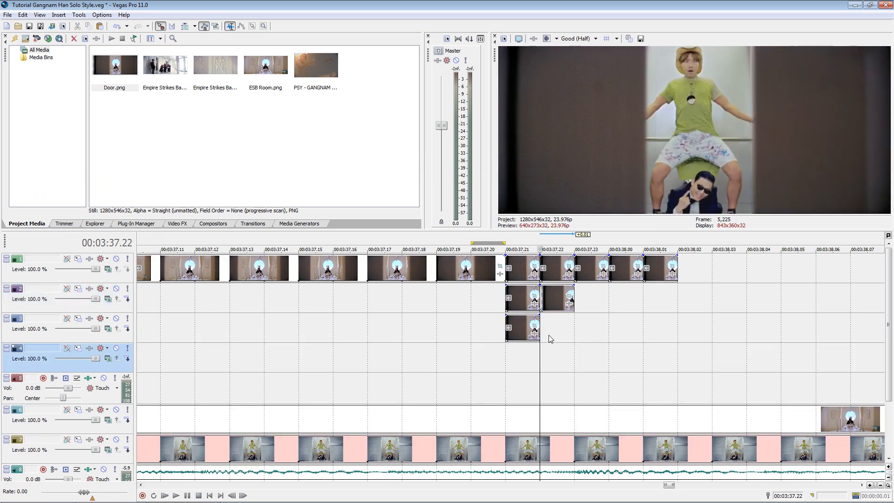
pyautogui.click(518, 294)
pyautogui.press('Delete')
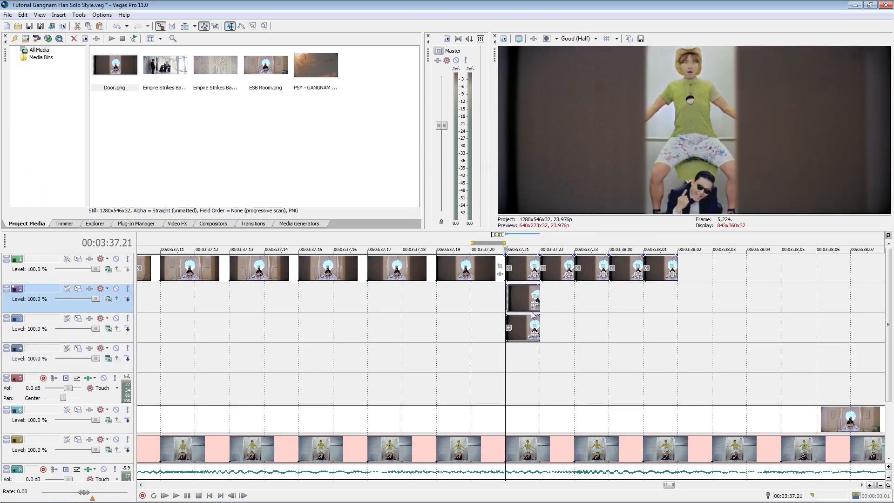
# - Replace the third track's right-door clip at 00:03:37.21 with a Door.png event carrying the same event attributes
pyautogui.moveTo(512, 331); pyautogui.dragTo(550, 331)
pyautogui.click(511, 334)
pyautogui.hotkey('ctrl', 'v')
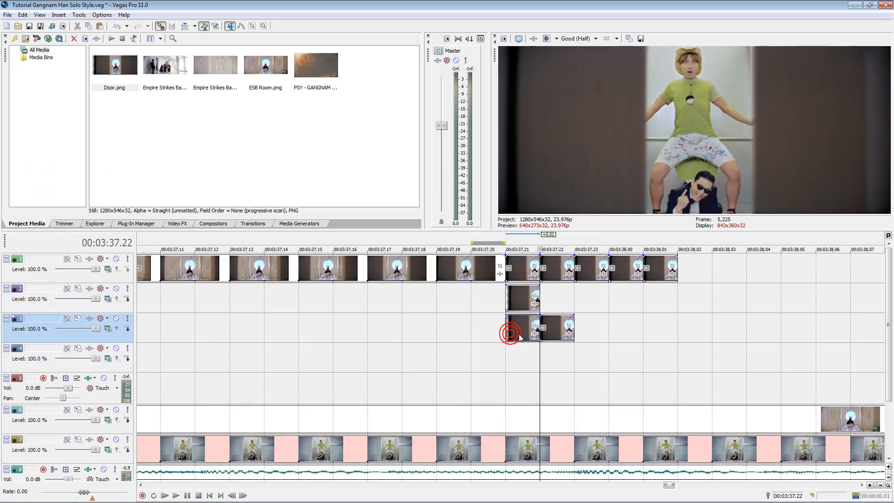
pyautogui.click(494, 335)
pyautogui.rightClick(555, 325)
pyautogui.click(585, 157)
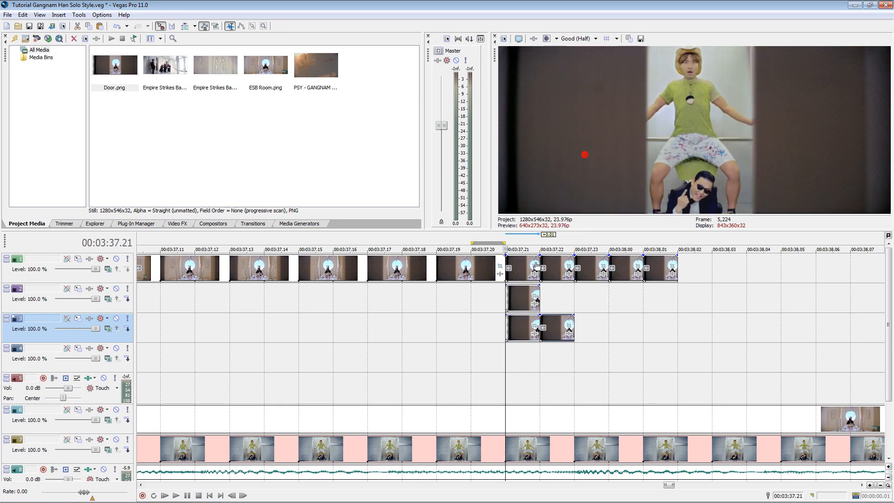
pyautogui.rightClick(508, 326)
pyautogui.click(534, 168)
pyautogui.click(555, 339)
pyautogui.press('Delete')
pyautogui.click(501, 362)
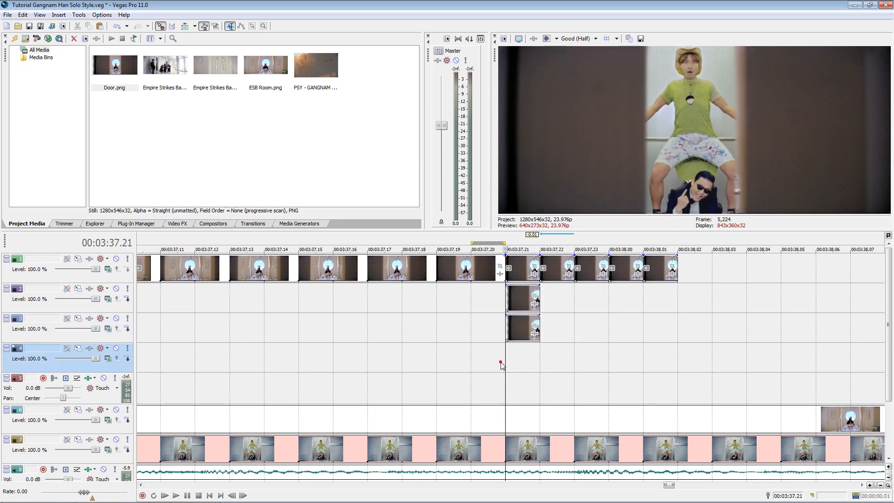
# - Nudge the Pan/Crop mask of the third track's right-door event slightly outward
pyautogui.click(536, 328)
pyautogui.click(50, 431)
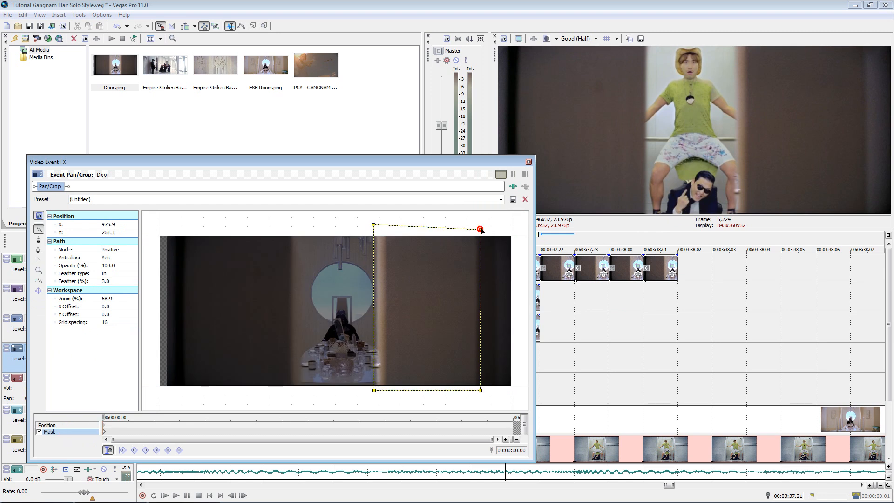
pyautogui.moveTo(480, 229); pyautogui.dragTo(485, 229)
pyautogui.click(529, 162)
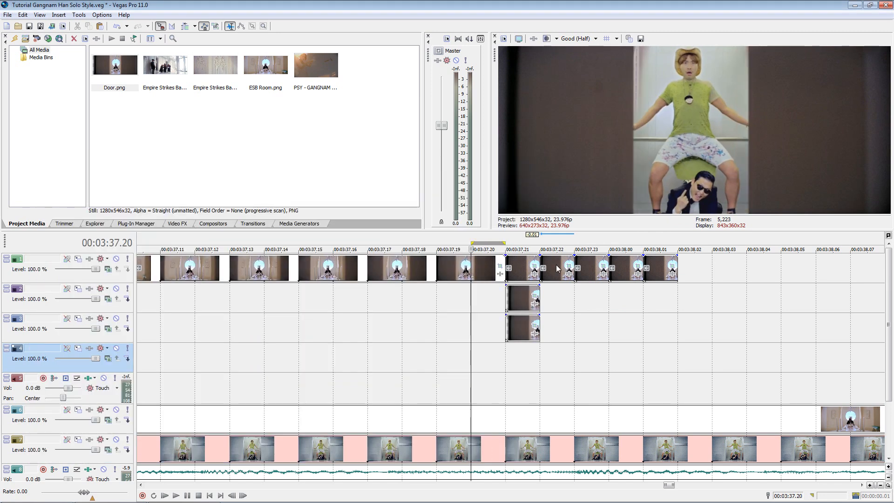
# - Nudge the Pan/Crop positions of both door events at 00:03:37.21 inward, setting the right door's X Center to about 675.6
pyautogui.click(536, 297)
pyautogui.moveTo(329, 307); pyautogui.dragTo(323, 307)
pyautogui.click(529, 162)
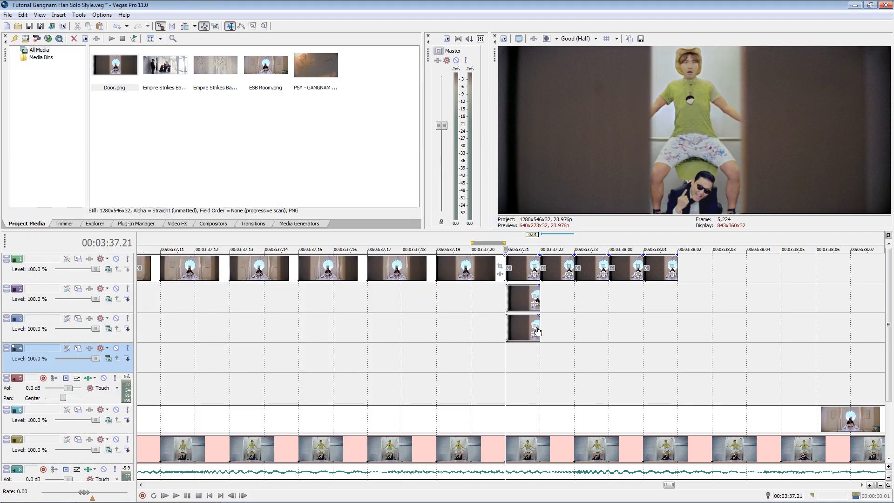
pyautogui.click(535, 327)
pyautogui.moveTo(484, 264); pyautogui.dragTo(488, 265)
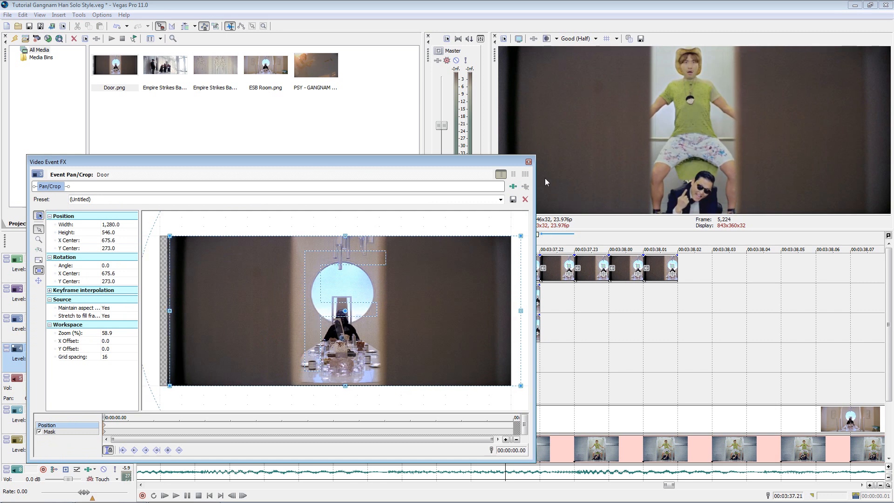
pyautogui.click(529, 162)
# - Extend both Door events on the second and third tracks to 00:03:38.02 and place the cursor at 00:03:38.01
pyautogui.moveTo(541, 298); pyautogui.dragTo(678, 298)
pyautogui.moveTo(540, 328); pyautogui.dragTo(677, 321)
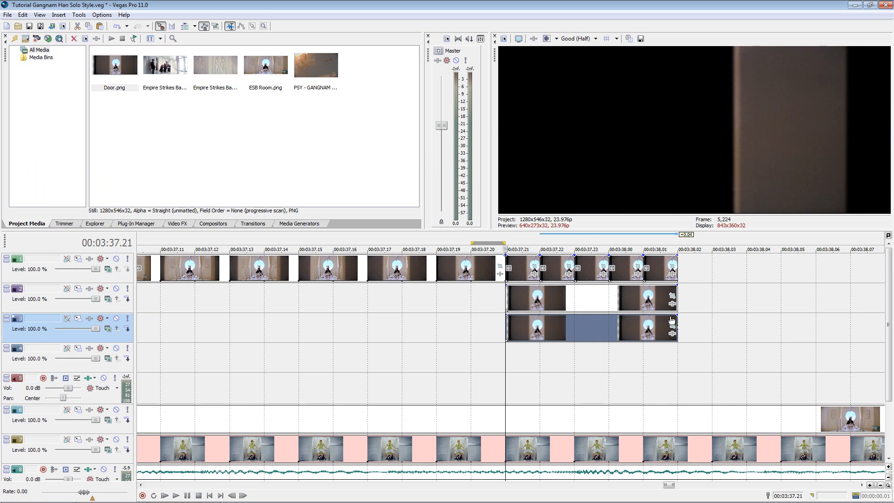
pyautogui.click(643, 298)
# - Add a Pan/Crop position keyframe at 00:00:00.04 on the left-door event, sliding the door inward over the elevator opening
pyautogui.click(673, 296)
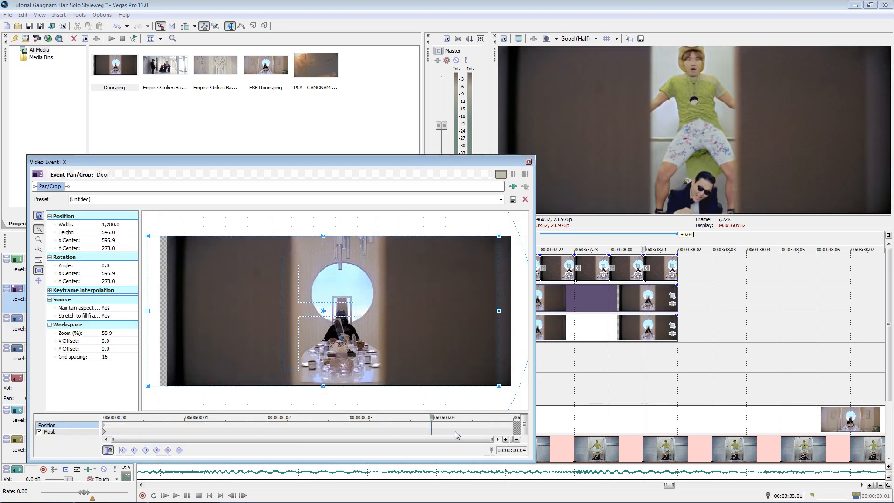
pyautogui.press('Left')
pyautogui.press('Left')
pyautogui.press('Left')
pyautogui.press('Left')
pyautogui.press('Left')
pyautogui.press('Left')
pyautogui.press('Left')
pyautogui.press('Left')
pyautogui.press('Left')
pyautogui.press('Left')
pyautogui.press('Left')
pyautogui.press('Left')
pyautogui.press('Left')
pyautogui.press('Left')
pyautogui.press('Left')
pyautogui.press('Left')
pyautogui.press('Left')
pyautogui.press('Left')
pyautogui.press('Left')
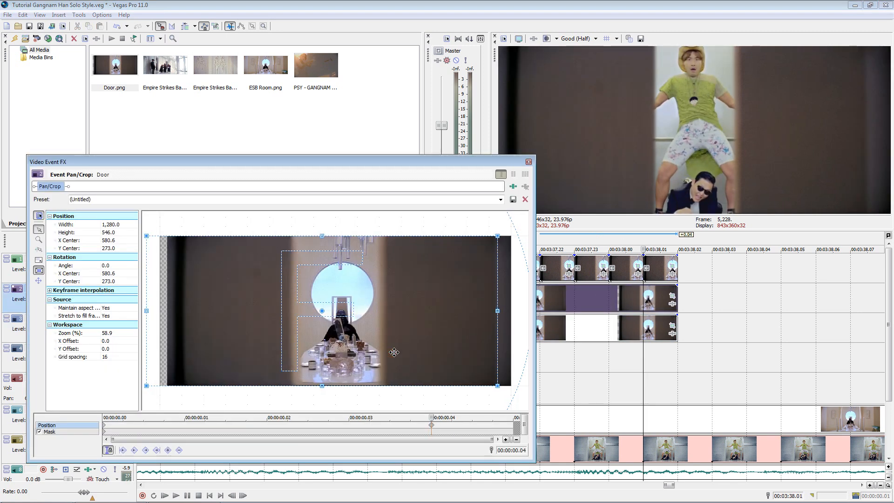
pyautogui.press('Left')
pyautogui.press('Left')
pyautogui.press('Left')
pyautogui.press('Left')
pyautogui.press('Left')
pyautogui.press('Left')
pyautogui.press('Left')
pyautogui.press('Left')
pyautogui.press('Left')
pyautogui.press('Left')
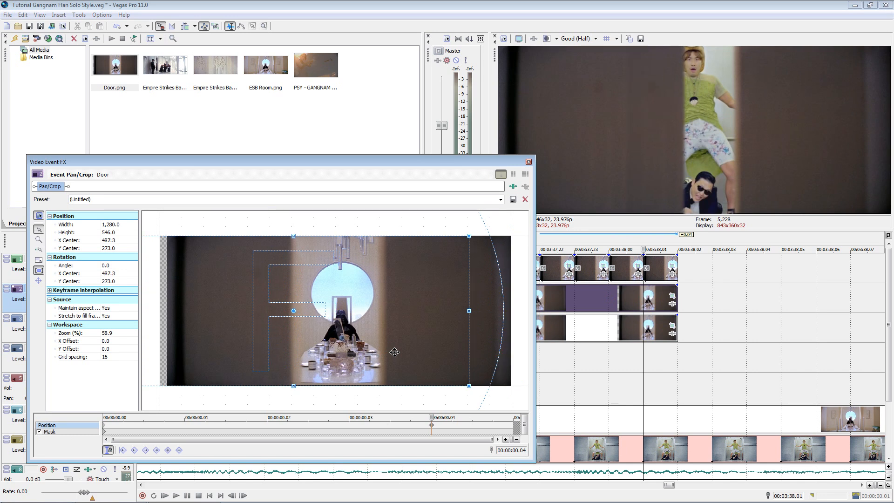
pyautogui.click(529, 162)
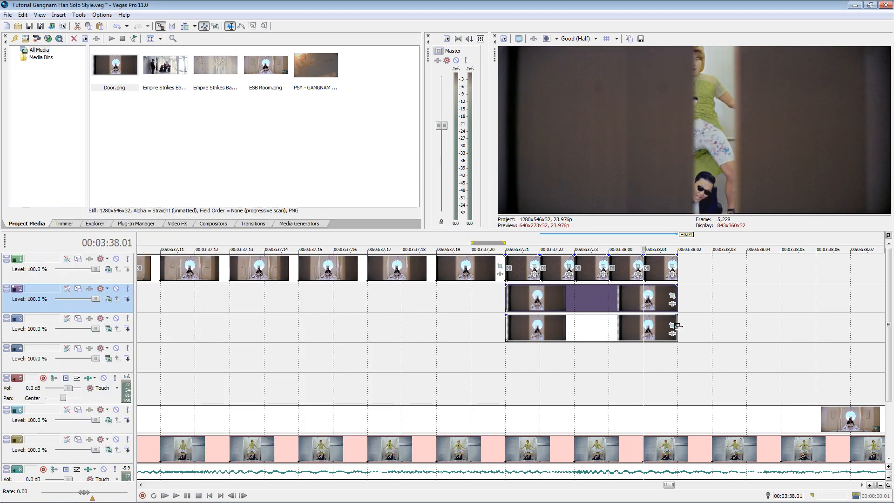
# - Keyframe the right-door event's Pan/Crop position at 00:00:00.04 so the right door slides inward to meet the left door
pyautogui.click(674, 328)
pyautogui.press('Right')
pyautogui.press('Right')
pyautogui.press('Right')
pyautogui.press('Right')
pyautogui.press('Right')
pyautogui.press('Right')
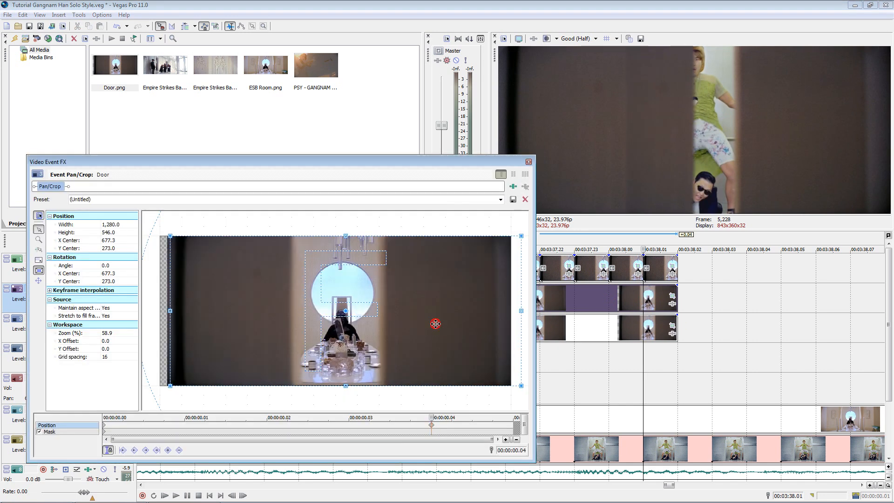
pyautogui.press('Right')
pyautogui.press('Right')
pyautogui.press('Right')
pyautogui.press('Right')
pyautogui.press('Right')
pyautogui.press('Right')
pyautogui.press('Right')
pyautogui.press('Right')
pyautogui.press('Right')
pyautogui.press('Right')
pyautogui.press('Right')
pyautogui.press('Right')
pyautogui.press('Right')
pyautogui.press('Right')
pyautogui.press('Right')
pyautogui.press('Right')
pyautogui.press('Right')
pyautogui.press('Right')
pyautogui.press('Right')
pyautogui.press('Right')
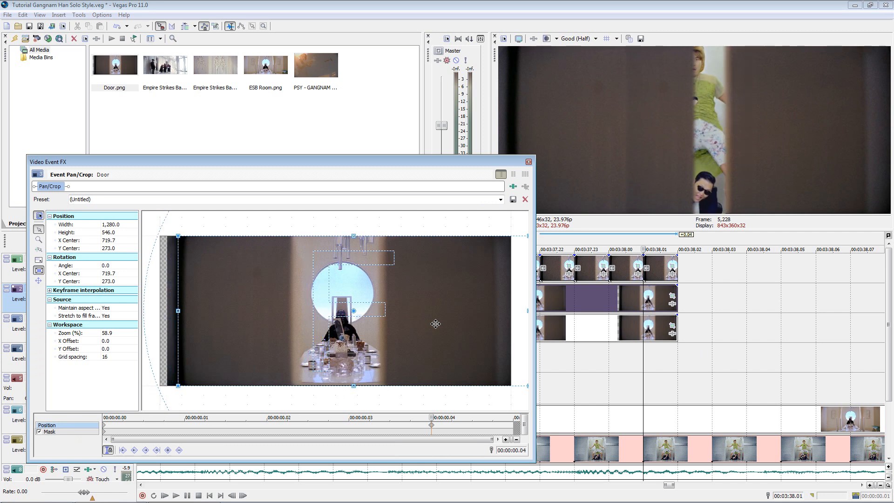
# - Set the mask feather to 20% on the top track's one-frame door event at 00:03:38.01
pyautogui.click(672, 266)
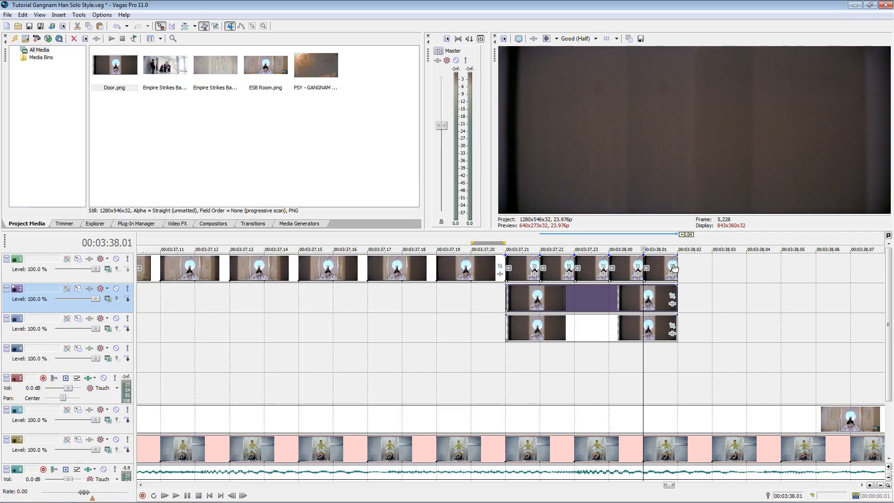
pyautogui.click(122, 280)
pyautogui.write('20')
pyautogui.press('Return')
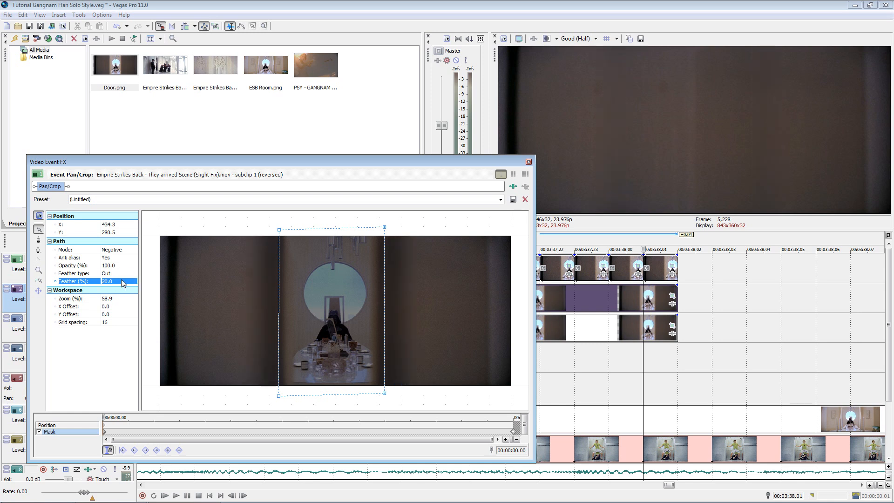
pyautogui.click(528, 161)
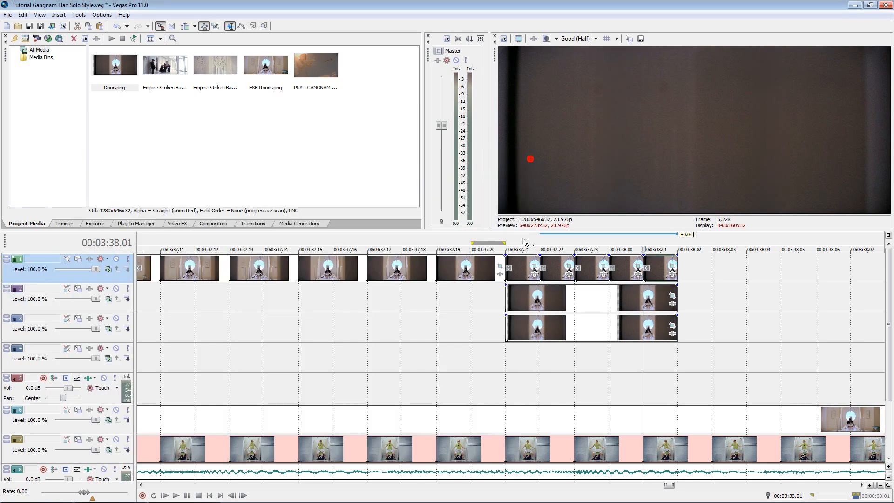
# - Replace the top track's four one-frame events from 00:03:37.21 to 00:03:38.00 with copies of the feathered event
pyautogui.click(522, 261)
pyautogui.keyDown('shift'); pyautogui.click(623, 264); pyautogui.keyUp('shift')
pyautogui.press('Delete')
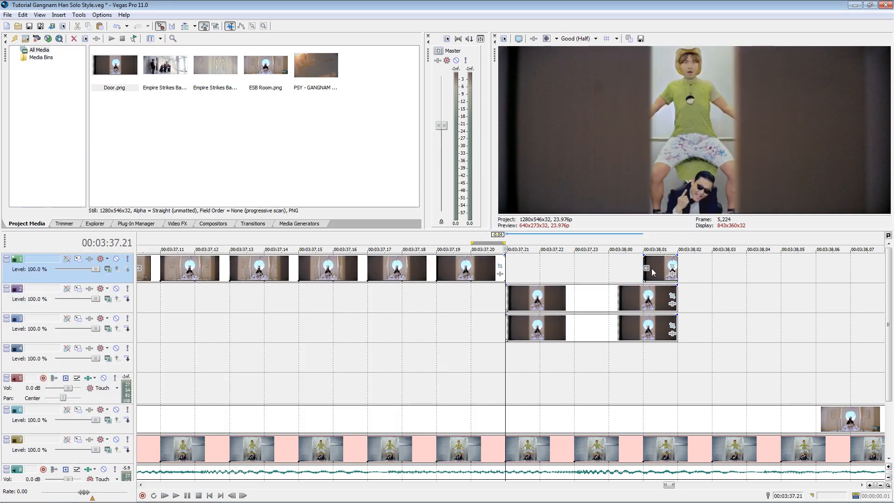
pyautogui.click(656, 260)
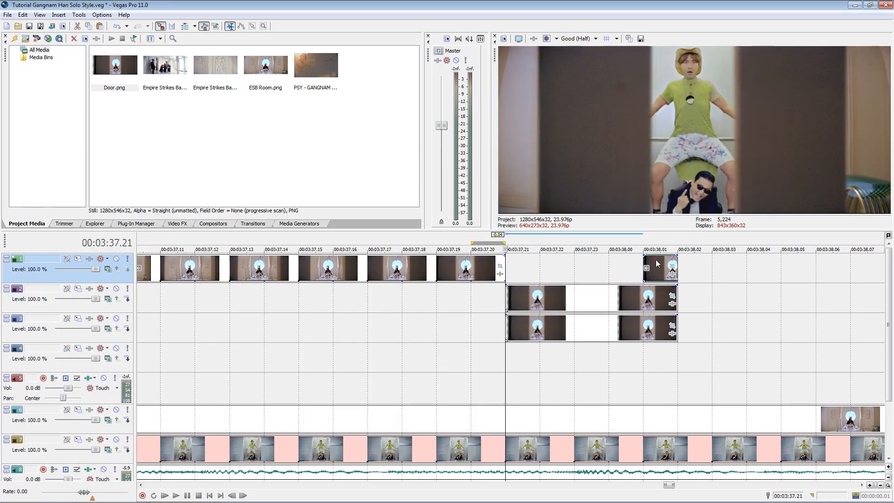
pyautogui.click(512, 269)
pyautogui.hotkey('ctrl', 'z')
# - Step frame by frame through the closing doors from 00:03:37.21 to 00:03:38.01 and back to examine the animation
pyautogui.click(509, 361)
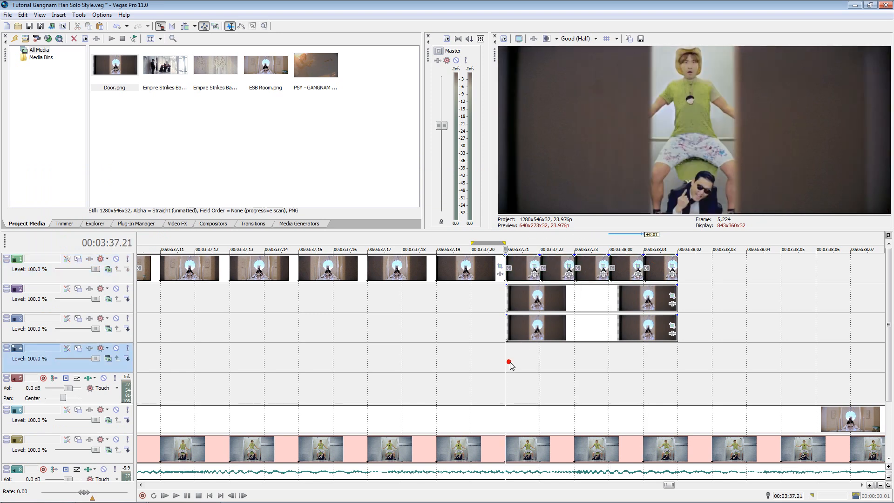
pyautogui.press('Right')
pyautogui.press('Right')
pyautogui.press('Right')
pyautogui.press('Right')
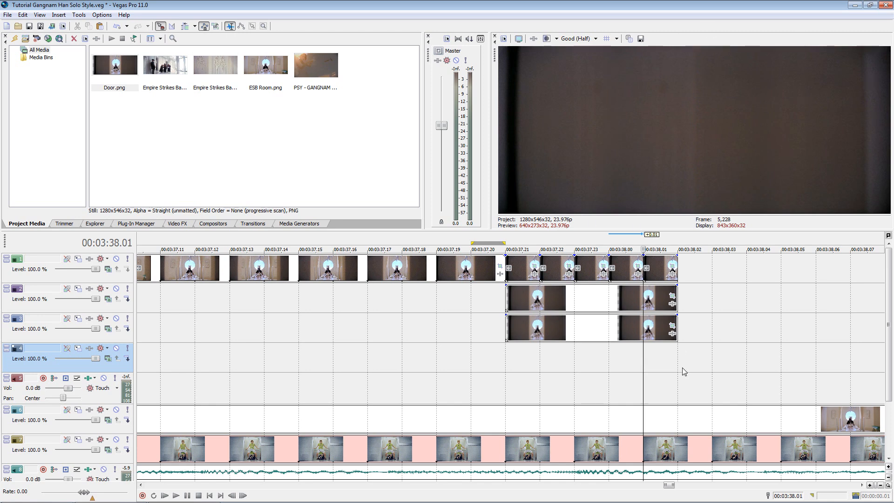
pyautogui.press('Left')
pyautogui.press('Left')
pyautogui.press('Left')
pyautogui.press('Left')
pyautogui.press('Left')
pyautogui.press('Left')
pyautogui.press('Left')
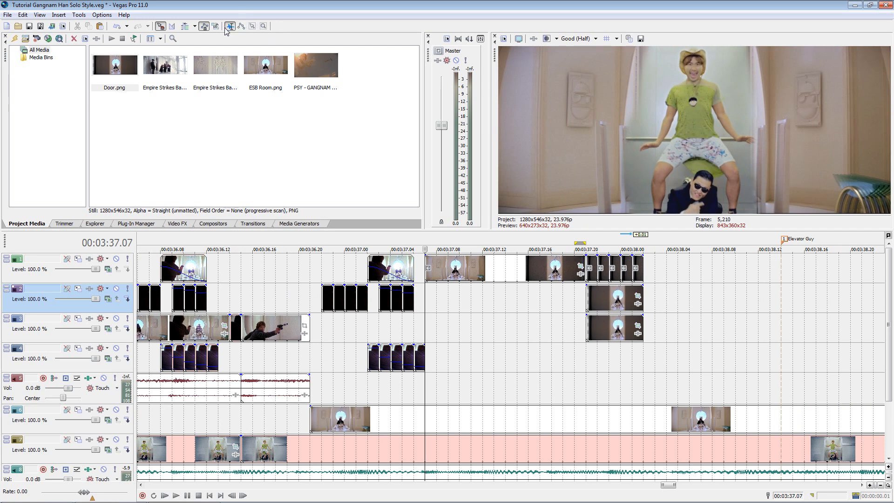
# - Box-select the closing-door events on the upper tracks, move them two frames earlier, and return to the Normal Edit tool
pyautogui.click(252, 27)
pyautogui.moveTo(682, 351); pyautogui.dragTo(443, 252)
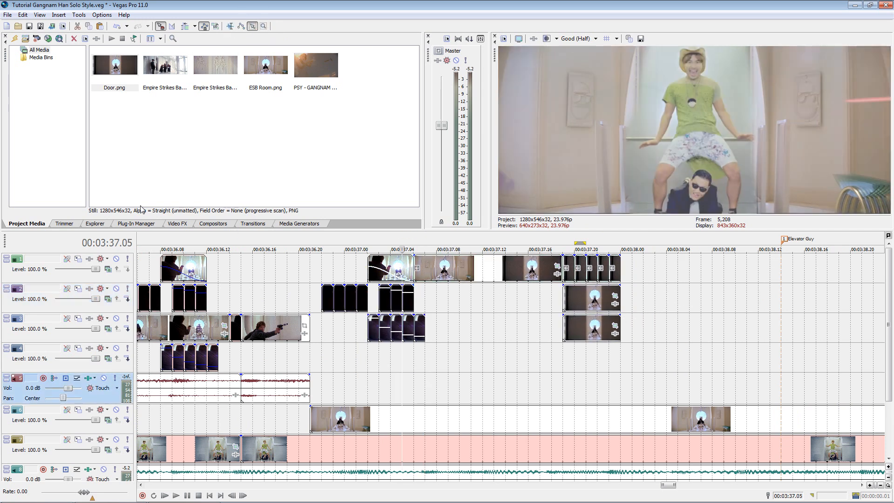
pyautogui.click(230, 27)
pyautogui.click(424, 375)
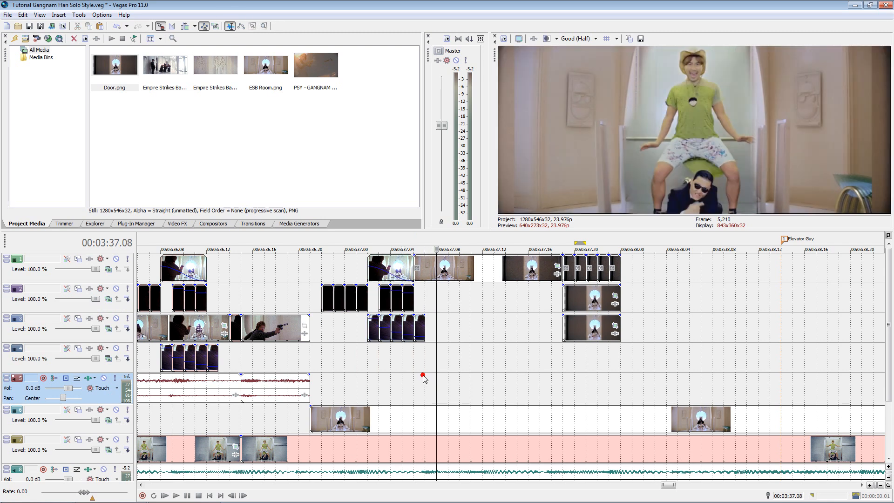
# - Copy the third track's shot just before the Open Doors marker and paste it on that track at 00:03:38.00
pyautogui.scroll(-2, 447, 373)
pyautogui.click(506, 367)
pyautogui.scroll(-3, 398, 347)
pyautogui.scroll(-2, 298, 299)
pyautogui.click(272, 300)
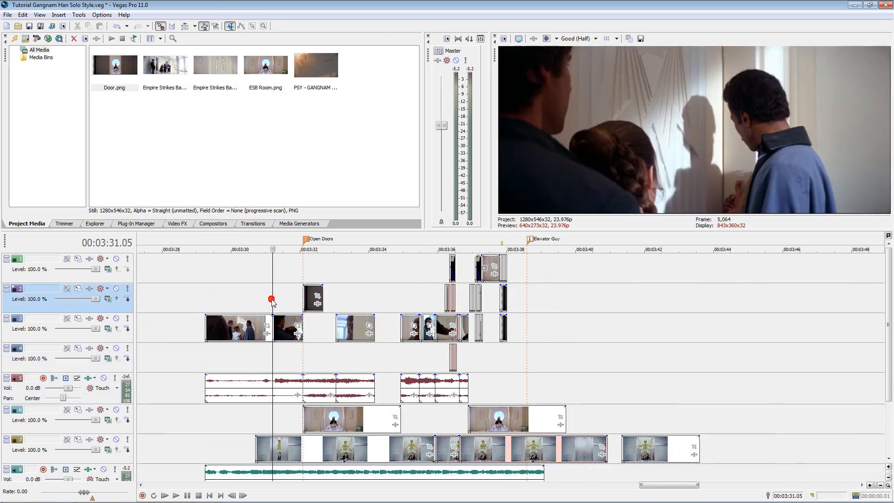
pyautogui.scroll(3, 304, 317)
pyautogui.click(532, 332)
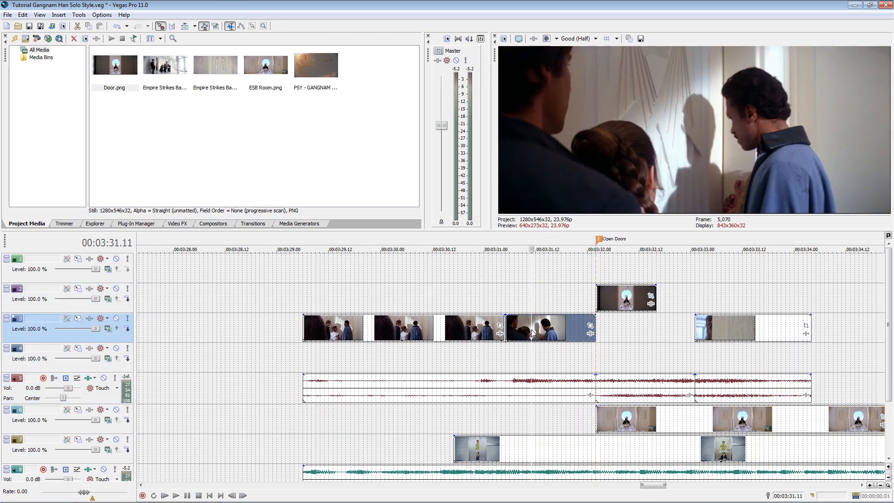
pyautogui.scroll(-4, 654, 325)
pyautogui.click(676, 338)
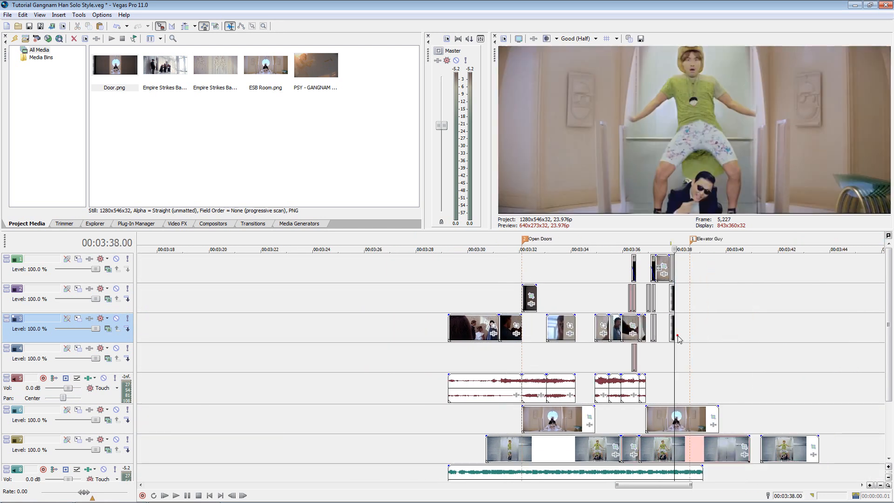
pyautogui.scroll(8, 652, 332)
pyautogui.hotkey('ctrl', 'v')
pyautogui.scroll(-4, 514, 336)
pyautogui.scroll(-1, 521, 343)
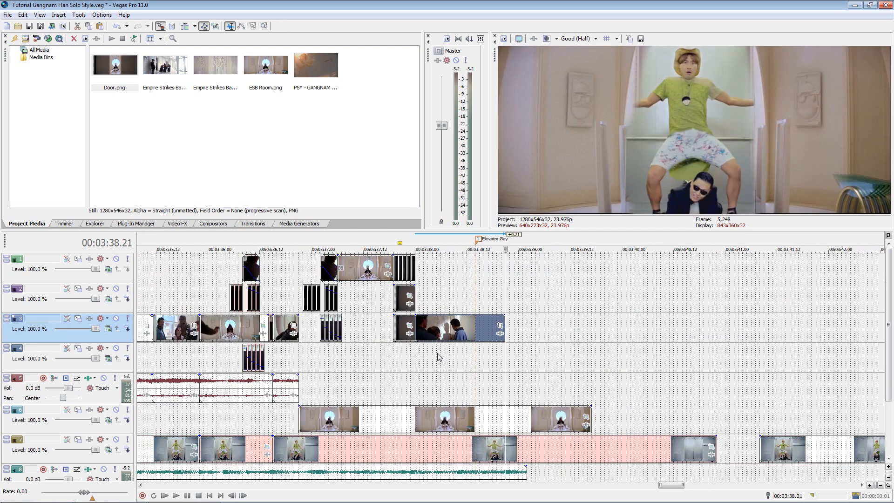
# - Reverse the pasted shot on the third track at 00:03:38.00
pyautogui.click(416, 355)
pyautogui.rightClick(423, 336)
pyautogui.click(446, 215)
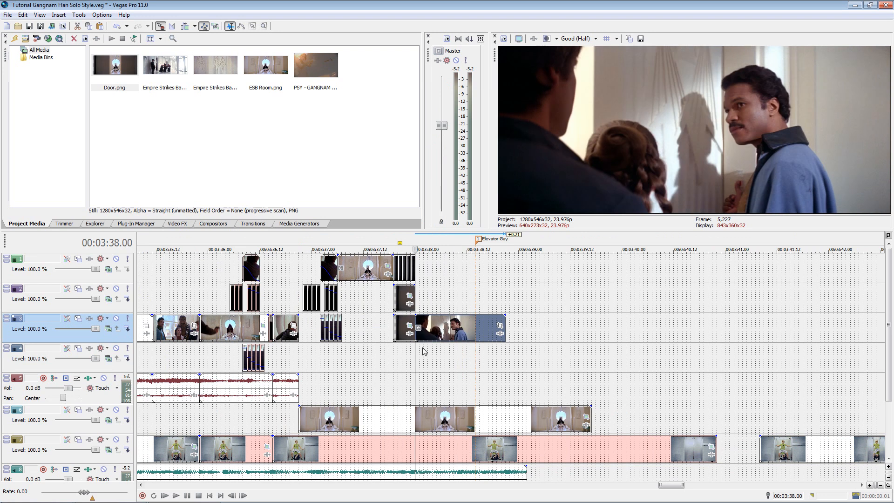
# - Move the reversed shot up to the second track and place a one-frame copy of it on the top track at 00:03:38.01
pyautogui.moveTo(444, 326); pyautogui.dragTo(447, 307)
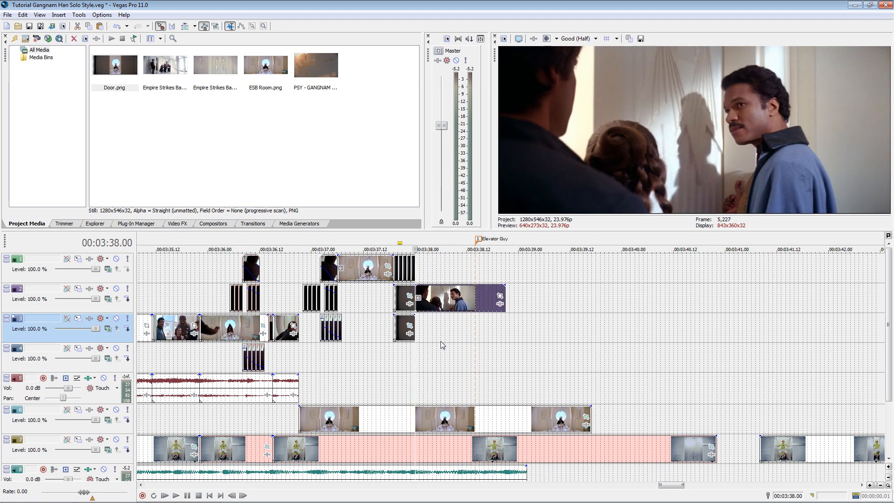
pyautogui.scroll(5, 472, 338)
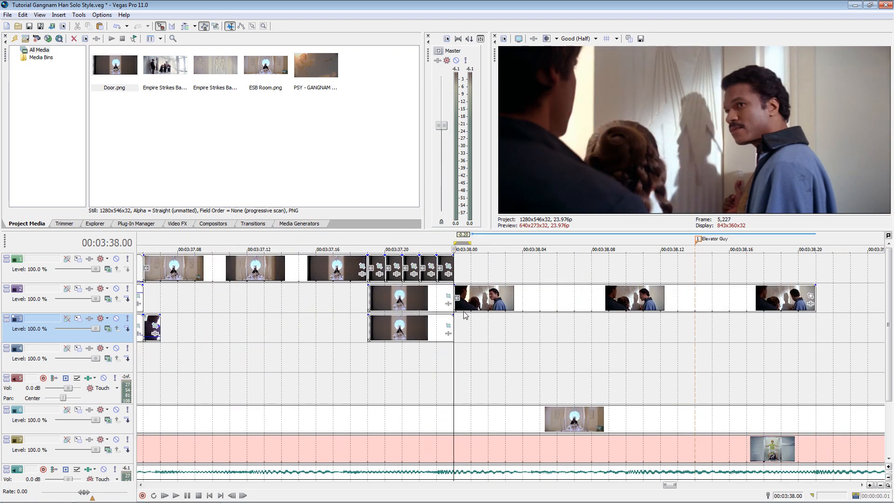
pyautogui.click(474, 300)
pyautogui.keyDown('shift'); pyautogui.click(467, 297); pyautogui.keyUp('shift')
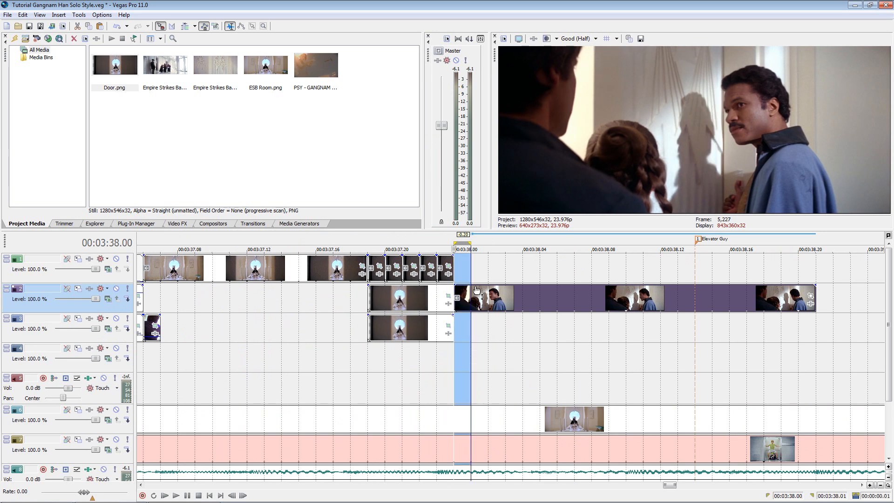
pyautogui.click(473, 267)
pyautogui.hotkey('ctrl', 'v')
pyautogui.click(475, 268)
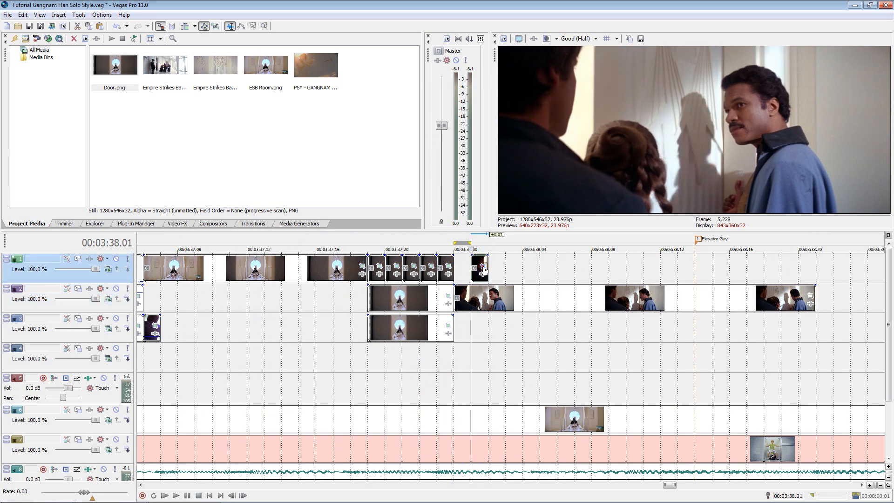
# - Draw a closed mask around the man in the blue cape in the one-frame copy's Pan/Crop settings
pyautogui.click(483, 267)
pyautogui.click(50, 432)
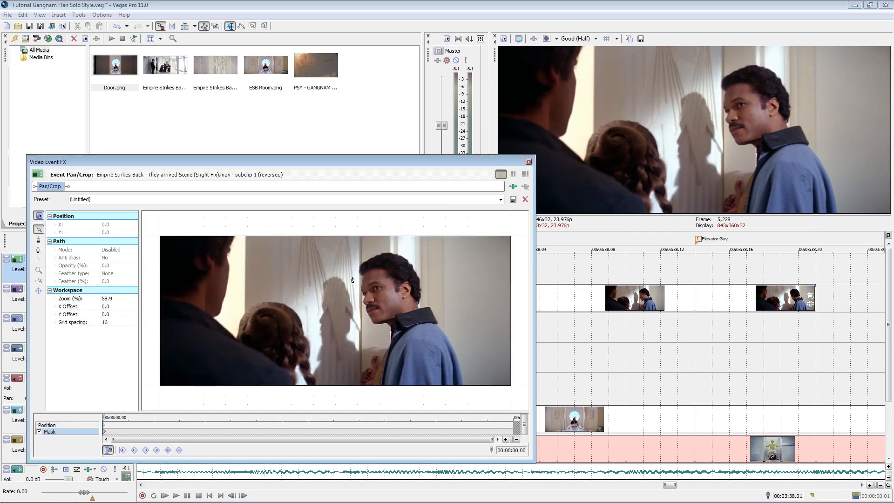
pyautogui.click(359, 263)
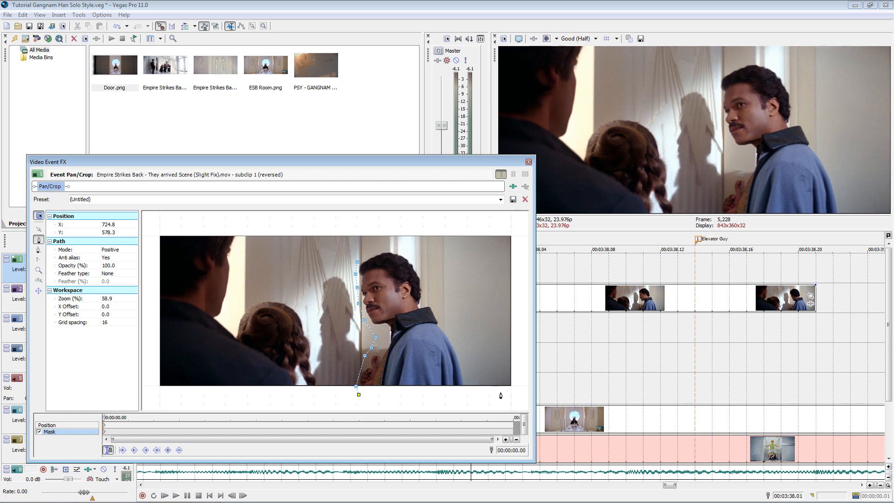
pyautogui.click(357, 260)
# - Feather the mask outward by 0.5%, touch up its lower points, and close the Pan/Crop settings
pyautogui.click(105, 273)
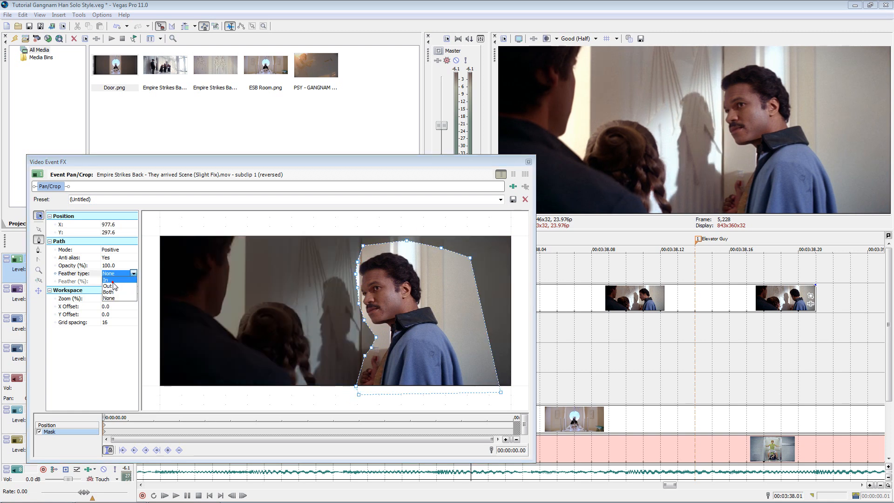
pyautogui.click(112, 287)
pyautogui.click(114, 281)
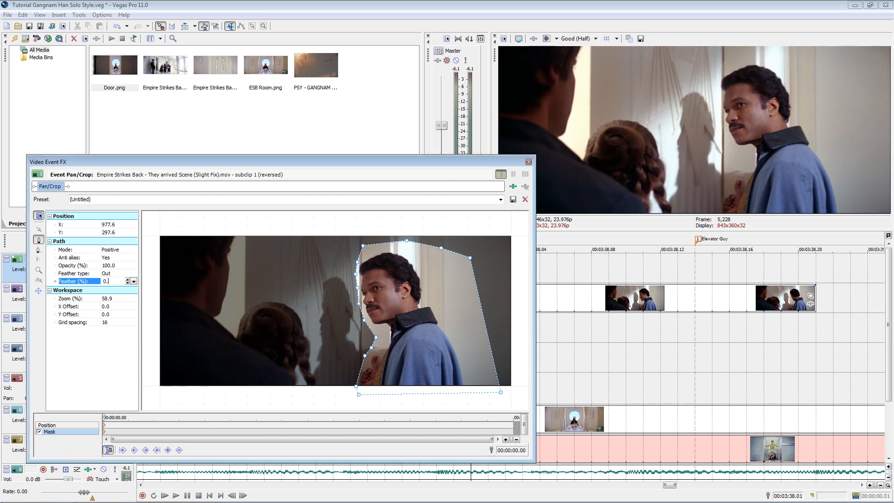
pyautogui.click(39, 229)
pyautogui.click(358, 374)
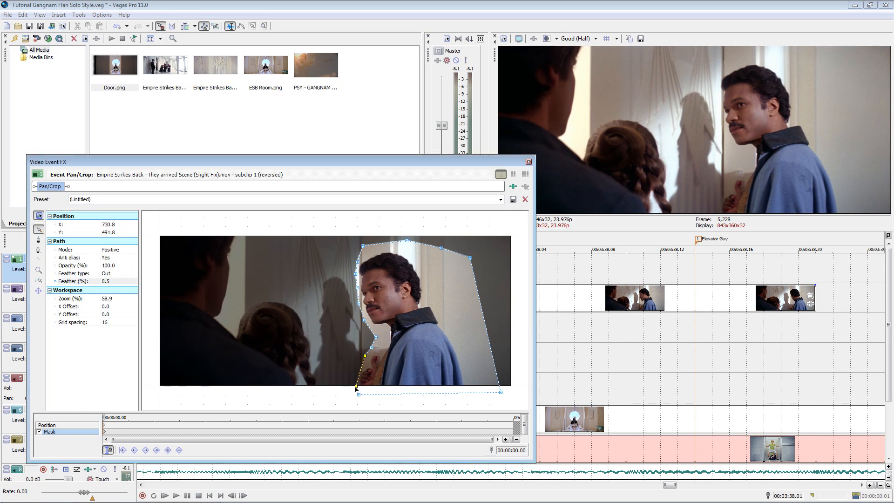
pyautogui.click(528, 162)
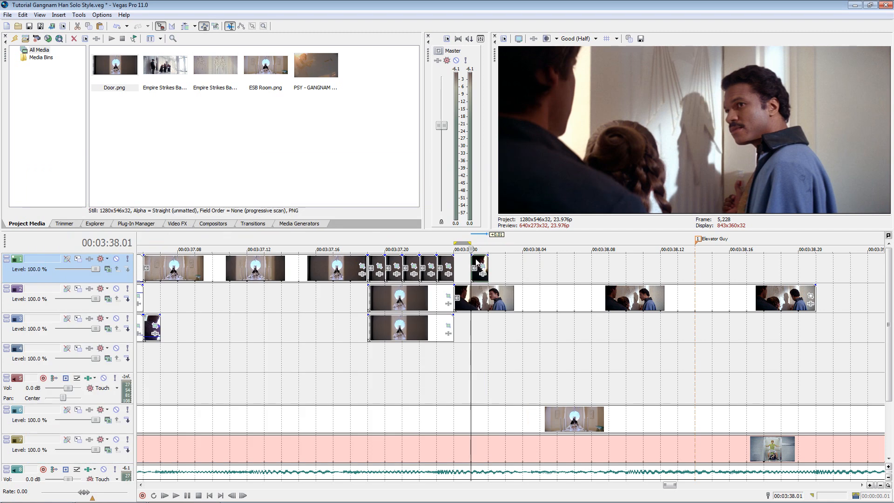
# - Copy the masked one-frame event and paste it repeatedly along the top track up to the end of the reversed shot
pyautogui.rightClick(477, 260)
pyautogui.click(505, 343)
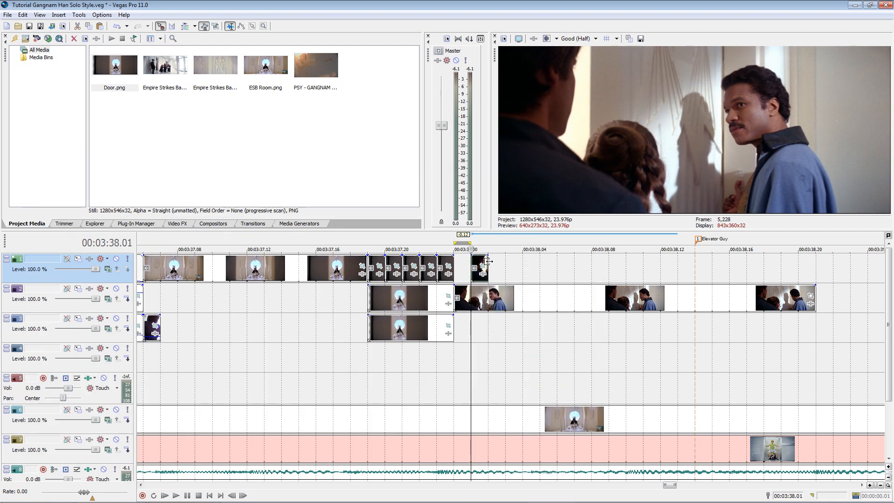
pyautogui.hotkey('ctrl', 'v')
pyautogui.hotkey('ctrl', 'v')
pyautogui.hotkey('ctrl', 'v')
pyautogui.hotkey('ctrl', 'v')
pyautogui.hotkey('ctrl', 'v')
pyautogui.hotkey('ctrl', 'v')
pyautogui.hotkey('ctrl', 'v')
pyautogui.hotkey('ctrl', 'v')
pyautogui.hotkey('ctrl', 'v')
pyautogui.hotkey('ctrl', 'v')
pyautogui.hotkey('ctrl', 'v')
pyautogui.hotkey('ctrl', 'v')
pyautogui.hotkey('ctrl', 'v')
pyautogui.hotkey('ctrl', 'v')
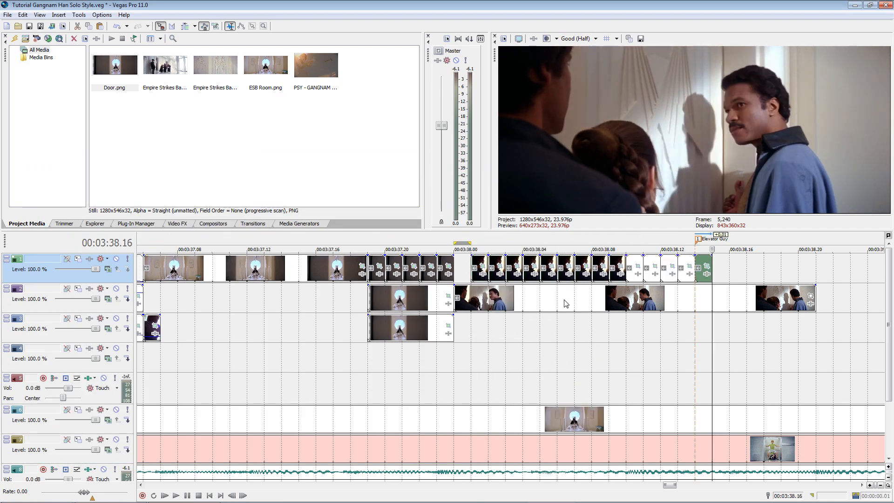
pyautogui.hotkey('ctrl', 'v')
pyautogui.hotkey('ctrl', 'v')
pyautogui.hotkey('ctrl', 'v')
pyautogui.hotkey('ctrl', 'v')
pyautogui.hotkey('ctrl', 'v')
pyautogui.hotkey('ctrl', 'v')
# - Play back the closing doors through the masked reaction shot to check the composite
pyautogui.click(479, 335)
pyautogui.click(404, 361)
pyautogui.scroll(-1, 409, 361)
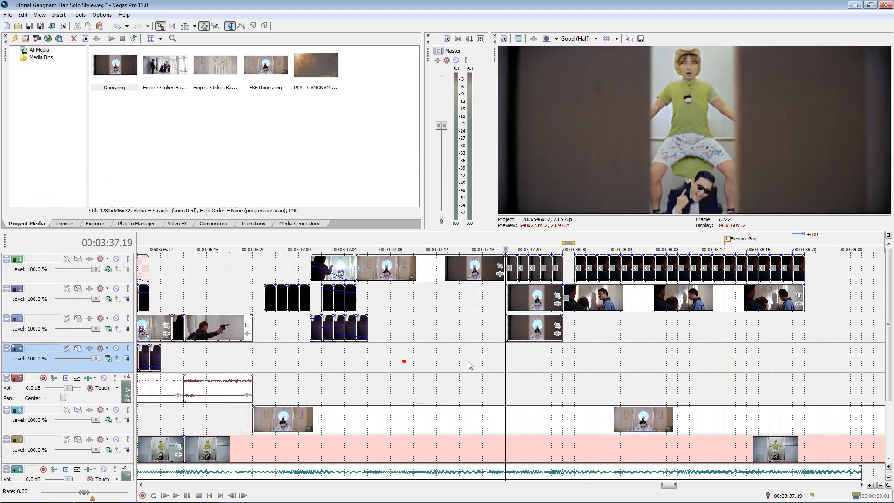
pyautogui.click(275, 378)
pyautogui.press('space')
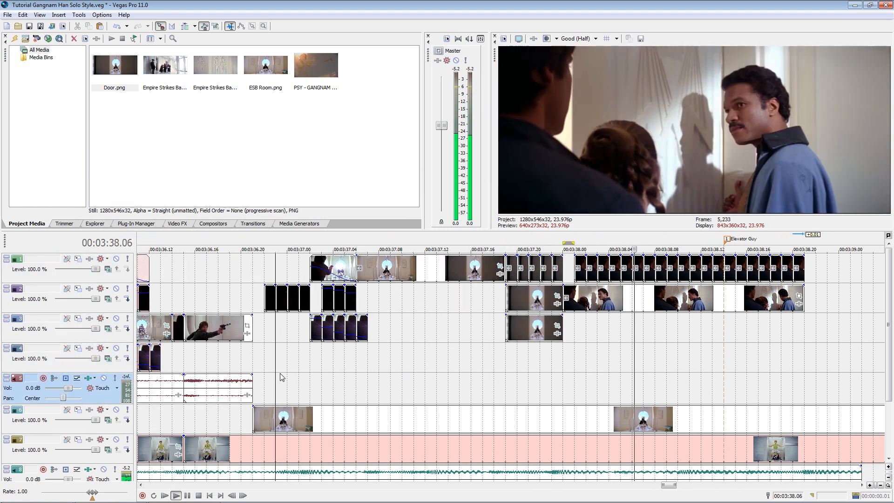
pyautogui.scroll(-3, 282, 375)
pyautogui.click(585, 386)
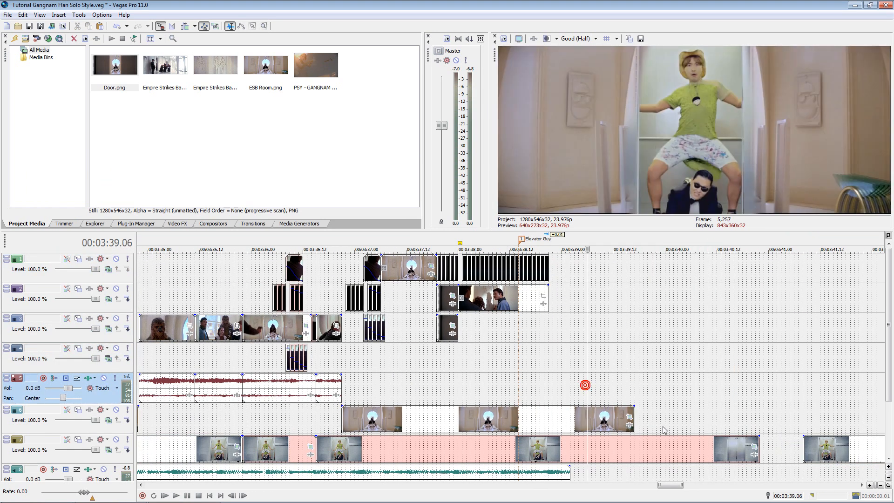
# - Trim the room and elevator events on the lower video tracks so they end at 00:03:38.00, where the reaction shot begins
pyautogui.moveTo(634, 412); pyautogui.dragTo(464, 437)
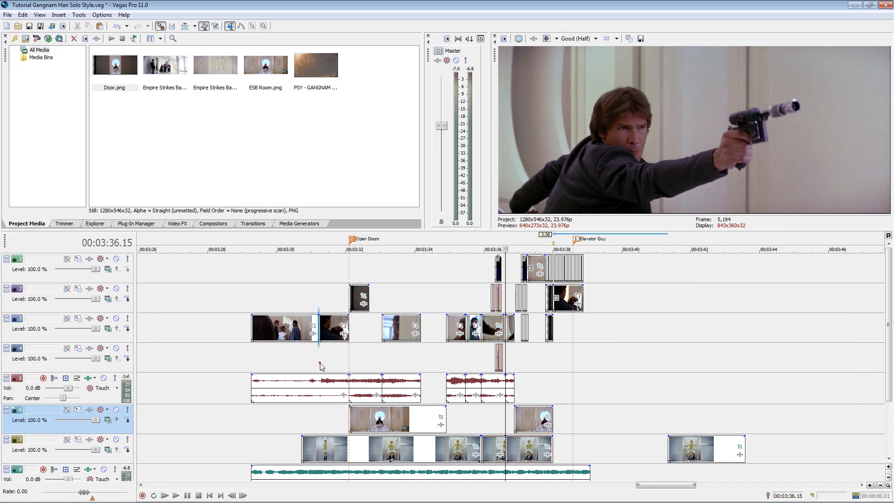
pyautogui.click(420, 366)
pyautogui.click(393, 365)
pyautogui.click(455, 372)
# - Solo the film's audio track, listen to the Chewbacca shot near 00:03:35.00, and turn the solo off again
pyautogui.scroll(3, 456, 372)
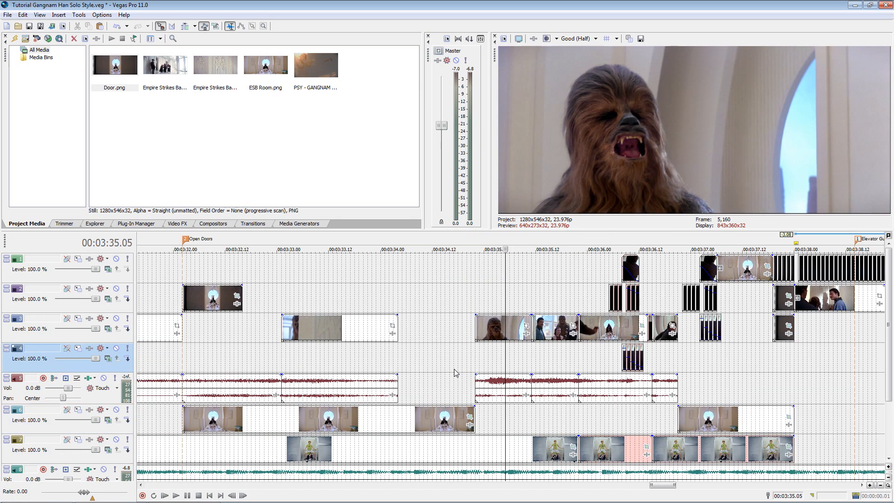
pyautogui.press('space')
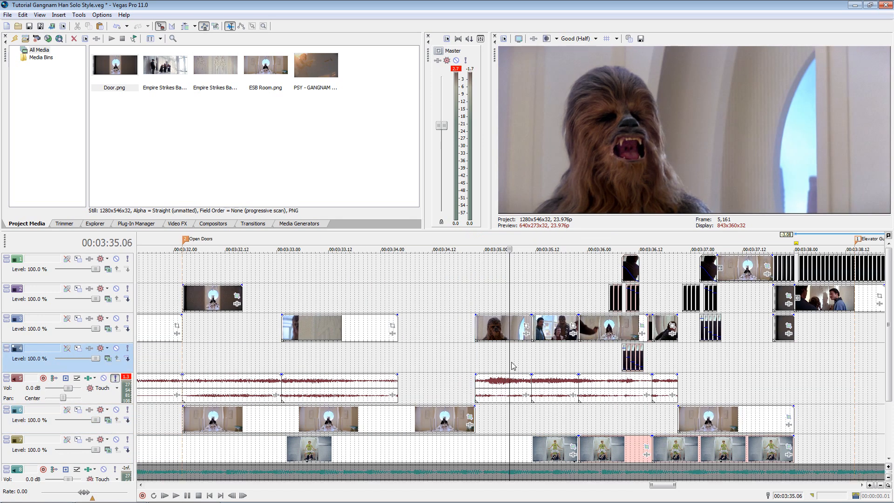
pyautogui.click(475, 365)
pyautogui.press('space')
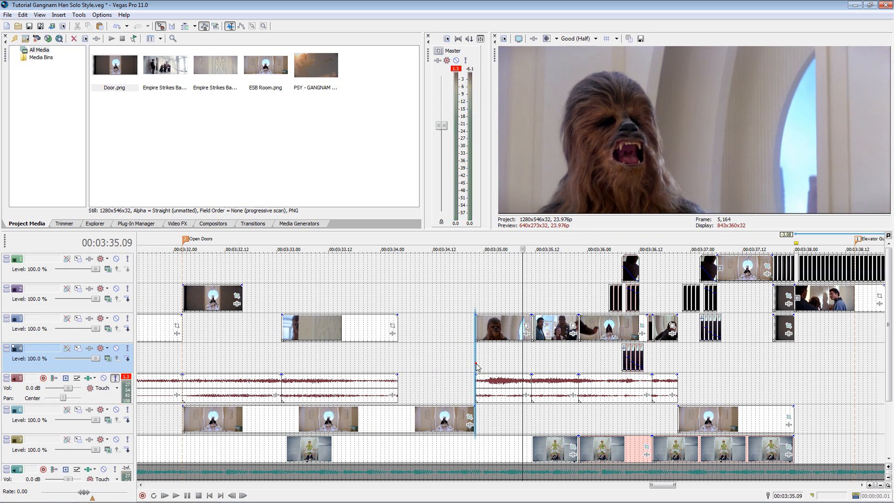
pyautogui.press('space')
pyautogui.click(485, 384)
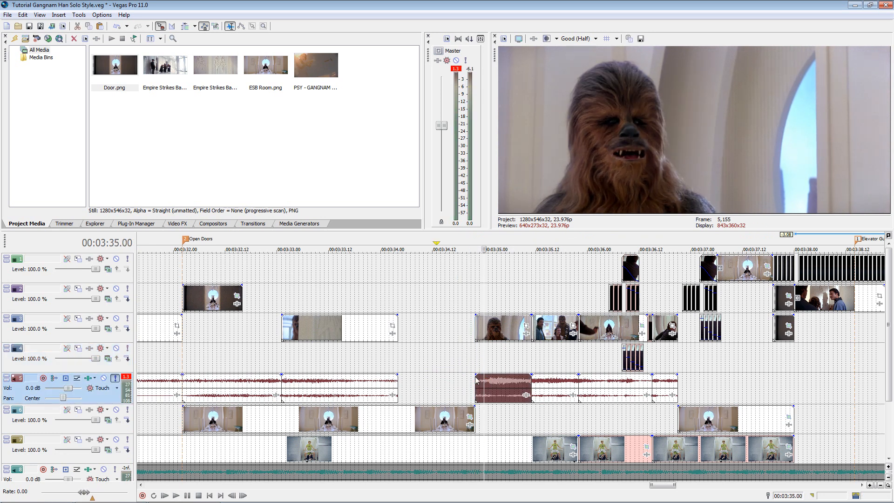
pyautogui.click(477, 362)
pyautogui.click(115, 380)
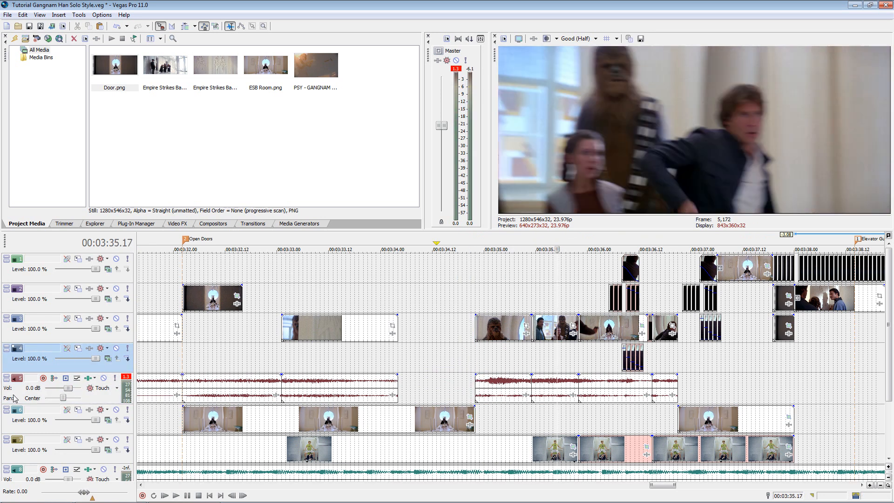
# - Insert an audio track above the film audio, add chewbacca_01.wav from the project folder at about 00:03:34.20, and solo that track
pyautogui.rightClick(14, 394)
pyautogui.click(43, 230)
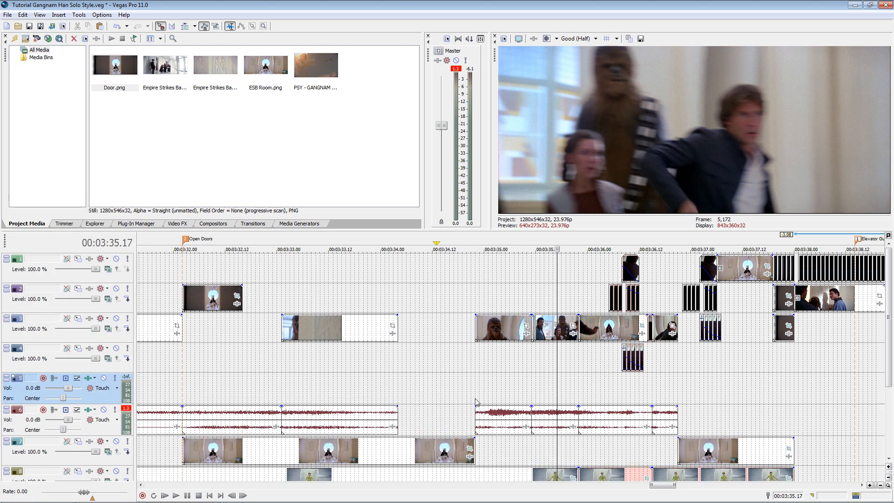
pyautogui.click(66, 495)
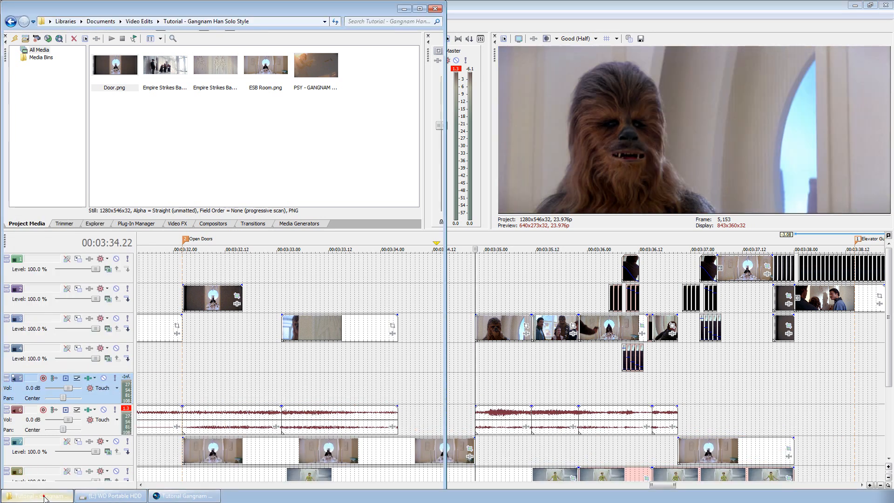
pyautogui.moveTo(167, 228); pyautogui.dragTo(485, 376)
pyautogui.click(474, 398)
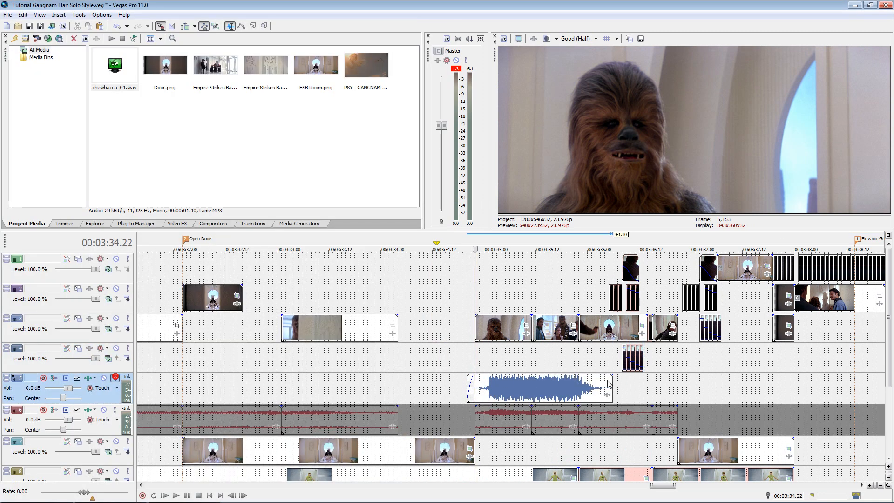
# - Shorten the Chewbacca roar to end at 00:03:36.01, add a long fade-out, and change its fade curve
pyautogui.click(483, 368)
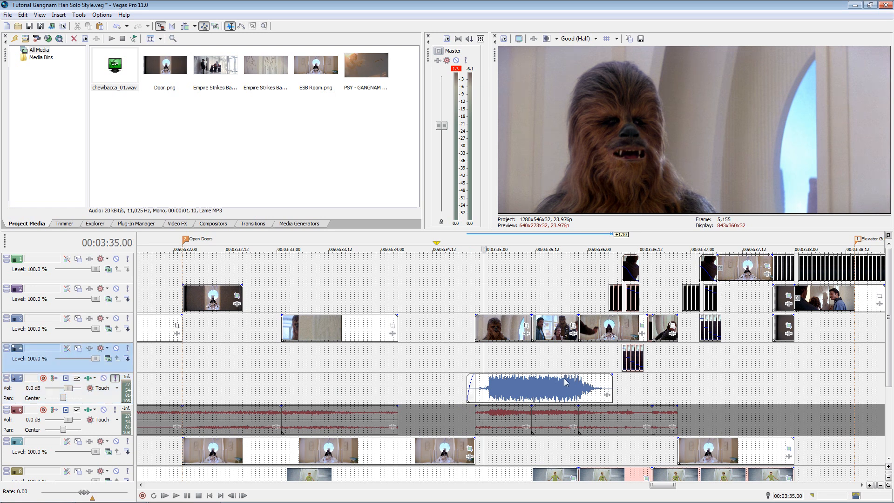
pyautogui.click(536, 357)
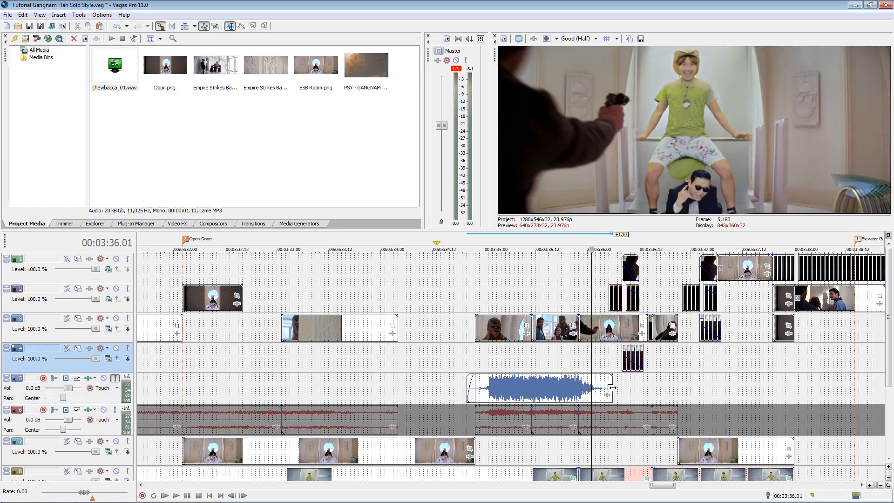
pyautogui.moveTo(612, 387); pyautogui.dragTo(537, 382)
pyautogui.rightClick(541, 384)
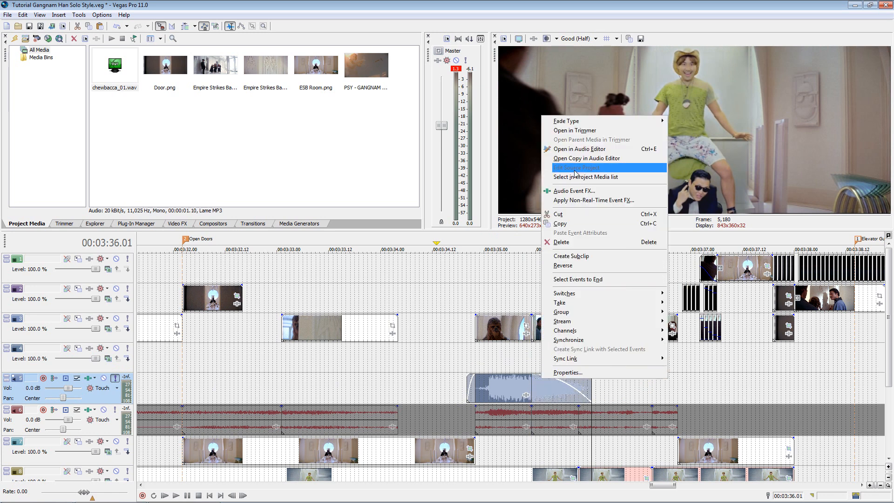
pyautogui.click(582, 121)
pyautogui.click(680, 151)
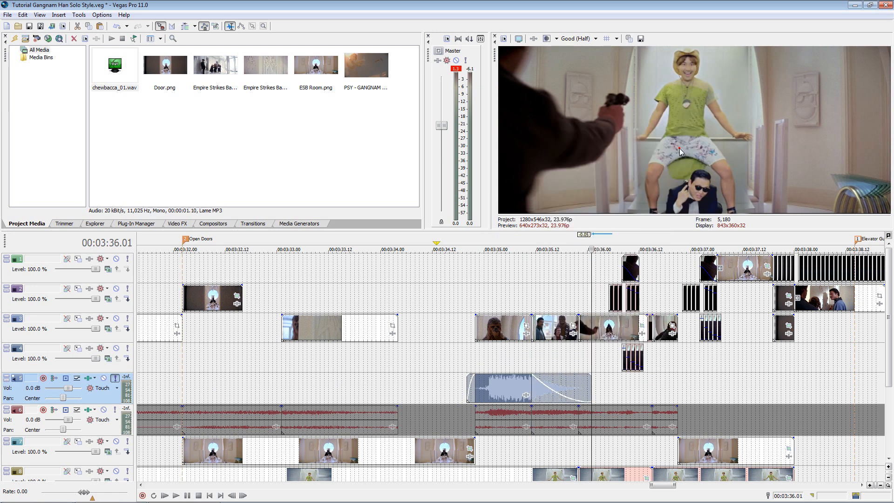
# - Lower the gain of the Chewbacca roar and play it back to check its level
pyautogui.click(469, 358)
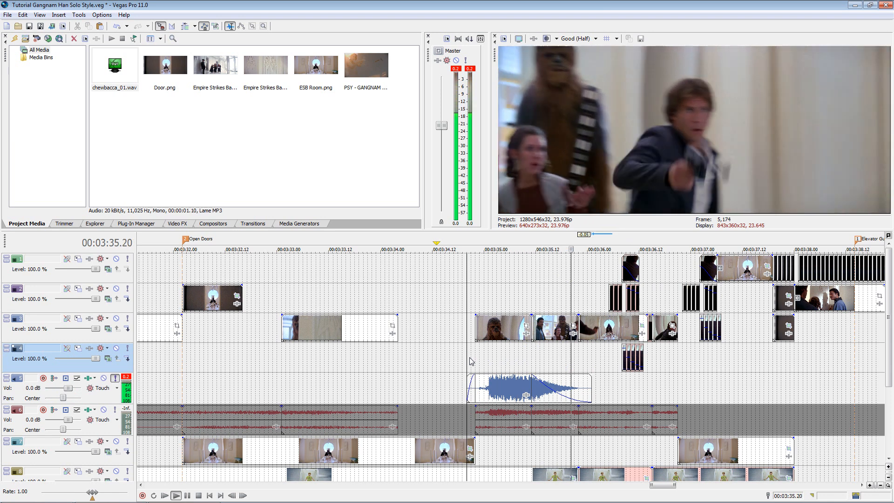
pyautogui.press('space')
pyautogui.click(454, 362)
pyautogui.click(469, 358)
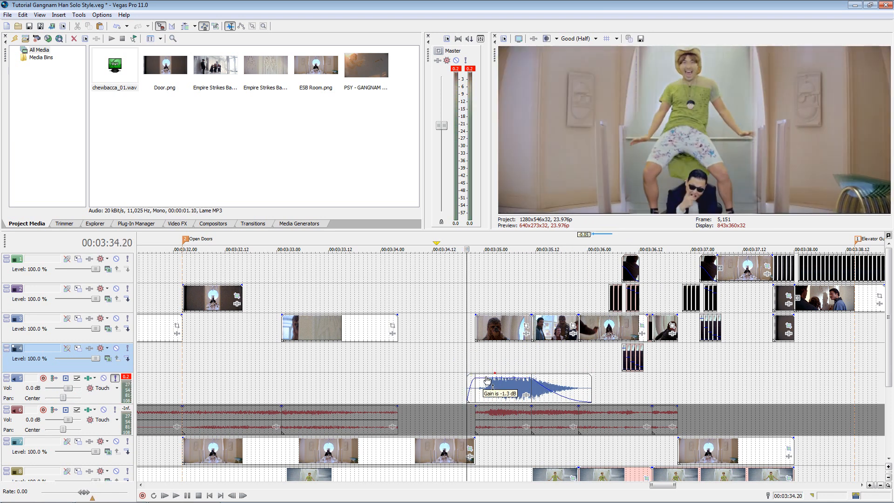
pyautogui.press('space')
pyautogui.scroll(-3, 449, 411)
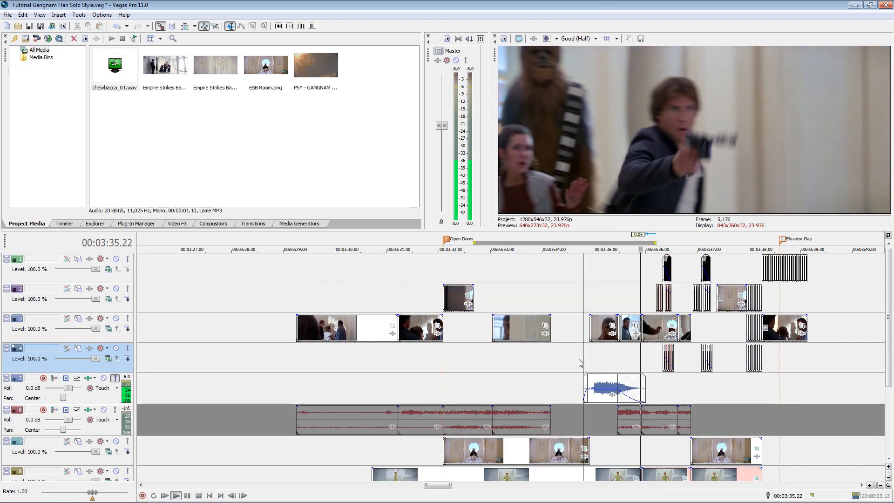
# - Turn off the solo on the Chewbacca roar's track and mute the Gangnam Style music track
pyautogui.scroll(-2, 573, 366)
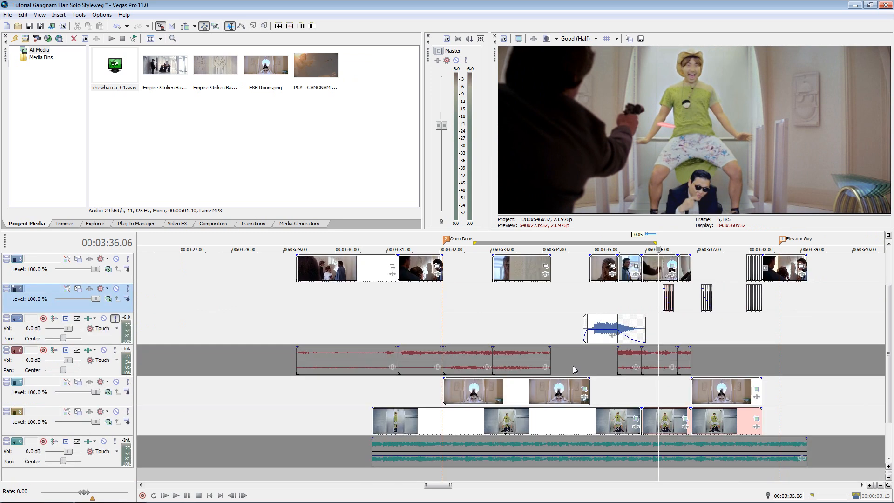
pyautogui.click(391, 319)
pyautogui.click(331, 318)
pyautogui.click(115, 319)
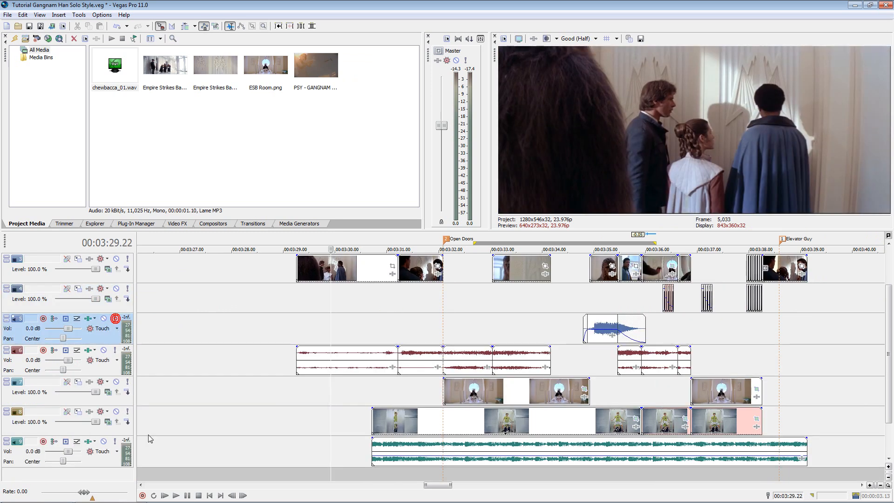
pyautogui.click(104, 441)
# - Listen to the opening shot from 00:03:29.06, then trim the start of its film audio event and give it a short fade-in
pyautogui.click(296, 328)
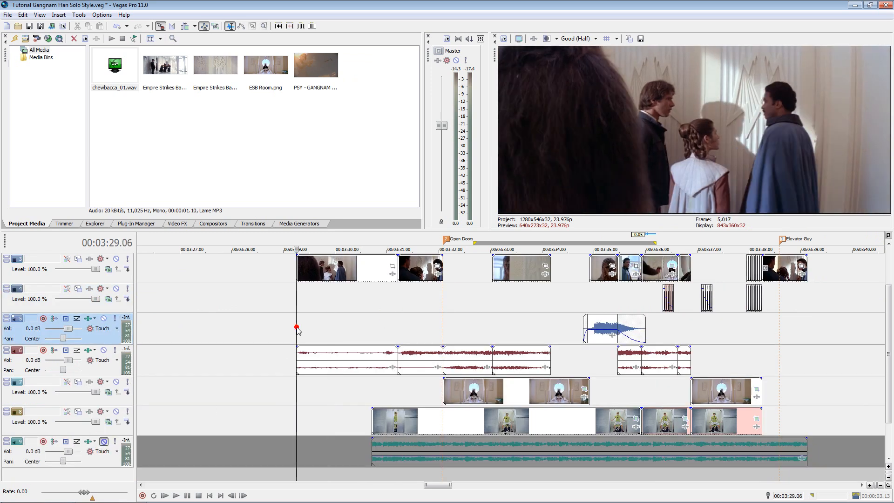
pyautogui.press('space')
pyautogui.press('Return')
pyautogui.moveTo(296, 358); pyautogui.dragTo(321, 355)
pyautogui.press('space')
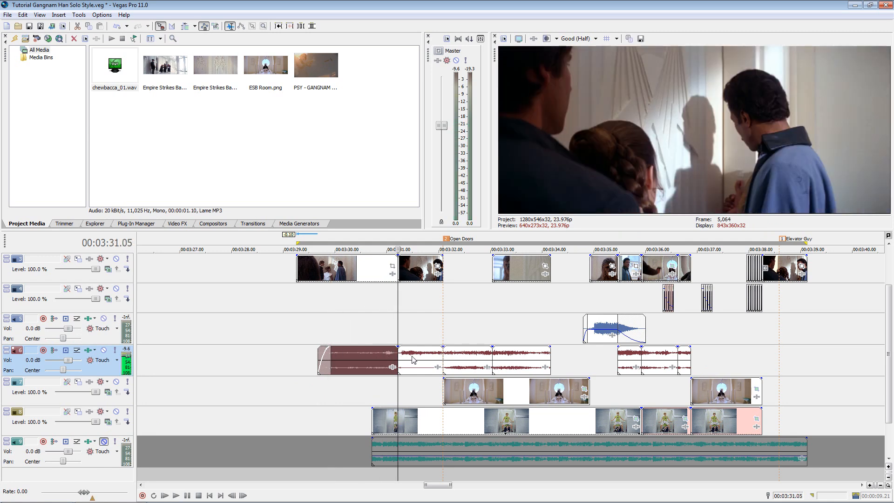
# - Delete the film audio event beneath the third shot on the top video track, around 00:03:33
pyautogui.click(508, 362)
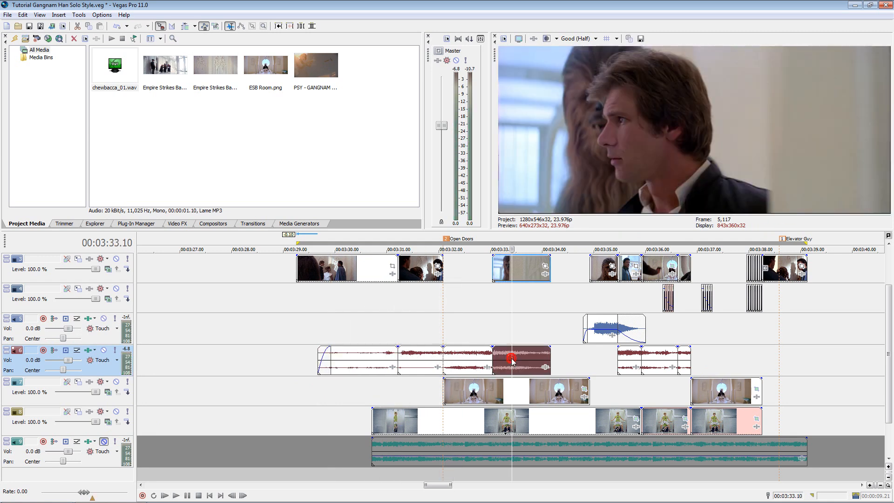
pyautogui.press('Delete')
pyautogui.click(443, 331)
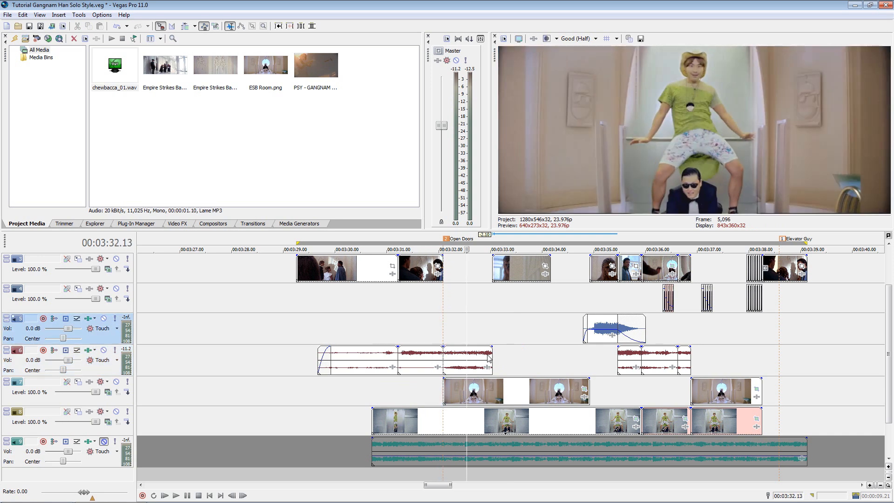
# - Shorten the last door-opening film audio event to end at 00:03:32.16, add a long fade-out, and play it back
pyautogui.click(486, 358)
pyautogui.press('Left')
pyautogui.press('Left')
pyautogui.press('Left')
pyautogui.press('Left')
pyautogui.press('Left')
pyautogui.press('Left')
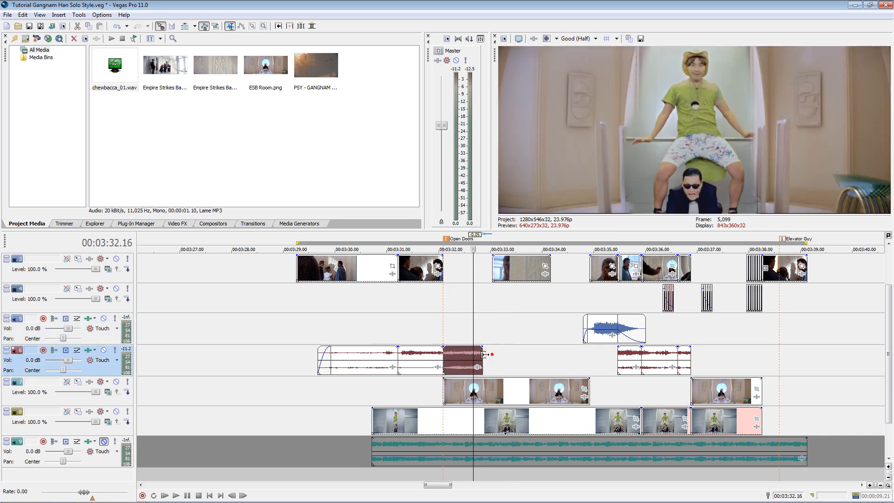
pyautogui.press('Left')
pyautogui.press('Left')
pyautogui.press('Left')
pyautogui.press('Left')
pyautogui.press('Left')
pyautogui.press('Left')
pyautogui.press('Left')
pyautogui.press('Left')
pyautogui.press('Left')
pyautogui.press('Left')
pyautogui.press('Left')
pyautogui.press('Left')
pyautogui.press('Left')
pyautogui.press('Left')
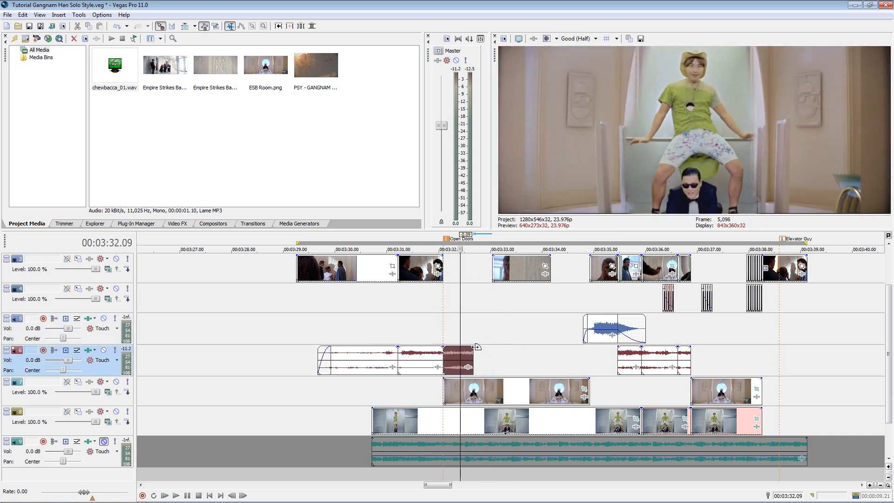
pyautogui.moveTo(473, 347); pyautogui.dragTo(446, 349)
pyautogui.click(414, 330)
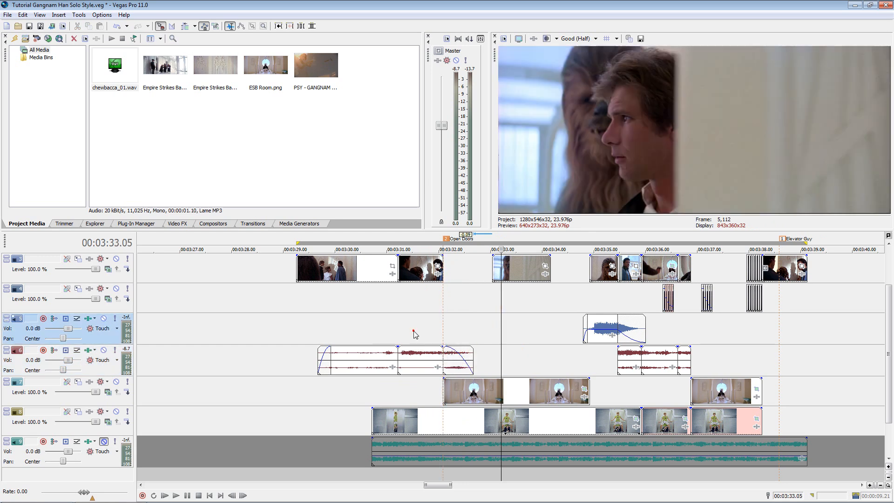
pyautogui.click(414, 331)
pyautogui.press('space')
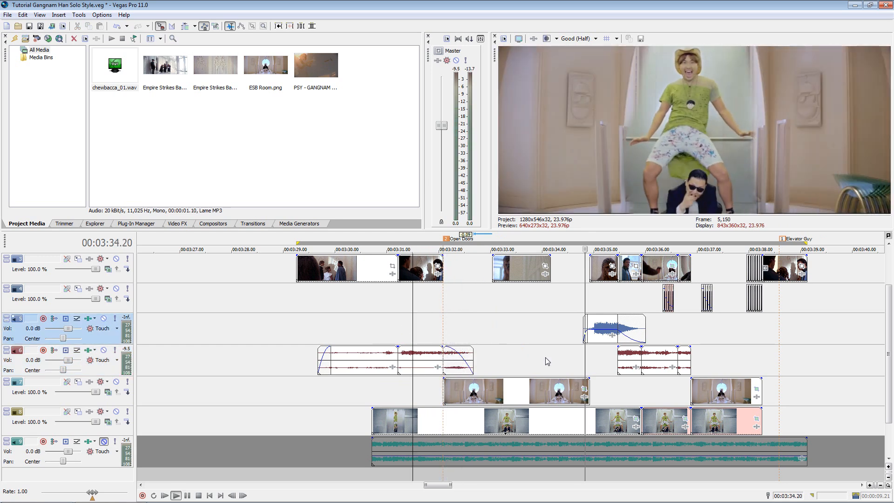
pyautogui.press('Return')
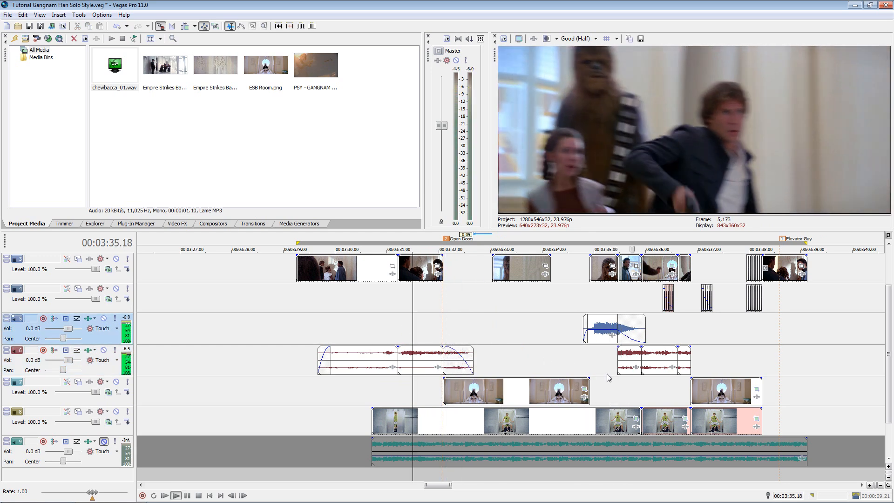
# - Delete the film audio event before the blaster shots and trim the next event to start at 00:03:36.03
pyautogui.click(622, 359)
pyautogui.click(628, 356)
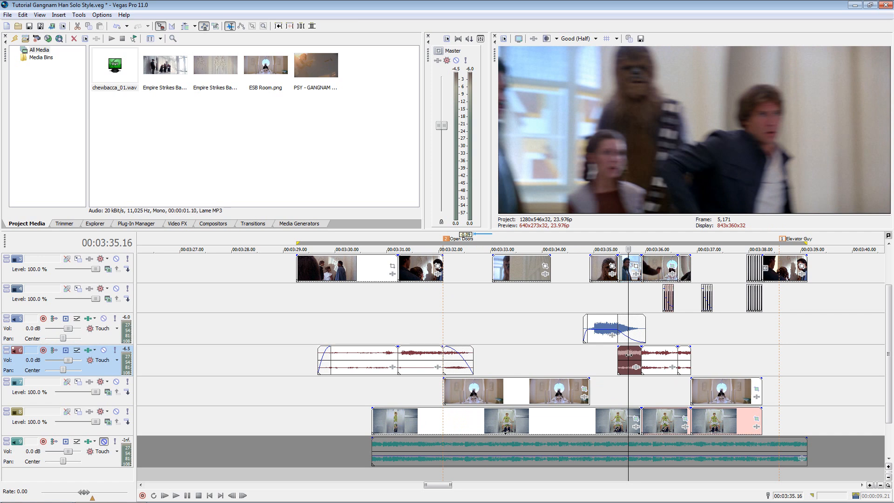
pyautogui.click(651, 357)
pyautogui.moveTo(642, 356); pyautogui.dragTo(651, 356)
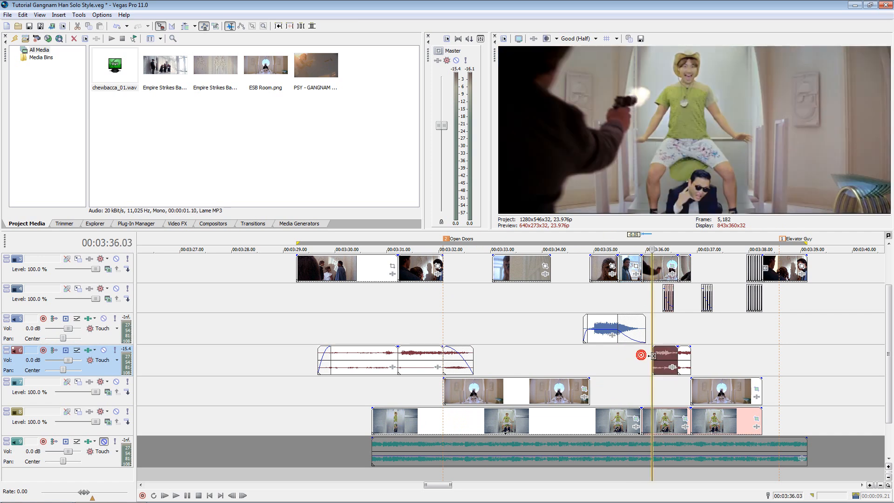
# - Add a three-frame fade-in to the blaster film audio event that starts at 00:03:36.03 and listen to it
pyautogui.scroll(4, 647, 352)
pyautogui.press('space')
pyautogui.press('Right')
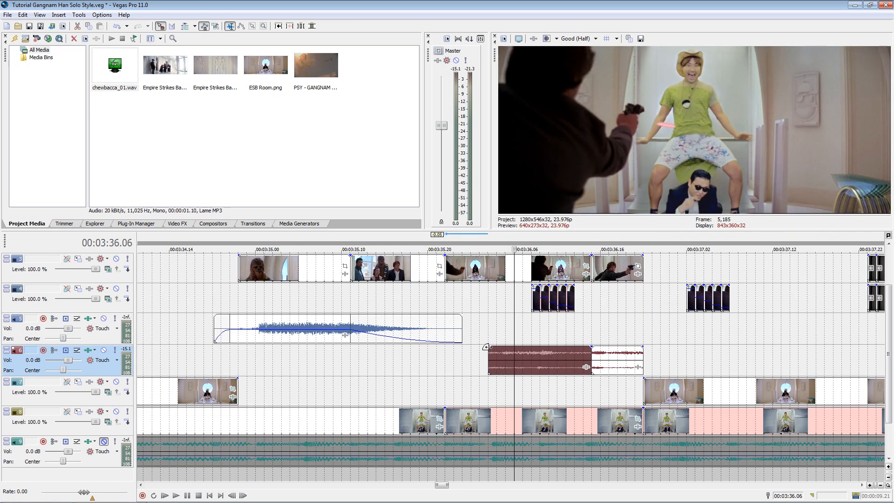
pyautogui.moveTo(488, 347); pyautogui.dragTo(514, 349)
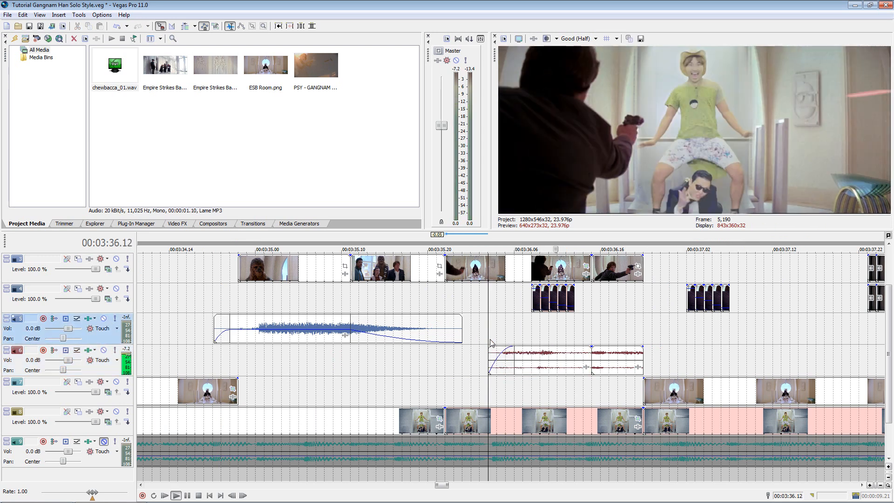
# - Delete the film audio event following the blaster audio and extend the blaster audio's end by 10 frames
pyautogui.click(600, 355)
pyautogui.click(607, 356)
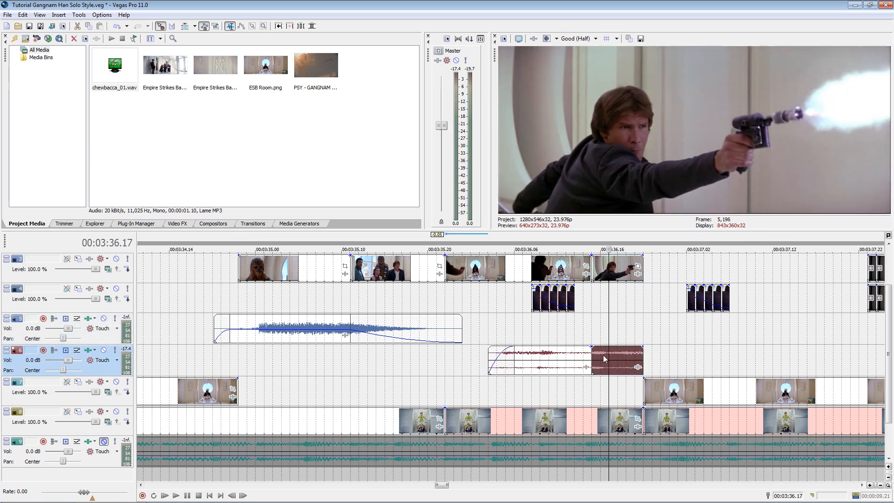
pyautogui.press('Delete')
pyautogui.moveTo(592, 356); pyautogui.dragTo(669, 360)
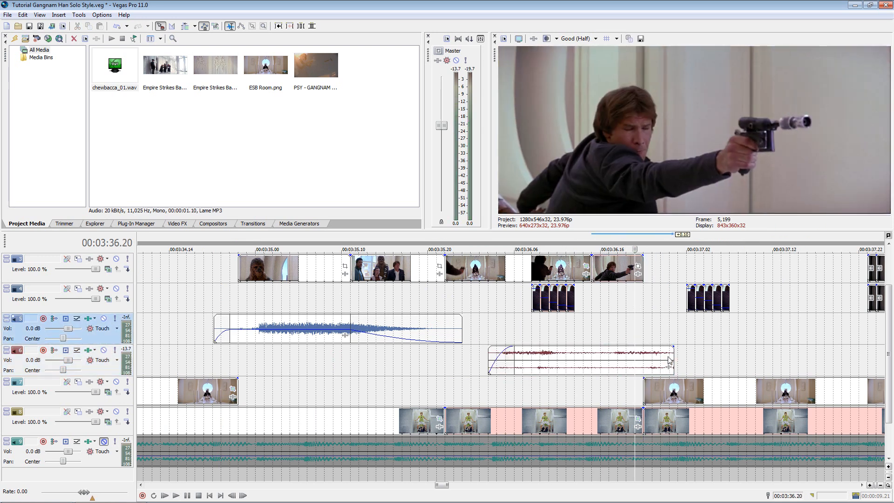
# - Extend the blaster audio to end at 00:03:37.07, add a short fade-out, and play it back
pyautogui.press('space')
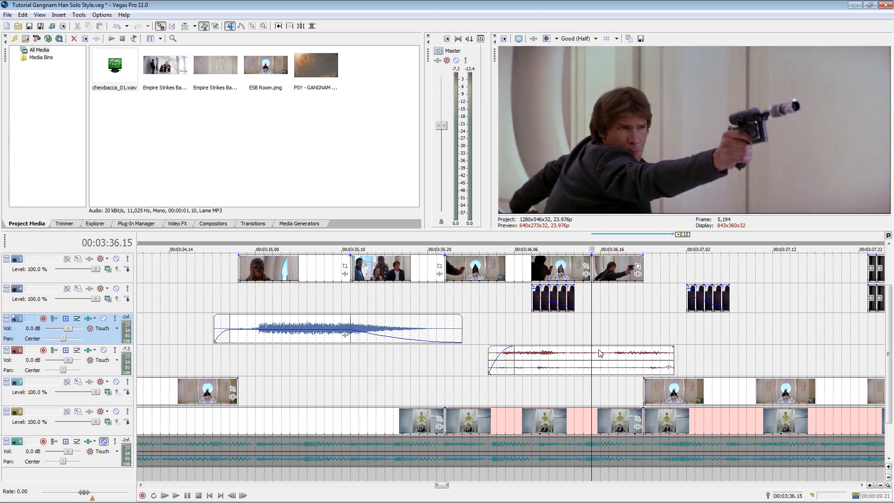
pyautogui.press('Return')
pyautogui.moveTo(674, 356); pyautogui.dragTo(717, 348)
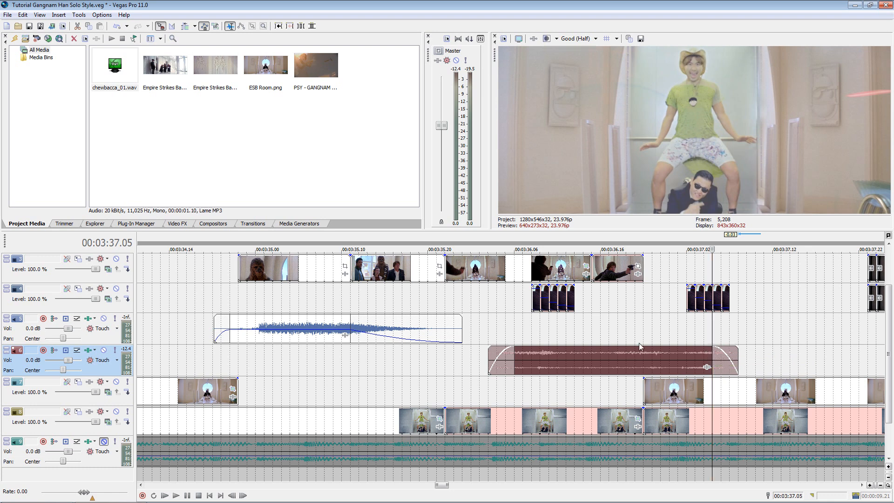
pyautogui.click(479, 359)
pyautogui.press('space')
pyautogui.press('Return')
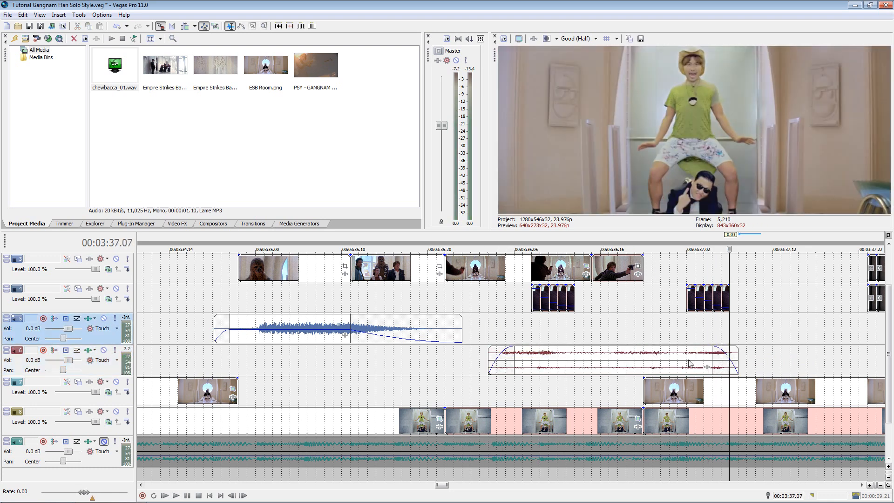
pyautogui.moveTo(736, 356); pyautogui.dragTo(730, 355)
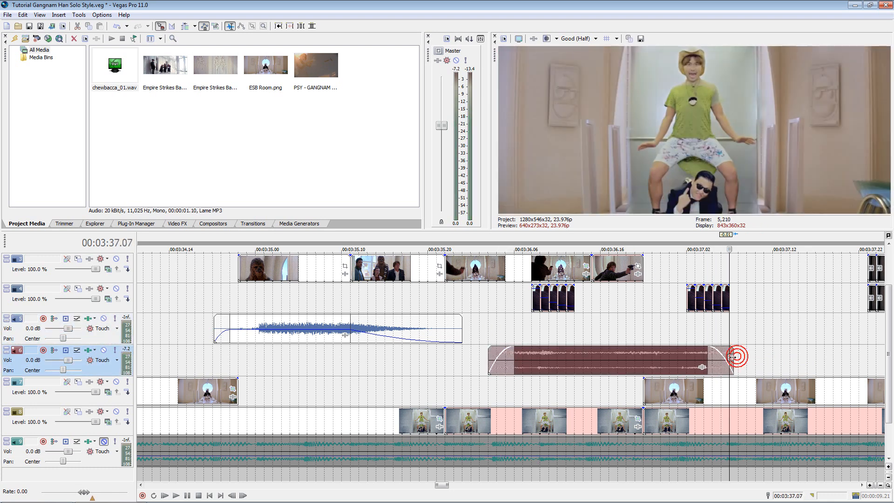
pyautogui.press('space')
pyautogui.click(457, 335)
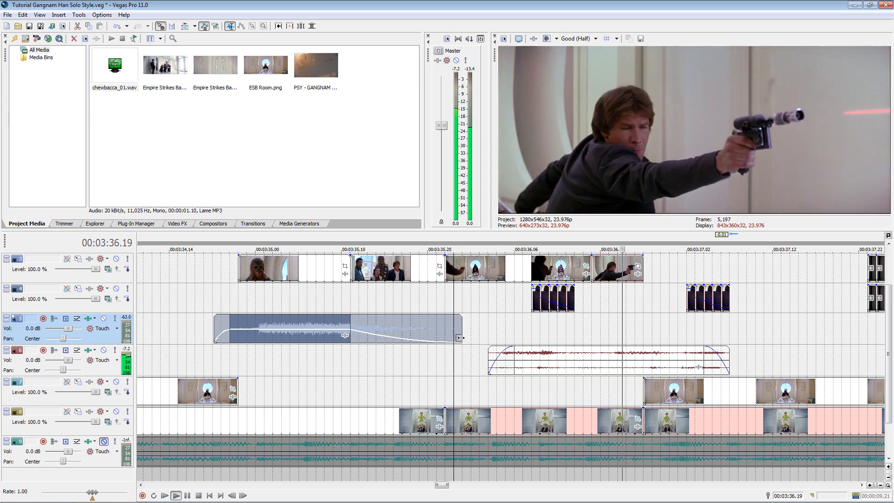
pyautogui.press('Return')
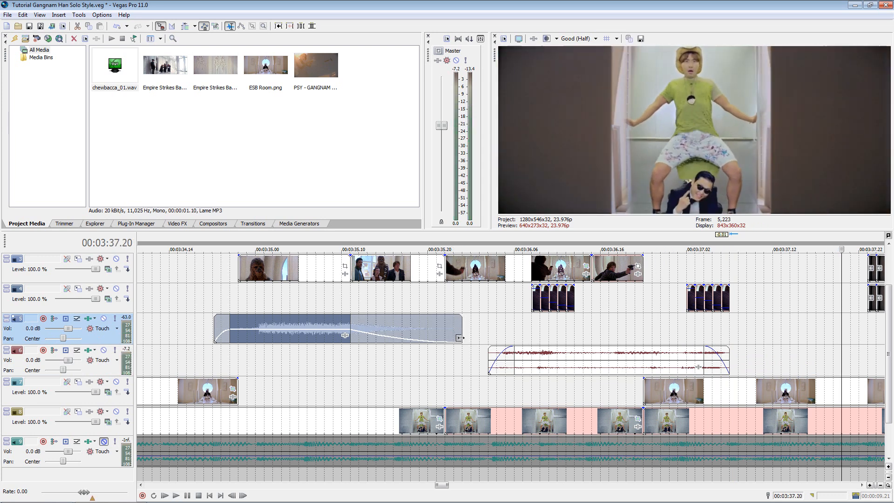
# - Listen to the door-opening sound from 00:03:31.05 and paste a copy of it on the film audio track at 00:03:37.13
pyautogui.click(387, 322)
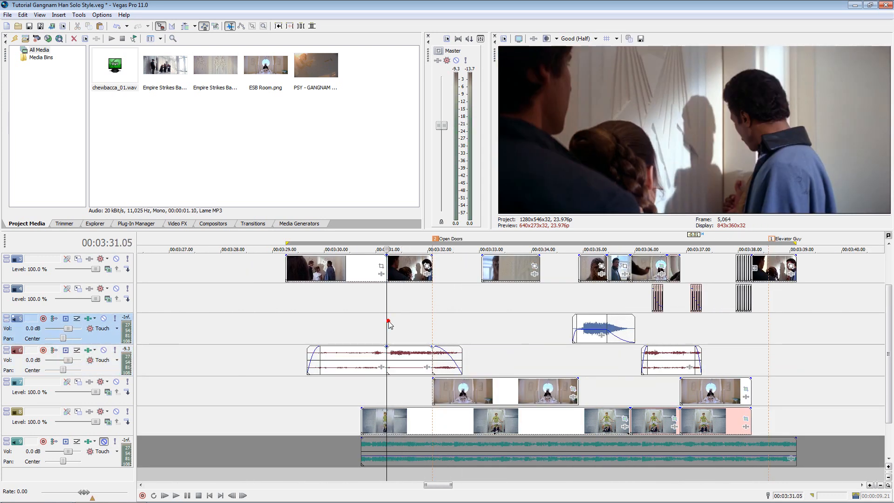
pyautogui.press('space')
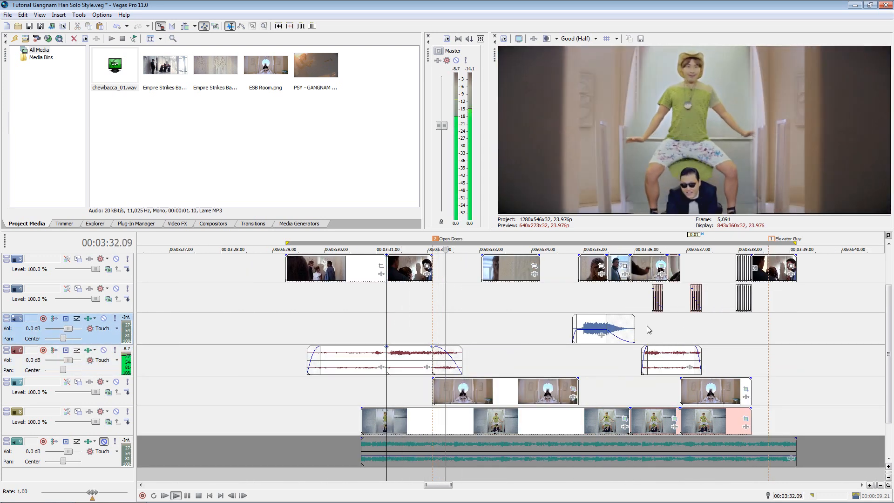
pyautogui.press('Return')
pyautogui.click(706, 339)
pyautogui.scroll(3, 698, 338)
pyautogui.click(529, 358)
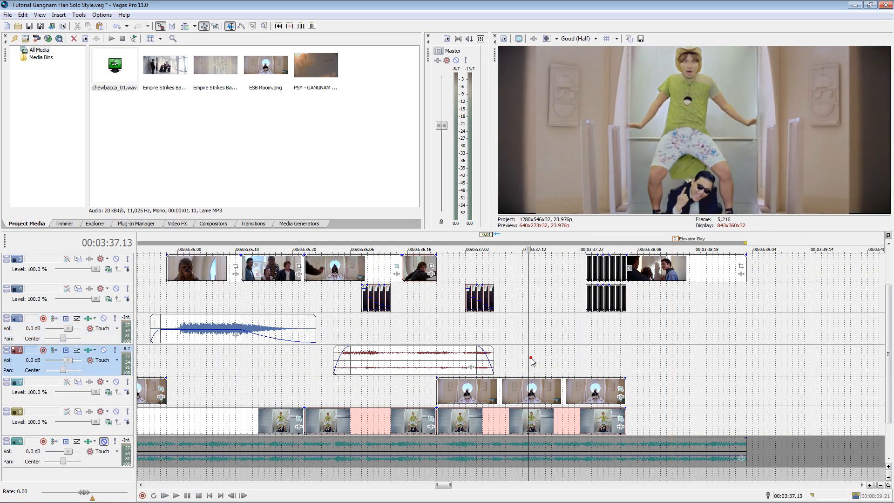
pyautogui.hotkey('ctrl', 'v')
# - Shift the pasted door sound to start at 00:03:37.12, with a short fade-in and slightly lower gain, and play it back
pyautogui.click(528, 334)
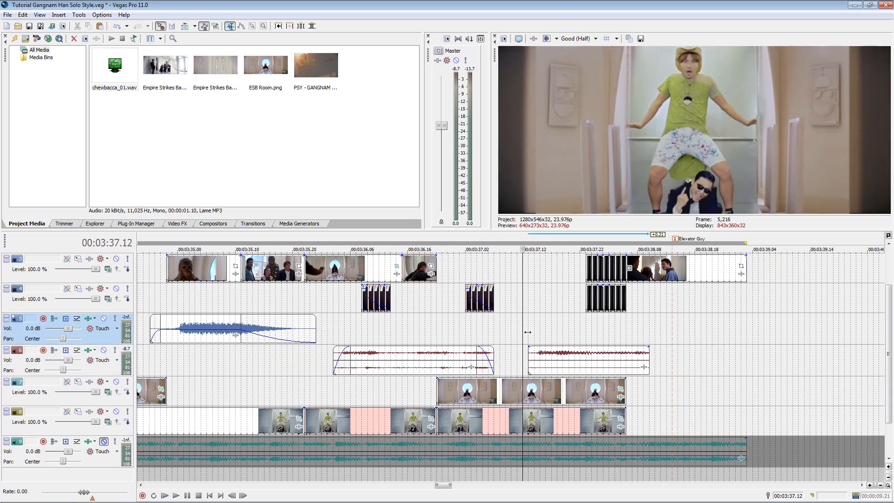
pyautogui.moveTo(532, 348); pyautogui.dragTo(526, 348)
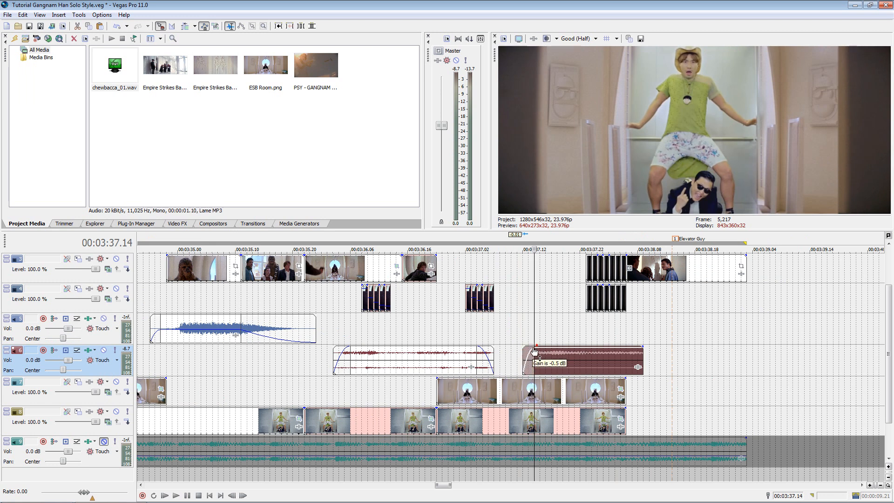
pyautogui.click(523, 344)
pyautogui.press('space')
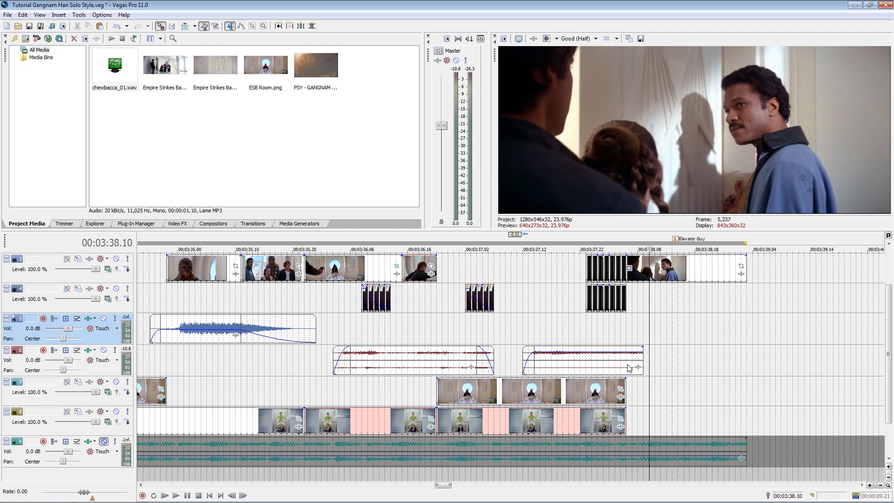
# - Extend the pasted door sound's end by one frame with a short fade-out, and move the event to start at 00:03:37.16
pyautogui.moveTo(643, 360); pyautogui.dragTo(653, 345)
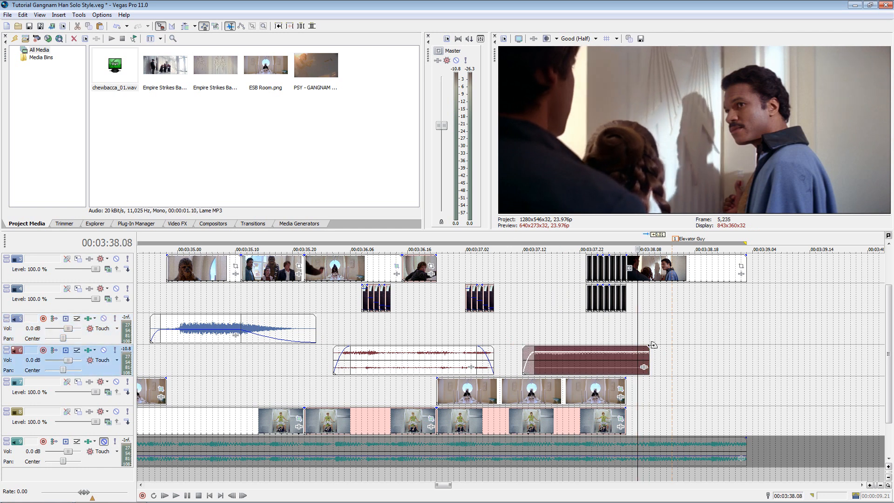
pyautogui.click(534, 340)
pyautogui.moveTo(569, 360); pyautogui.dragTo(575, 361)
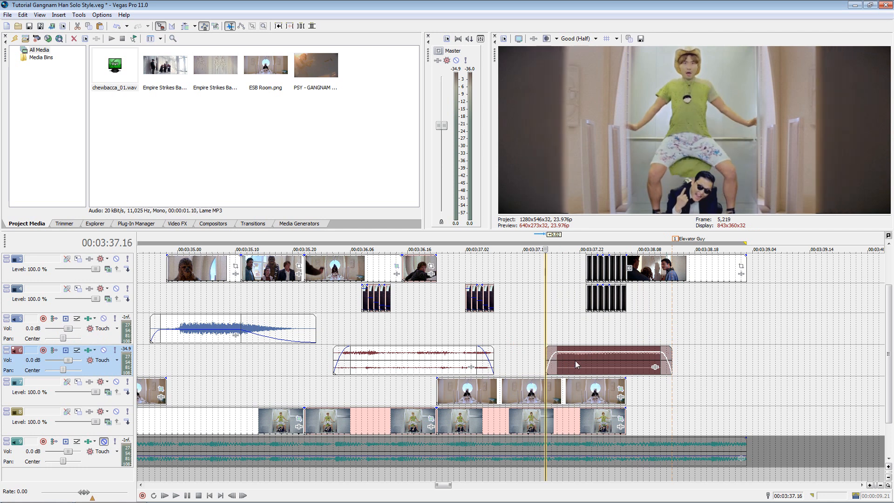
pyautogui.click(517, 357)
pyautogui.press('space')
pyautogui.press('space')
# - Lengthen the fade-in on the door-closing sound and play it back to check its timing
pyautogui.click(569, 337)
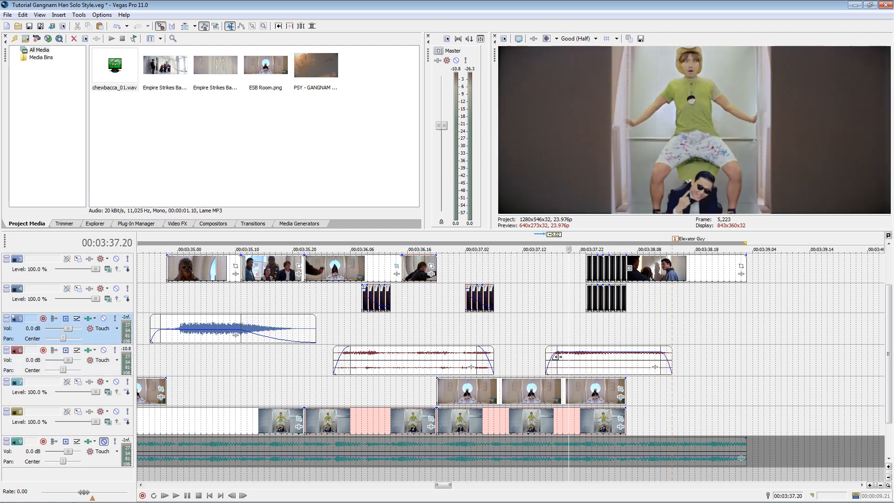
pyautogui.click(579, 357)
pyautogui.click(535, 356)
pyautogui.press('space')
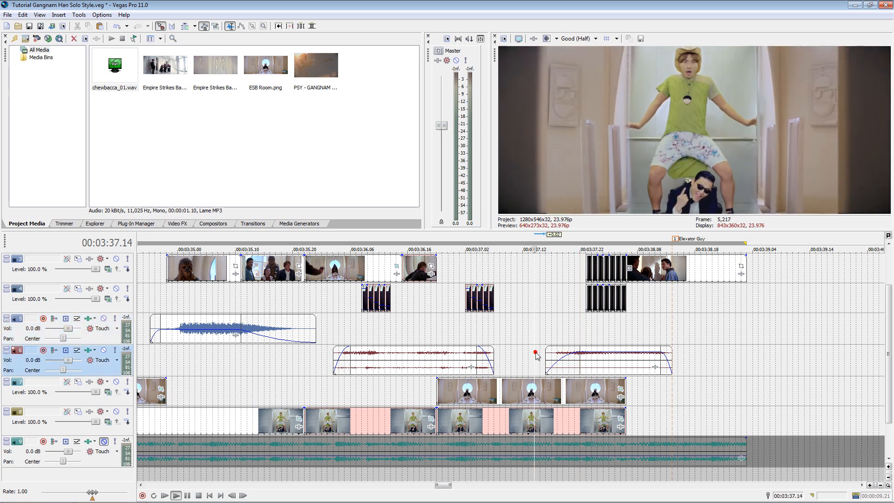
pyautogui.click(687, 344)
pyautogui.press('space')
pyautogui.click(563, 368)
pyautogui.press('space')
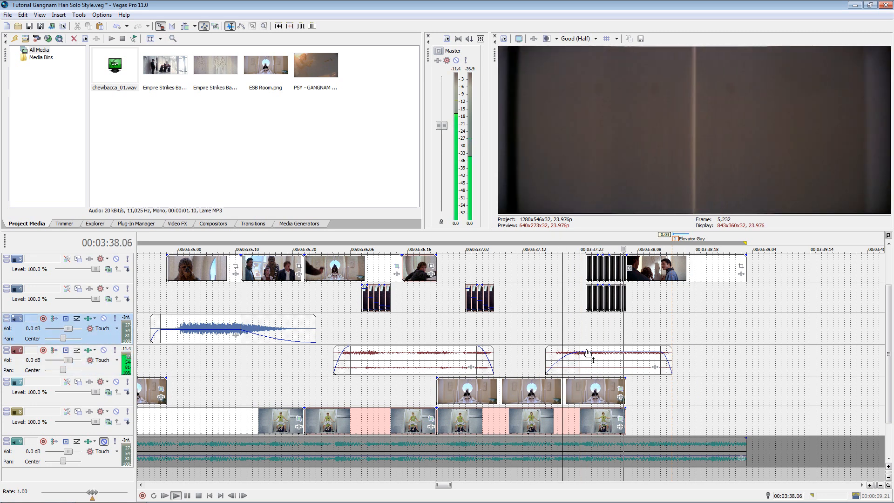
# - Unmute the Gangnam Style music track and extend the start of its event back to the beginning of the opening shot
pyautogui.scroll(-5, 471, 405)
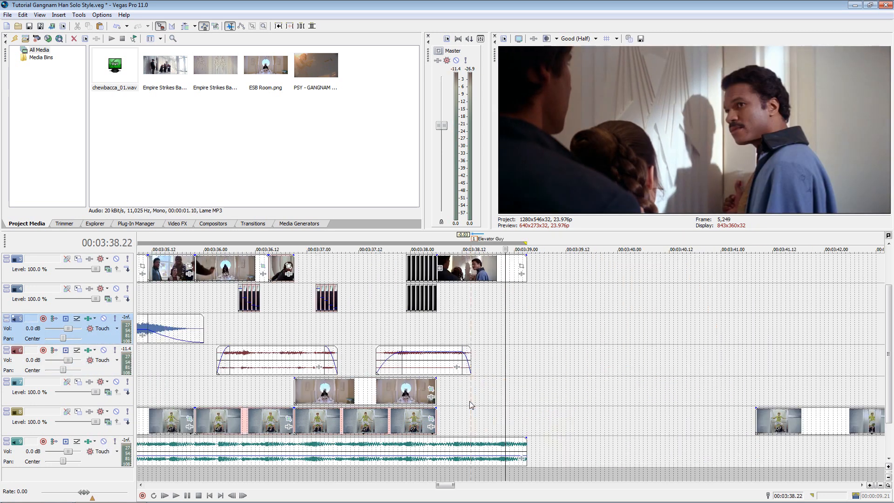
pyautogui.click(242, 456)
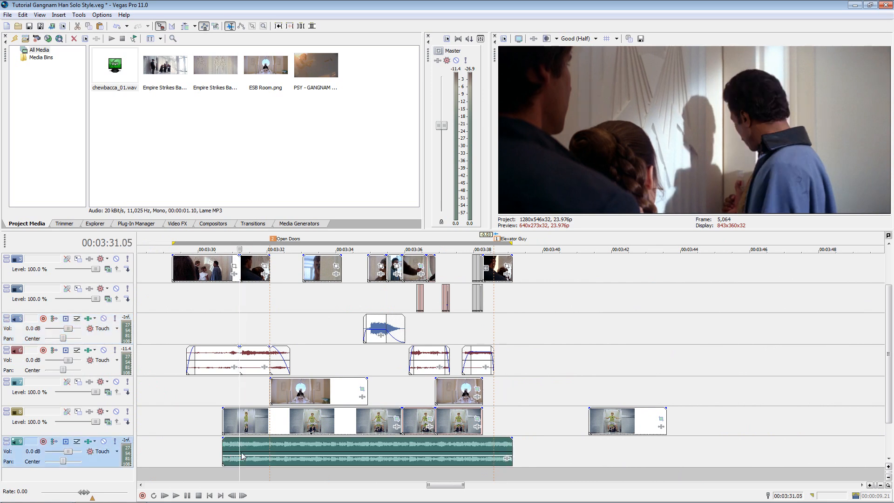
pyautogui.moveTo(224, 449); pyautogui.dragTo(188, 450)
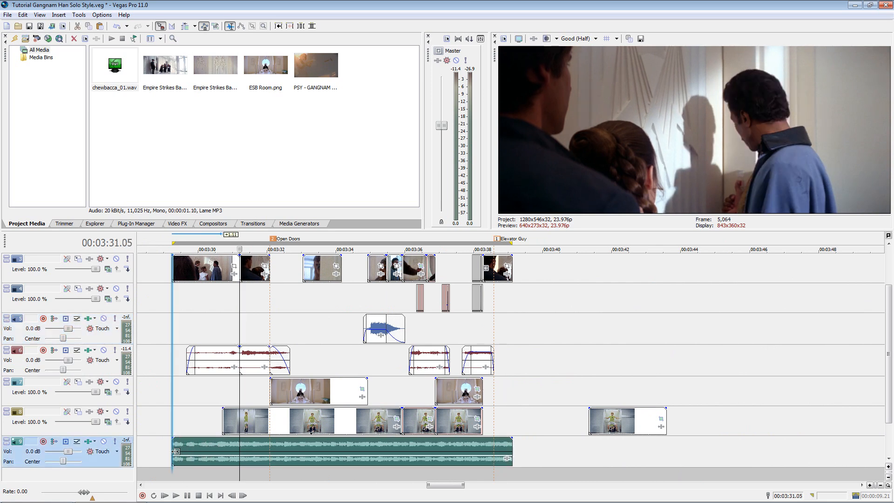
# - Play the scene from its start with the music, and mute the Gangnam Style music track again
pyautogui.click(170, 425)
pyautogui.press('space')
pyautogui.hscroll(-3, 172, 424)
pyautogui.scroll(-2, 512, 415)
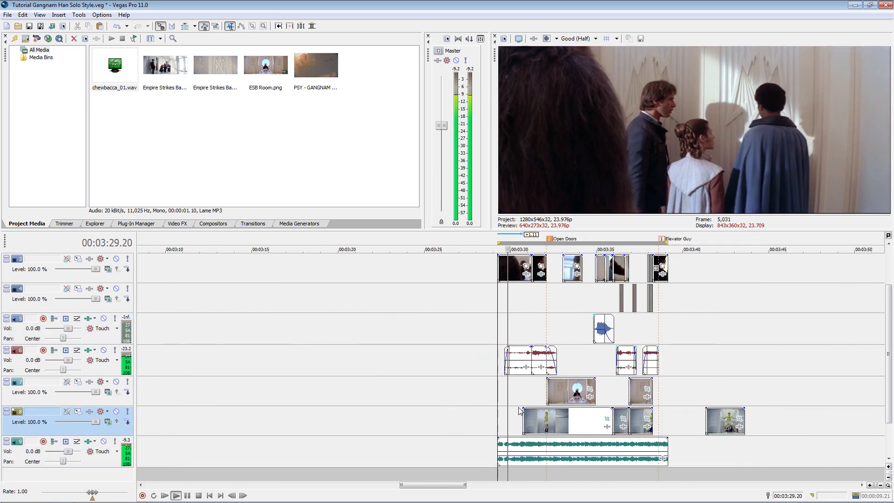
pyautogui.scroll(1, 564, 403)
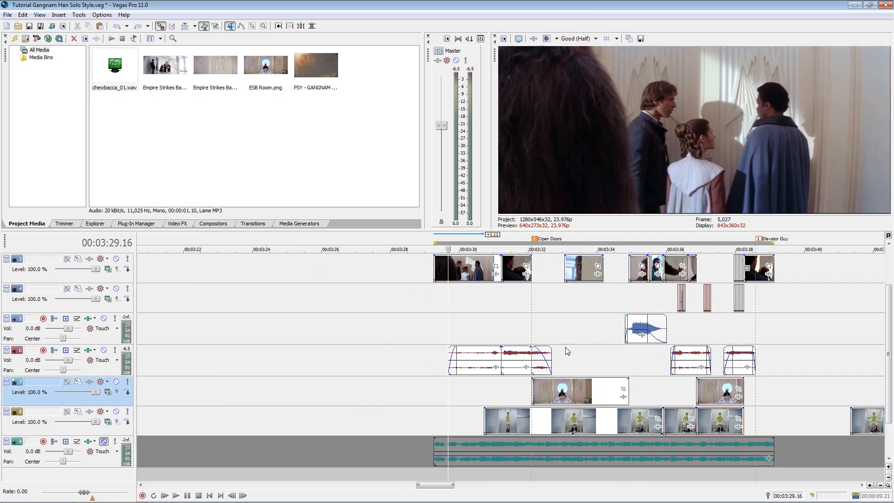
# - Select all the film audio events on the red track and set their channels to Combine
pyautogui.click(475, 365)
pyautogui.doubleClick(475, 365)
pyautogui.click(465, 357)
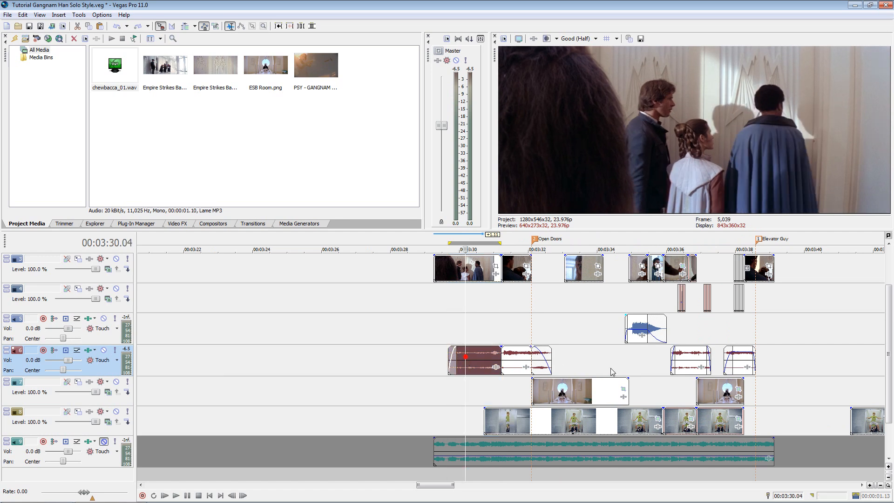
pyautogui.keyDown('shift'); pyautogui.click(741, 359); pyautogui.keyUp('shift')
pyautogui.rightClick(482, 359)
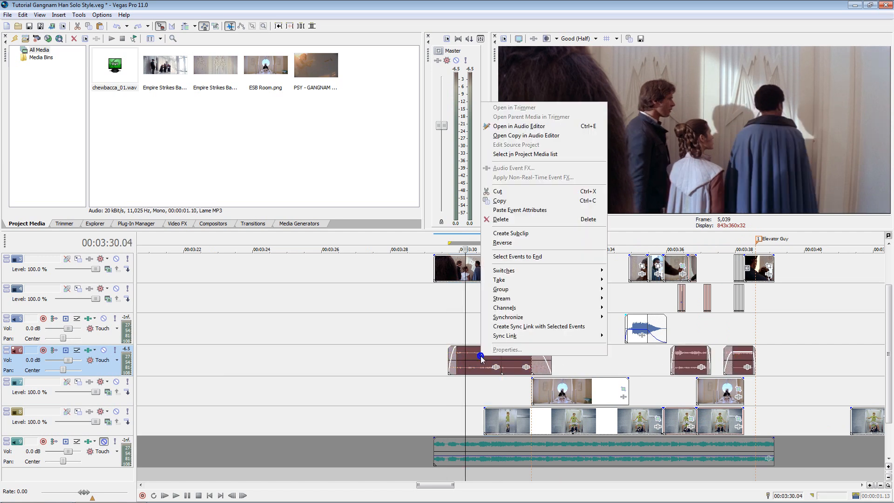
pyautogui.moveTo(512, 308)
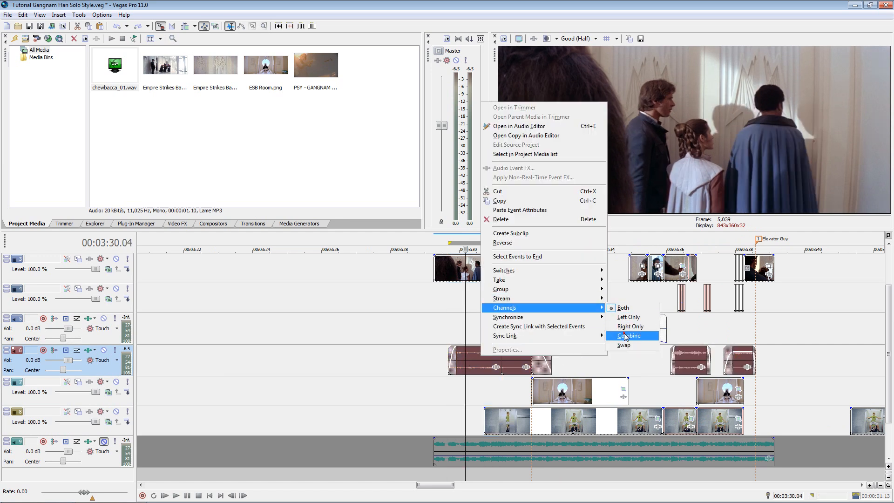
pyautogui.click(625, 336)
# - Add volume envelope points before and after the scene on the film audio track, raise the level between them and play it back
pyautogui.click(400, 359)
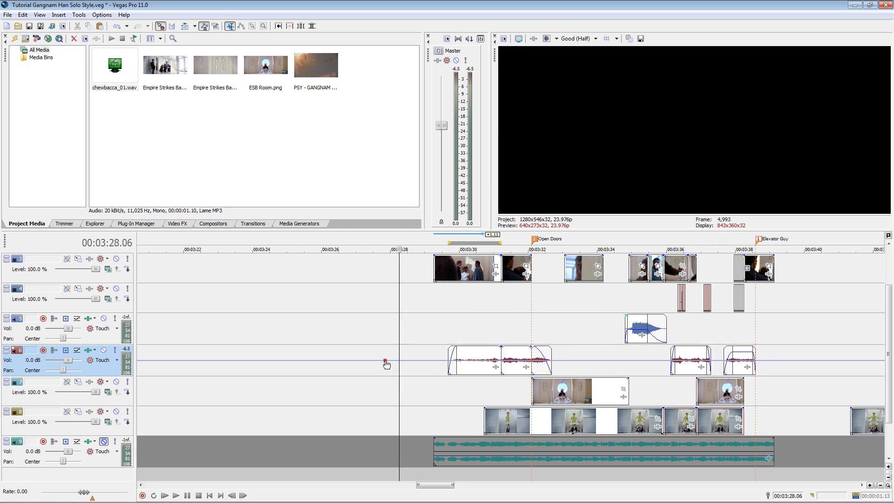
pyautogui.scroll(-2, 734, 371)
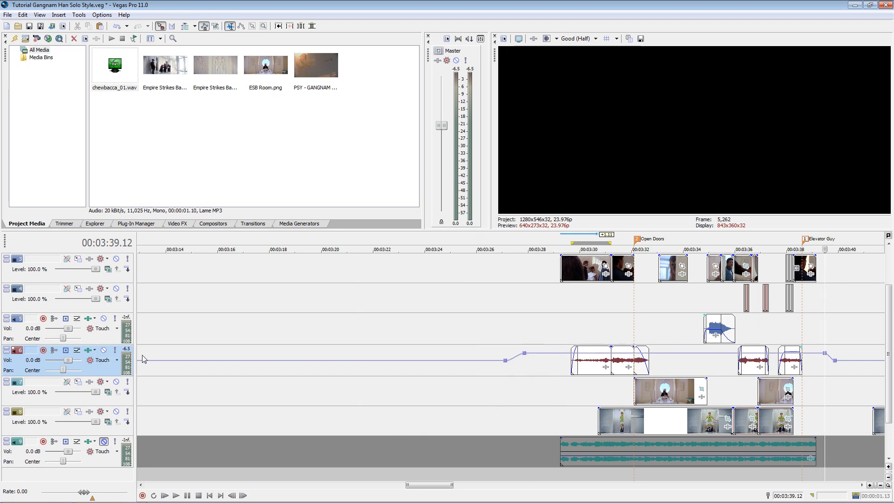
pyautogui.press('space')
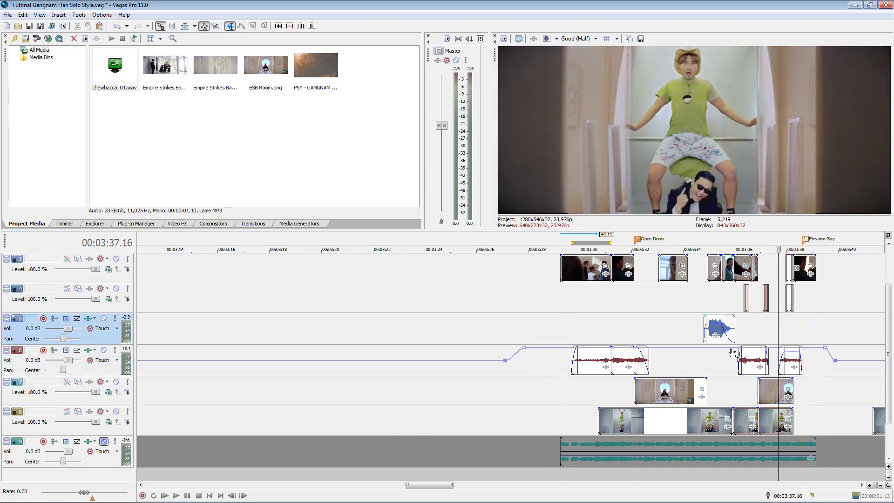
pyautogui.click(711, 359)
pyautogui.press('space')
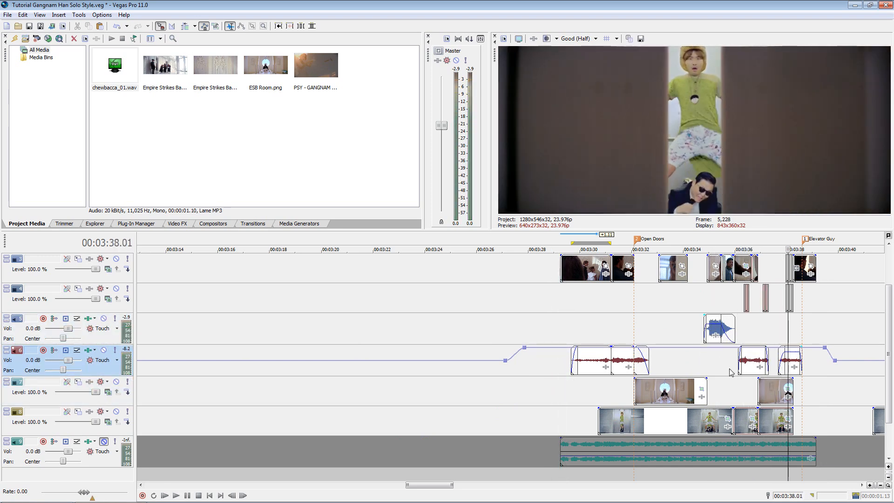
pyautogui.press('Return')
# - Unmute the Gangnam Style music track, lower its event gain, and play the scene to check the mix
pyautogui.click(105, 443)
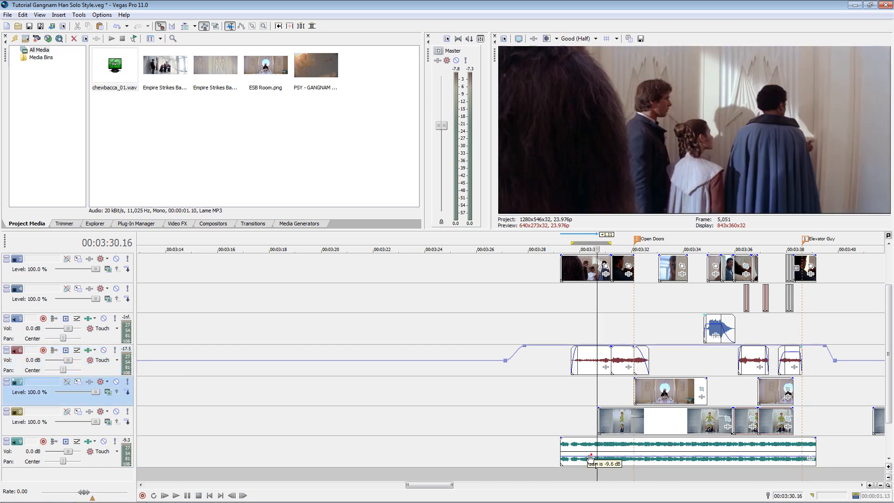
pyautogui.moveTo(590, 458); pyautogui.dragTo(586, 460)
pyautogui.click(589, 424)
pyautogui.press('space')
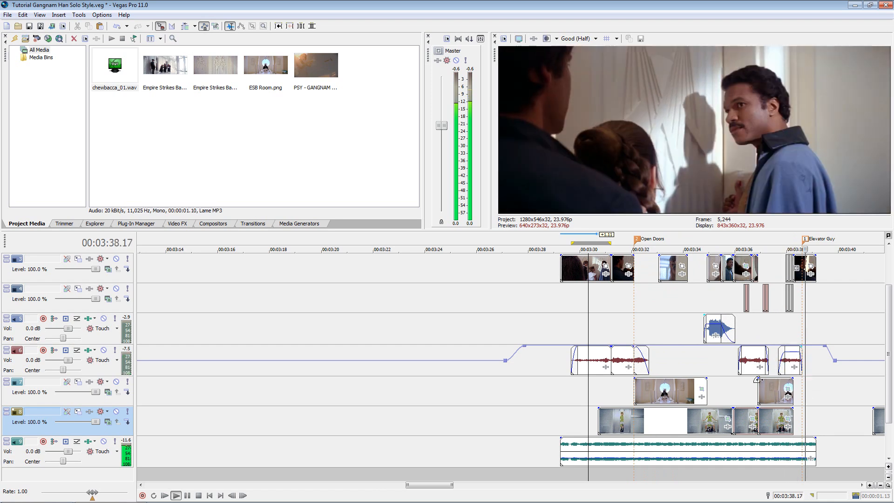
pyautogui.press('Return')
# - Normalize the blaster shot's film audio event and play that section back
pyautogui.click(483, 361)
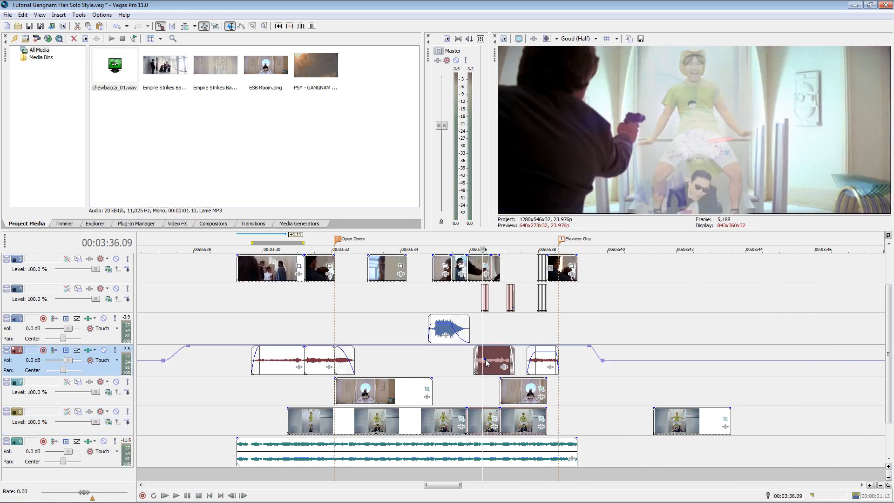
pyautogui.rightClick(486, 359)
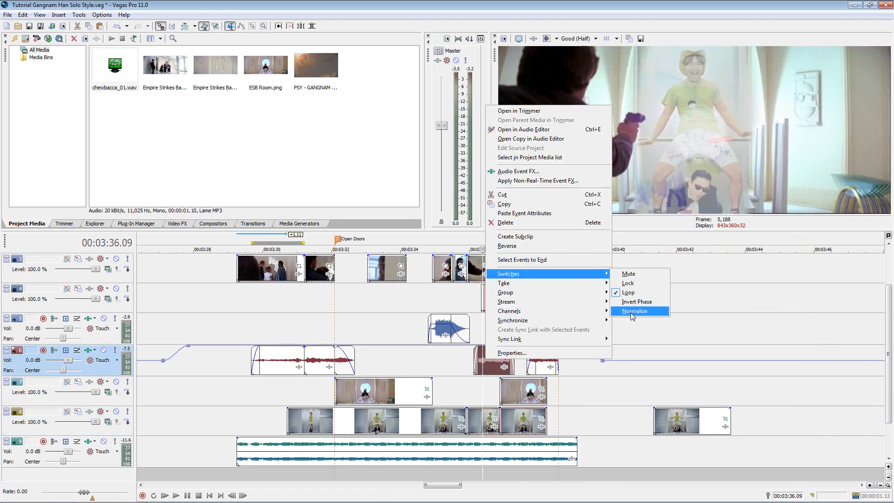
pyautogui.click(632, 312)
pyautogui.click(463, 369)
pyautogui.press('space')
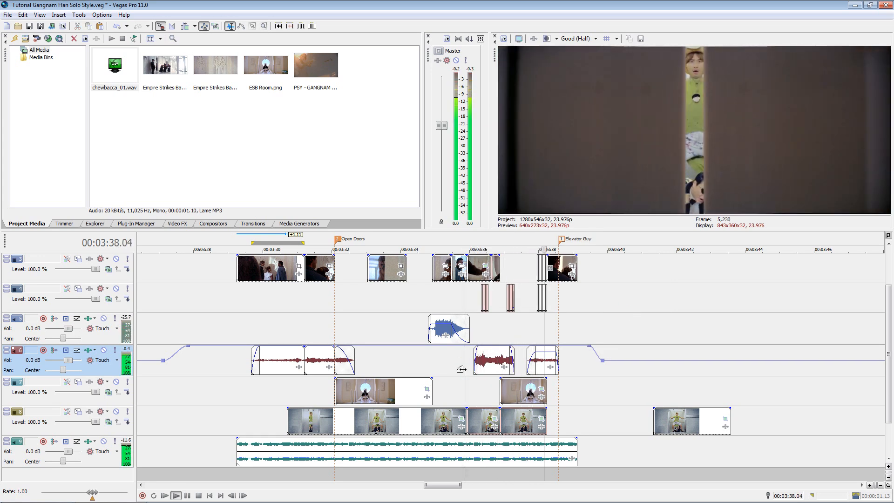
pyautogui.press('Return')
# - Trim six frames off the start of the door-closing sound event
pyautogui.click(523, 359)
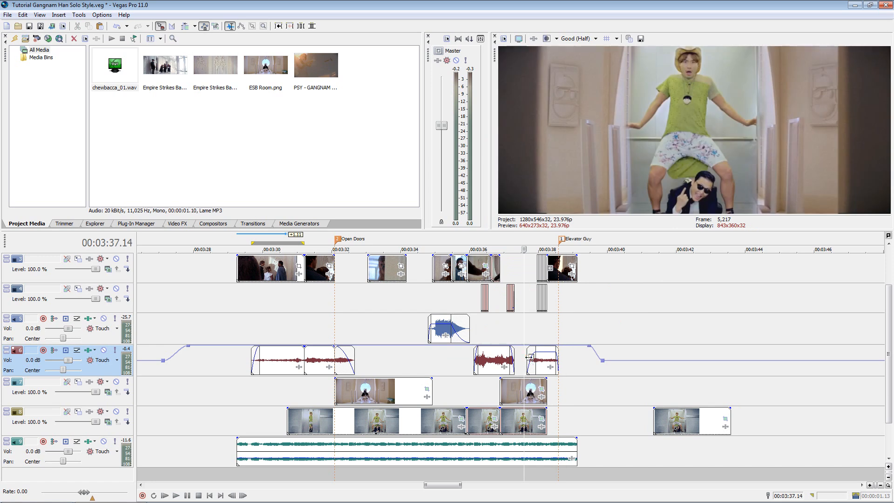
pyautogui.hotkey('alt', 'Right')
pyautogui.hotkey('alt', 'Right')
pyautogui.hotkey('alt', 'Right')
pyautogui.hotkey('alt', 'Right')
pyautogui.hotkey('alt', 'Right')
pyautogui.hotkey('alt', 'Right')
pyautogui.hotkey('alt', 'Right')
pyautogui.hotkey('alt', 'Right')
pyautogui.moveTo(527, 356); pyautogui.dragTo(531, 355)
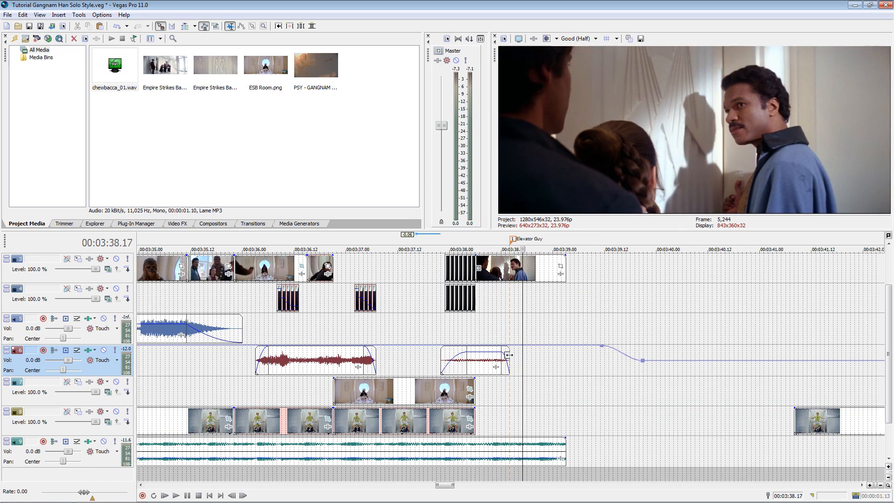
# - Extend the door-closing sound's end by three frames to 00:03:38.17 and play the end of the scene
pyautogui.moveTo(509, 354); pyautogui.dragTo(522, 354)
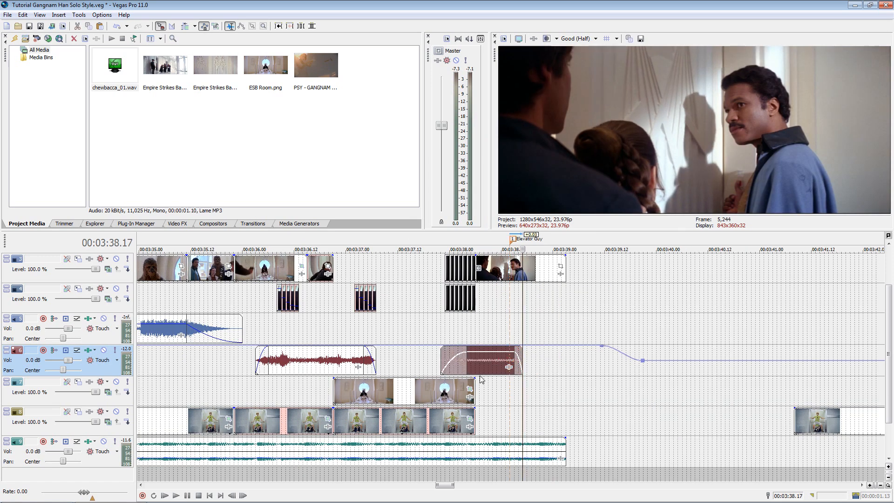
pyautogui.click(440, 329)
pyautogui.press('space')
pyautogui.press('Return')
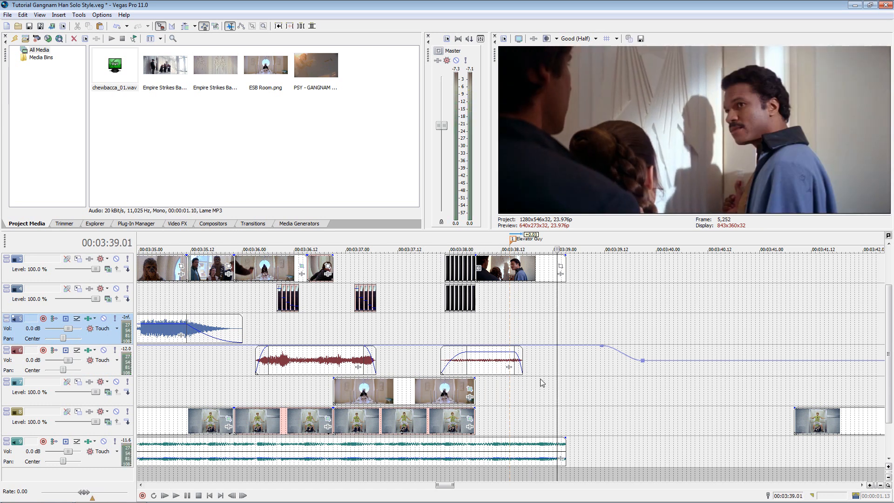
# - Add volume envelope points on the music track, two before the opening shot and two at the door opening, 00:03:32.02 and 00:03:32.06
pyautogui.scroll(-3, 501, 410)
pyautogui.click(186, 457)
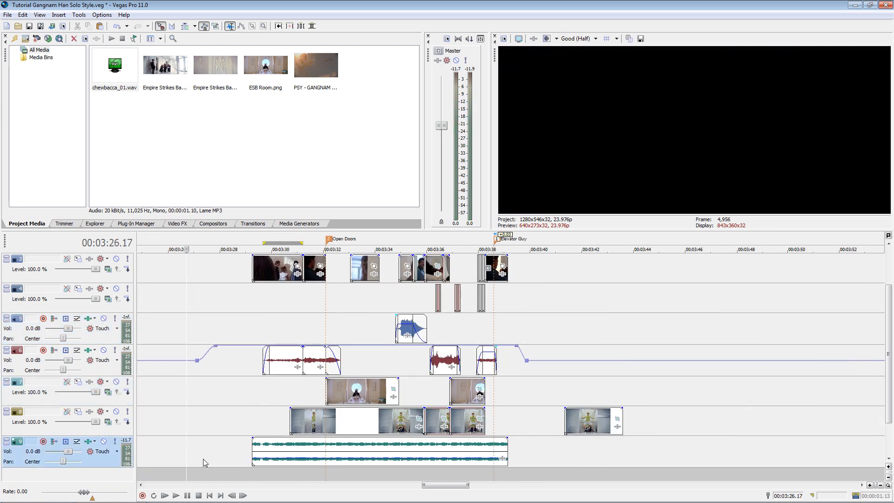
pyautogui.click(221, 452)
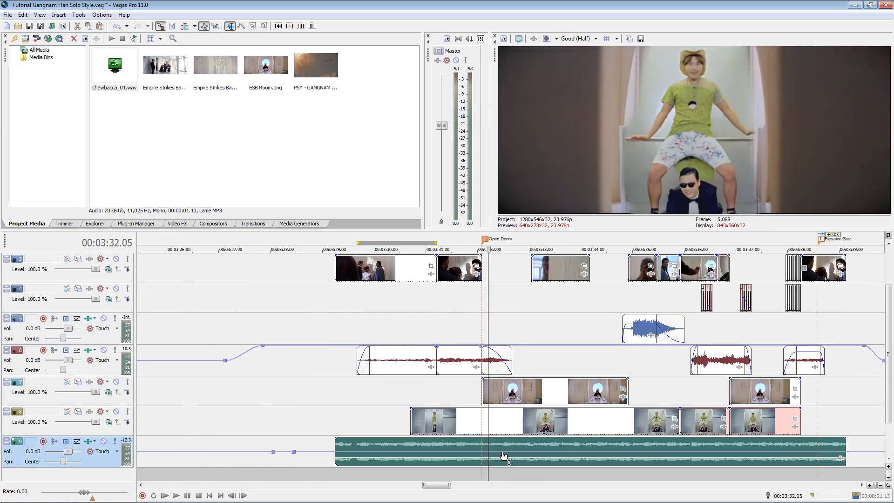
pyautogui.press('Right')
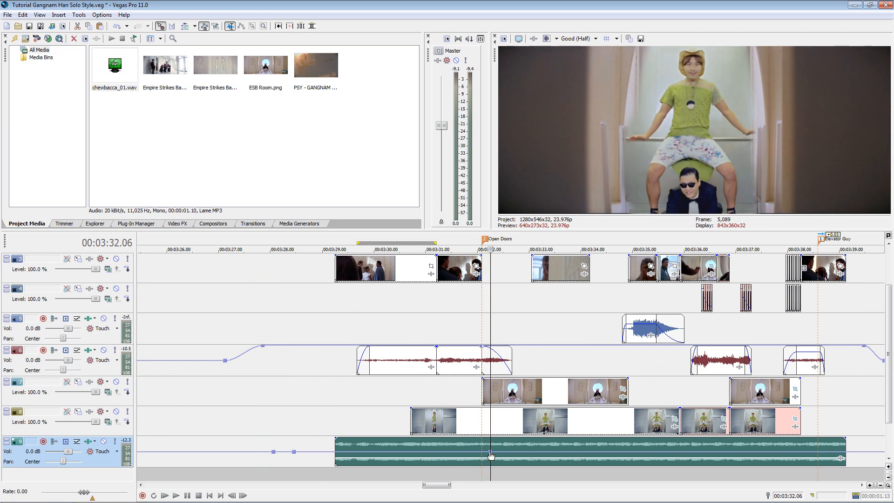
pyautogui.press('Left')
pyautogui.press('Left')
pyautogui.press('Left')
pyautogui.press('Left')
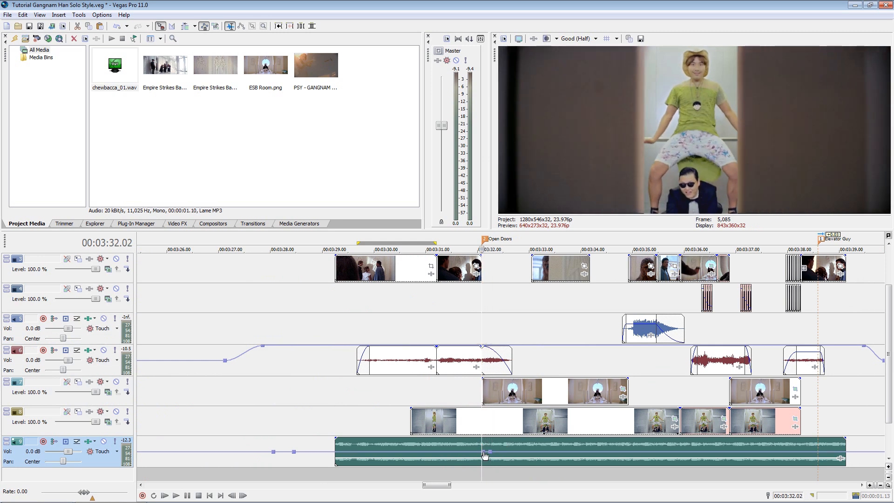
# - Add music envelope points at the door closing and after the scene, lower the level before the doors open, and play it
pyautogui.press('space')
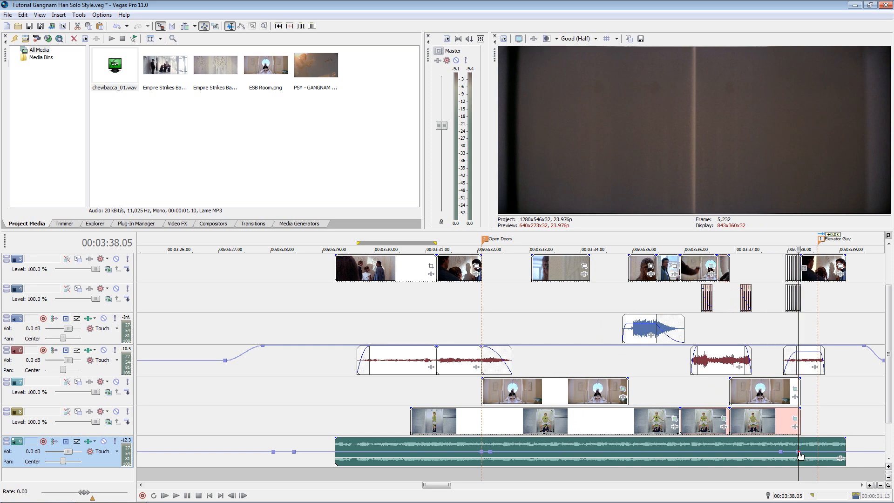
pyautogui.scroll(-5, 800, 455)
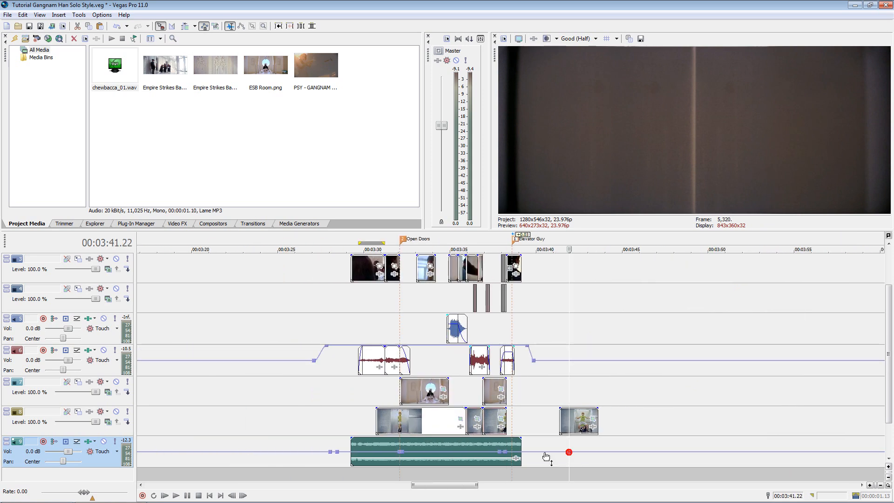
pyautogui.doubleClick(550, 452)
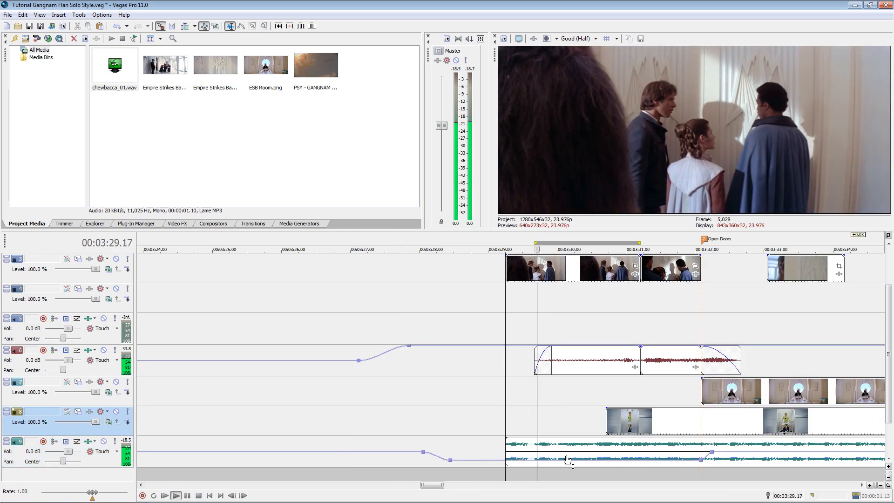
pyautogui.click(535, 409)
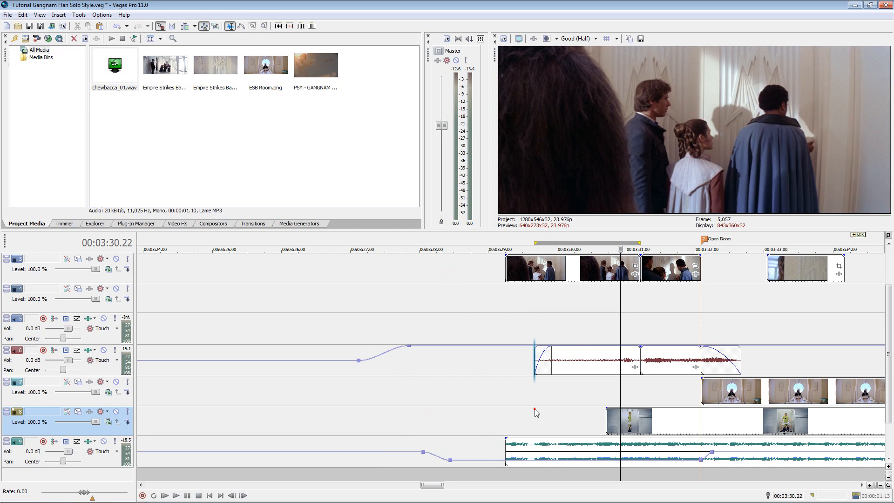
# - Trim the start of the first film audio event to where the first elevator clip begins, and play from there
pyautogui.click(574, 366)
pyautogui.press('space')
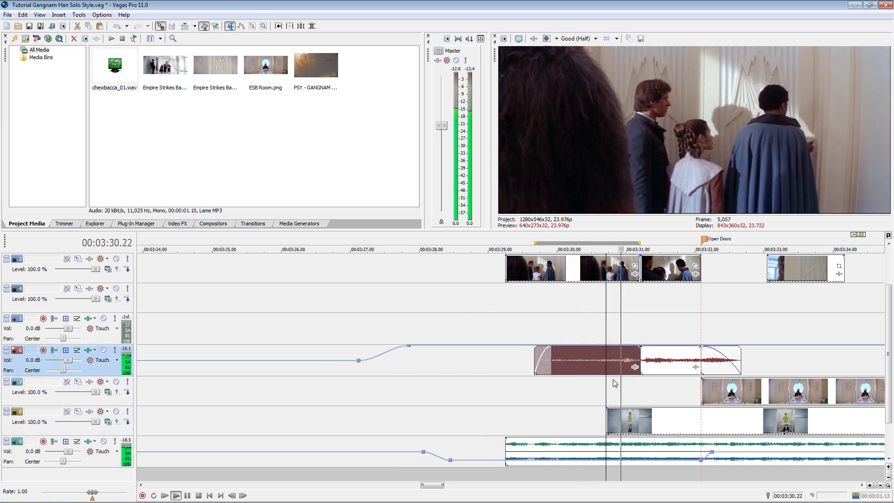
pyautogui.moveTo(535, 359); pyautogui.dragTo(606, 359)
pyautogui.click(606, 385)
pyautogui.press('space')
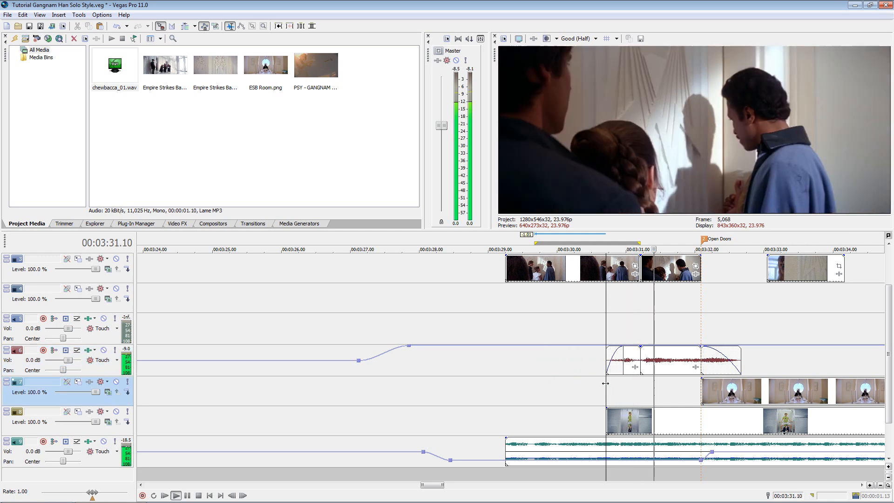
pyautogui.press('space')
# - Change the fade-in curve type of the first film audio event and play it back
pyautogui.click(627, 359)
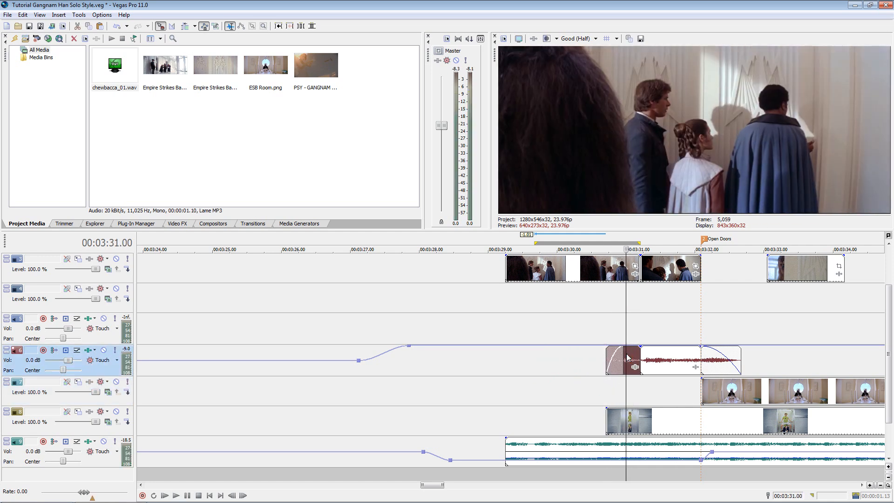
pyautogui.rightClick(618, 359)
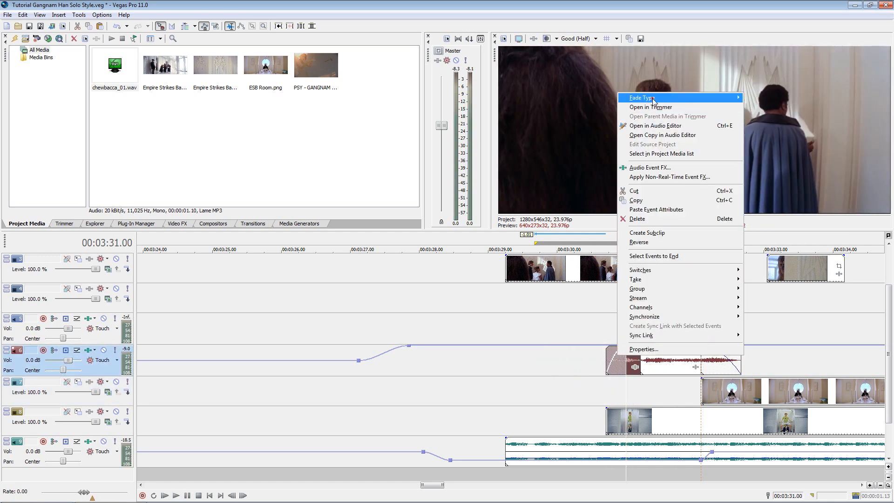
pyautogui.click(761, 130)
pyautogui.click(606, 394)
pyautogui.press('space')
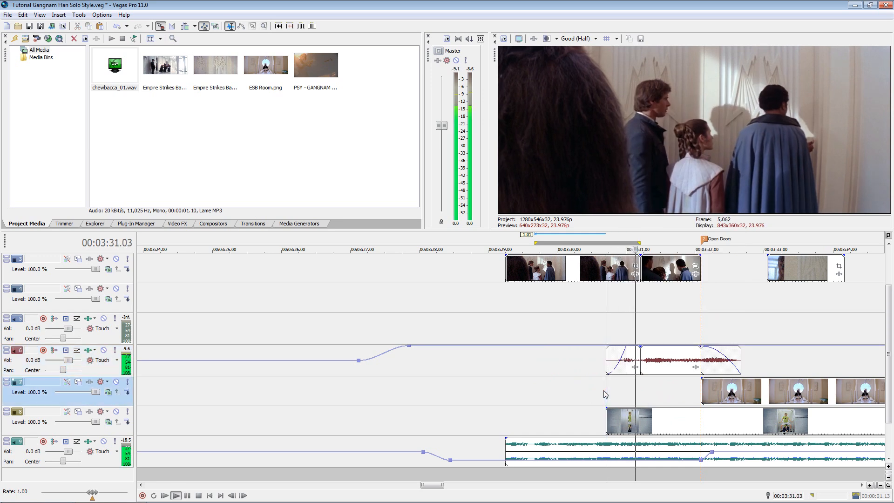
# - Raise the music's volume envelope between the door opening and door closing, and play across the door opening
pyautogui.scroll(-2, 604, 391)
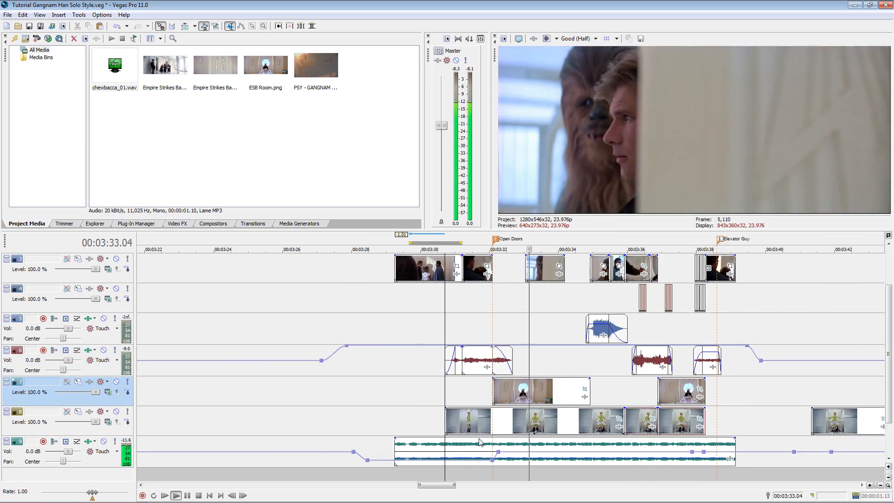
pyautogui.press('Return')
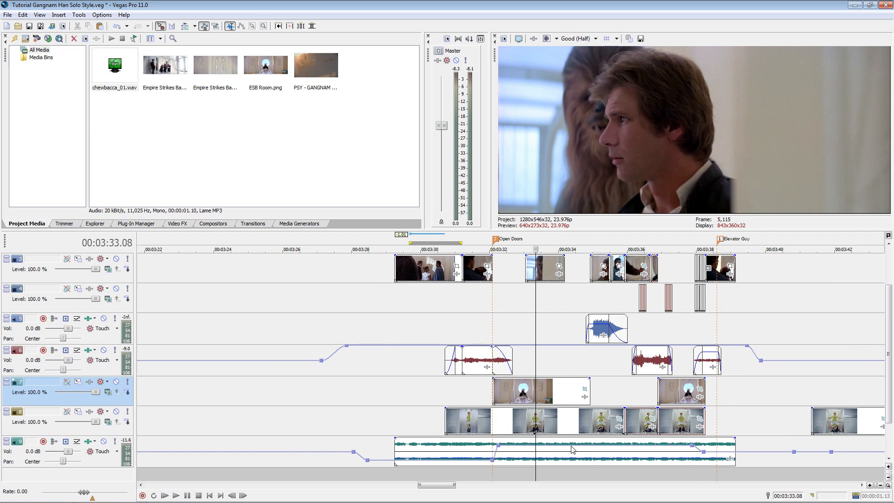
pyautogui.click(477, 392)
pyautogui.press('space')
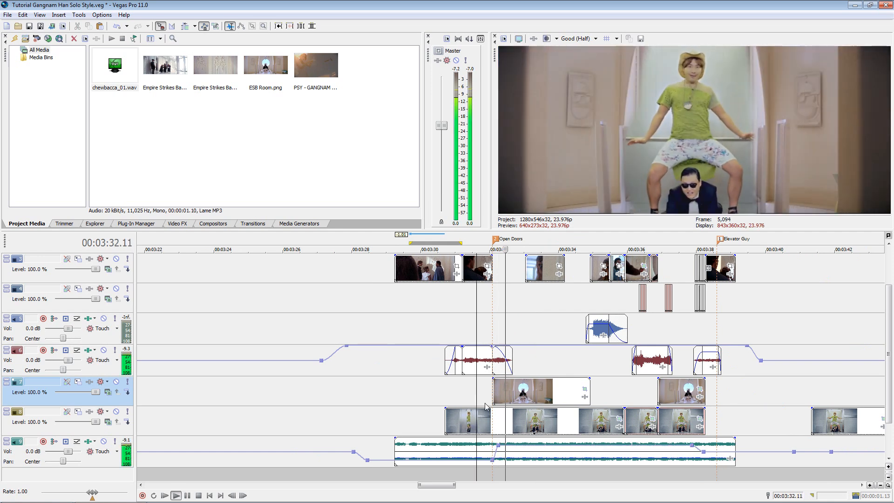
# - Lengthen the music's volume rise at the door opening by moving its envelope points to 00:03:31.23 and 00:03:32.09
pyautogui.click(499, 458)
pyautogui.hotkey('alt', 'Left')
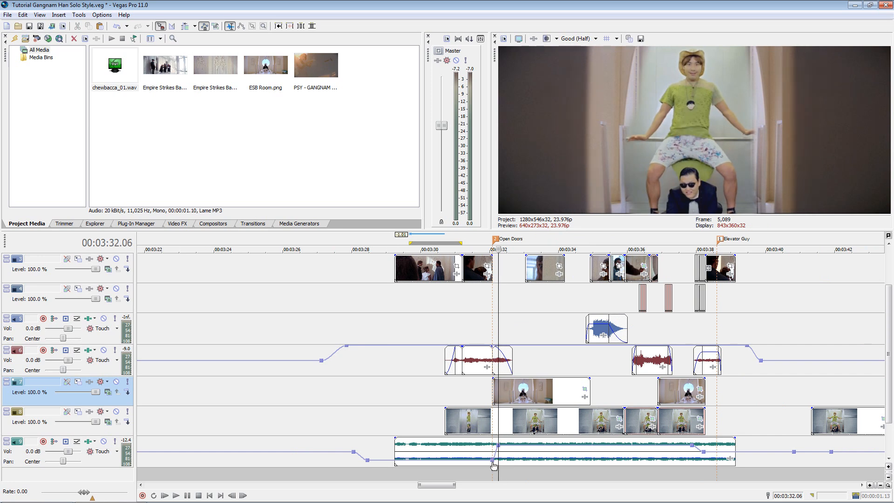
pyautogui.click(492, 461)
pyautogui.hotkey('alt', 'Left')
pyautogui.hotkey('alt', 'Left')
pyautogui.hotkey('alt', 'Left')
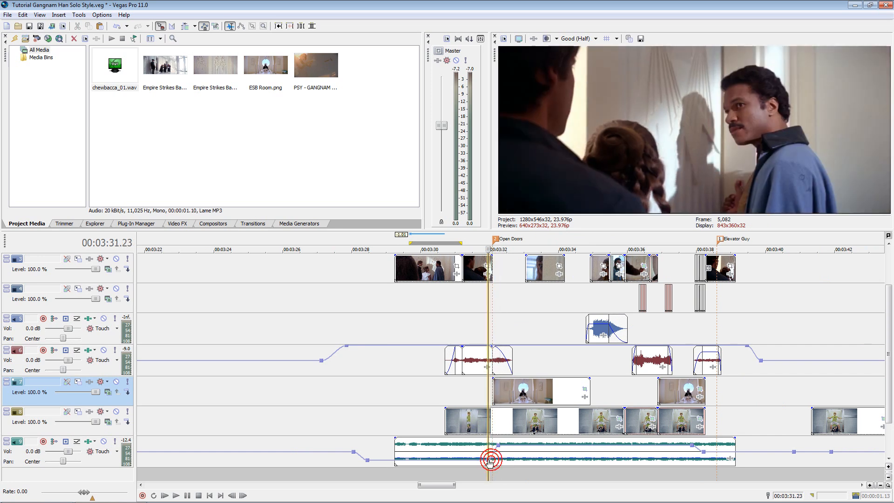
pyautogui.click(501, 448)
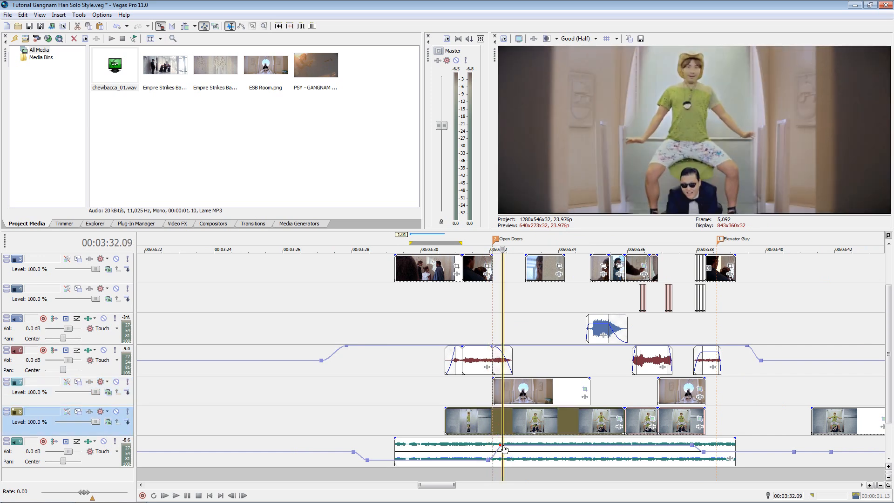
# - Play the scene from just before the door opening through the Chewbacca roar to check the sound mix
pyautogui.click(479, 445)
pyautogui.press('space')
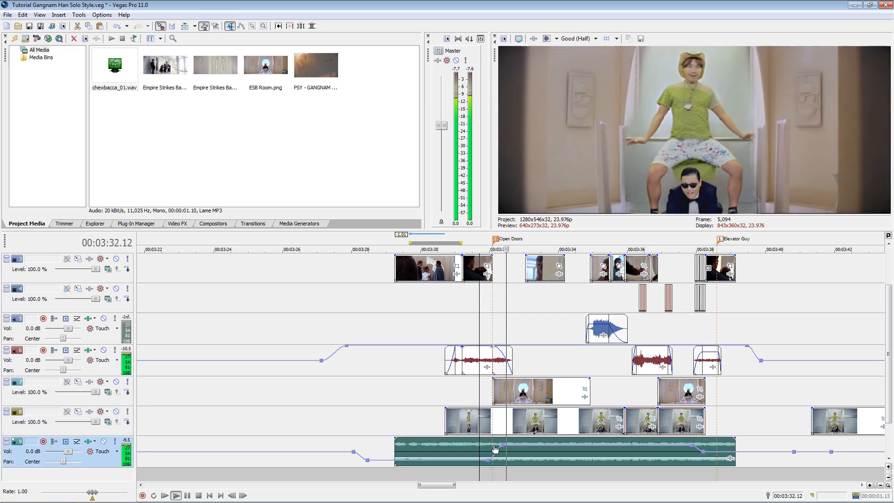
pyautogui.press('Return')
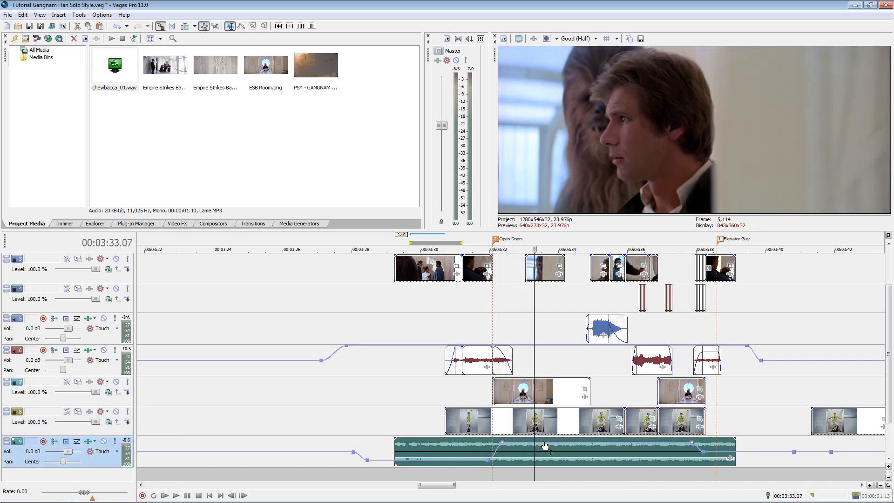
pyautogui.click(458, 400)
pyautogui.press('space')
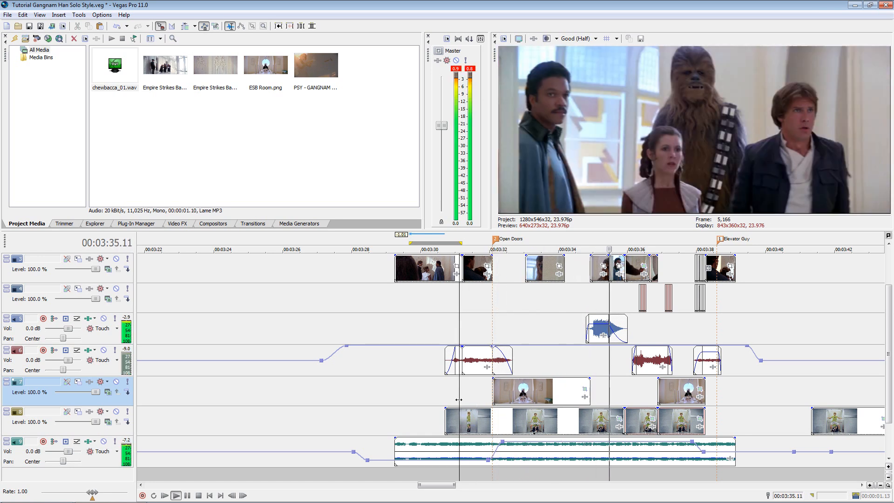
pyautogui.press('Return')
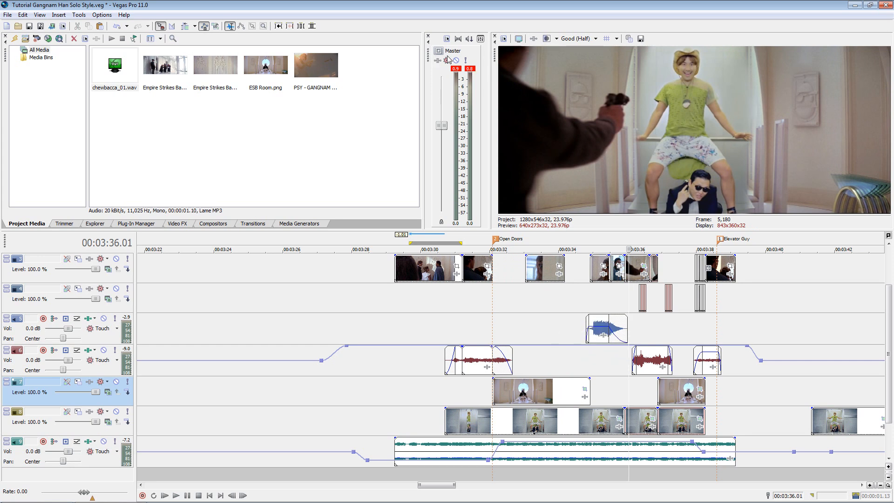
# - Lower the gain of the Chewbacca roar event and play the scene from there through the door closing
pyautogui.click(596, 326)
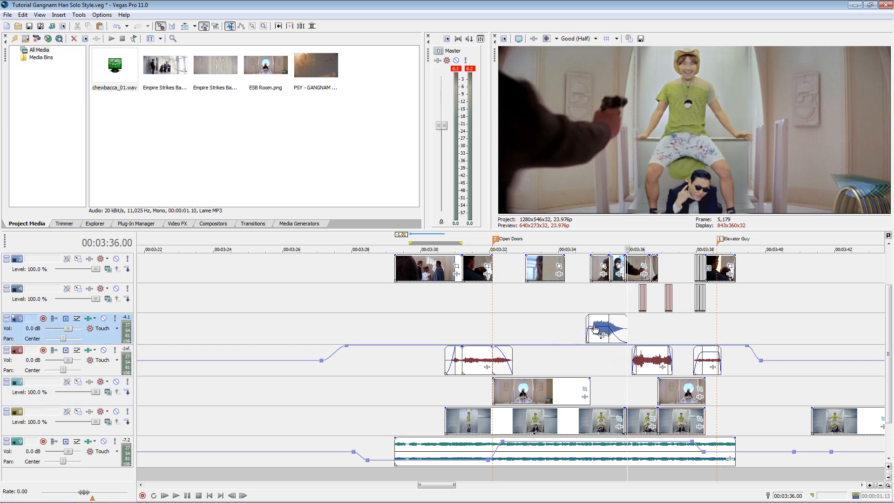
pyautogui.press('space')
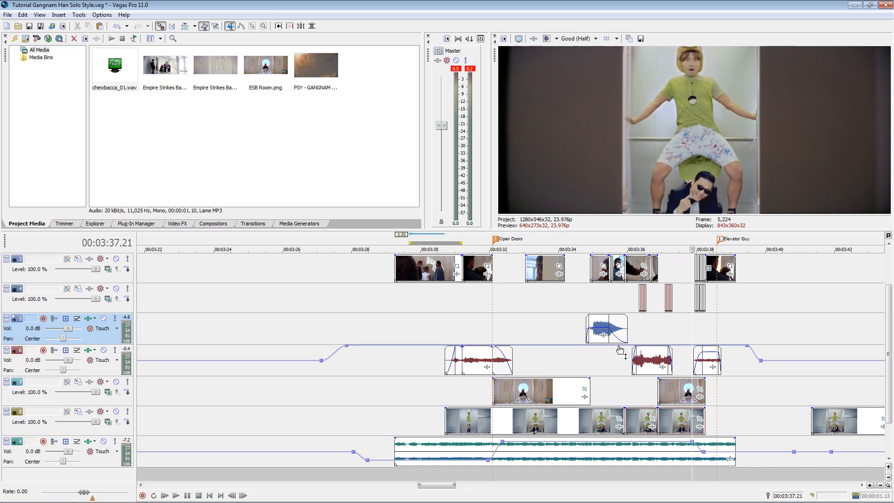
# - Reduce the gain of the film audio event under the blaster shots to about -1.5 dB and play it back
pyautogui.click(643, 356)
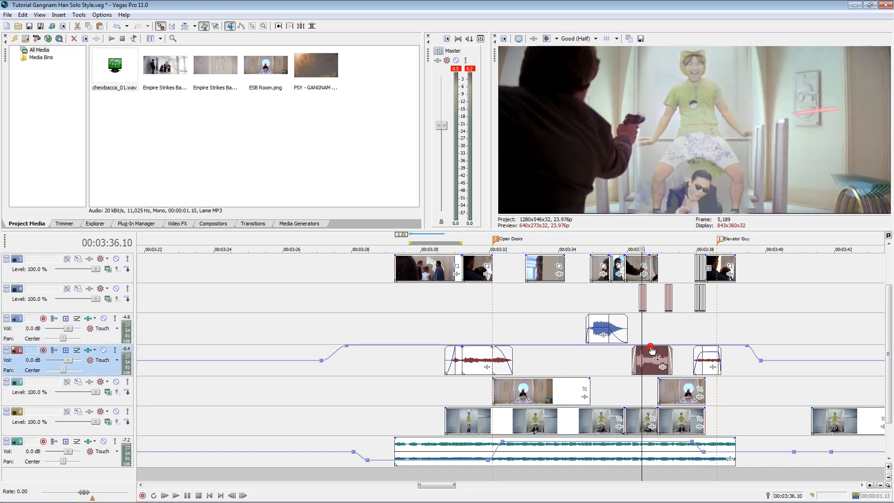
pyautogui.press('v')
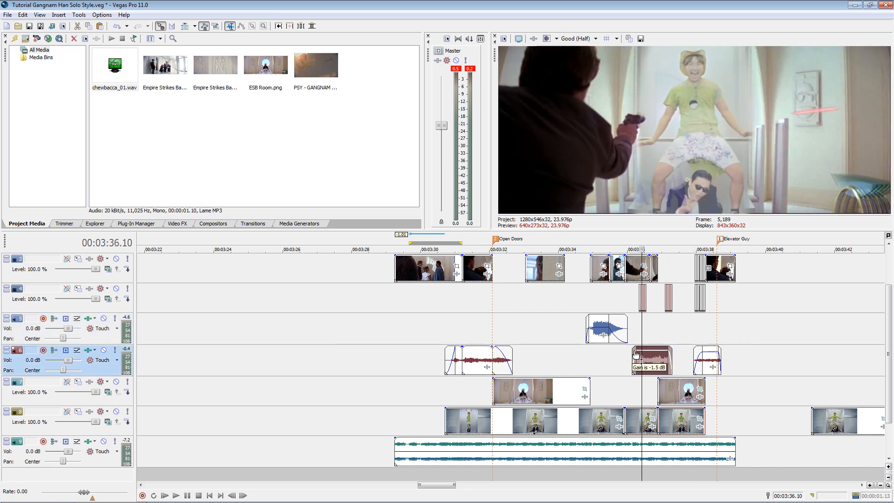
pyautogui.press('v')
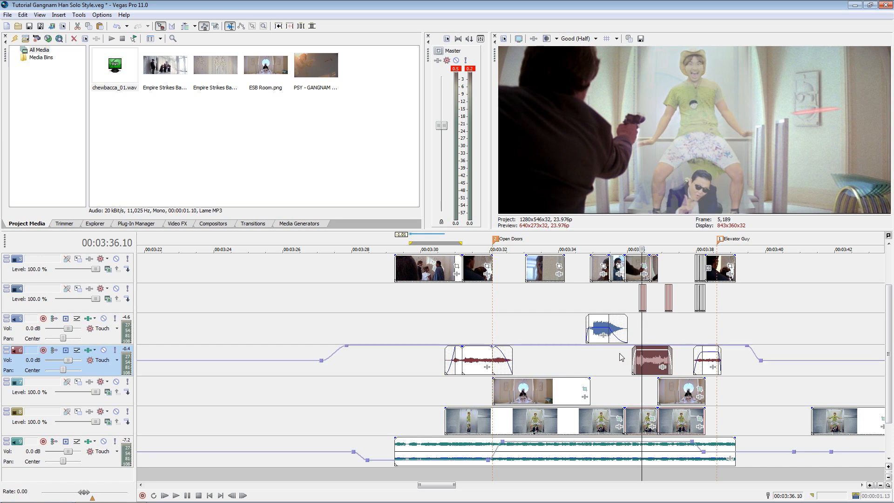
pyautogui.click(619, 353)
pyautogui.press('space')
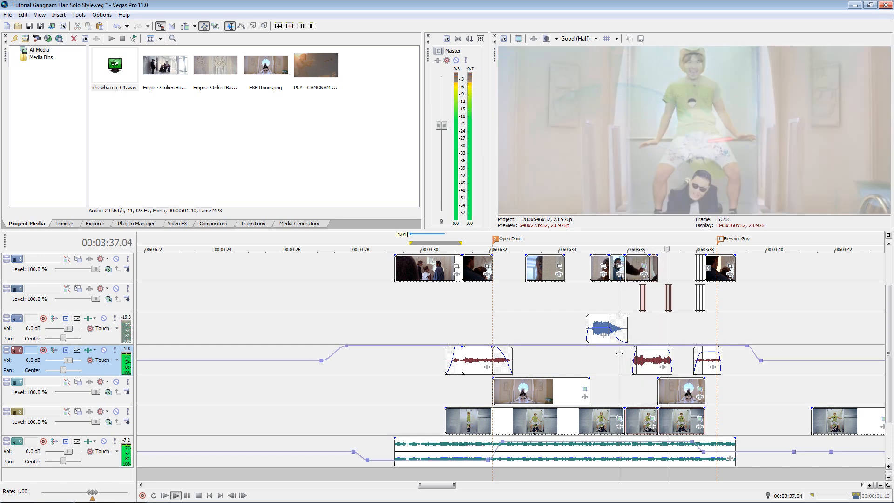
pyautogui.press('Return')
# - Play the end of the blaster-shot audio event and change its fade-out to the third curve type
pyautogui.click(666, 335)
pyautogui.press('space')
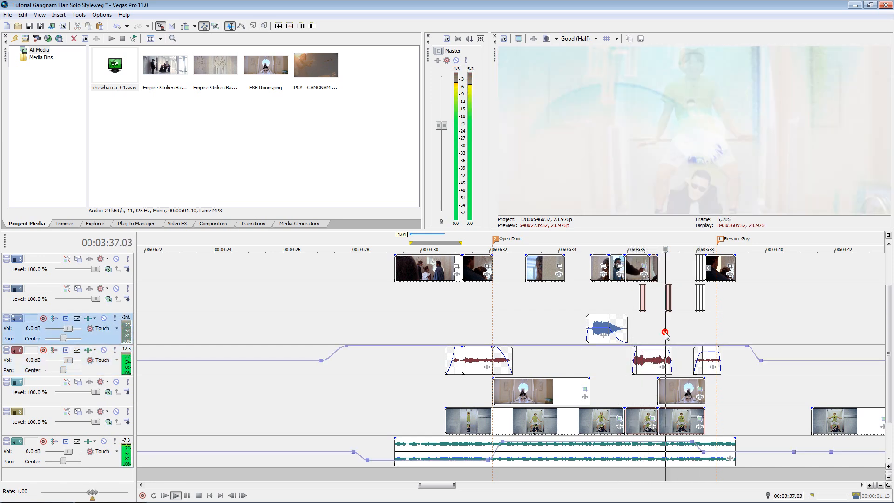
pyautogui.press('Return')
pyautogui.scroll(3, 724, 350)
pyautogui.moveTo(509, 358); pyautogui.dragTo(522, 359)
pyautogui.press('space')
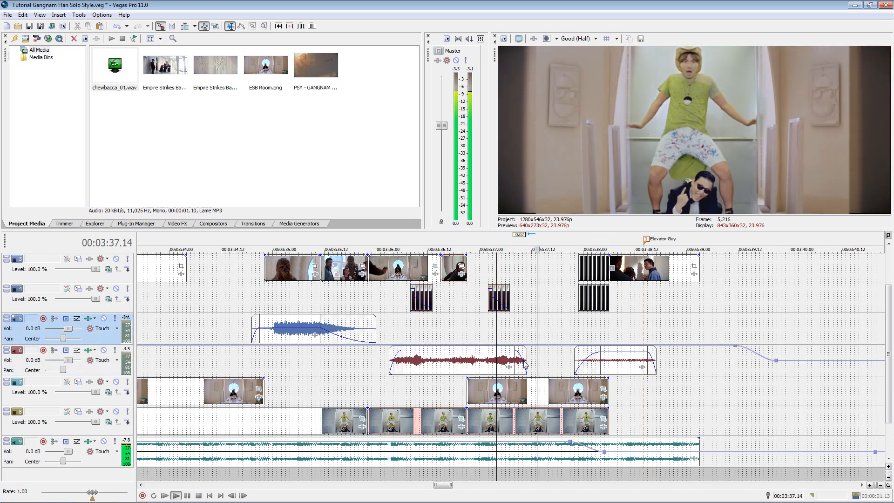
pyautogui.rightClick(523, 359)
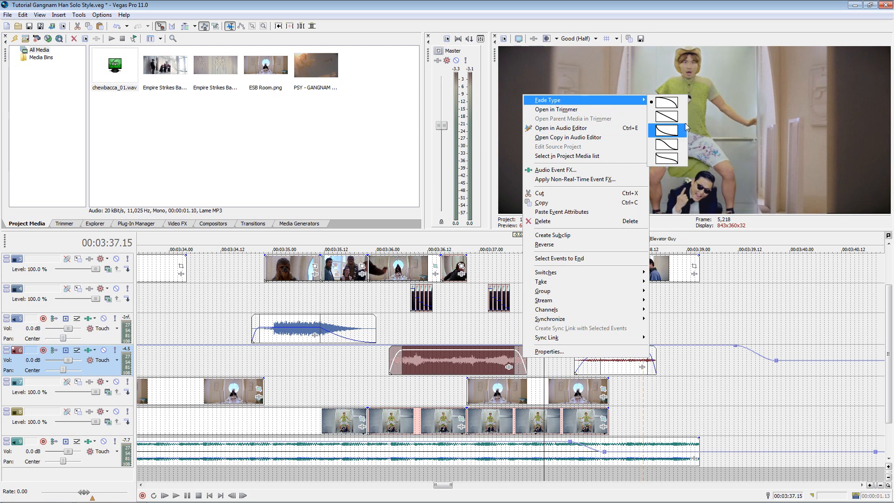
pyautogui.click(685, 129)
pyautogui.click(511, 332)
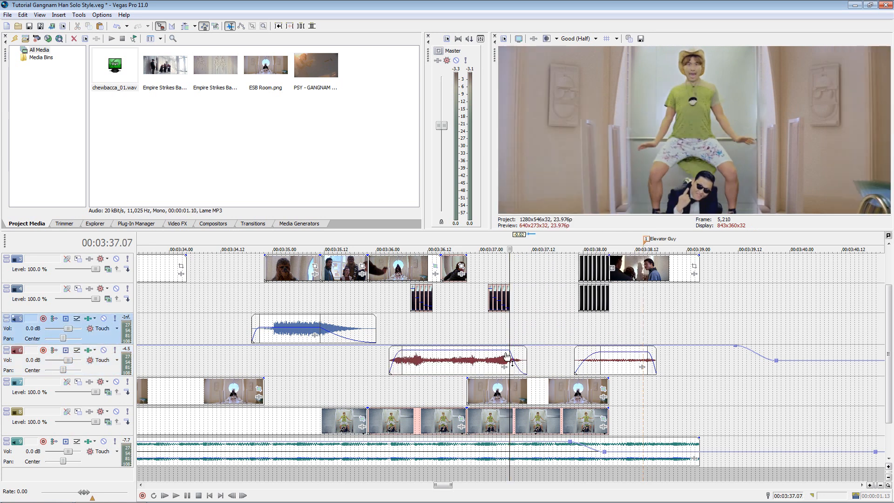
# - Trim the end of the blaster-shot audio event slightly earlier and play from the event's start into the closing shot
pyautogui.click(522, 360)
pyautogui.press('Left')
pyautogui.press('Left')
pyautogui.press('Left')
pyautogui.press('Left')
pyautogui.press('Left')
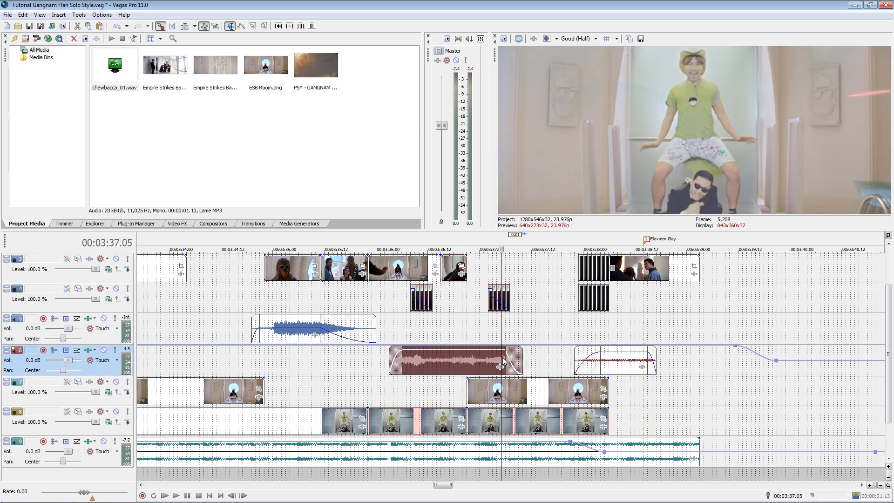
pyautogui.press('Right')
pyautogui.press('Right')
pyautogui.click(389, 330)
pyautogui.press('space')
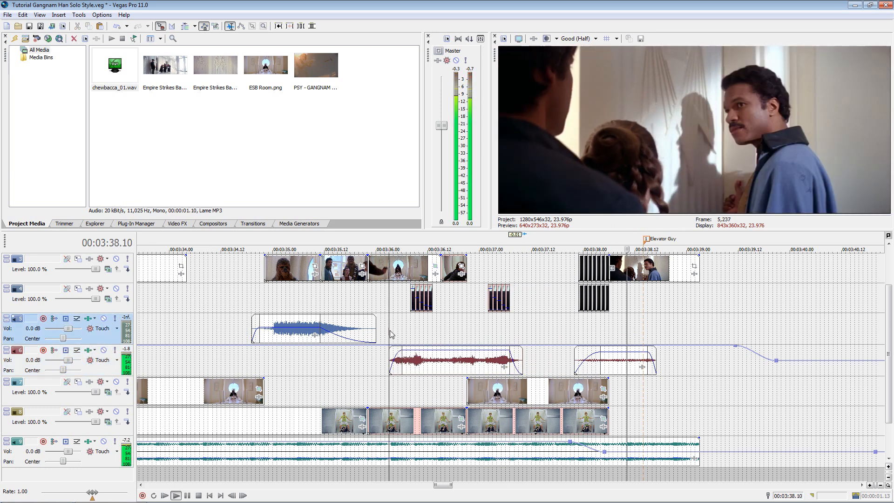
# - Play across the door closing and lower the music's volume envelope after the doors close
pyautogui.click(548, 331)
pyautogui.press('space')
pyautogui.press('space')
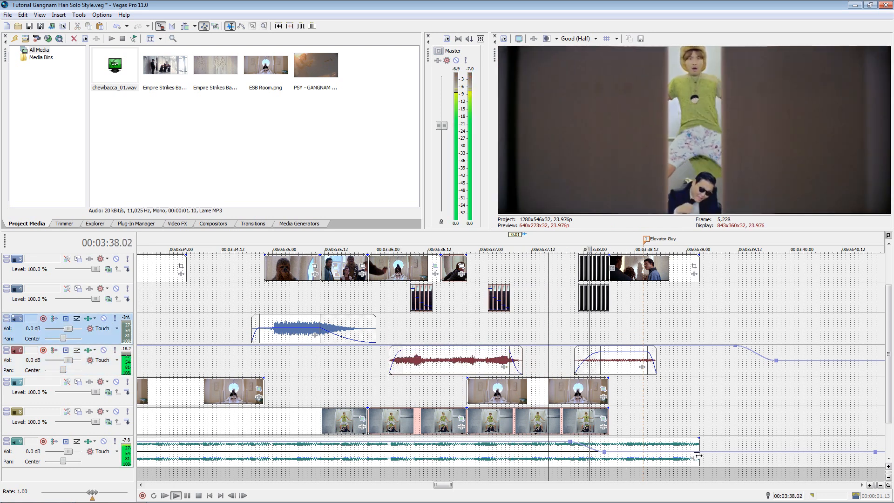
pyautogui.press('space')
pyautogui.moveTo(630, 463); pyautogui.dragTo(637, 473)
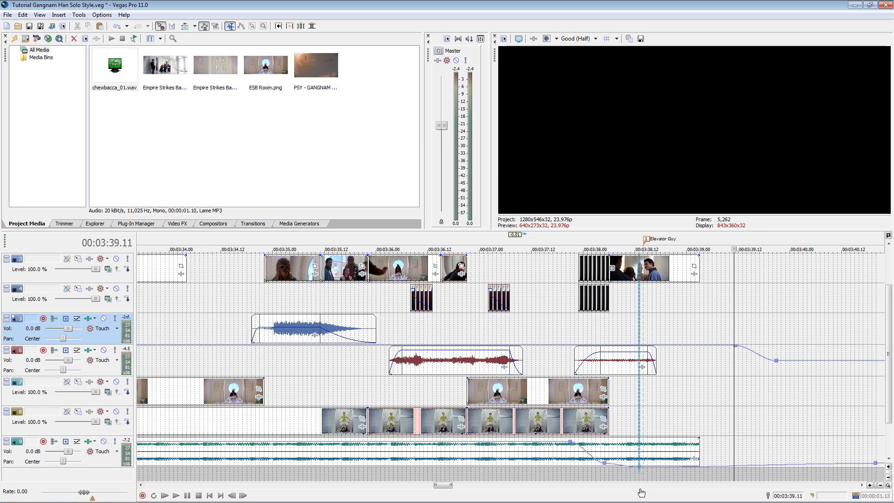
# - Trim one frame off the end of the music event and play the door closing with the final shot
pyautogui.click(639, 452)
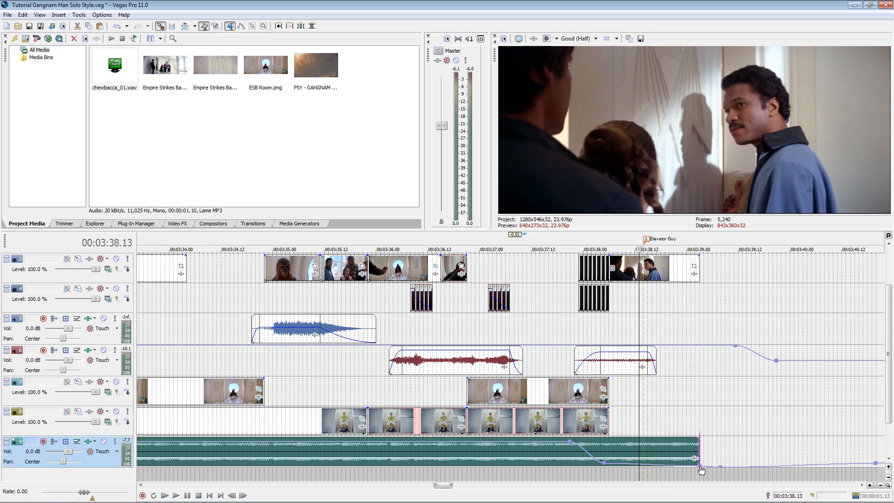
pyautogui.click(573, 335)
pyautogui.press('space')
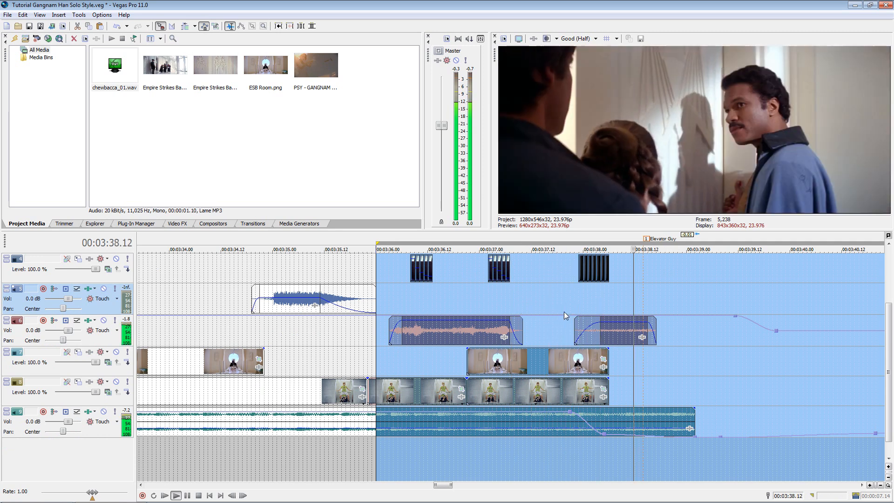
# - Select the whole composited scene as the loop region and play it from its beginning
pyautogui.scroll(-3, 530, 315)
pyautogui.press('Return')
pyautogui.click(487, 324)
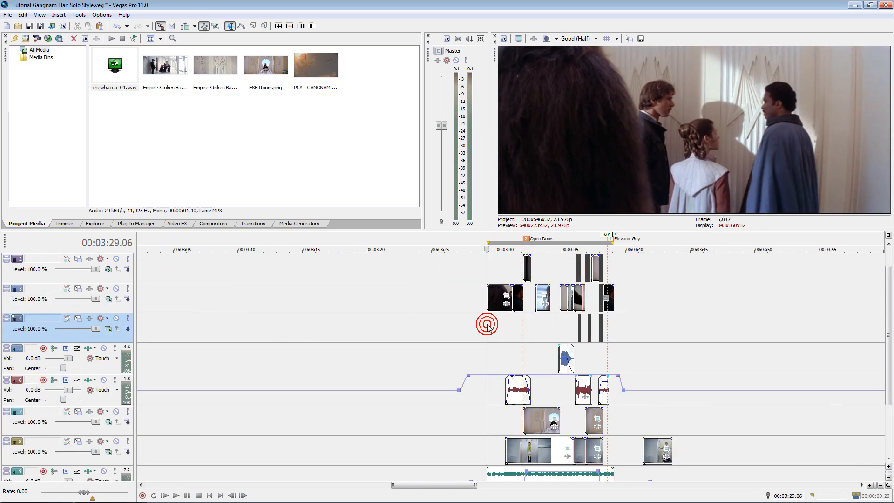
pyautogui.press('space')
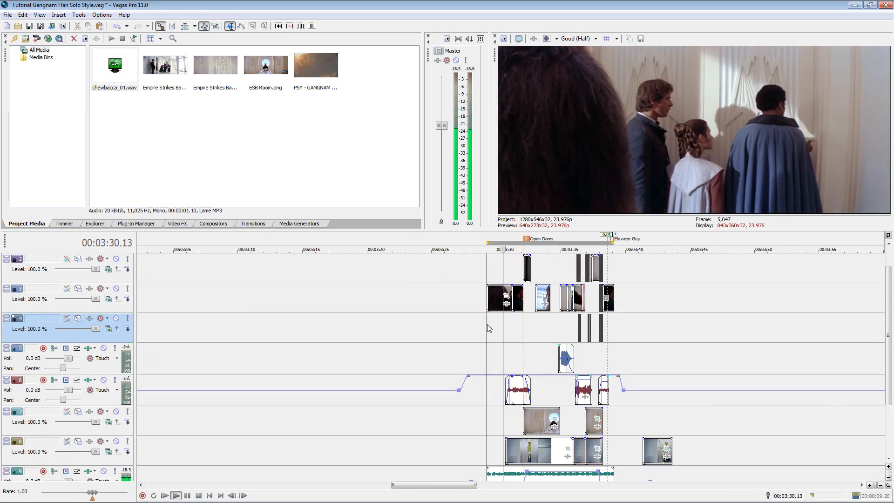